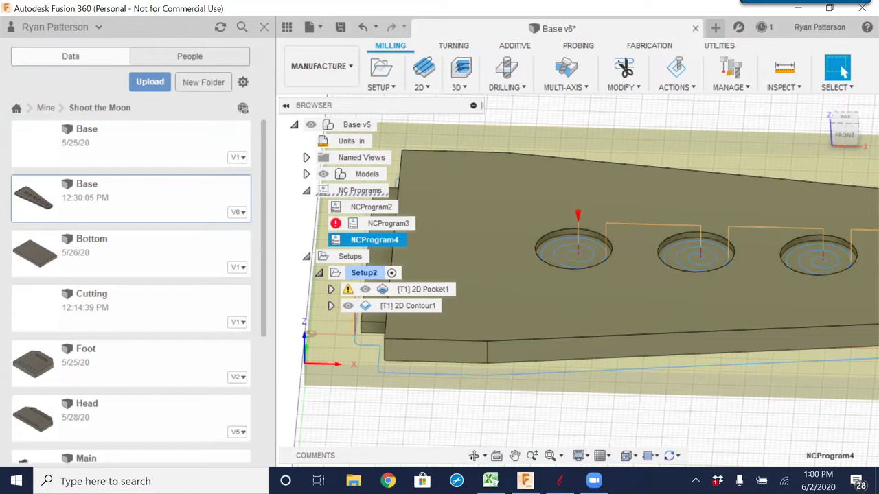
- Switch from Manufacture back to the Design workspace and zoom out to fit the Base v6 plate
{"action": "mouse_move", "coordinate": [594, 480]}
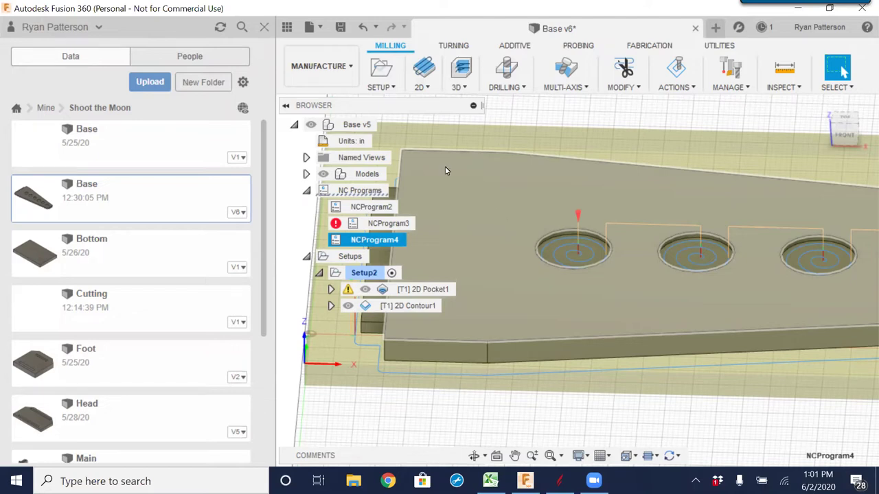
{"action": "left_click", "coordinate": [348, 68]}
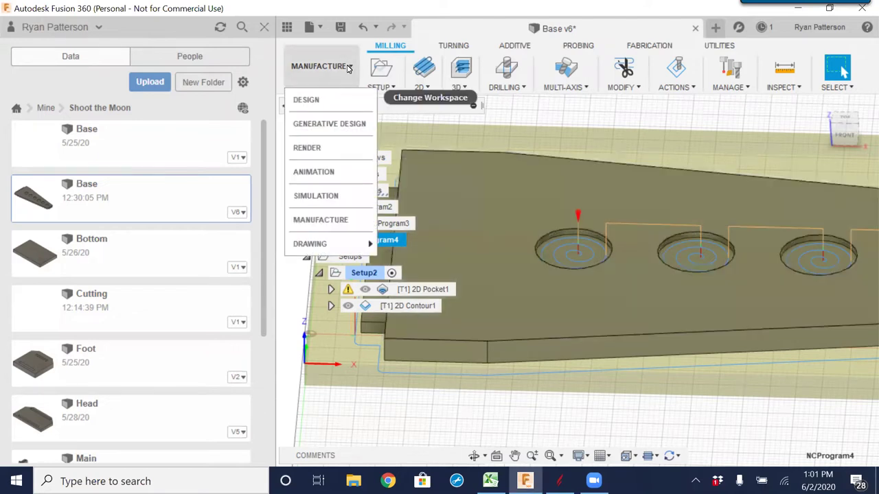
{"action": "left_click", "coordinate": [302, 99]}
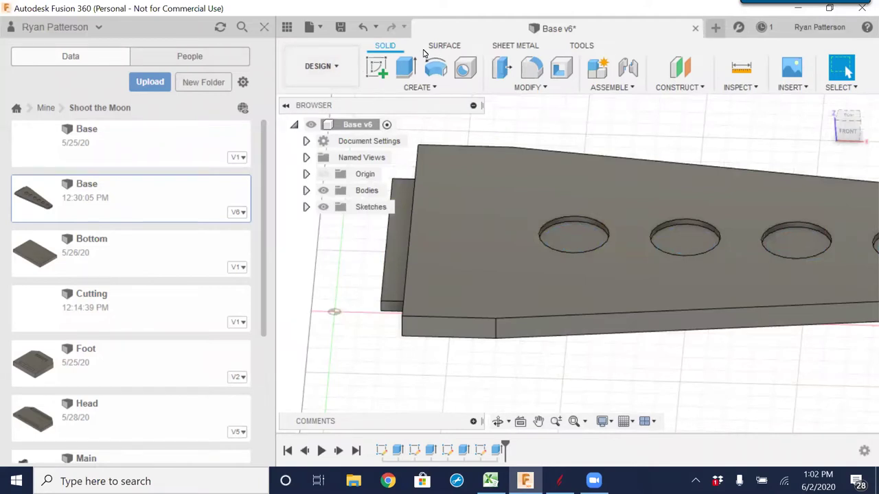
{"action": "scroll", "coordinate": [525, 218], "scroll_direction": "down", "scroll_amount": 4}
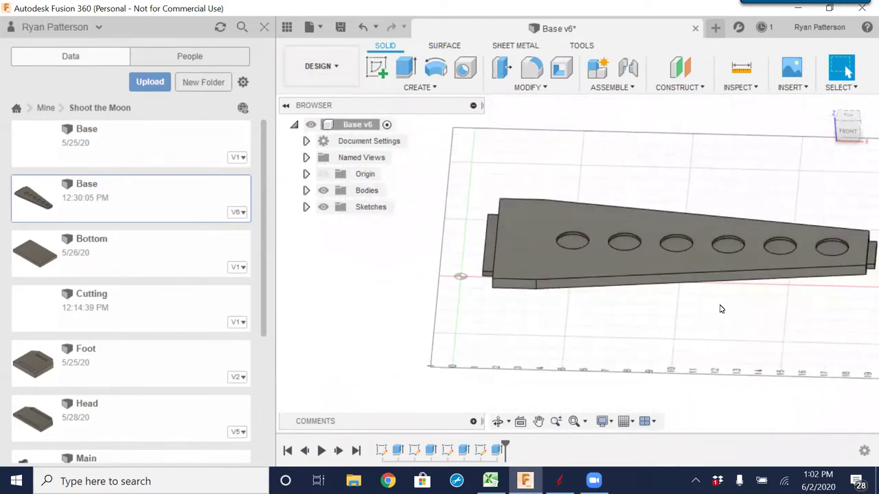
{"action": "scroll", "coordinate": [679, 309], "scroll_direction": "down", "scroll_amount": 5}
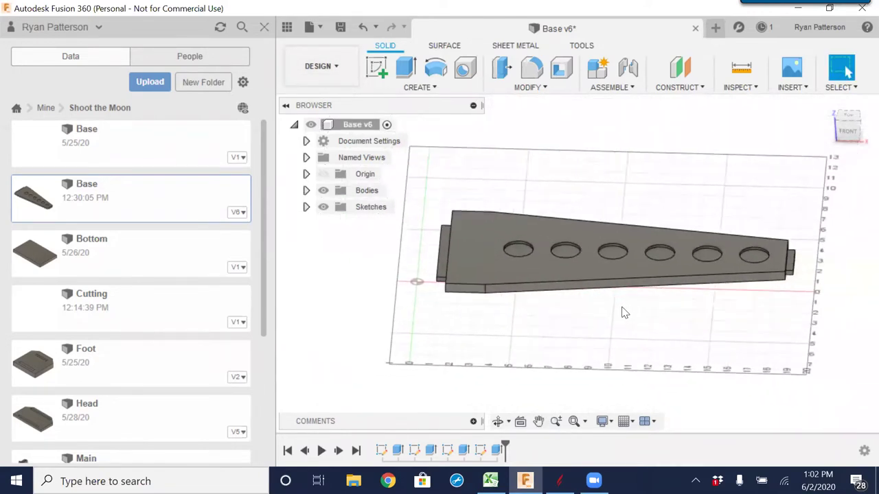
{"action": "scroll", "coordinate": [632, 256], "scroll_direction": "up", "scroll_amount": 4}
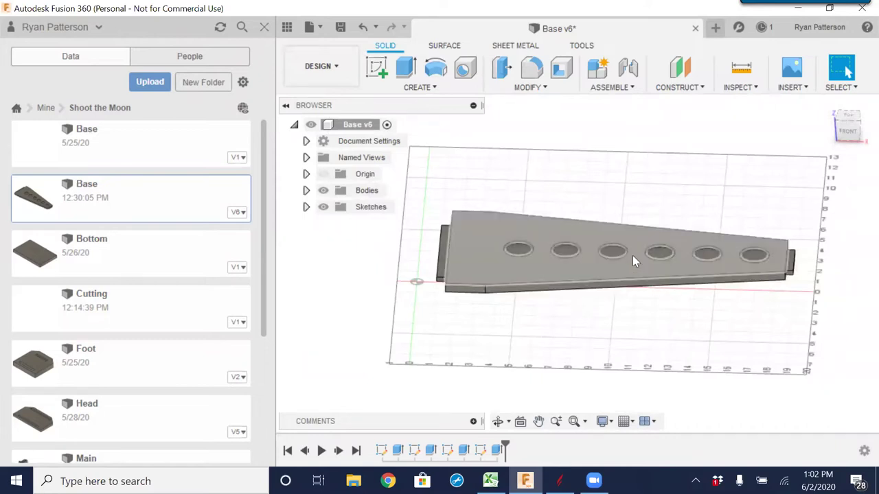
{"action": "scroll", "coordinate": [629, 262], "scroll_direction": "down", "scroll_amount": 3}
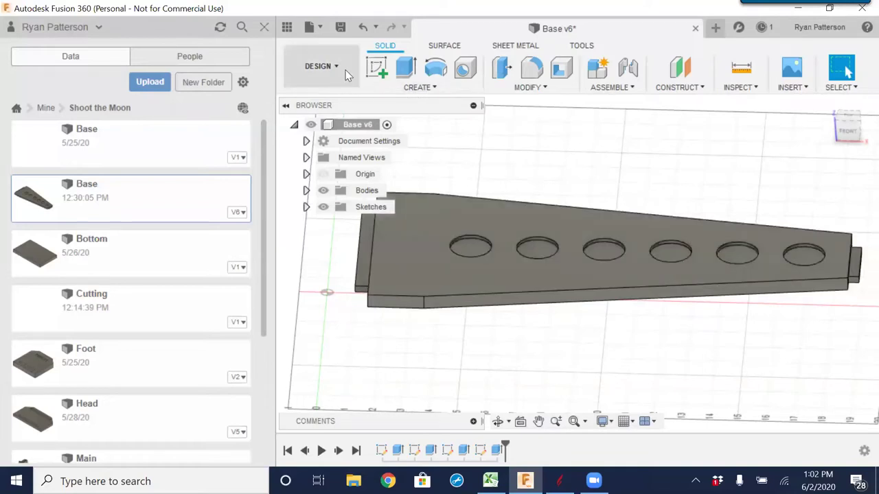
{"action": "left_click", "coordinate": [340, 69]}
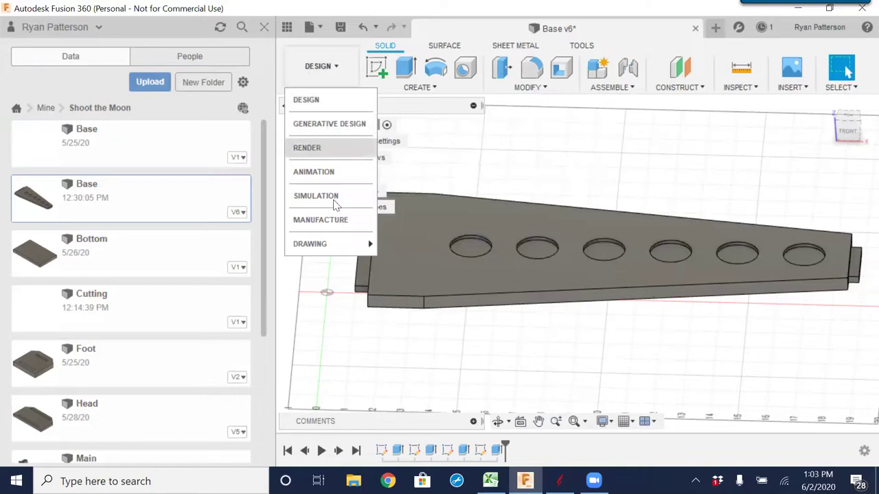
{"action": "mouse_move", "coordinate": [336, 254]}
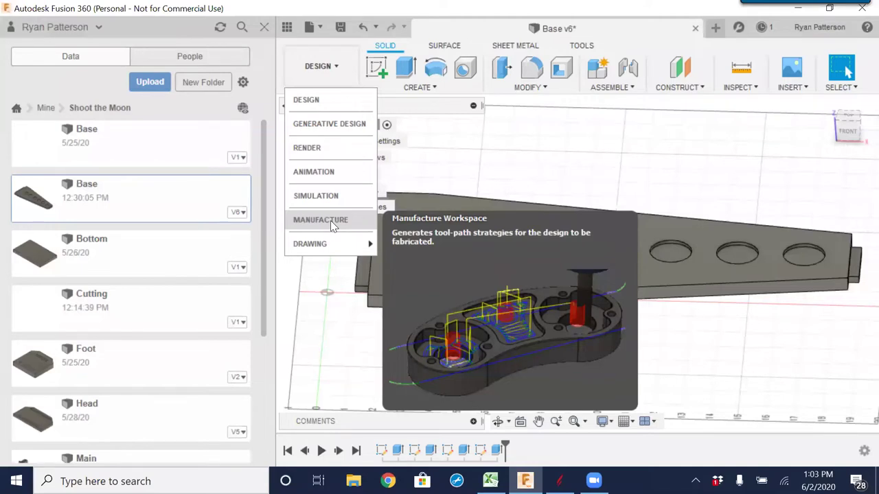
{"action": "mouse_move", "coordinate": [313, 250]}
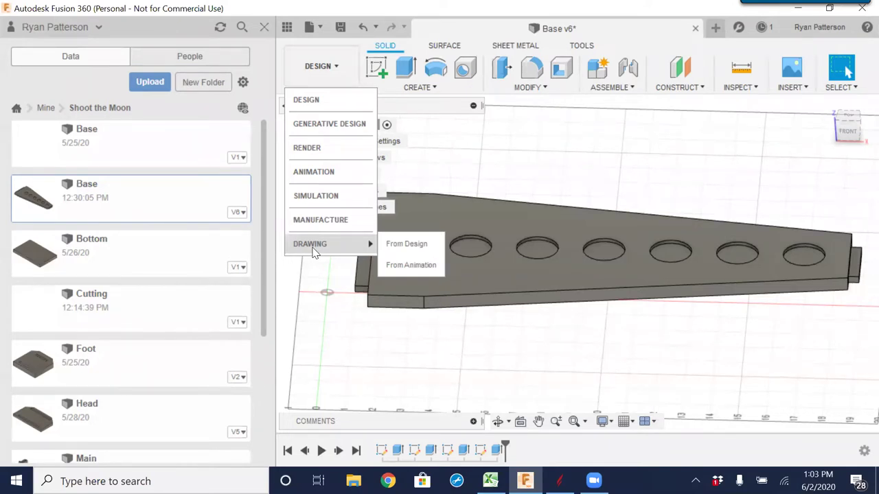
{"action": "left_click", "coordinate": [313, 102]}
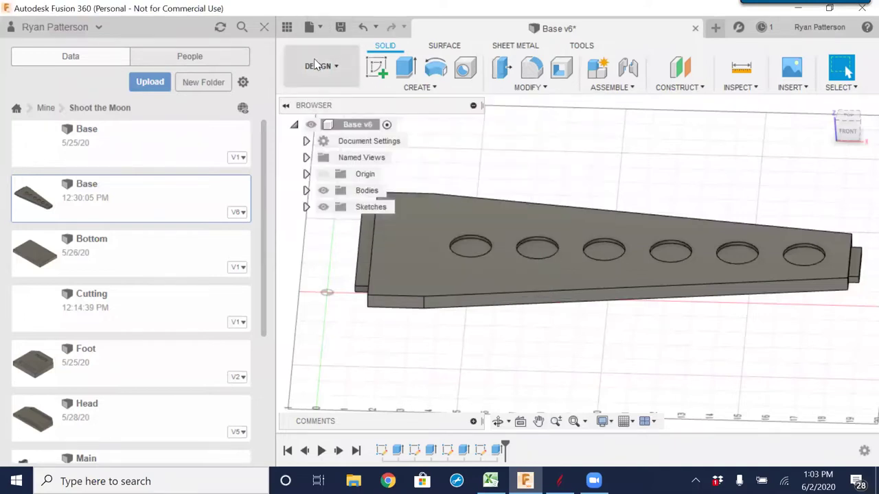
{"action": "left_click", "coordinate": [323, 28]}
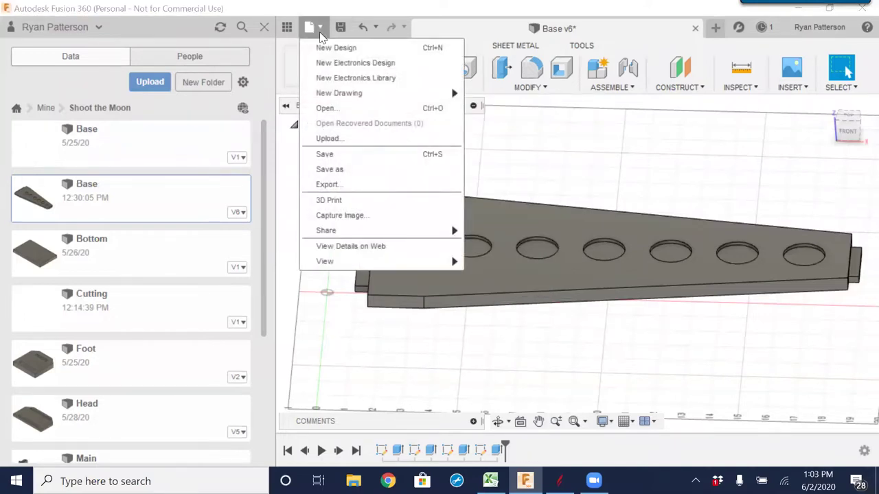
{"action": "left_click", "coordinate": [351, 182]}
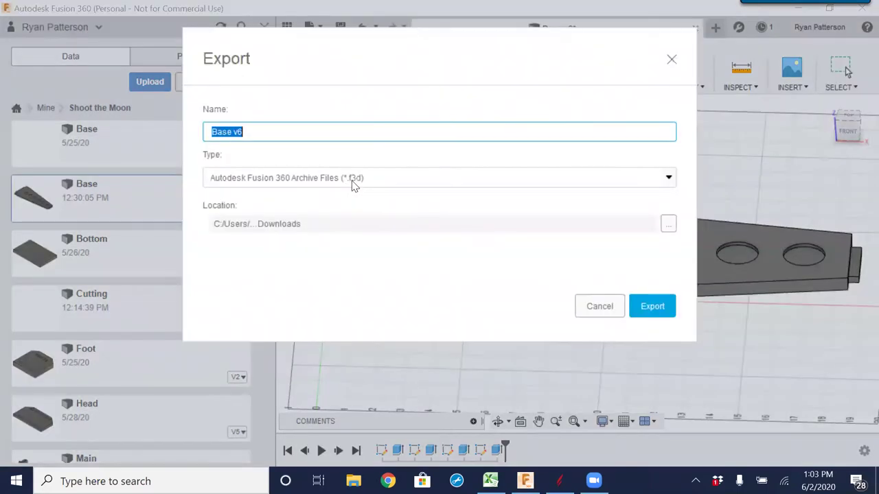
{"action": "left_click", "coordinate": [662, 178]}
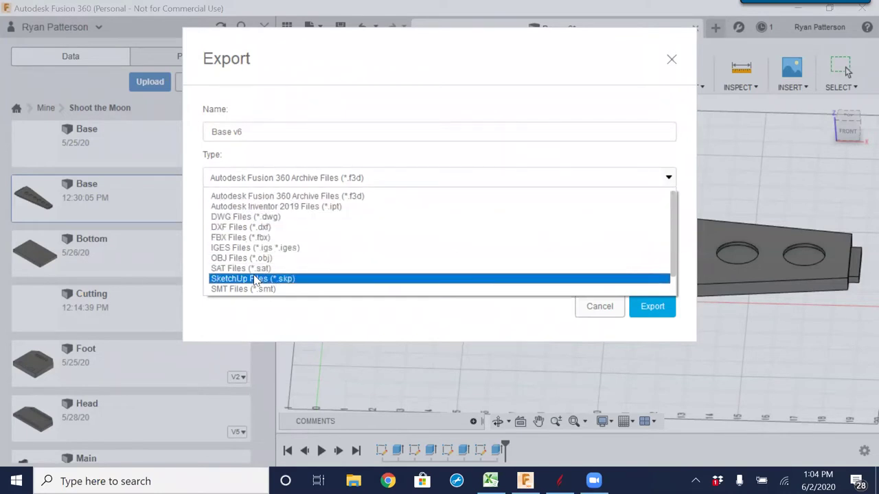
{"action": "left_click", "coordinate": [605, 311]}
{"action": "left_click", "coordinate": [584, 313]}
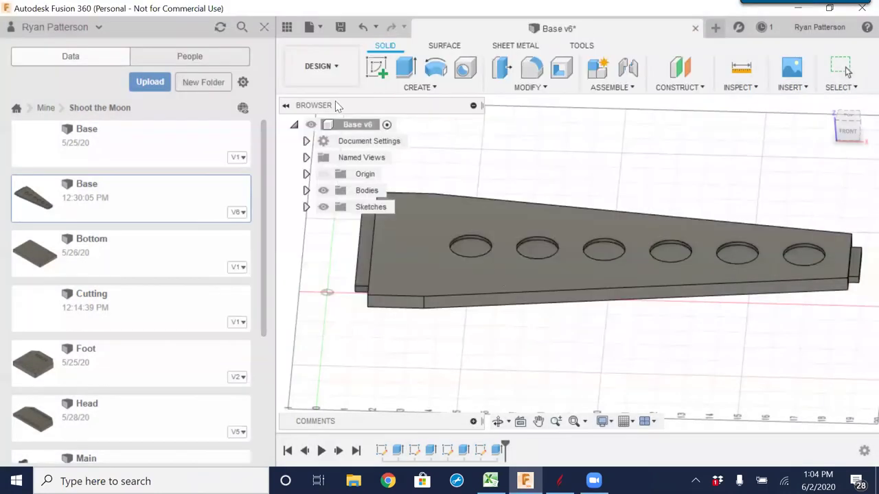
{"action": "left_click", "coordinate": [336, 69]}
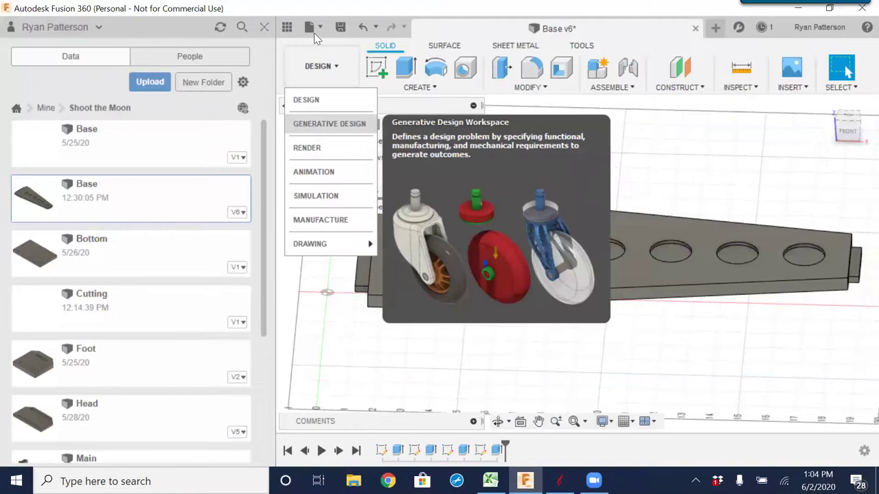
{"action": "left_click", "coordinate": [320, 24]}
{"action": "left_click", "coordinate": [320, 25]}
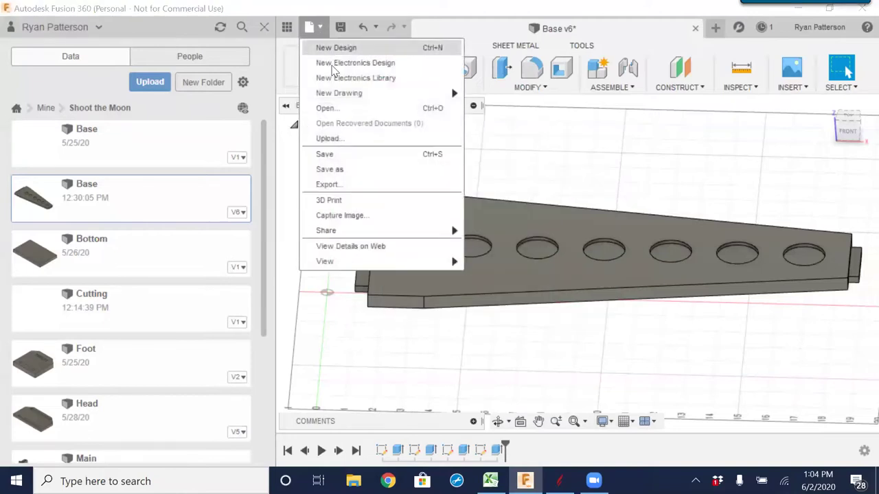
{"action": "left_click", "coordinate": [357, 185]}
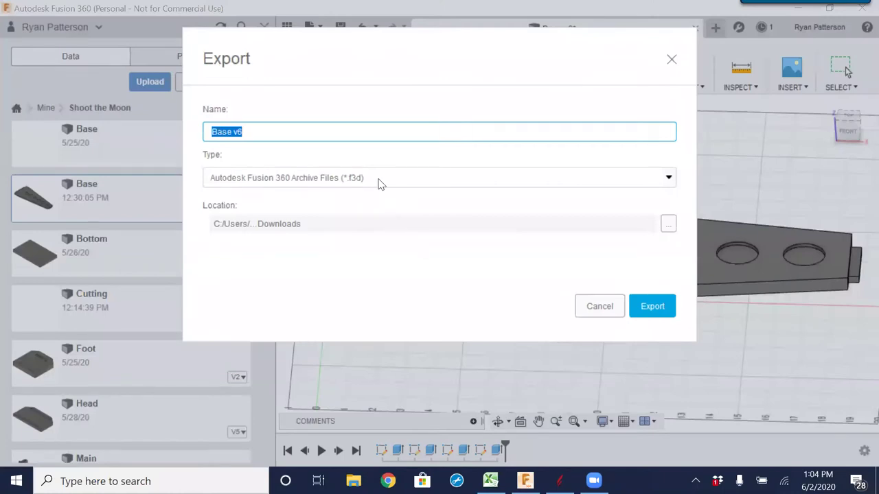
{"action": "left_click", "coordinate": [669, 178]}
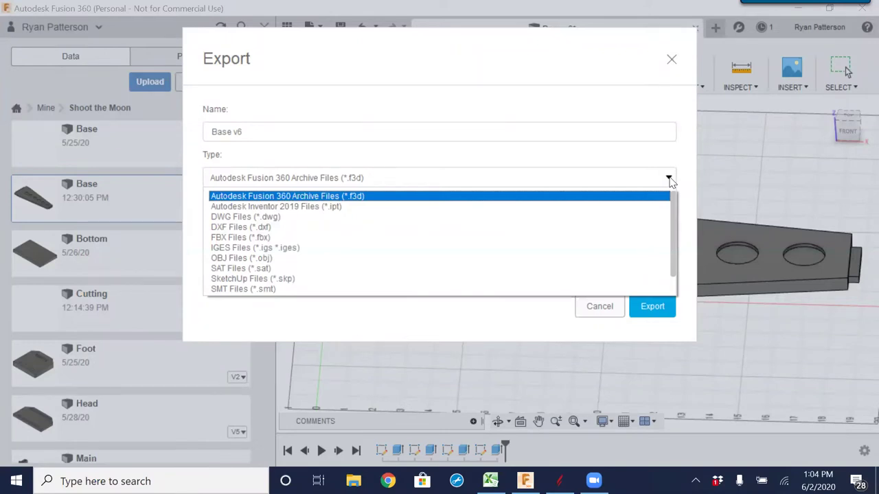
{"action": "left_click", "coordinate": [605, 309]}
{"action": "left_click", "coordinate": [600, 307]}
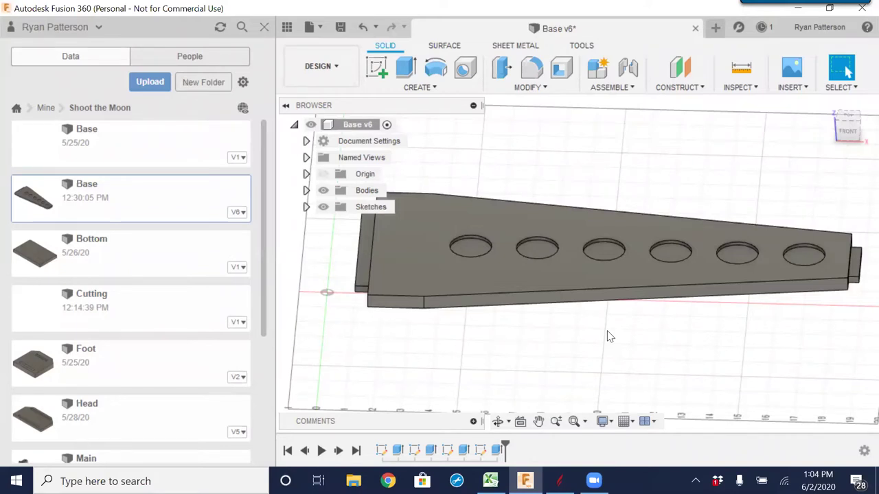
- Bring up the workspace list's Drawing submenu showing From Design and From Animation
{"action": "left_click", "coordinate": [338, 68]}
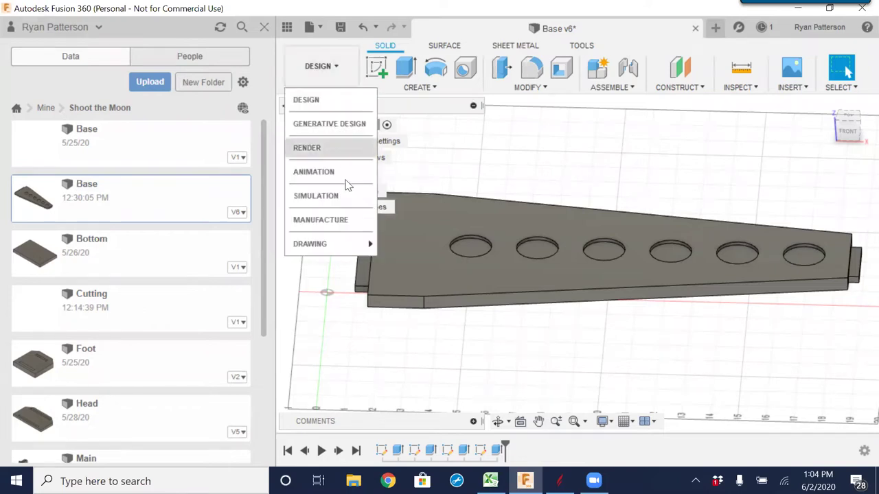
{"action": "mouse_move", "coordinate": [349, 247]}
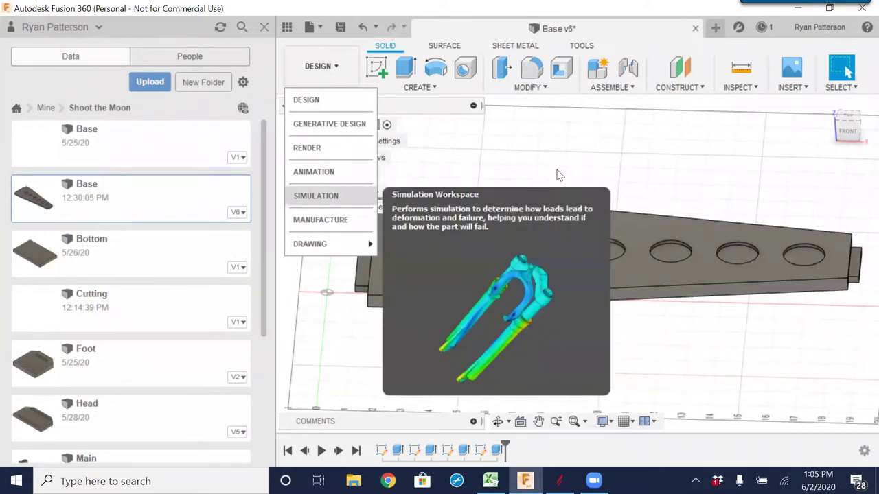
{"action": "right_click", "coordinate": [104, 211]}
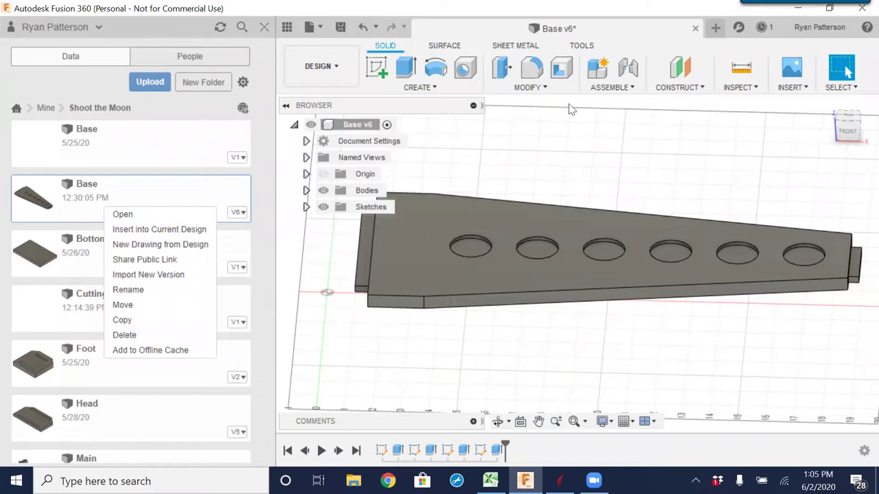
{"action": "left_click", "coordinate": [599, 152]}
{"action": "scroll", "coordinate": [592, 176], "scroll_direction": "down", "scroll_amount": 3}
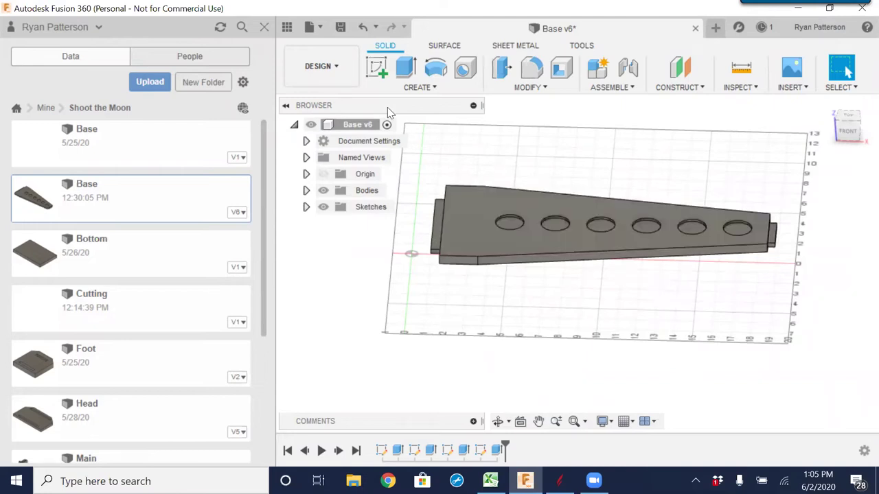
{"action": "left_click", "coordinate": [338, 71]}
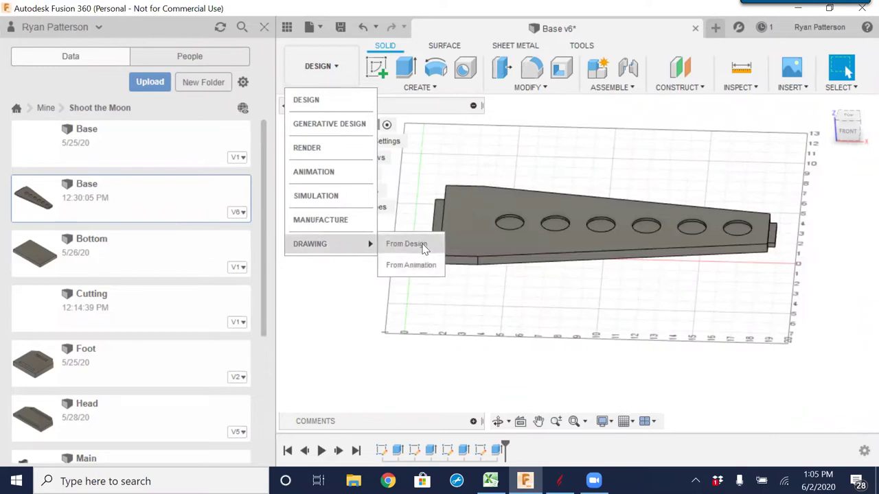
- Create a drawing From Design using ASME standard, inch units and a B (17in x 11in) sheet
{"action": "left_click", "coordinate": [407, 244]}
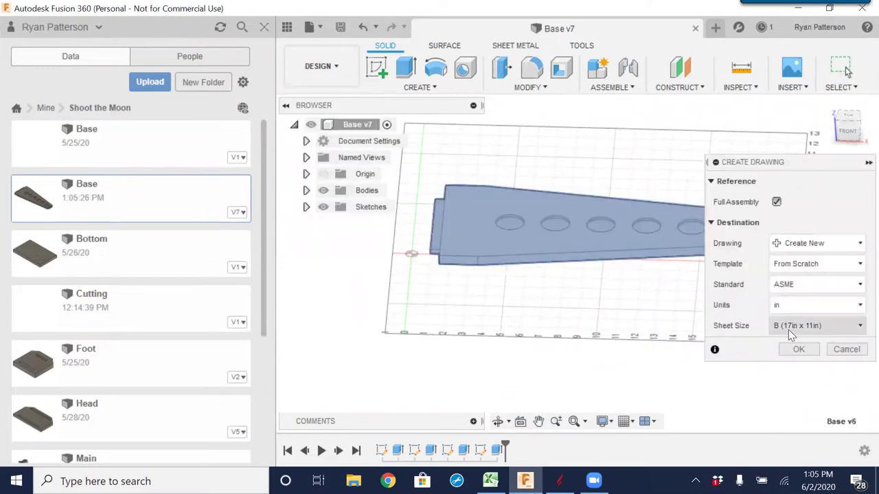
{"action": "left_click", "coordinate": [858, 326]}
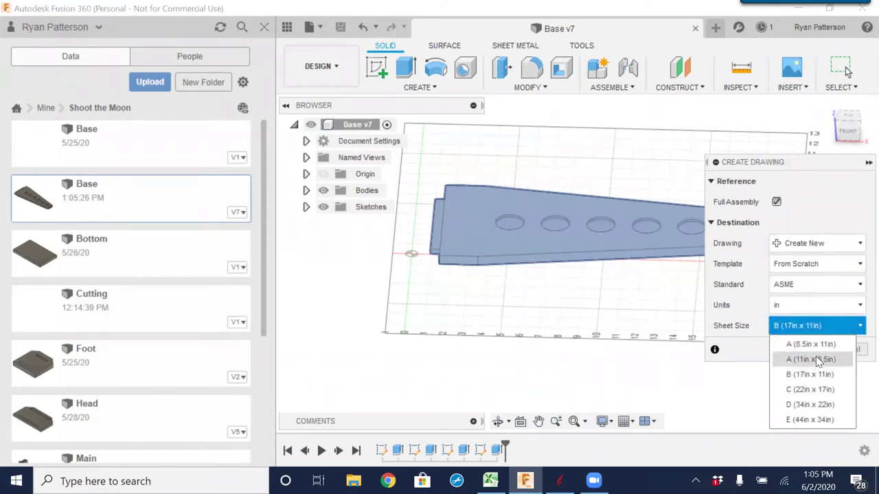
{"action": "left_click", "coordinate": [859, 288]}
{"action": "left_click", "coordinate": [849, 221]}
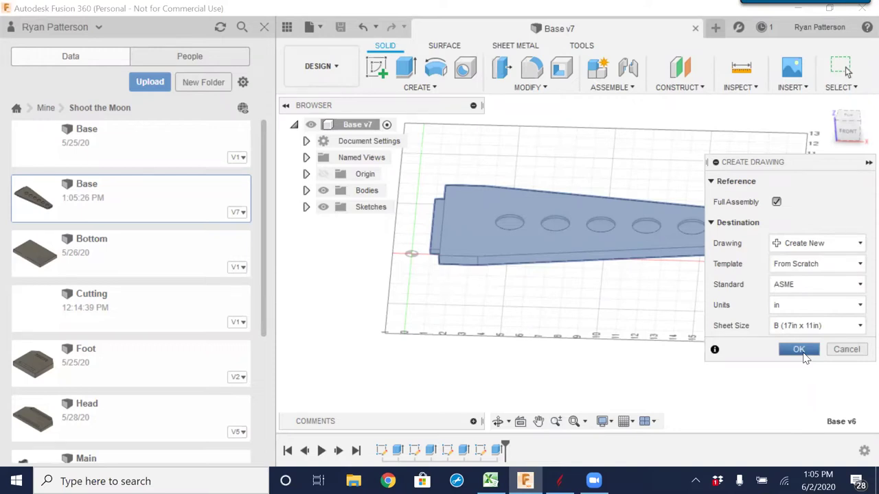
{"action": "left_click", "coordinate": [802, 351]}
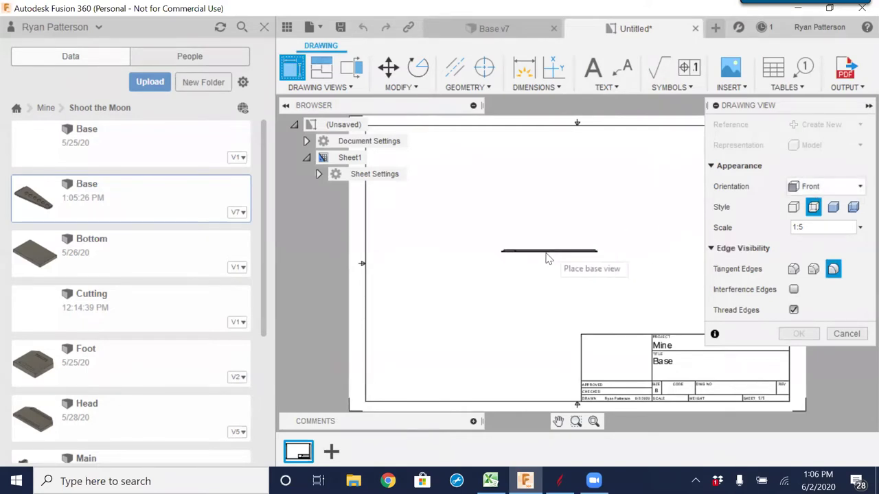
- Place a top-orientation base view of the Base plate at 1:1 scale on the sheet
{"action": "scroll", "coordinate": [541, 265], "scroll_direction": "up", "scroll_amount": 3}
{"action": "scroll", "coordinate": [541, 264], "scroll_direction": "up", "scroll_amount": 4}
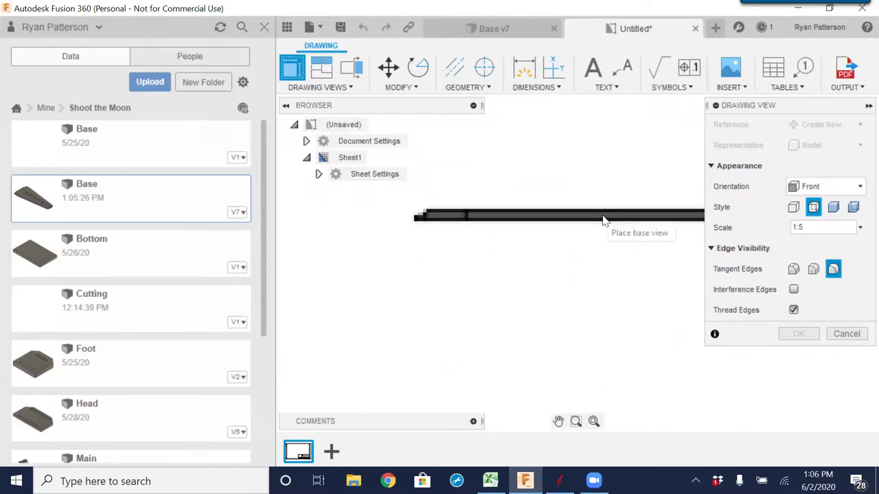
{"action": "left_click", "coordinate": [858, 188]}
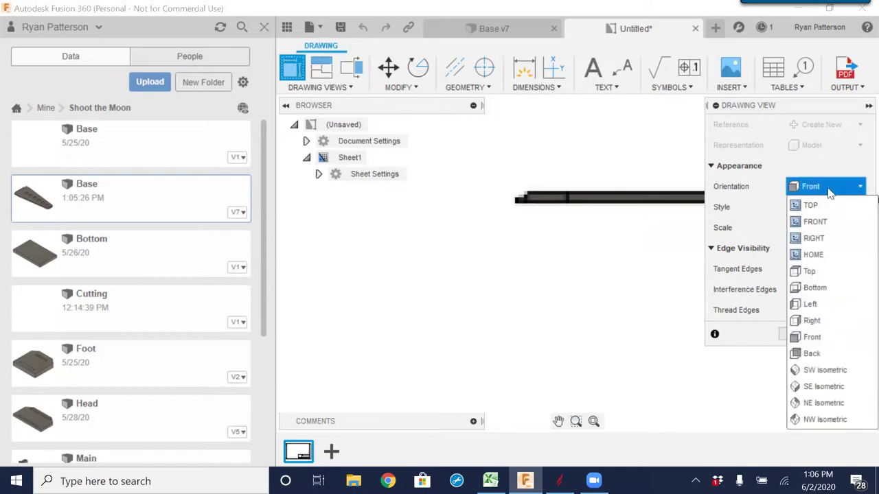
{"action": "left_click", "coordinate": [810, 206]}
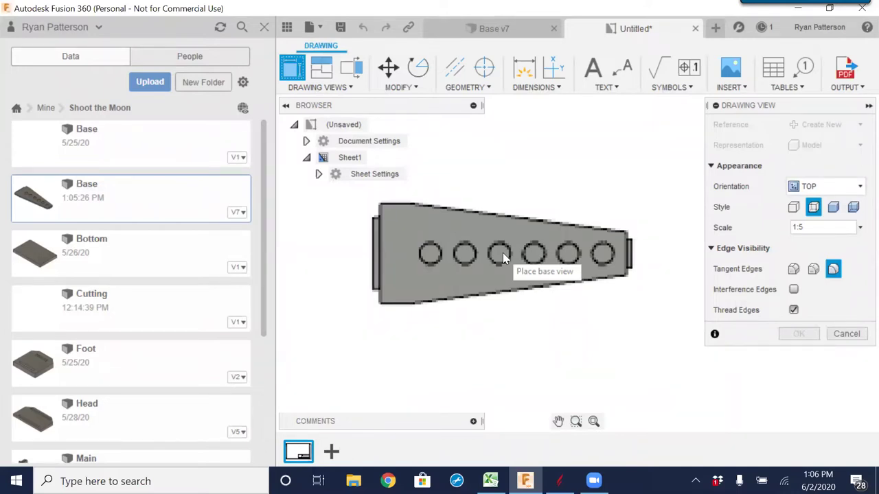
{"action": "left_click", "coordinate": [859, 234]}
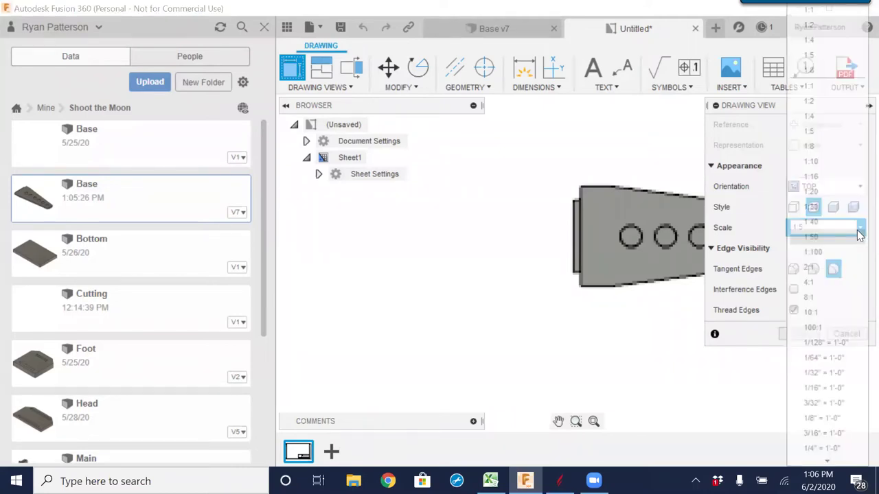
{"action": "left_click", "coordinate": [808, 86]}
{"action": "scroll", "coordinate": [602, 314], "scroll_direction": "down", "scroll_amount": 8}
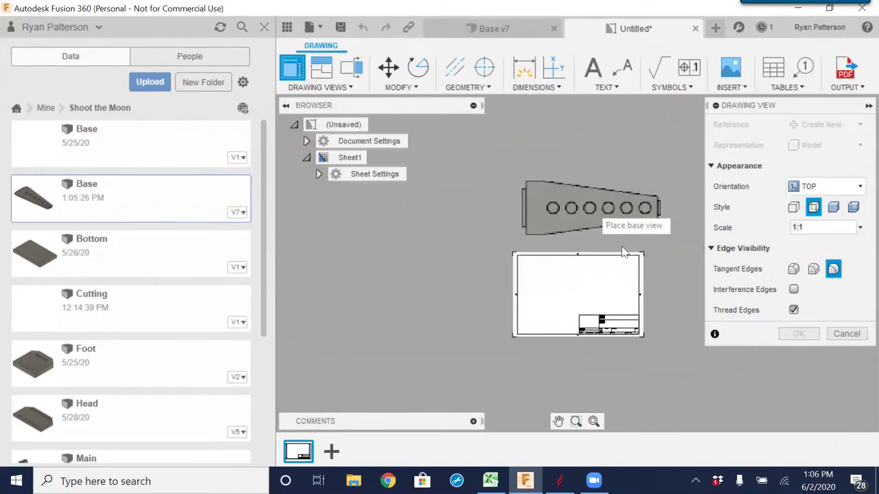
{"action": "left_click", "coordinate": [596, 288]}
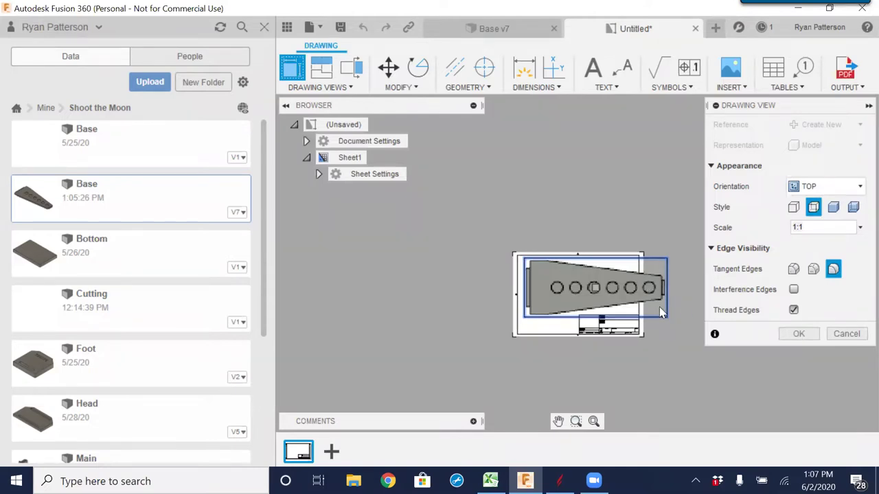
{"action": "left_click", "coordinate": [789, 337]}
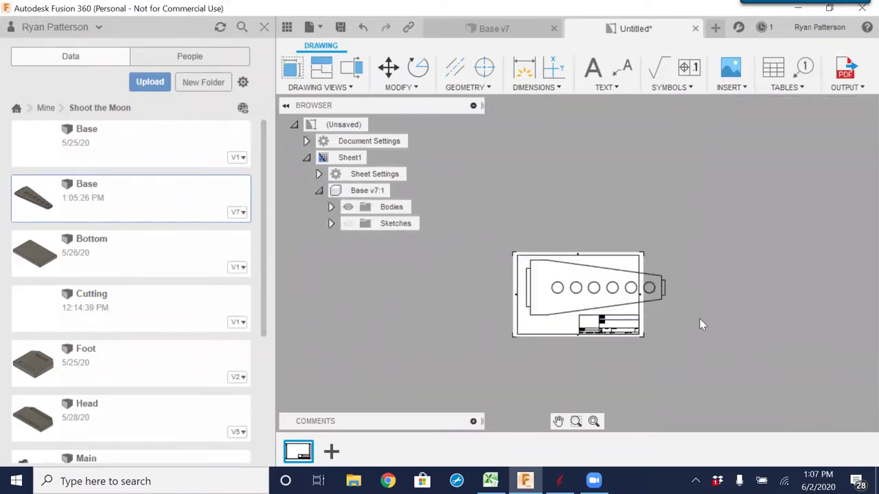
{"action": "scroll", "coordinate": [626, 293], "scroll_direction": "up", "scroll_amount": 2}
{"action": "scroll", "coordinate": [626, 293], "scroll_direction": "up", "scroll_amount": 3}
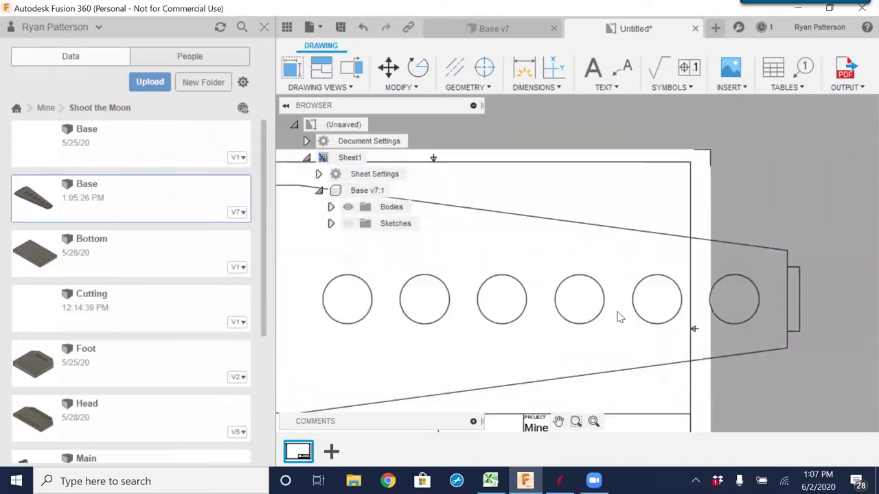
{"action": "scroll", "coordinate": [620, 254], "scroll_direction": "down", "scroll_amount": 5}
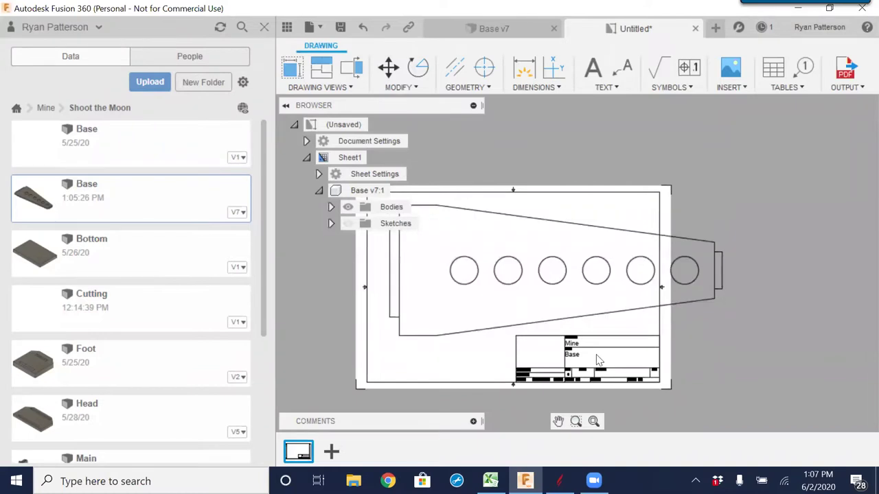
- Delete the sheet's title block and border frame, leaving only the Base plate view
{"action": "right_click", "coordinate": [574, 353]}
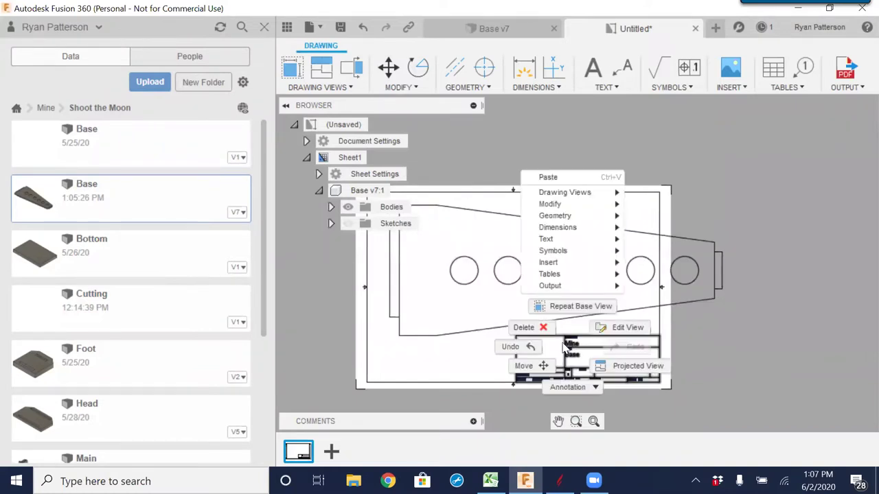
{"action": "left_click", "coordinate": [540, 328]}
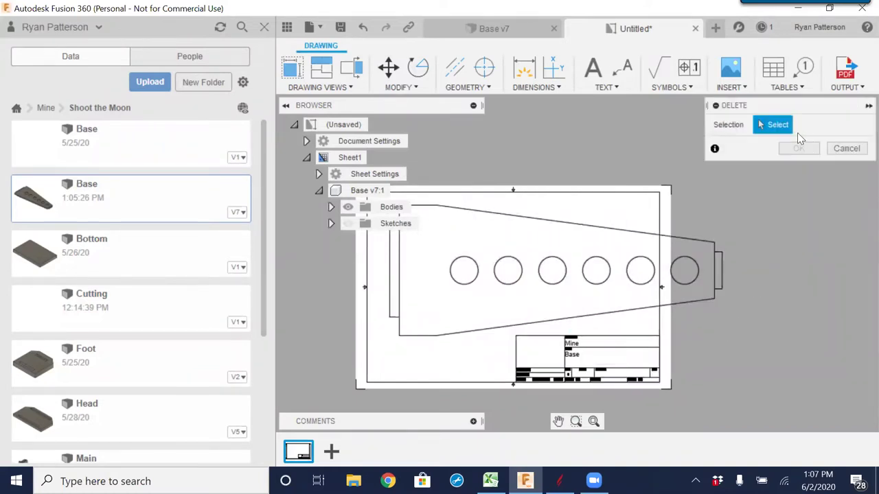
{"action": "left_click", "coordinate": [608, 352]}
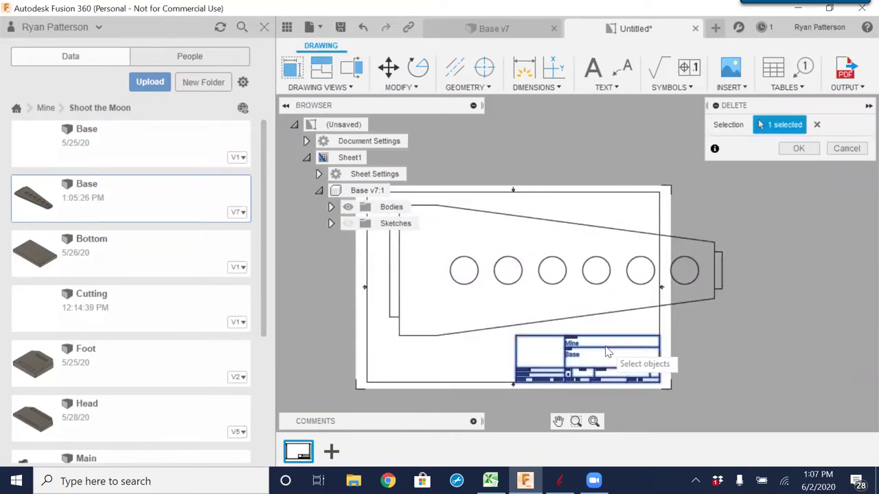
{"action": "left_click", "coordinate": [803, 149]}
{"action": "left_click", "coordinate": [661, 367]}
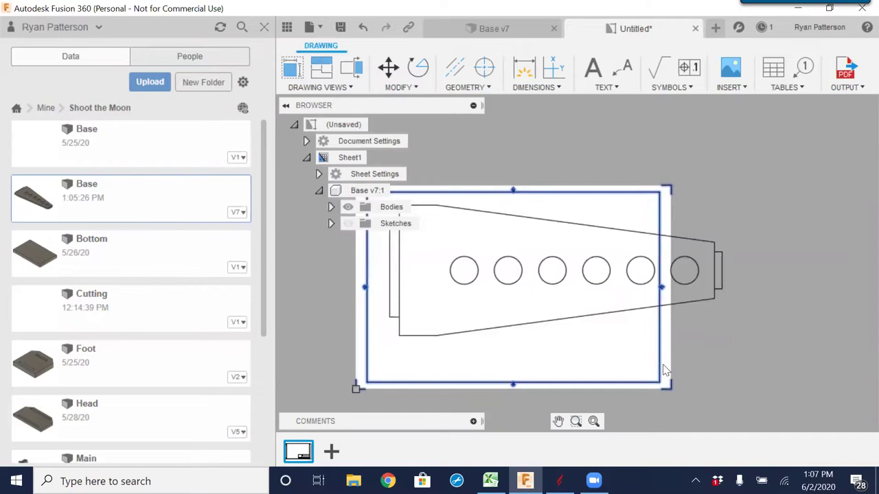
{"action": "key", "text": "Delete"}
{"action": "scroll", "coordinate": [545, 340], "scroll_direction": "down", "scroll_amount": 2}
{"action": "left_click", "coordinate": [559, 254]}
{"action": "left_click", "coordinate": [502, 290]}
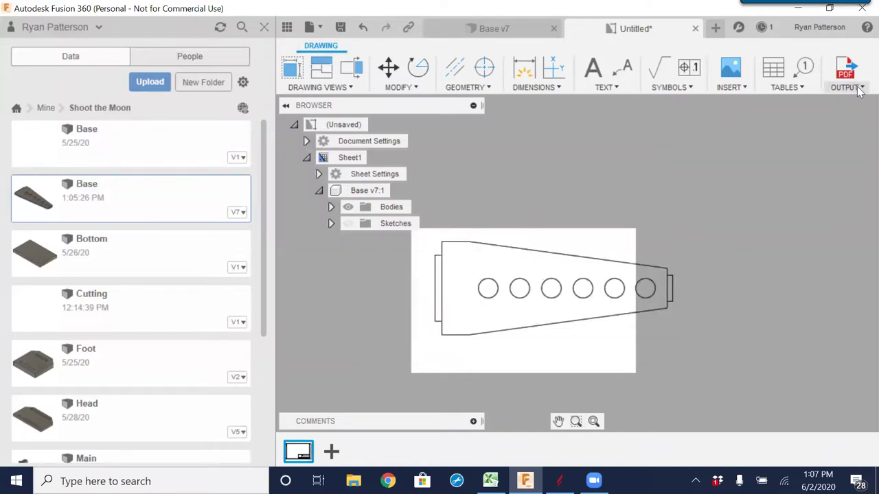
- Export the drawing sheet as a DXF file named 'Base' into Downloads
{"action": "left_click", "coordinate": [320, 27]}
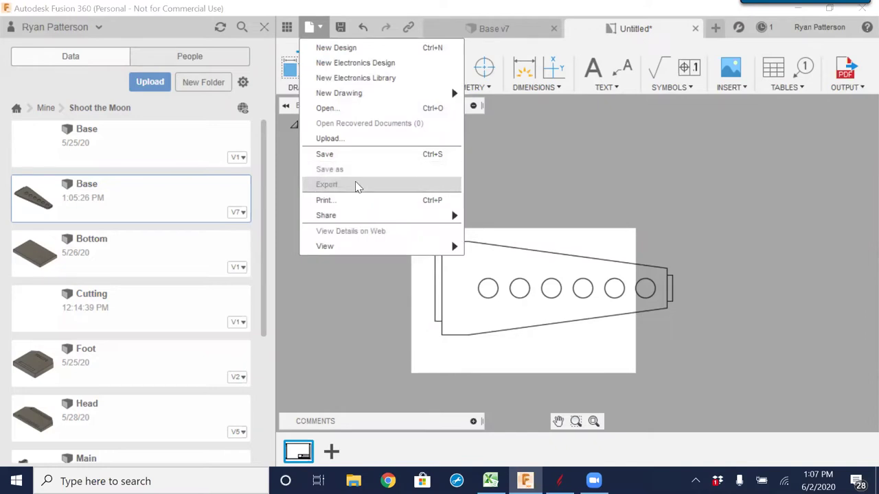
{"action": "left_click", "coordinate": [623, 183]}
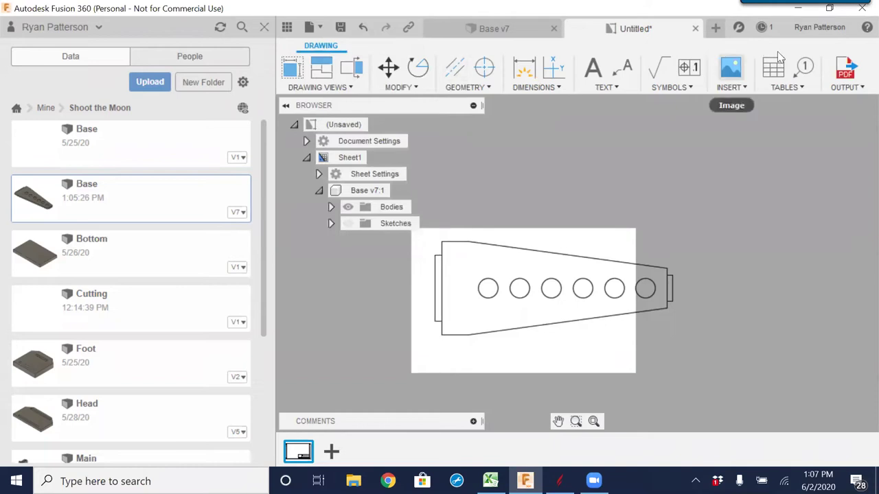
{"action": "left_click", "coordinate": [858, 89]}
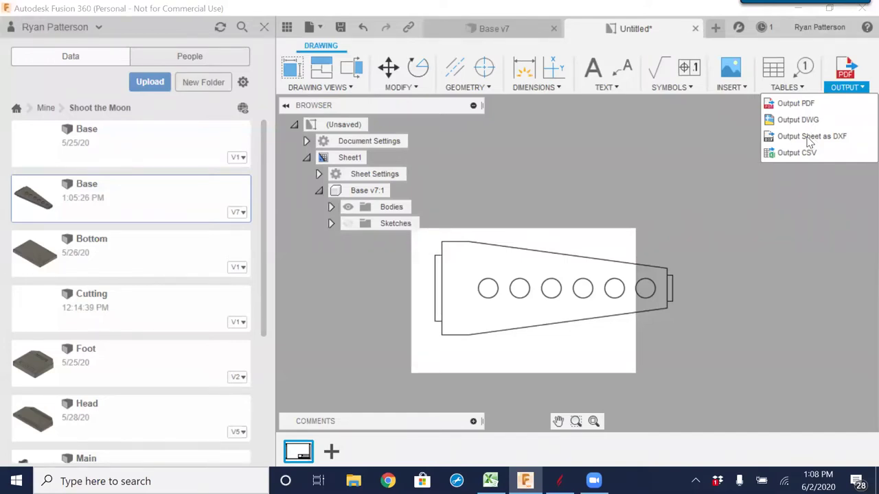
{"action": "left_click", "coordinate": [810, 137]}
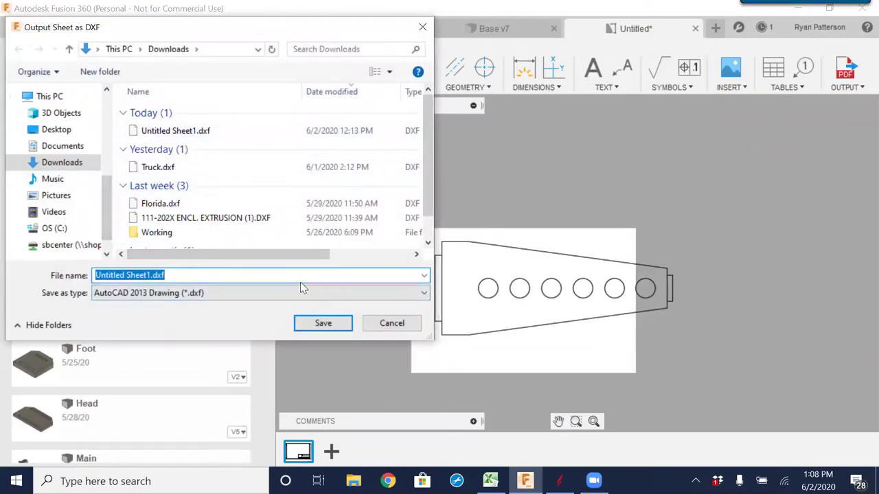
{"action": "type", "text": "Top"}
{"action": "key", "text": "BackSpace"}
{"action": "key", "text": "BackSpace"}
{"action": "key", "text": "BackSpace"}
{"action": "type", "text": "Base"}
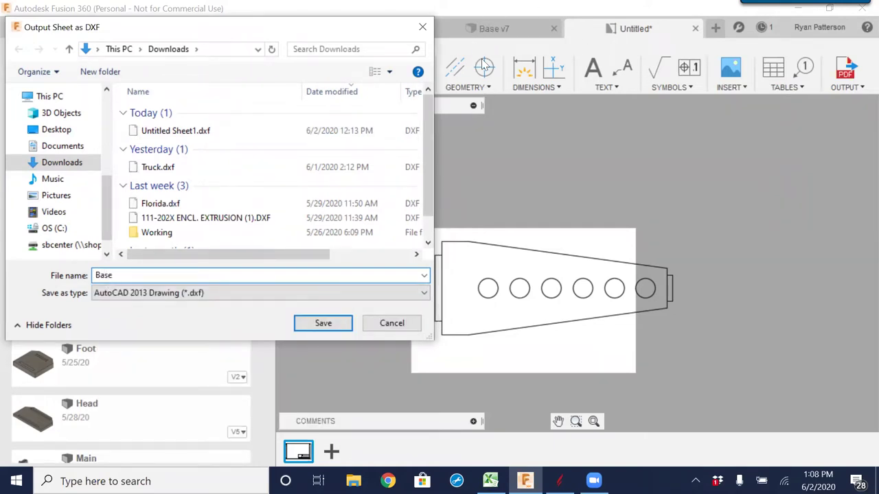
{"action": "left_click", "coordinate": [333, 322]}
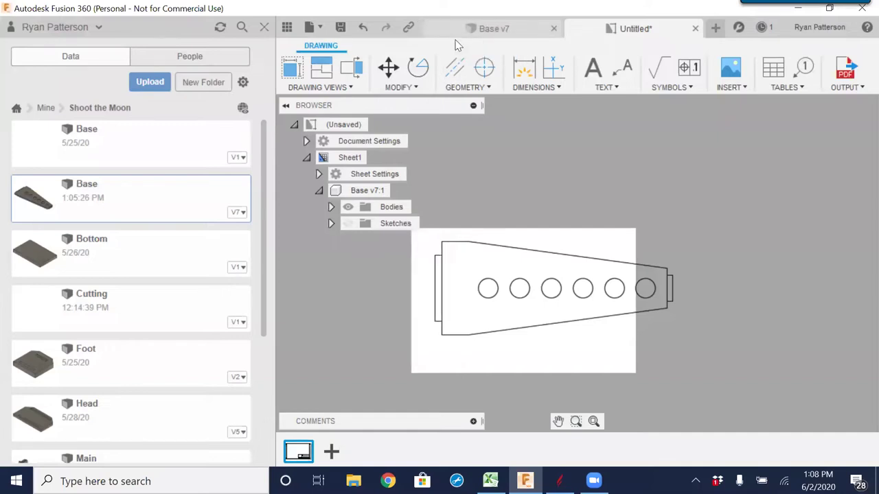
- Add a Ø1.5 diameter dimension to the first hole, placed above the holes
{"action": "left_click", "coordinate": [524, 68]}
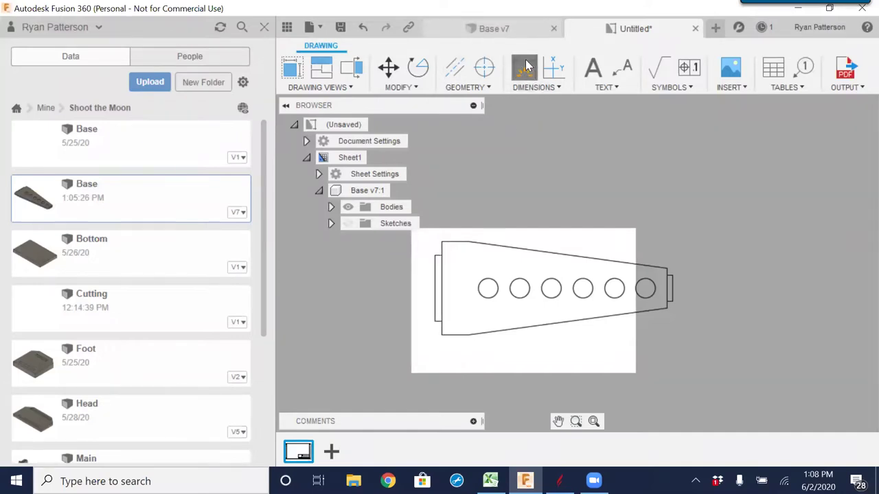
{"action": "left_click", "coordinate": [492, 283]}
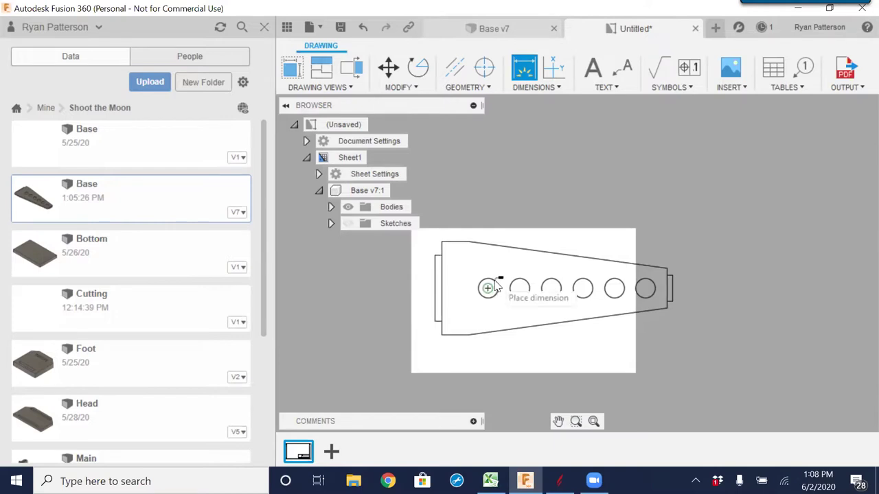
{"action": "left_click", "coordinate": [467, 268]}
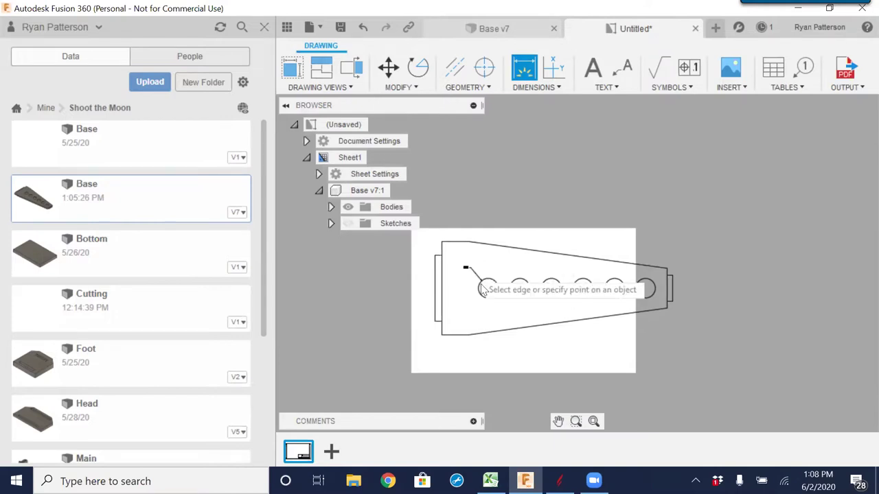
{"action": "scroll", "coordinate": [468, 276], "scroll_direction": "up", "scroll_amount": 3}
{"action": "scroll", "coordinate": [469, 276], "scroll_direction": "up", "scroll_amount": 5}
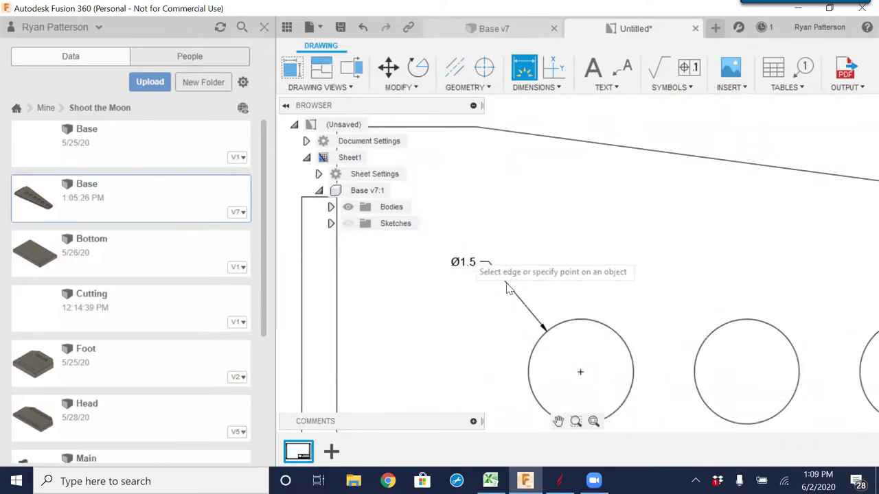
{"action": "scroll", "coordinate": [594, 273], "scroll_direction": "down", "scroll_amount": 5}
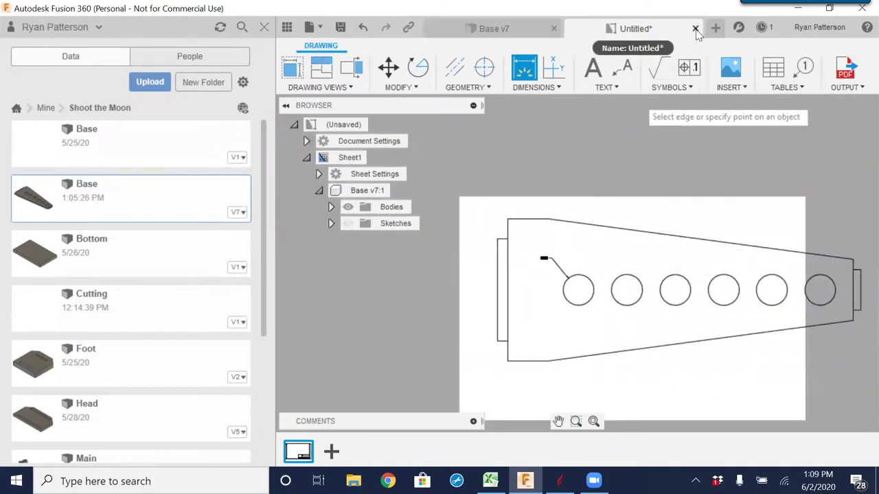
{"action": "left_click", "coordinate": [309, 29]}
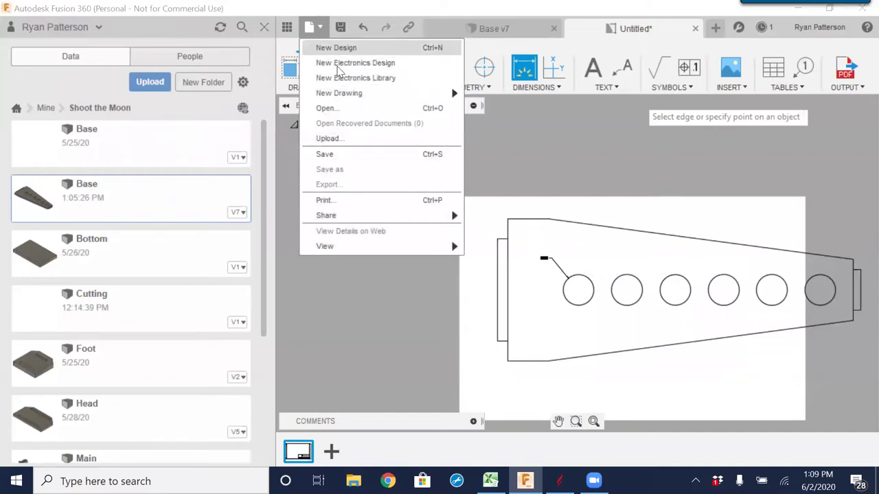
- Save the drawing as 'Base Drawing' in the Shoot the Moon project
{"action": "left_click", "coordinate": [337, 159]}
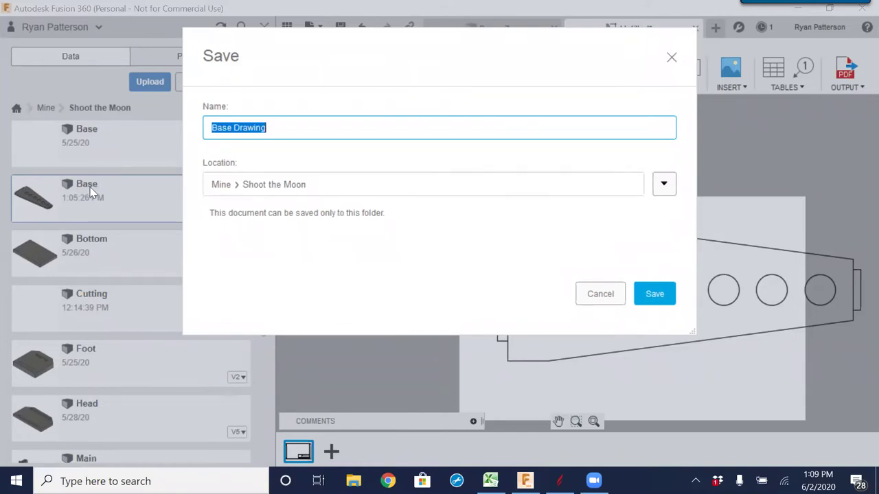
{"action": "left_click", "coordinate": [655, 296]}
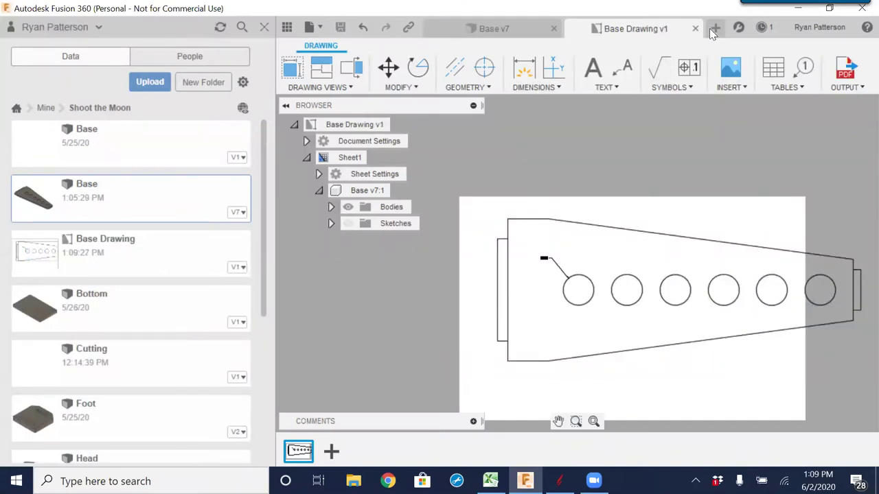
{"action": "scroll", "coordinate": [583, 266], "scroll_direction": "up", "scroll_amount": 3}
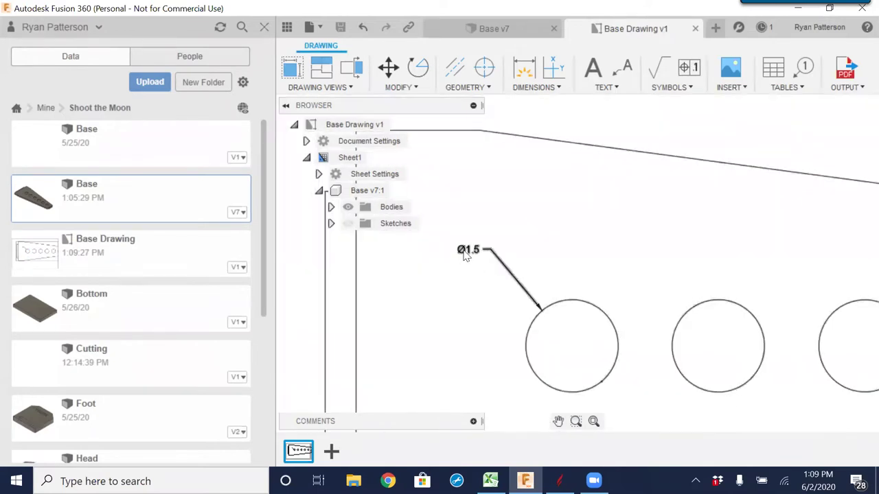
- Back in the Base model, change the Sketch4 hole diameter to 1 inch and finish the sketch
{"action": "left_click", "coordinate": [694, 29]}
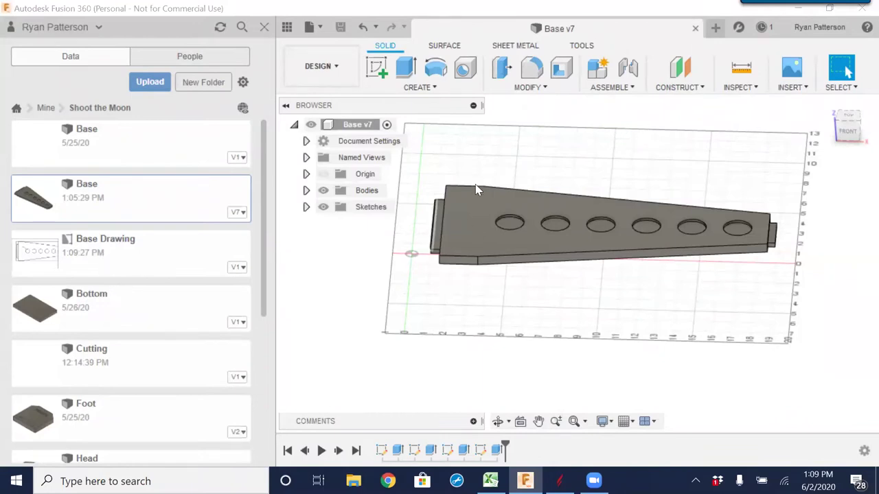
{"action": "scroll", "coordinate": [515, 226], "scroll_direction": "up", "scroll_amount": 5}
{"action": "scroll", "coordinate": [514, 227], "scroll_direction": "down", "scroll_amount": 2}
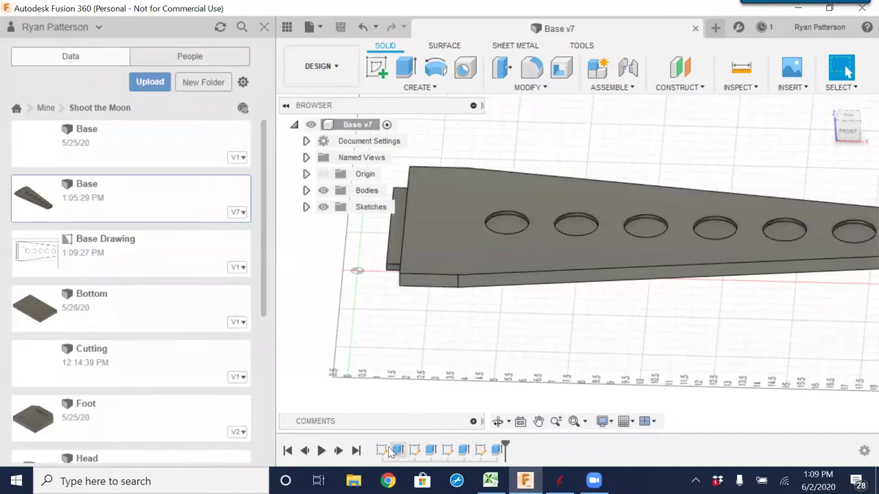
{"action": "double_click", "coordinate": [481, 451]}
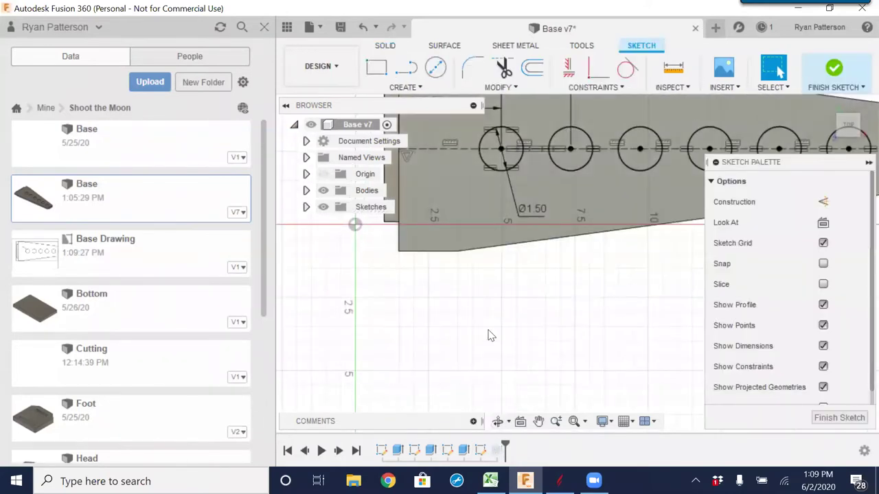
{"action": "double_click", "coordinate": [533, 207]}
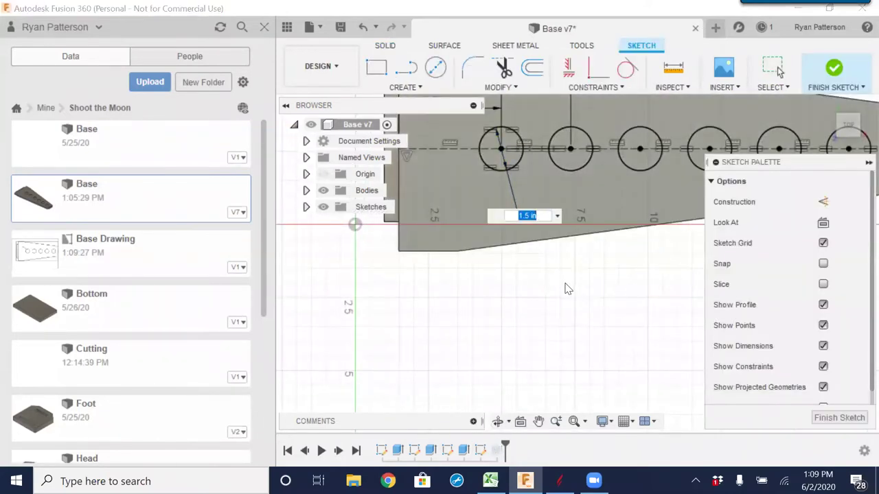
{"action": "type", "text": "1"}
{"action": "key", "text": "Return"}
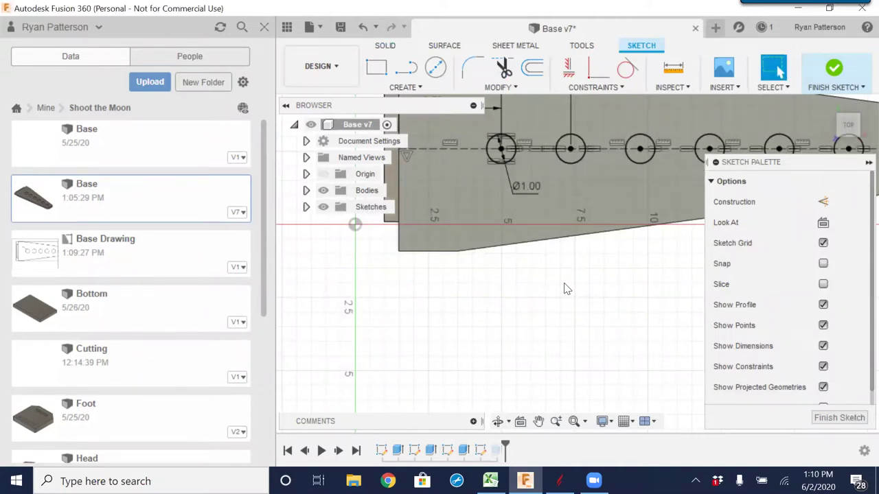
{"action": "left_click_drag", "start_coordinate": [533, 303], "coordinate": [459, 375]}
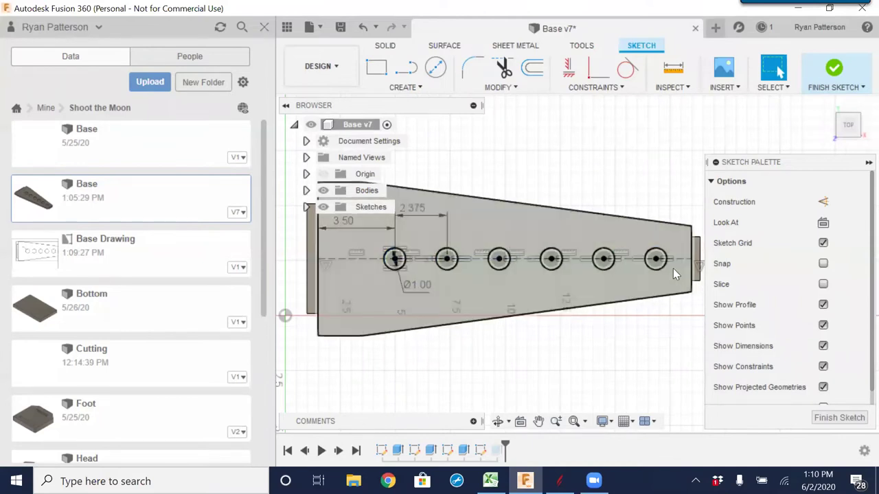
{"action": "left_click", "coordinate": [835, 420]}
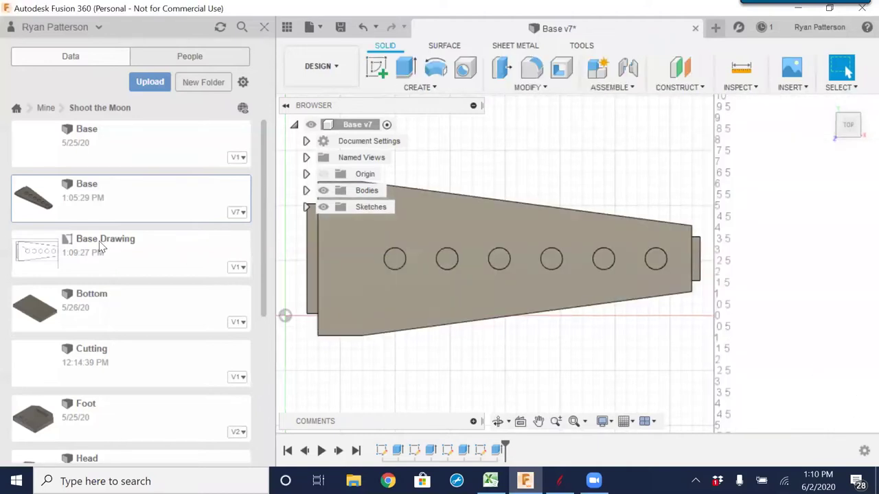
- Save the Base design as new version v8 and reopen Base Drawing
{"action": "left_click", "coordinate": [341, 28]}
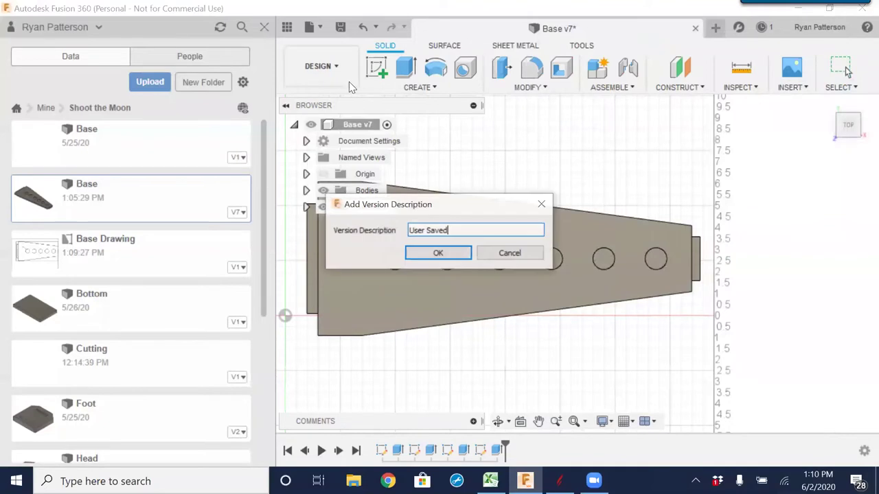
{"action": "left_click", "coordinate": [438, 254]}
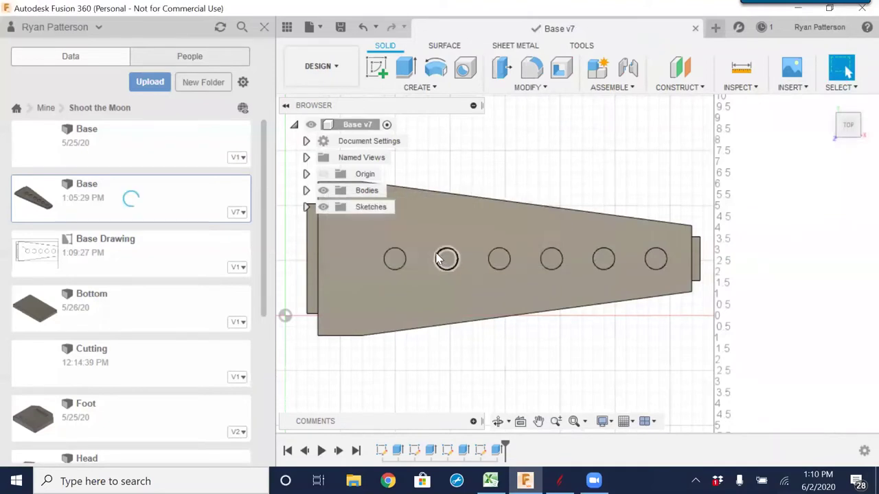
{"action": "double_click", "coordinate": [100, 251]}
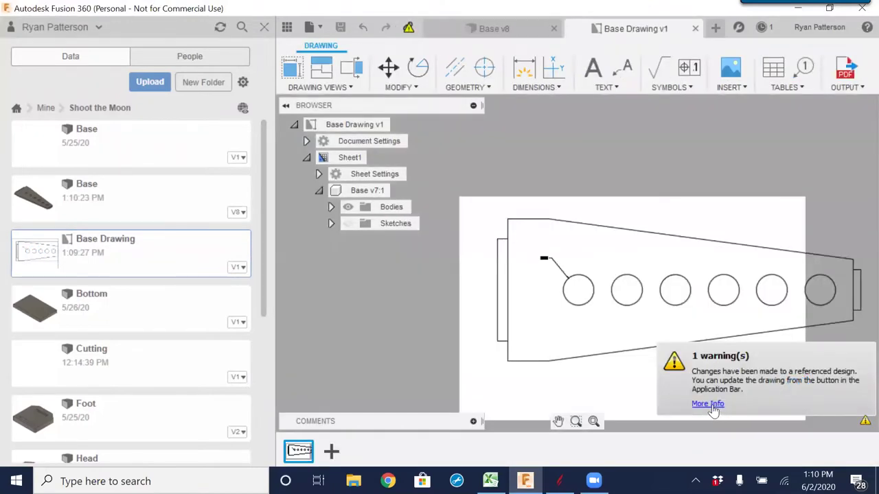
- Dismiss the out-of-date warning and update Base Drawing to Base v8 with the 1-inch holes
{"action": "left_click", "coordinate": [707, 404]}
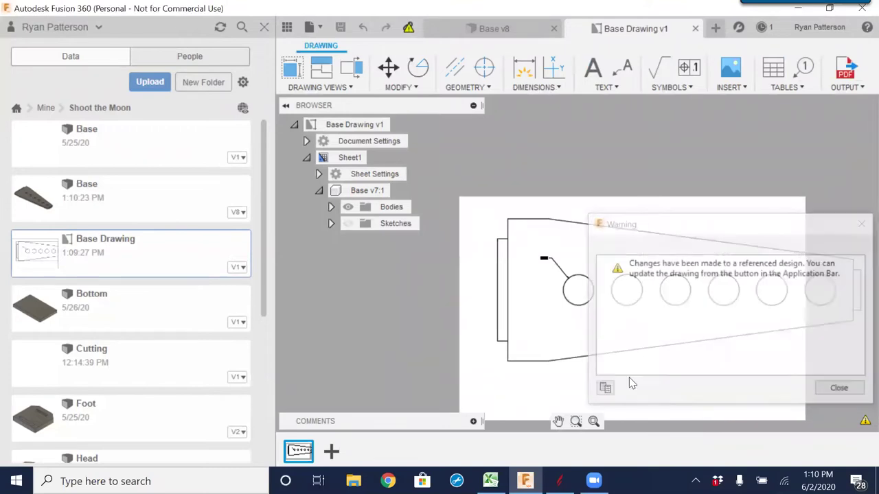
{"action": "left_click", "coordinate": [843, 389]}
{"action": "scroll", "coordinate": [562, 255], "scroll_direction": "up", "scroll_amount": 4}
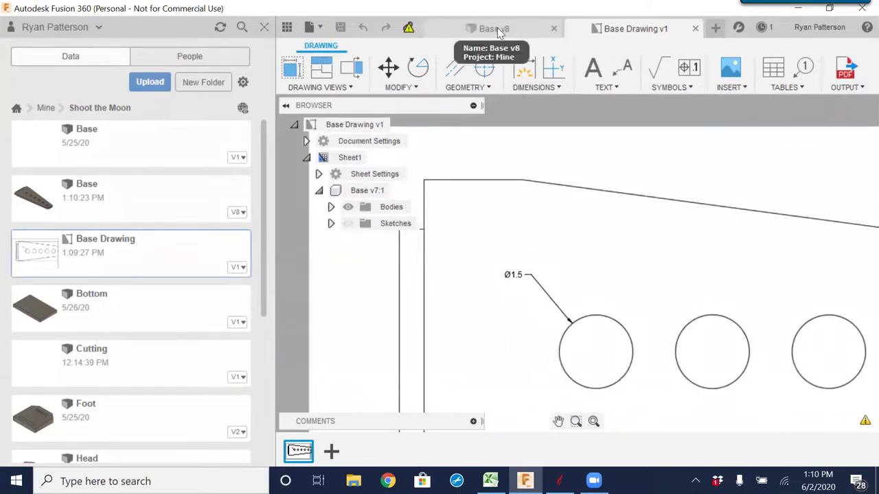
{"action": "mouse_move", "coordinate": [408, 29]}
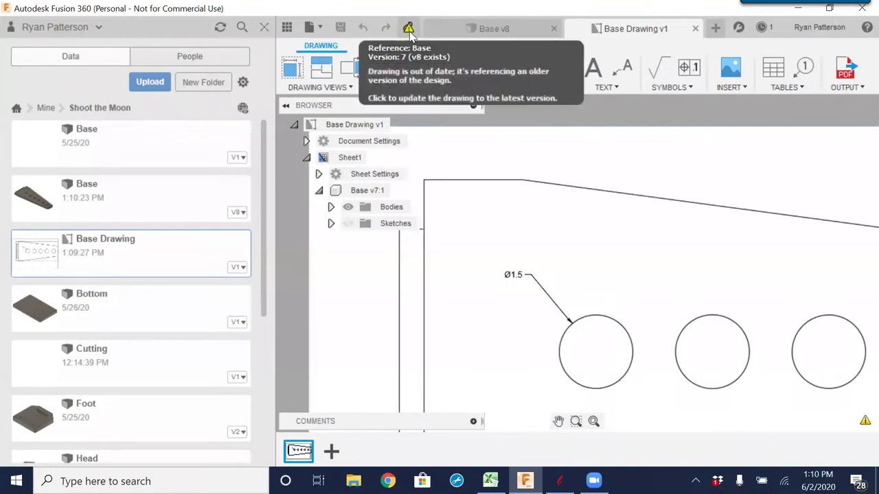
{"action": "left_click", "coordinate": [409, 28]}
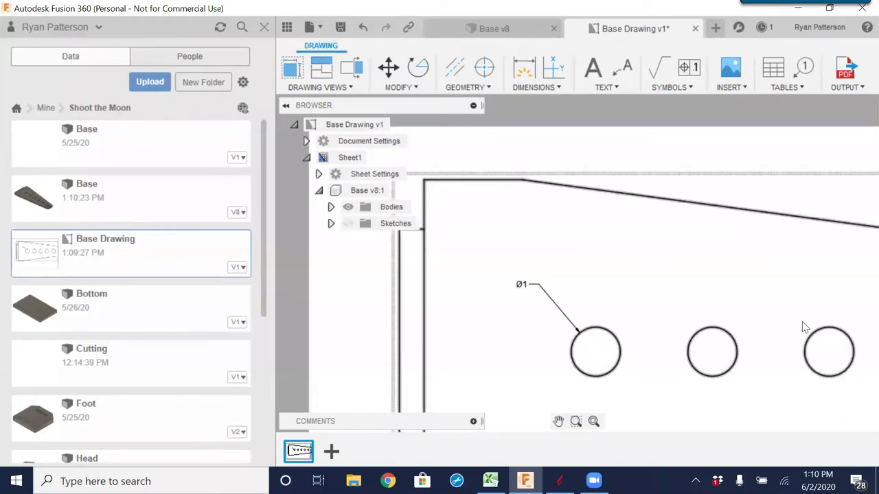
{"action": "scroll", "coordinate": [801, 326], "scroll_direction": "down", "scroll_amount": 3}
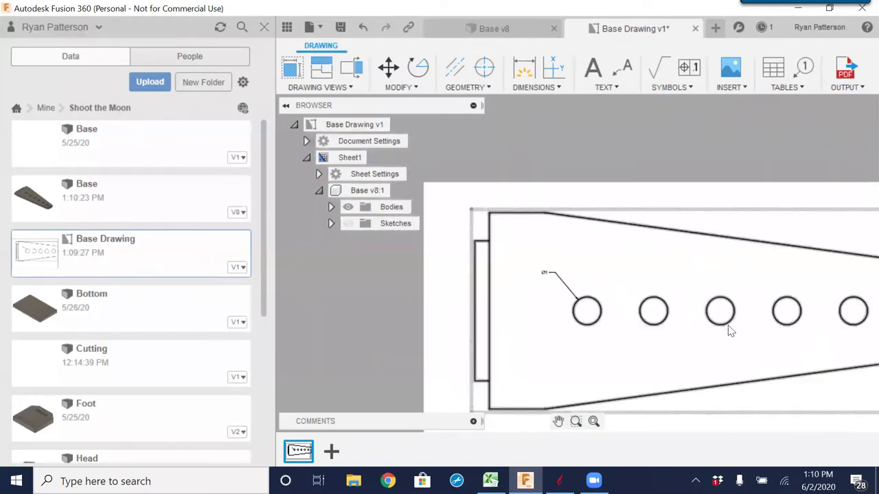
{"action": "scroll", "coordinate": [553, 283], "scroll_direction": "up", "scroll_amount": 3}
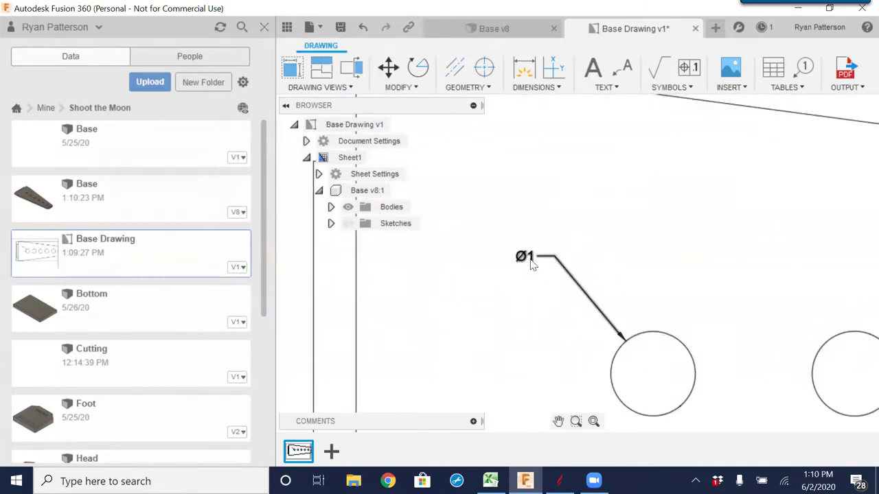
{"action": "scroll", "coordinate": [527, 261], "scroll_direction": "down", "scroll_amount": 4}
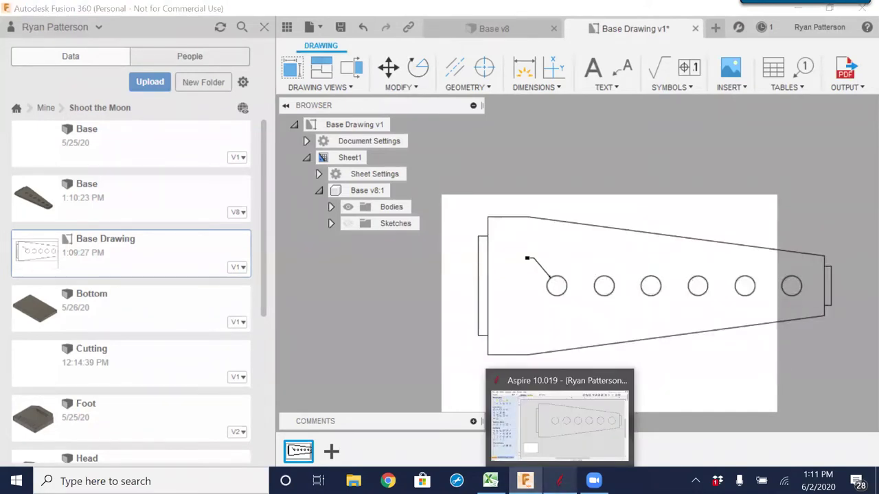
- Launch Vectric Aspire 10.0 from the taskbar icon's jump list
{"action": "right_click", "coordinate": [559, 480]}
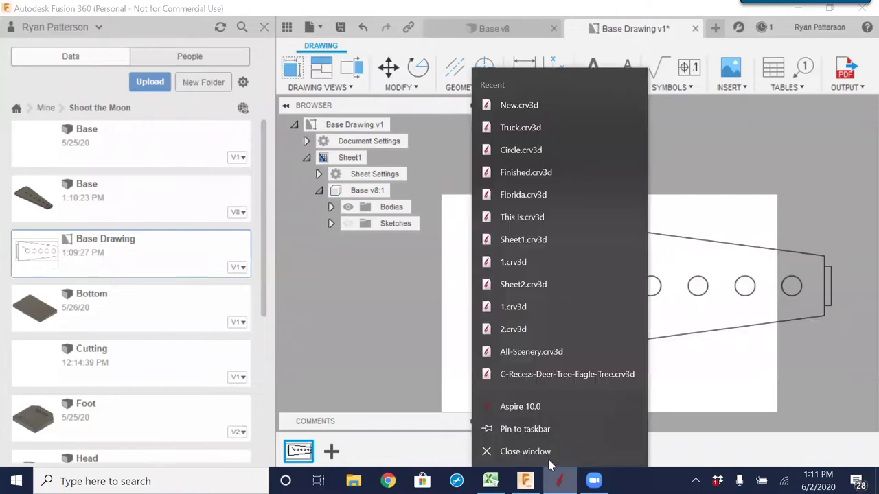
{"action": "left_click", "coordinate": [527, 410]}
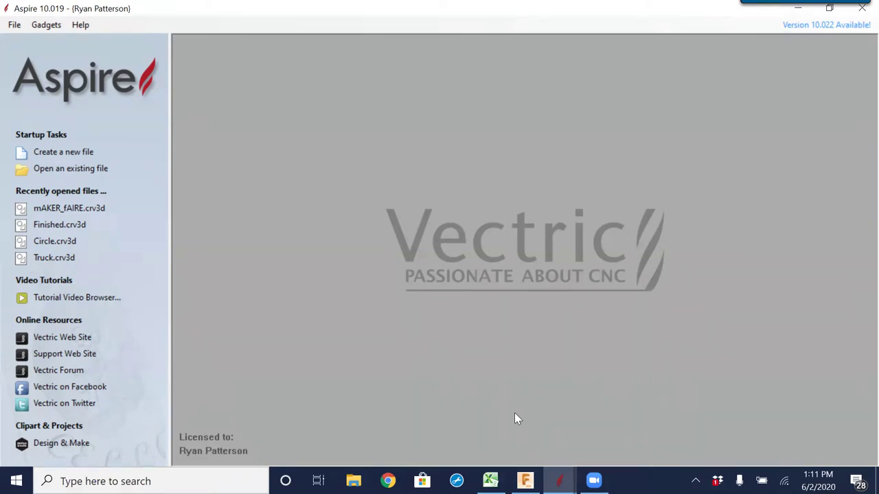
- Create a new 24 × 18 × 0.5 inch job with Z zeroed at the material surface
{"action": "left_click", "coordinate": [79, 152]}
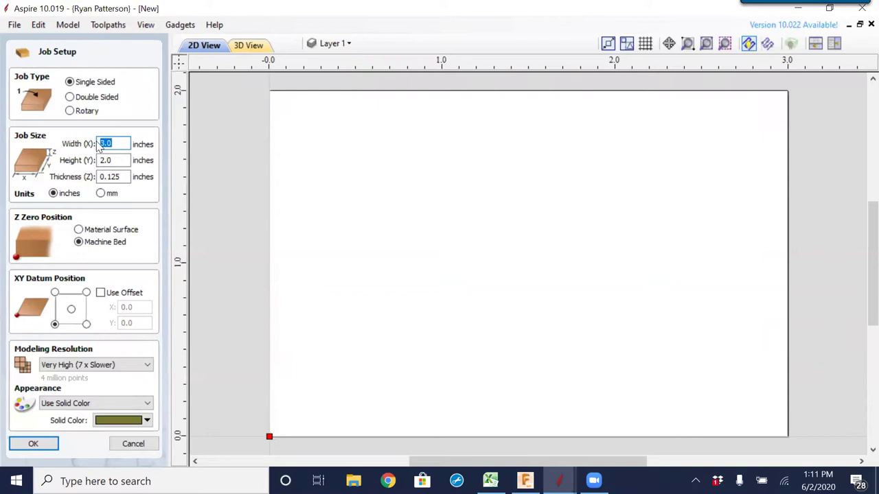
{"action": "type", "text": "24"}
{"action": "key", "text": "Tab"}
{"action": "type", "text": "1"}
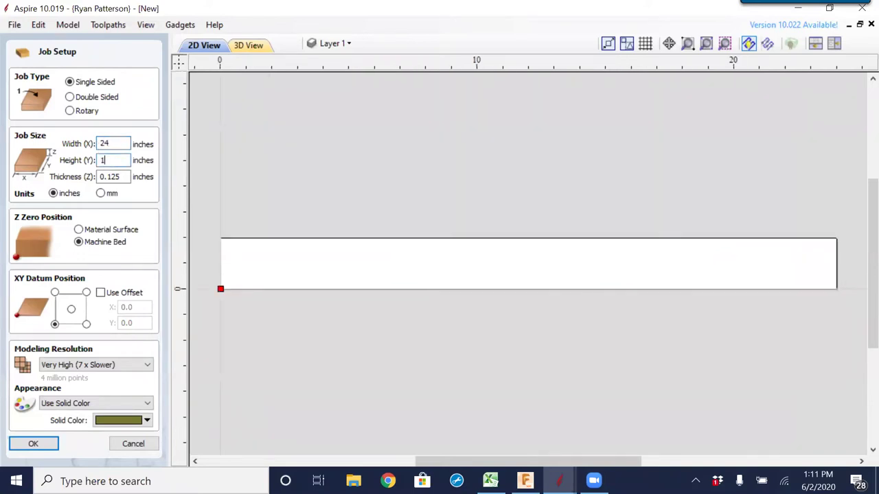
{"action": "key", "text": "Tab"}
{"action": "type", "text": "."}
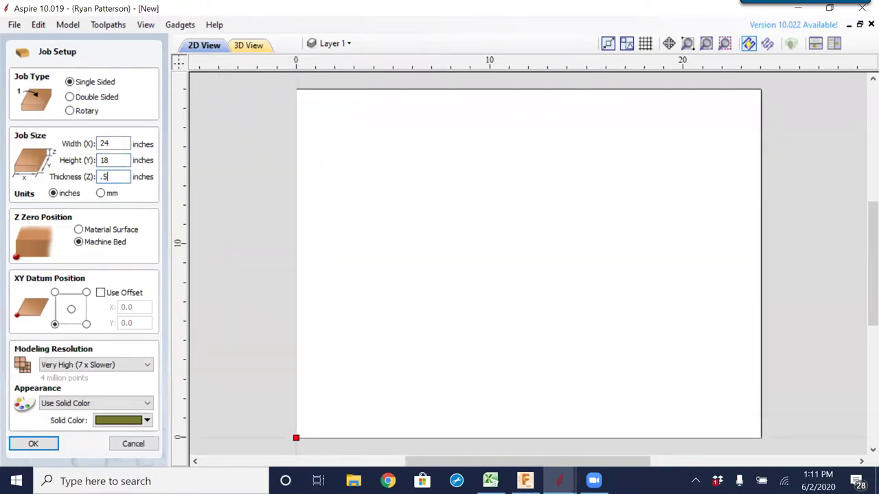
{"action": "left_click", "coordinate": [99, 232]}
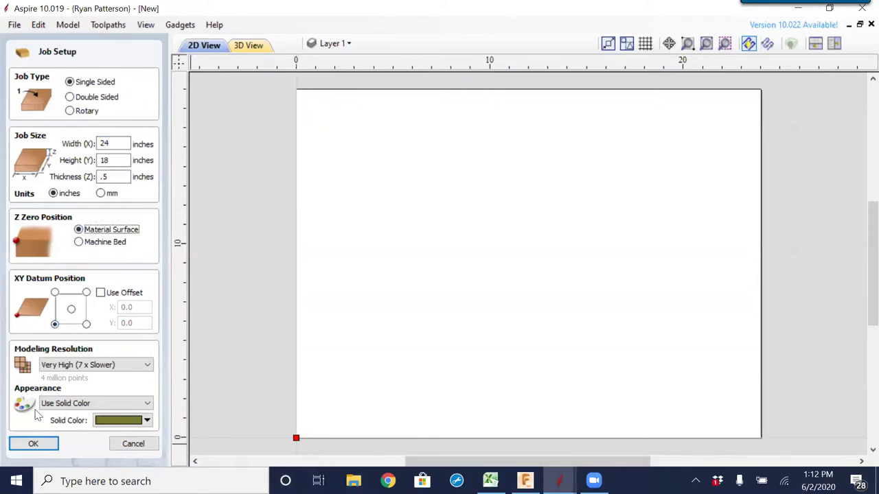
{"action": "left_click", "coordinate": [43, 447]}
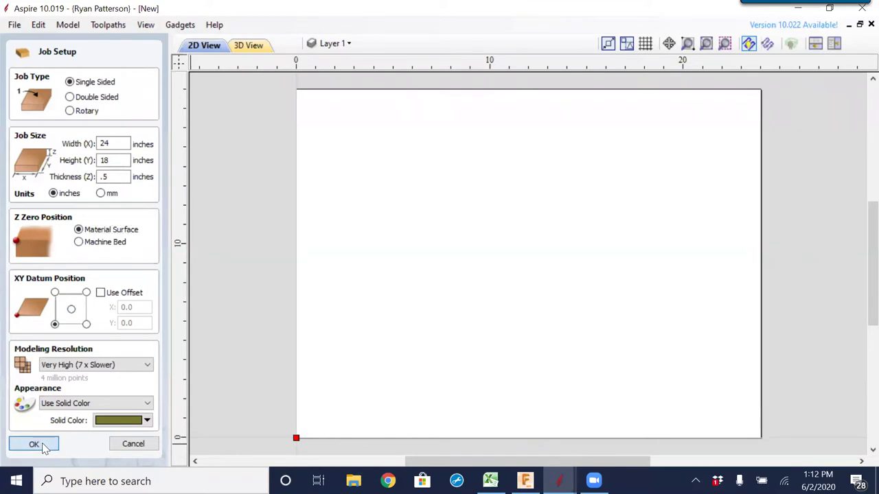
- Import the Base.dxf vectors into the new job
{"action": "scroll", "coordinate": [463, 135], "scroll_direction": "down", "scroll_amount": 2}
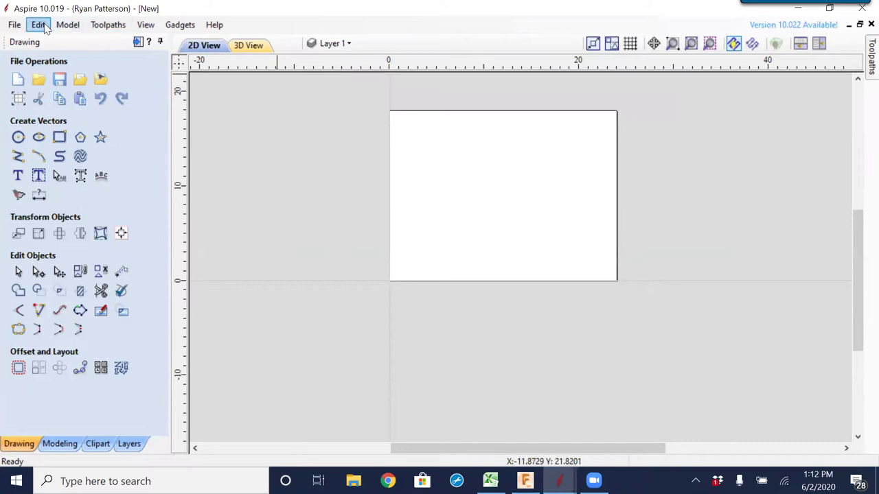
{"action": "left_click", "coordinate": [13, 25]}
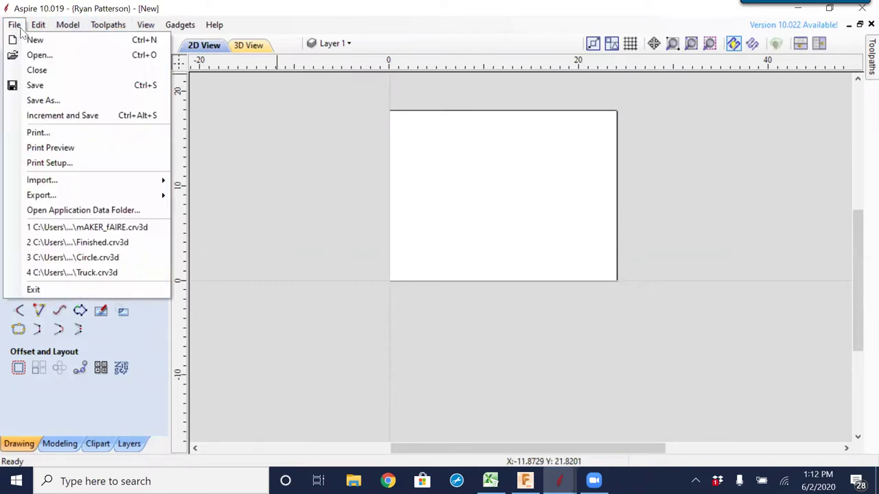
{"action": "mouse_move", "coordinate": [38, 24]}
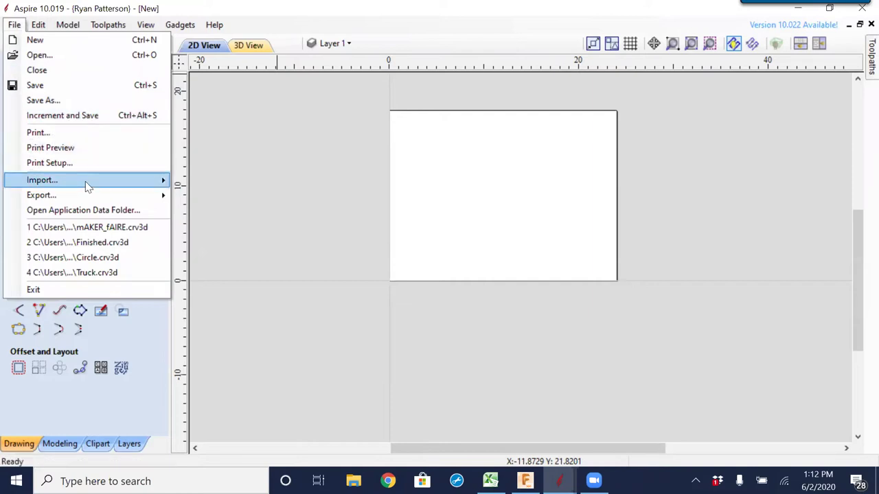
{"action": "mouse_move", "coordinate": [85, 181]}
{"action": "left_click", "coordinate": [256, 182]}
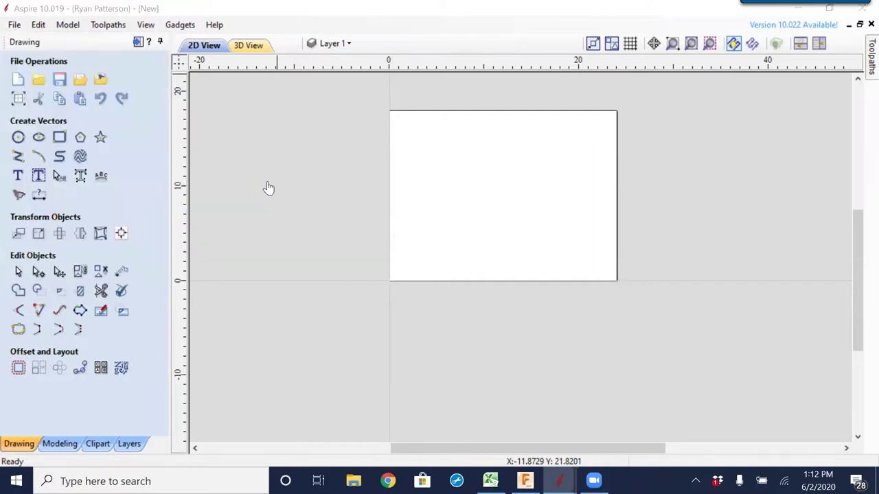
{"action": "left_click", "coordinate": [461, 136]}
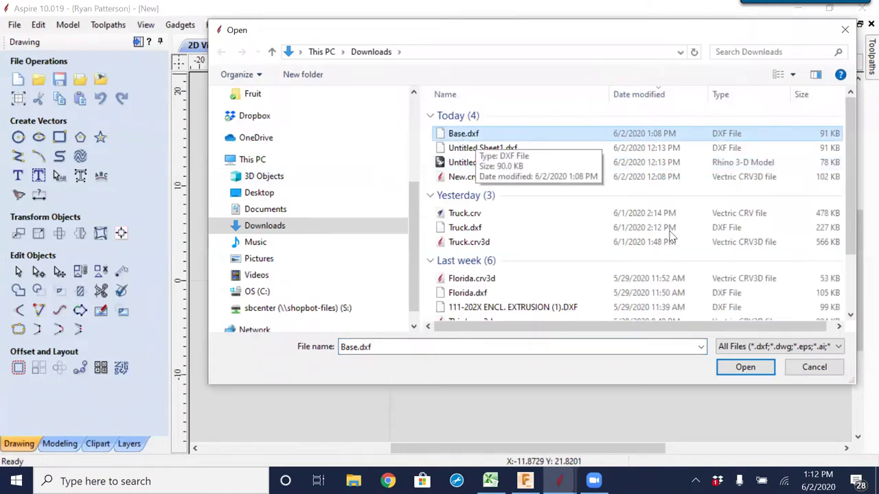
{"action": "left_click", "coordinate": [742, 369]}
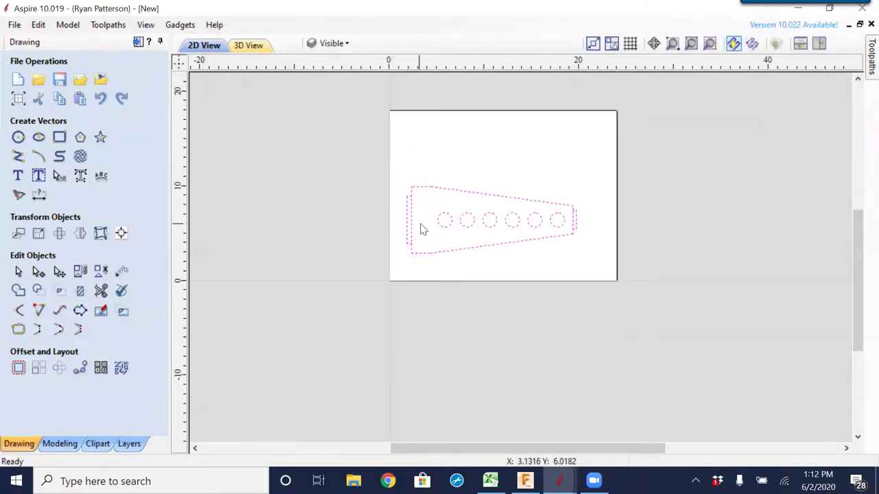
{"action": "scroll", "coordinate": [440, 215], "scroll_direction": "down", "scroll_amount": 2}
{"action": "left_click", "coordinate": [534, 189]}
{"action": "scroll", "coordinate": [511, 206], "scroll_direction": "up", "scroll_amount": 5}
{"action": "scroll", "coordinate": [506, 204], "scroll_direction": "down", "scroll_amount": 2}
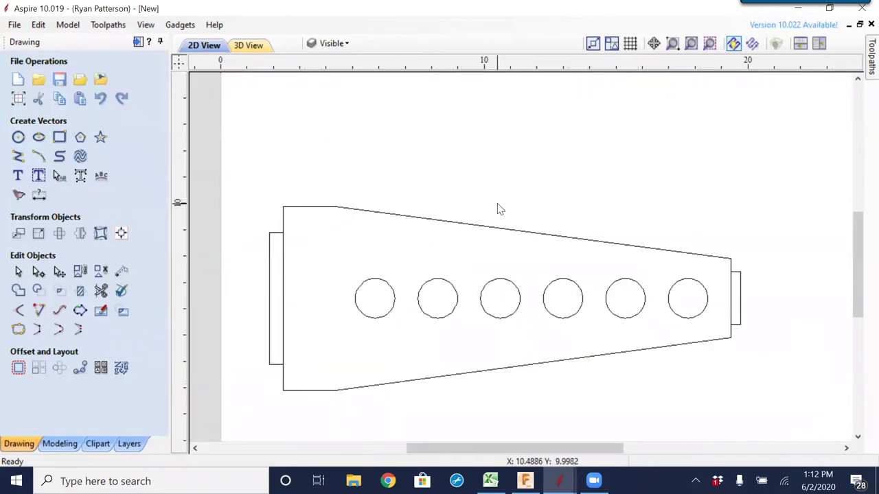
{"action": "left_click", "coordinate": [471, 227]}
{"action": "left_click", "coordinate": [398, 251]}
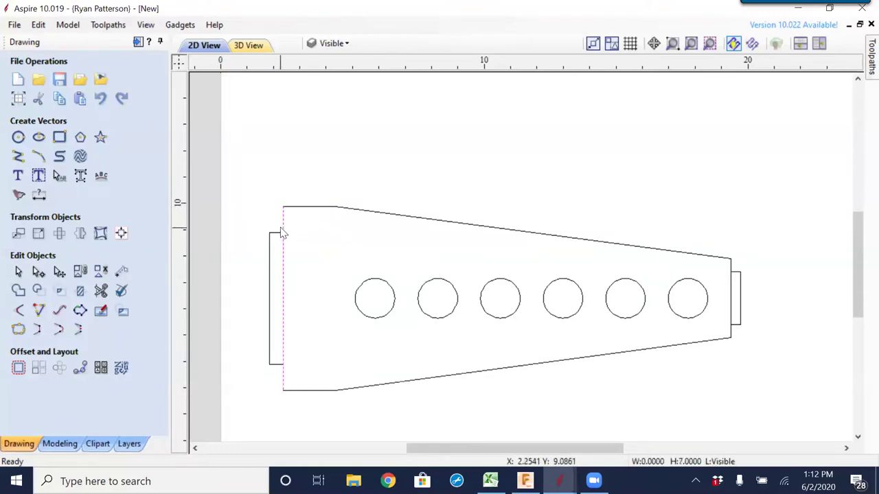
{"action": "scroll", "coordinate": [277, 233], "scroll_direction": "up", "scroll_amount": 5}
{"action": "scroll", "coordinate": [273, 272], "scroll_direction": "down", "scroll_amount": 5}
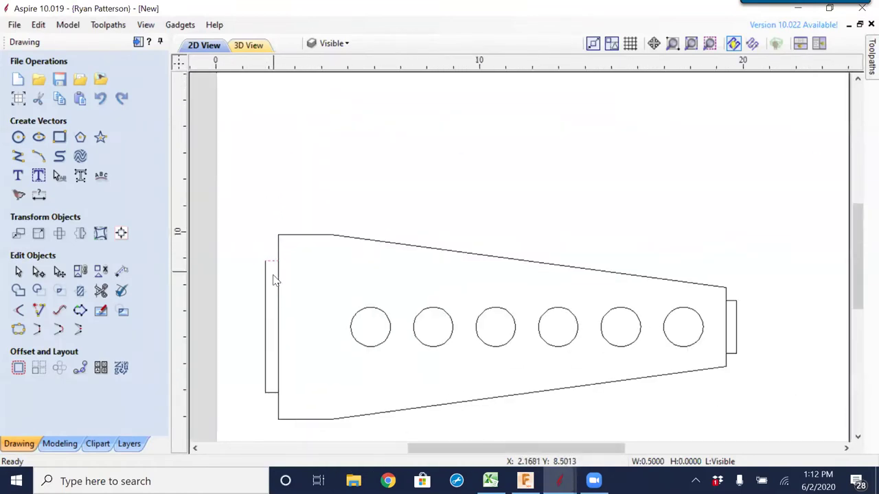
{"action": "scroll", "coordinate": [308, 339], "scroll_direction": "up", "scroll_amount": 5}
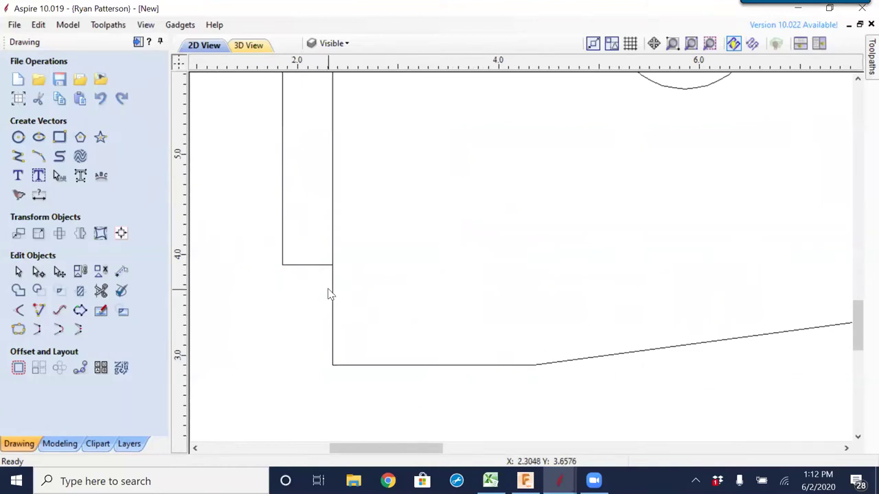
{"action": "scroll", "coordinate": [329, 296], "scroll_direction": "down", "scroll_amount": 5}
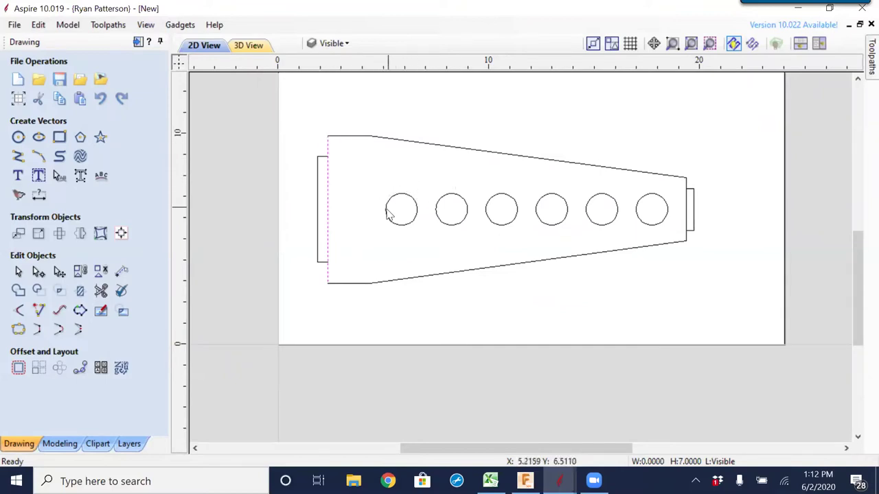
{"action": "left_click", "coordinate": [565, 141]}
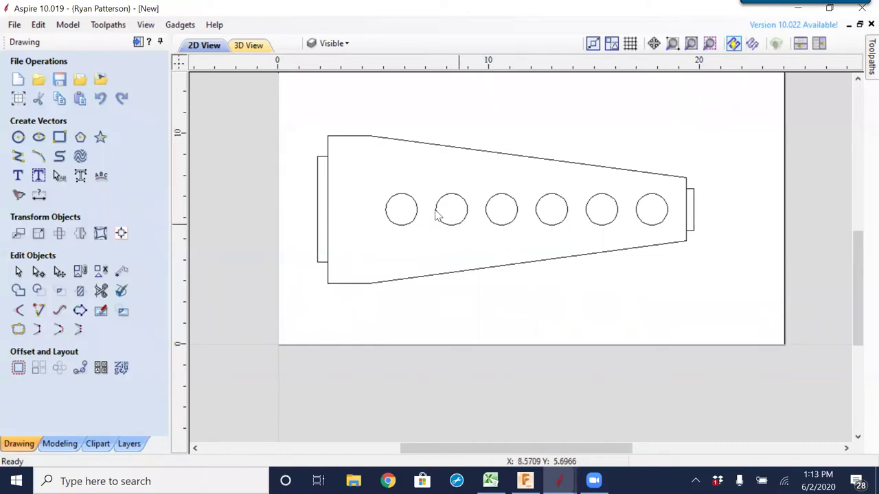
- Trim away the overlapping inner segments at the plate outline's left and right ends
{"action": "left_click", "coordinate": [328, 195]}
{"action": "left_click", "coordinate": [689, 208]}
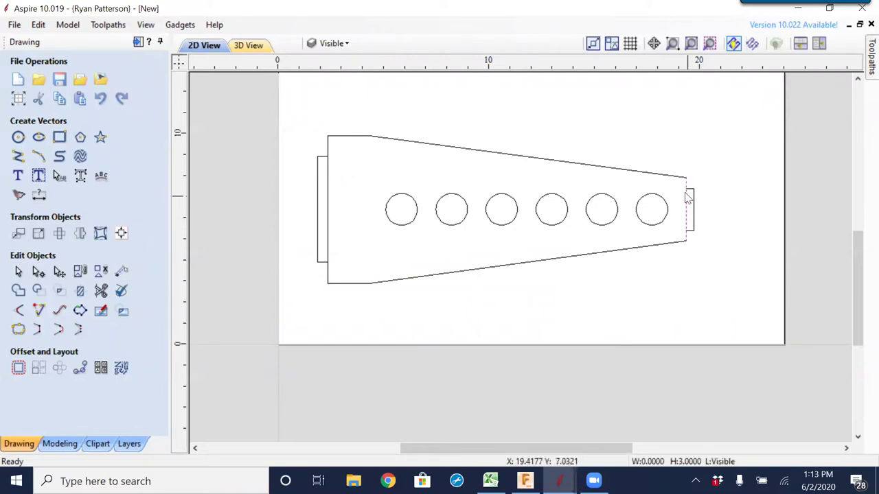
{"action": "left_click", "coordinate": [102, 291]}
{"action": "left_click", "coordinate": [328, 187]}
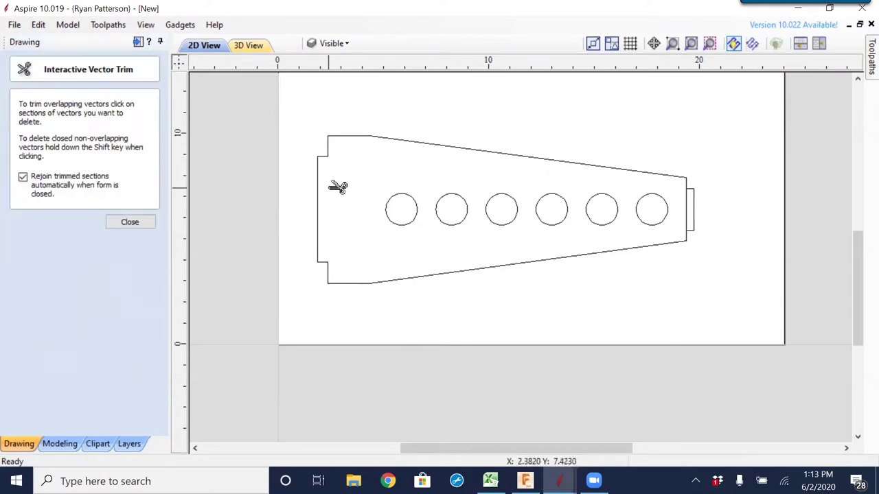
{"action": "left_click", "coordinate": [684, 202]}
{"action": "key", "text": "Escape"}
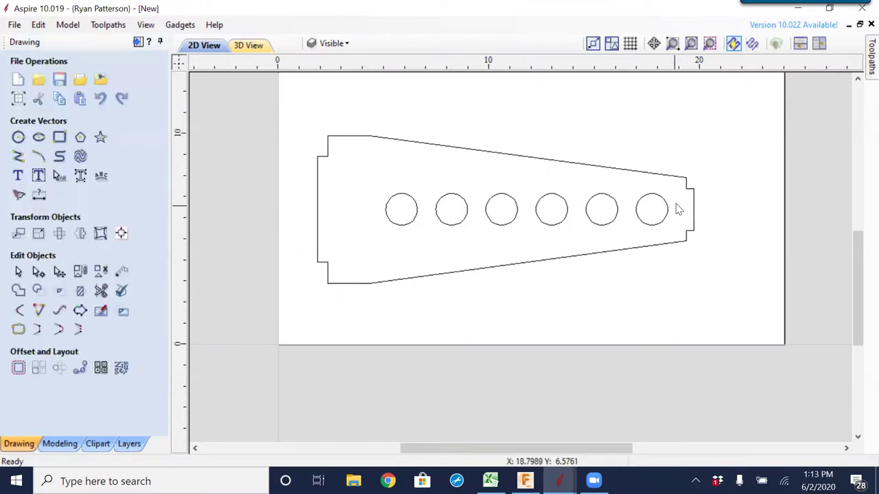
- Select the right-end step segments to verify the trimmed stepped outline
{"action": "left_click", "coordinate": [677, 178]}
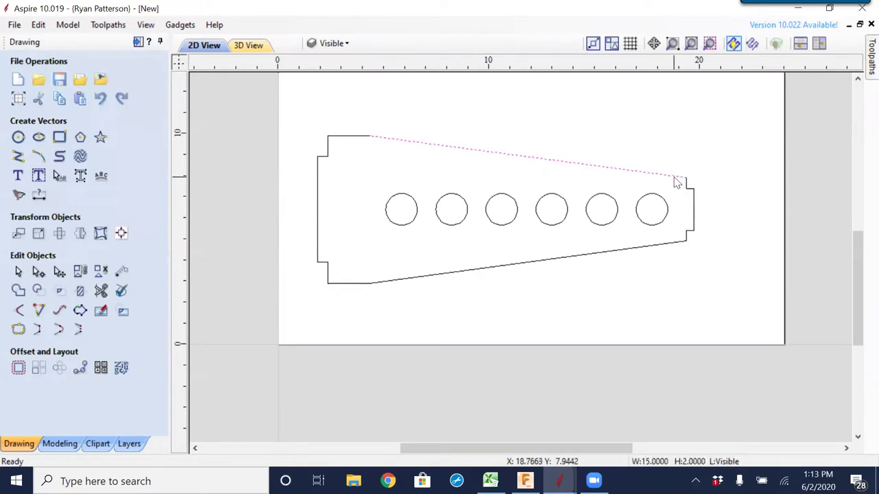
{"action": "left_click", "coordinate": [693, 200]}
{"action": "left_click", "coordinate": [688, 187], "text": "shift"}
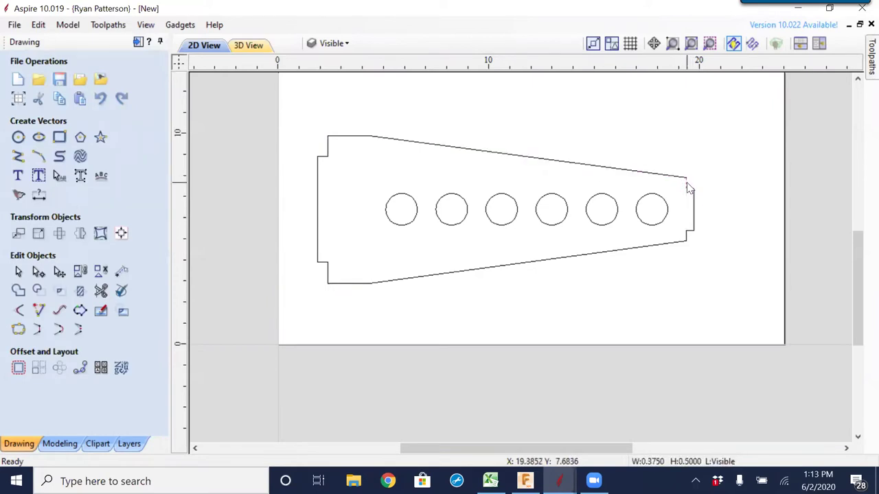
{"action": "left_click", "coordinate": [692, 196]}
{"action": "scroll", "coordinate": [690, 235], "scroll_direction": "up", "scroll_amount": 5}
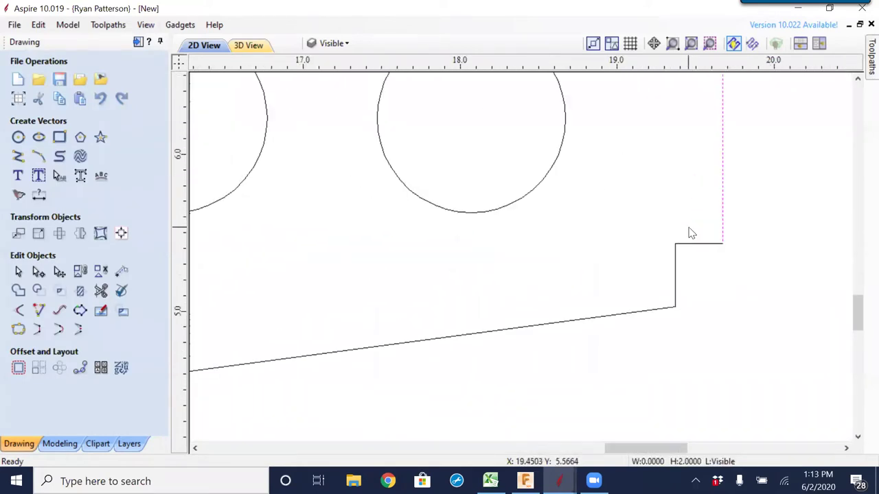
{"action": "left_click", "coordinate": [674, 270]}
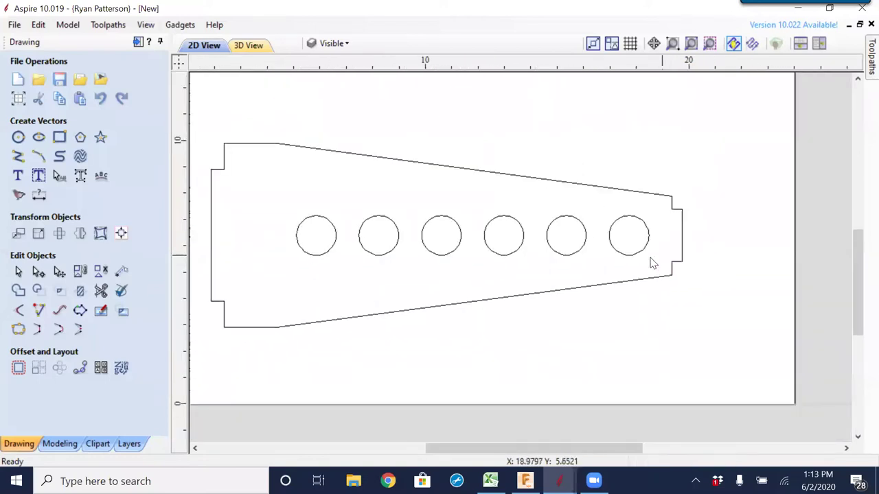
{"action": "scroll", "coordinate": [376, 211], "scroll_direction": "down", "scroll_amount": 2}
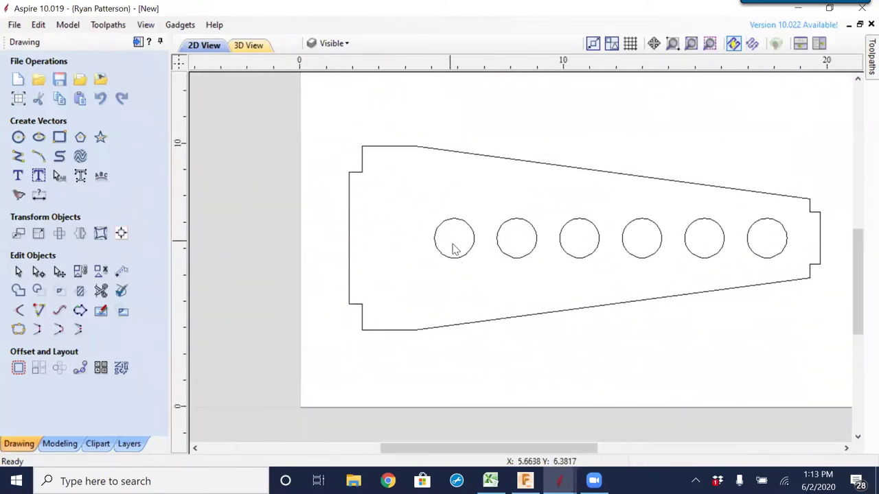
- Select all the open outline pieces and join them into one closed outline
{"action": "left_click_drag", "start_coordinate": [351, 302], "coordinate": [334, 332]}
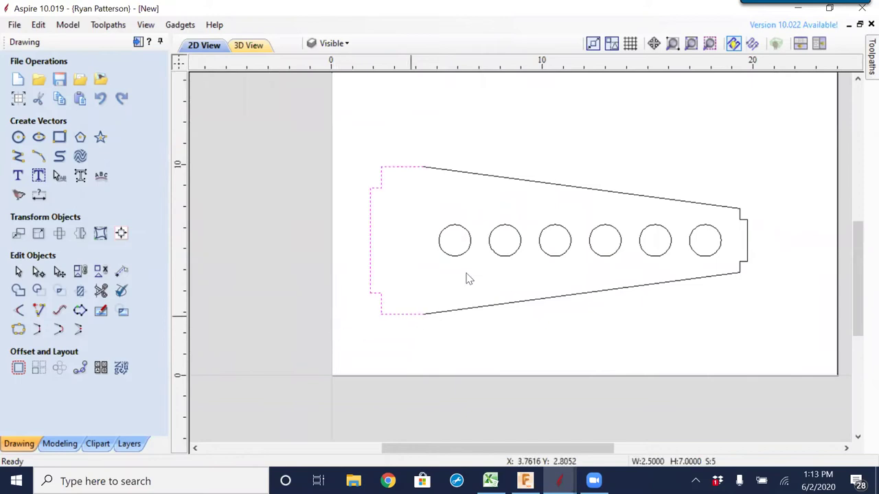
{"action": "left_click_drag", "start_coordinate": [521, 170], "coordinate": [522, 193]}
{"action": "left_click_drag", "start_coordinate": [529, 281], "coordinate": [518, 312], "text": "shift"}
{"action": "left_click_drag", "start_coordinate": [760, 217], "coordinate": [724, 277], "text": "shift"}
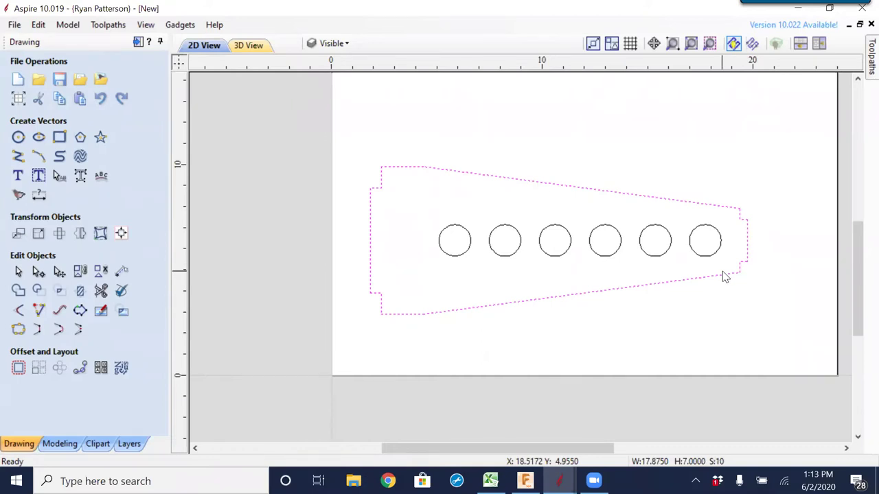
{"action": "key", "text": "j"}
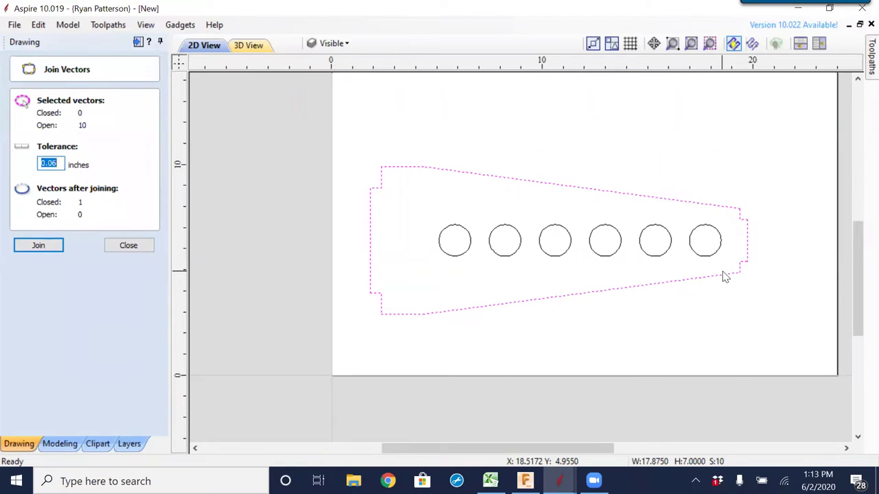
{"action": "left_click", "coordinate": [57, 245]}
{"action": "left_click", "coordinate": [129, 245]}
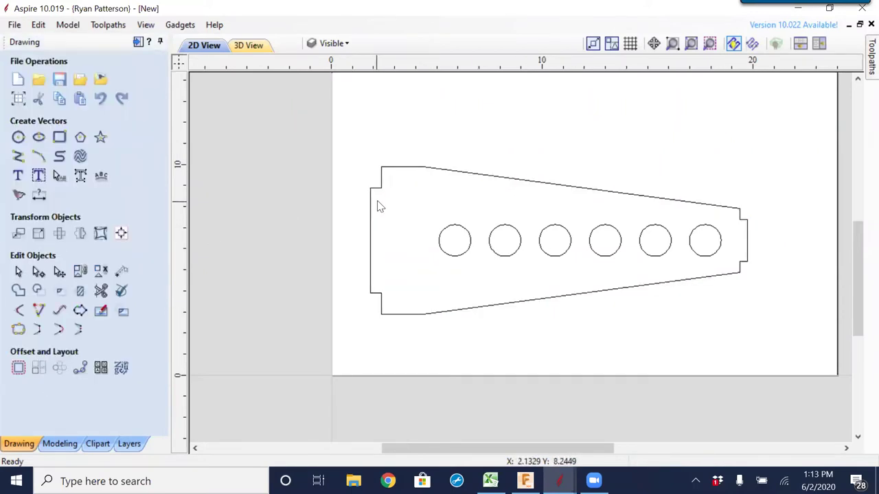
- Check the joined outline, then switch over to Fusion 360
{"action": "left_click", "coordinate": [423, 168]}
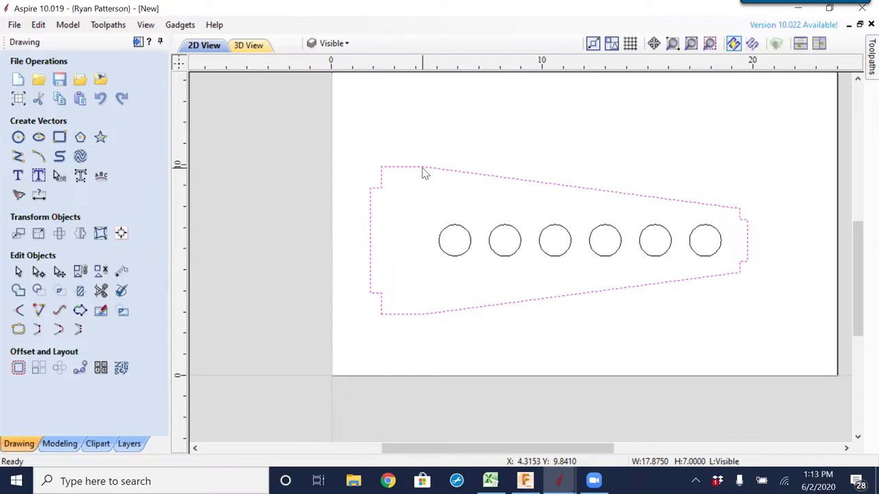
{"action": "left_click", "coordinate": [405, 209]}
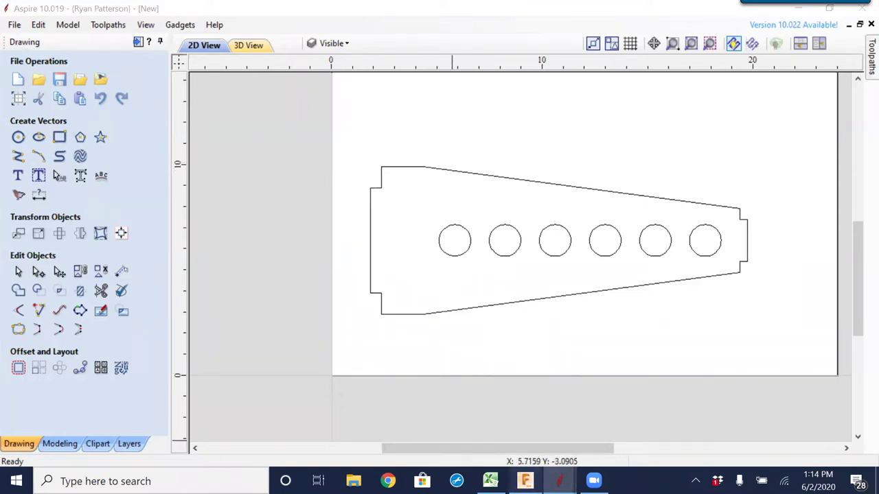
{"action": "left_click", "coordinate": [524, 481]}
- View the Base v8 part from an oblique angle, then return to the Aspire drawing
{"action": "left_click", "coordinate": [451, 34]}
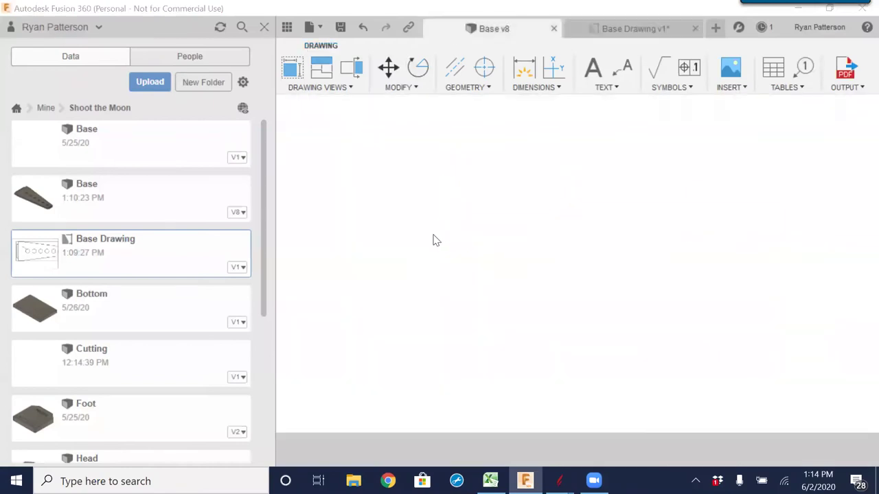
{"action": "middle_click_drag", "start_coordinate": [407, 348], "coordinate": [481, 288], "text": "shift"}
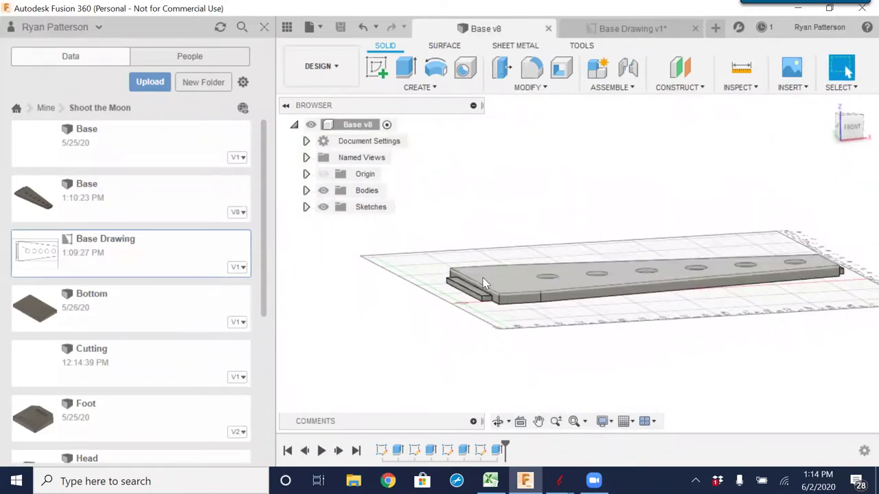
{"action": "mouse_move", "coordinate": [560, 481]}
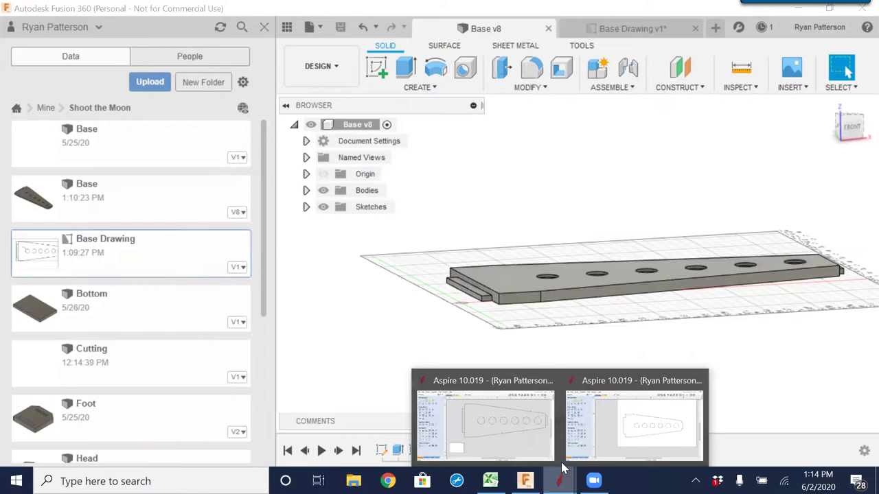
{"action": "left_click", "coordinate": [642, 414]}
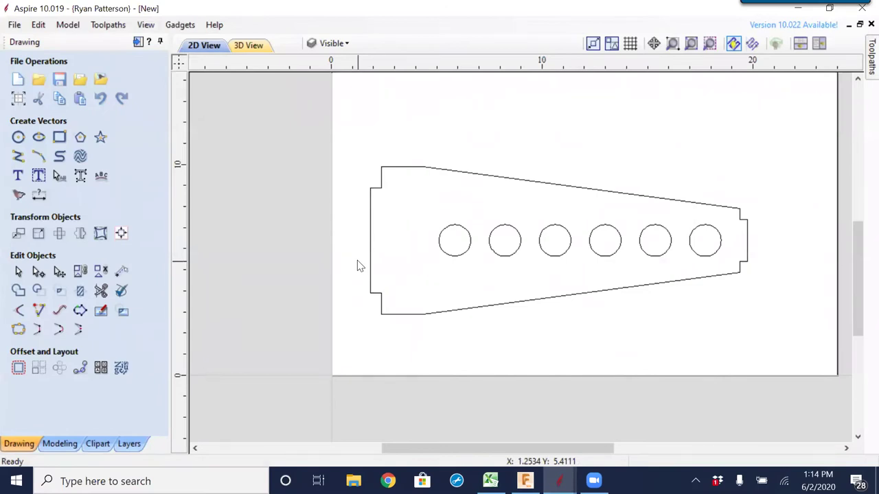
- Draw a 0.5 × 5.0 inch rectangle along the plate's left stepped end
{"action": "left_click", "coordinate": [59, 138]}
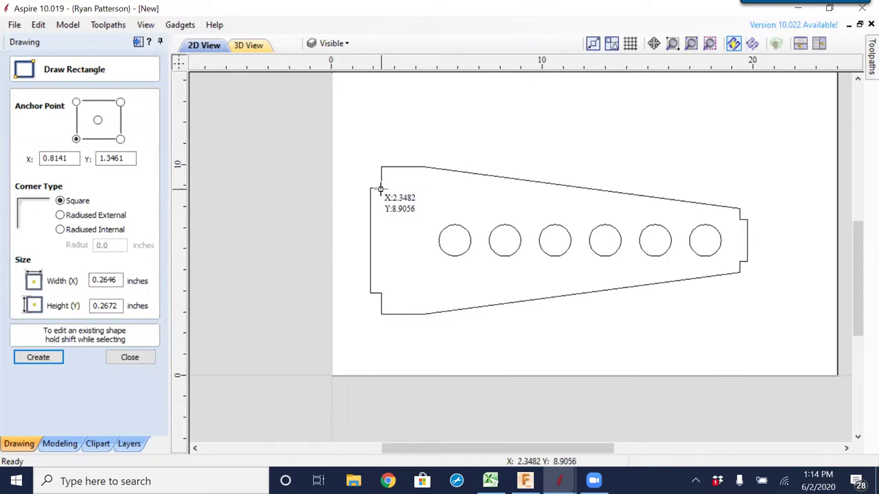
{"action": "left_click", "coordinate": [369, 293]}
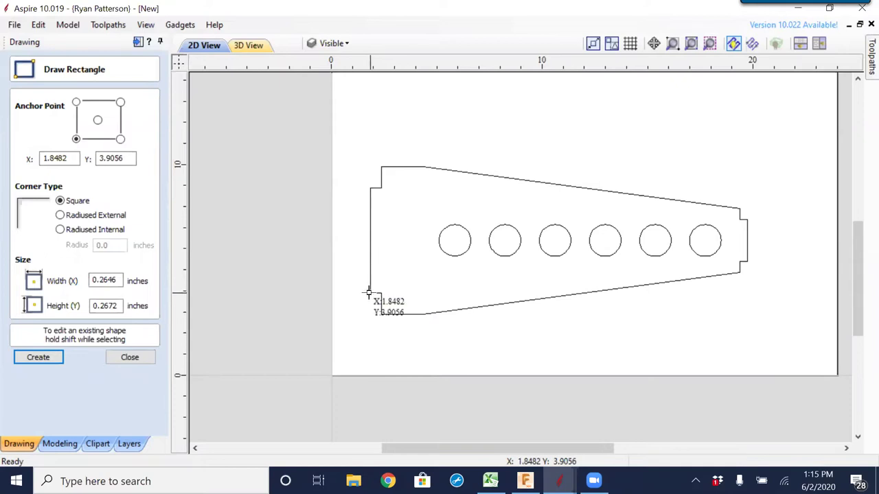
{"action": "left_click", "coordinate": [381, 188]}
{"action": "left_click", "coordinate": [130, 358]}
- Select the new rectangle to confirm its size, then fit the whole job in view
{"action": "left_click", "coordinate": [382, 271]}
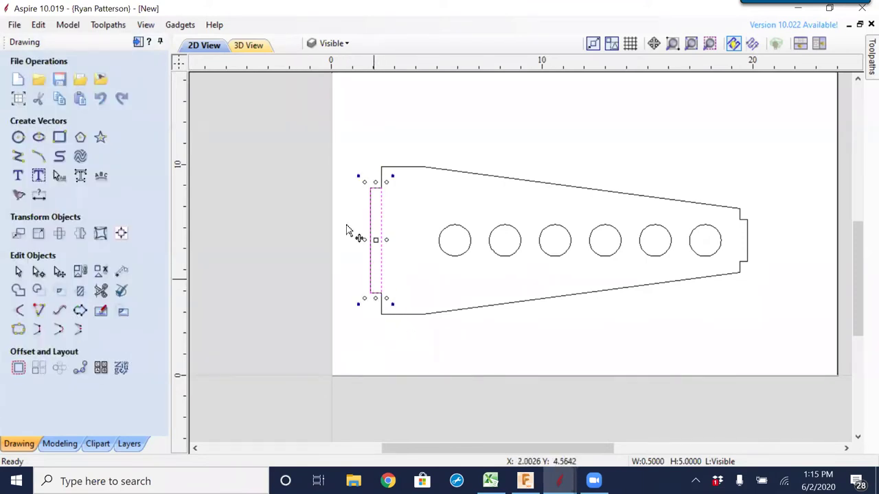
{"action": "left_click", "coordinate": [367, 154]}
{"action": "scroll", "coordinate": [384, 199], "scroll_direction": "up", "scroll_amount": 4}
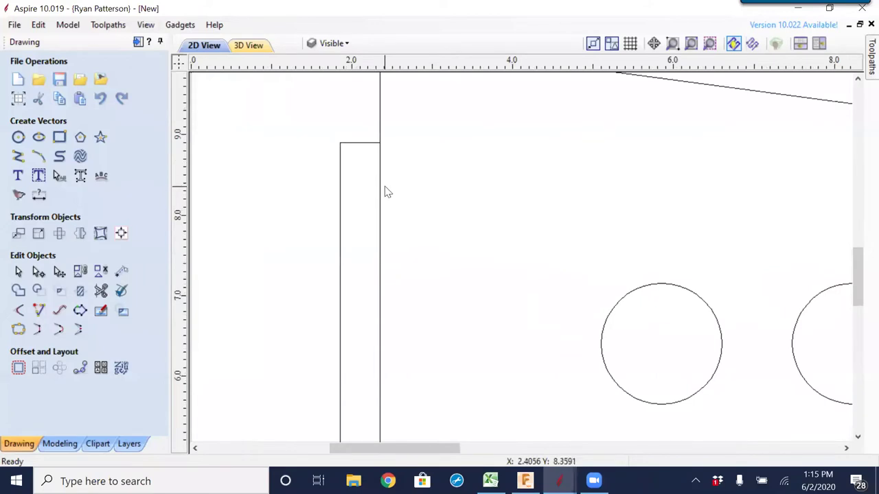
{"action": "left_click", "coordinate": [380, 184]}
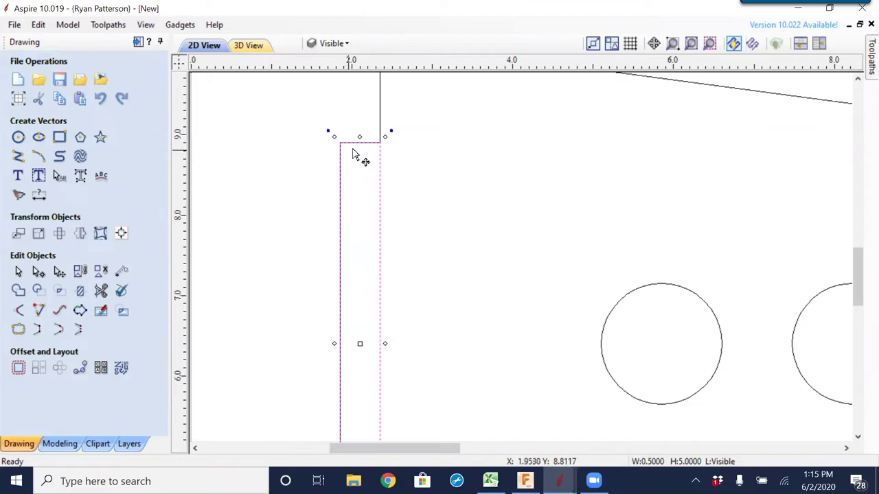
{"action": "left_click", "coordinate": [471, 265]}
{"action": "key", "text": "F4"}
- Pin the Toolpaths panel and calculate a 0.25-inch-deep pocket on the left-end rectangle
{"action": "mouse_move", "coordinate": [859, 68]}
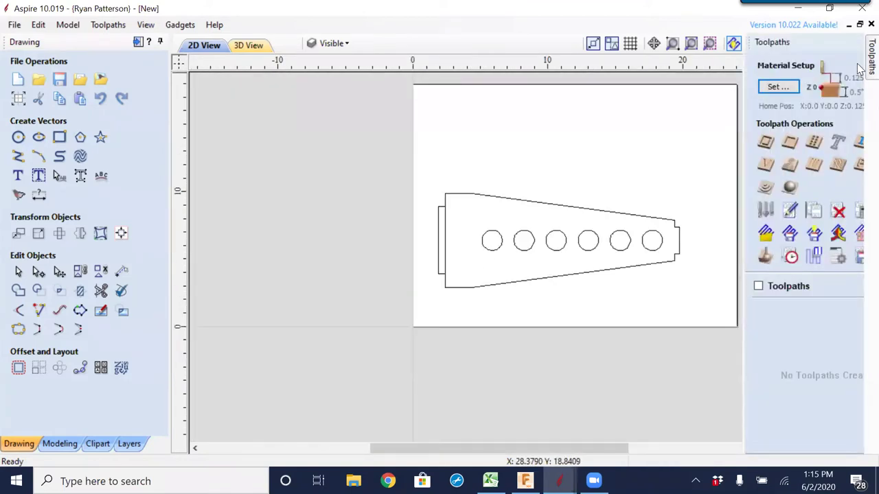
{"action": "left_click", "coordinate": [858, 43]}
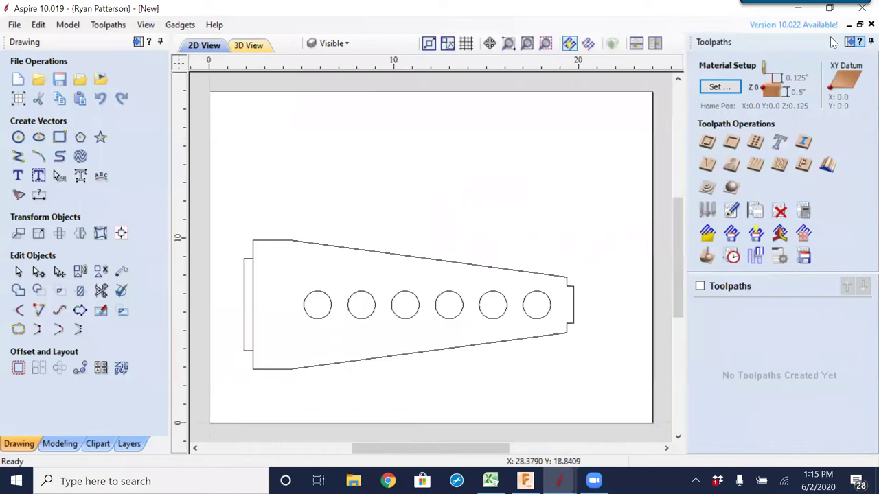
{"action": "left_click", "coordinate": [253, 286]}
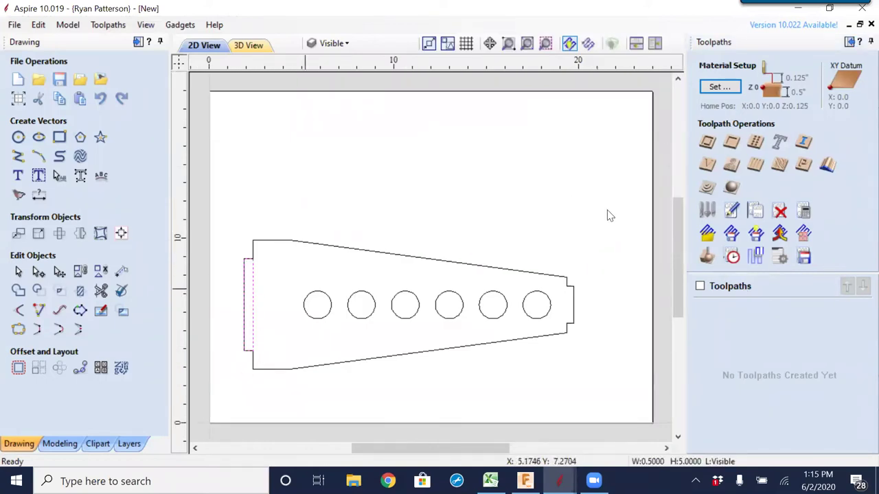
{"action": "left_click", "coordinate": [732, 144]}
{"action": "left_click_drag", "start_coordinate": [819, 113], "coordinate": [785, 118]}
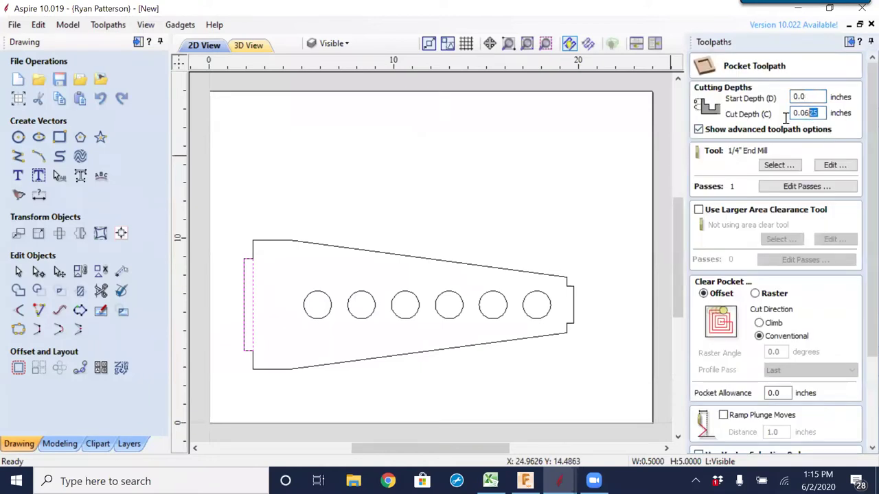
{"action": "type", "text": "."}
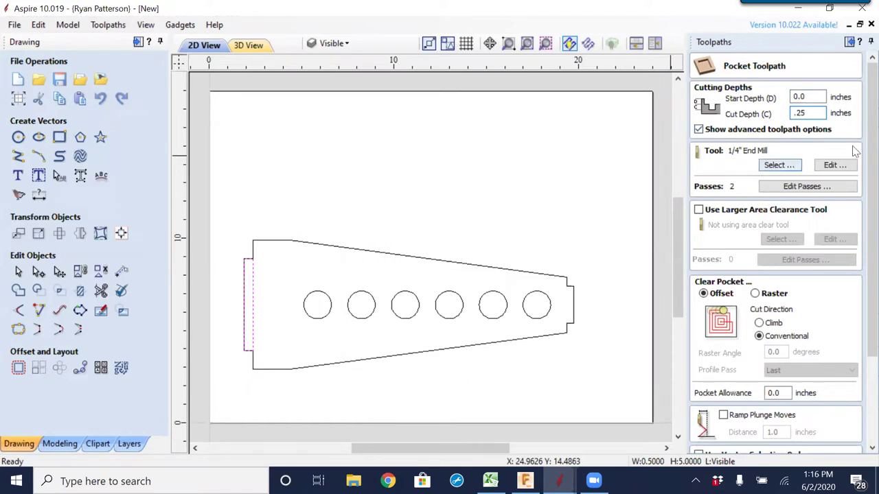
{"action": "scroll", "coordinate": [860, 147], "scroll_direction": "down", "scroll_amount": 1}
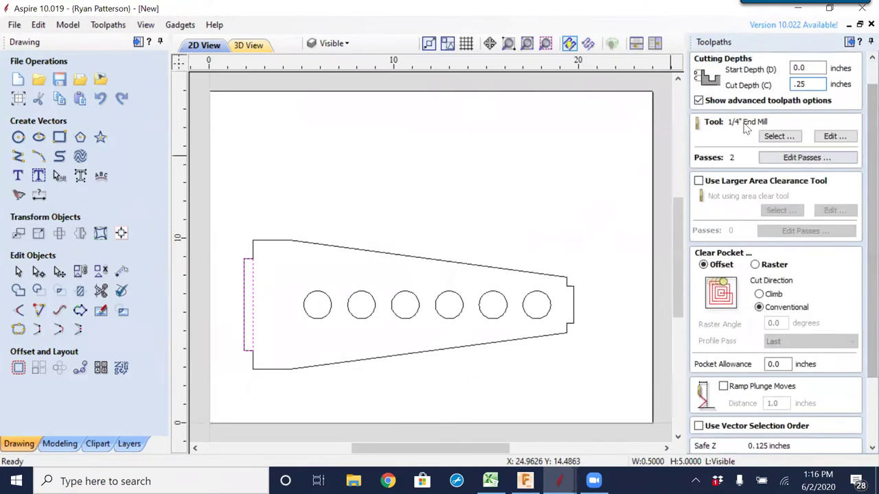
{"action": "scroll", "coordinate": [859, 167], "scroll_direction": "down", "scroll_amount": 5}
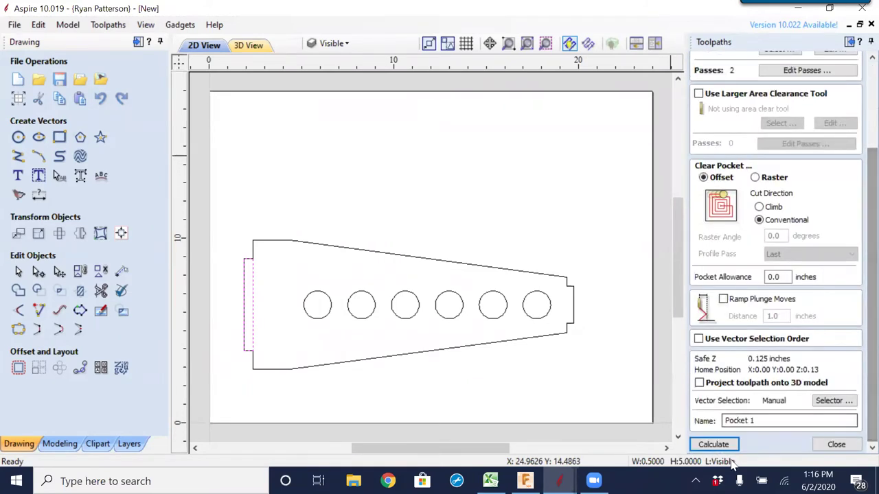
{"action": "left_click", "coordinate": [710, 444]}
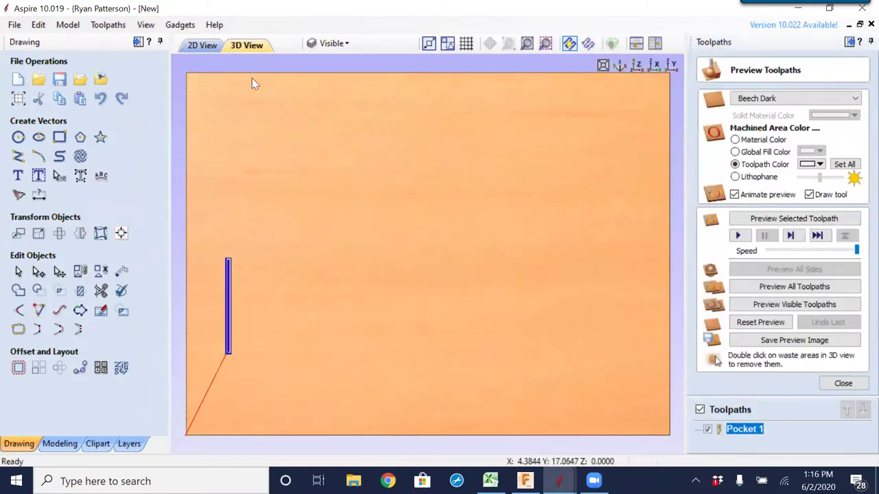
- Return to the 2D view to review the whole plate and close the toolpath preview
{"action": "left_click", "coordinate": [206, 46]}
{"action": "scroll", "coordinate": [233, 278], "scroll_direction": "up", "scroll_amount": 4}
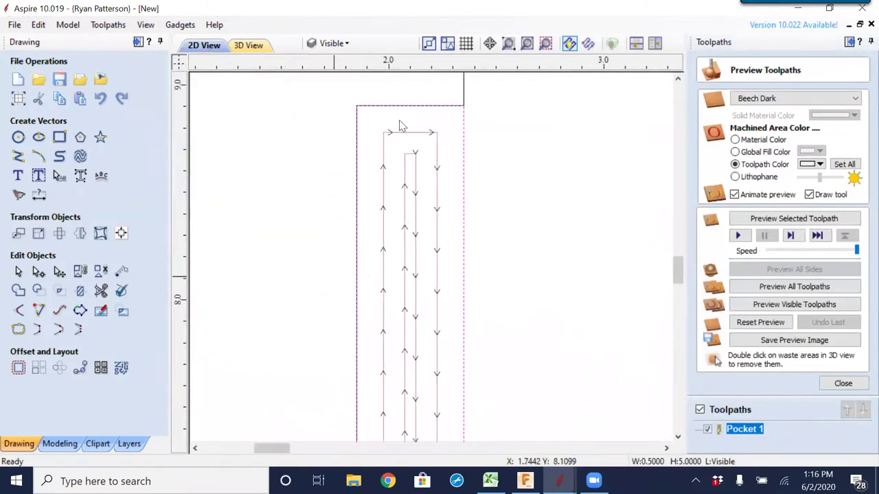
{"action": "scroll", "coordinate": [415, 343], "scroll_direction": "down", "scroll_amount": 2}
{"action": "left_click", "coordinate": [468, 296]}
{"action": "middle_click_drag", "start_coordinate": [476, 349], "coordinate": [388, 236]}
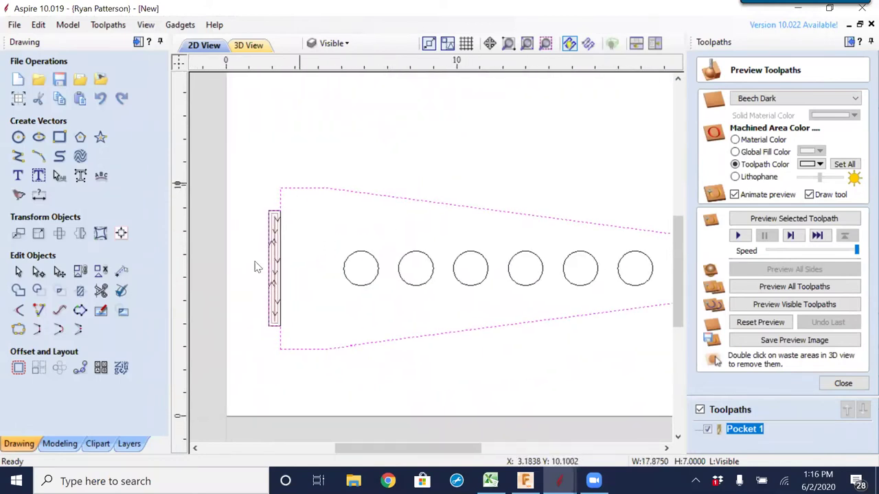
{"action": "left_click", "coordinate": [843, 383]}
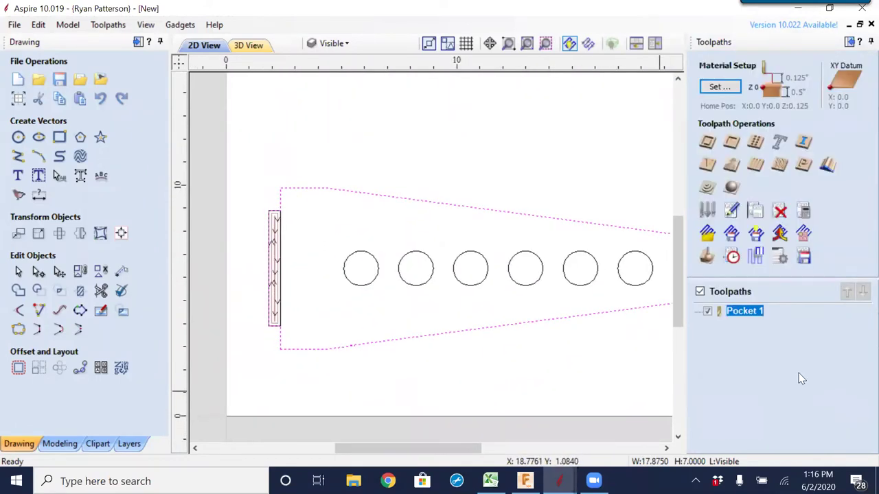
- Calculate a 0.51-inch-deep outside profile around the plate outline, accepting the cut-through warning
{"action": "left_click", "coordinate": [708, 141]}
{"action": "double_click", "coordinate": [810, 115]}
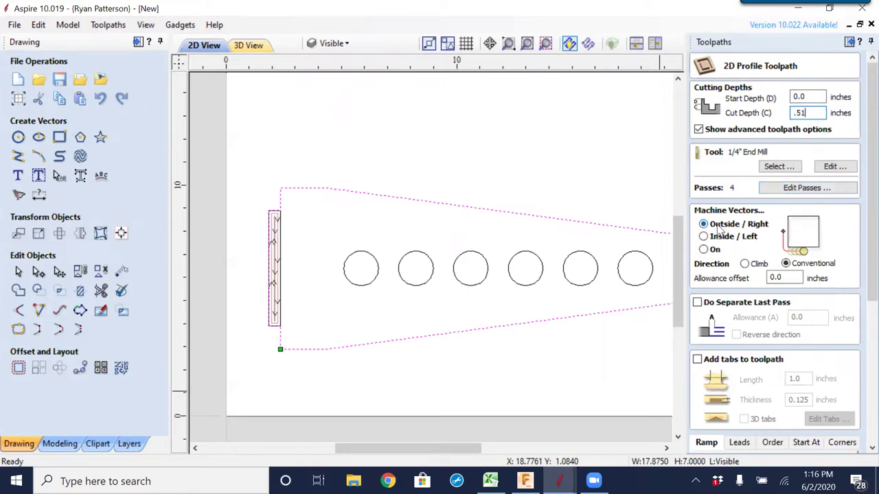
{"action": "scroll", "coordinate": [860, 209], "scroll_direction": "down", "scroll_amount": 5}
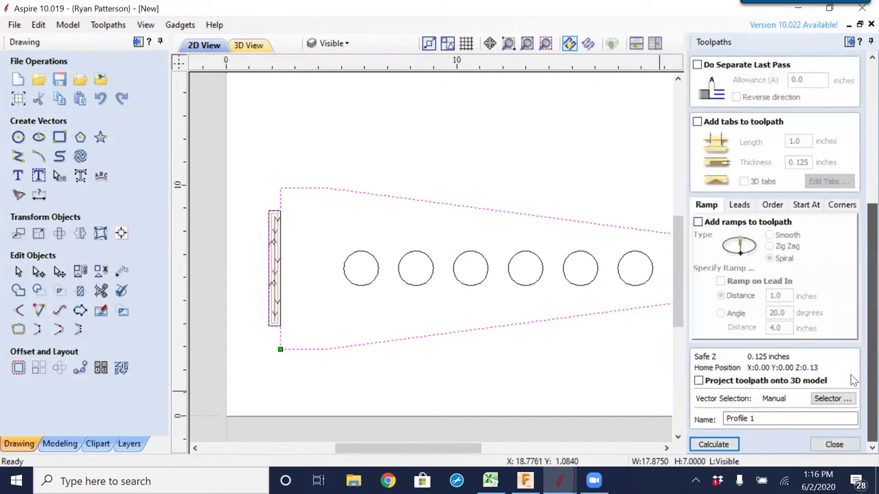
{"action": "left_click", "coordinate": [714, 445]}
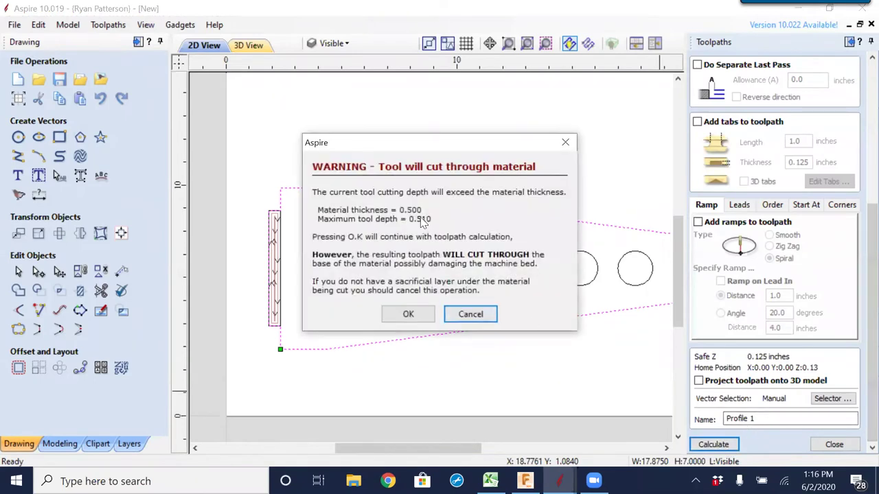
{"action": "left_click", "coordinate": [421, 316]}
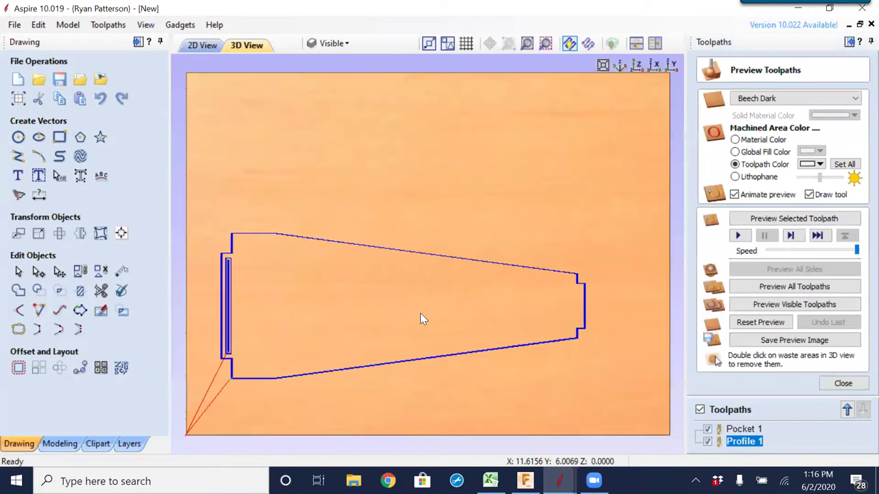
- Return to the 2D view and select the narrow 0.5 × 5 slot rectangle
{"action": "left_click", "coordinate": [200, 45]}
{"action": "scroll", "coordinate": [281, 103], "scroll_direction": "up", "scroll_amount": 4}
{"action": "middle_click_drag", "start_coordinate": [281, 104], "coordinate": [384, 154]}
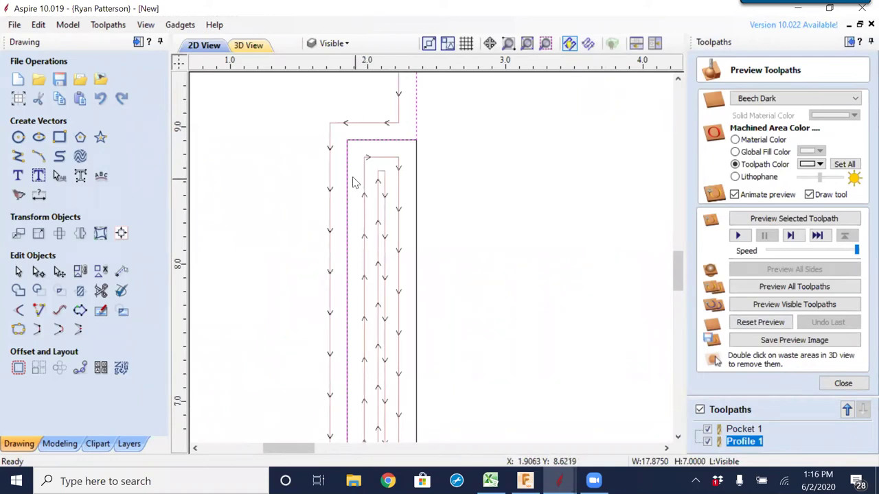
{"action": "left_click", "coordinate": [417, 166]}
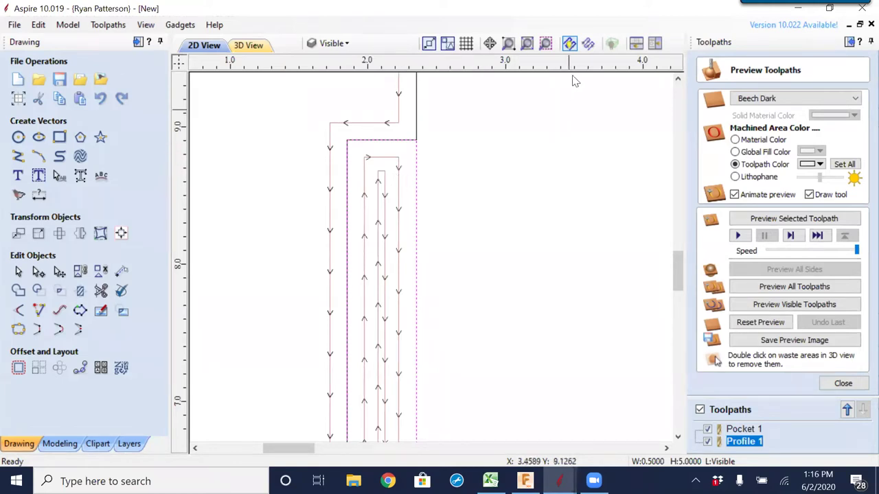
- Display toolpaths as solid shaded areas and zoom in on the slot's corner
{"action": "left_click", "coordinate": [590, 45]}
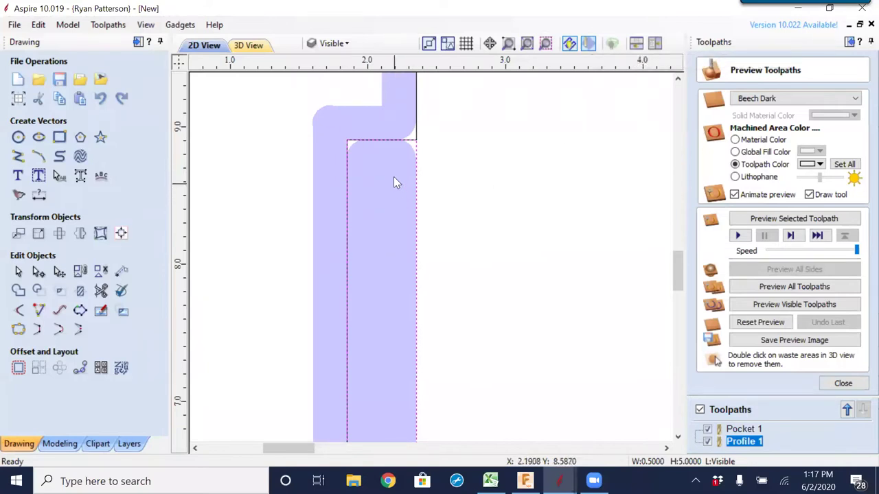
{"action": "scroll", "coordinate": [379, 179], "scroll_direction": "down", "scroll_amount": 2}
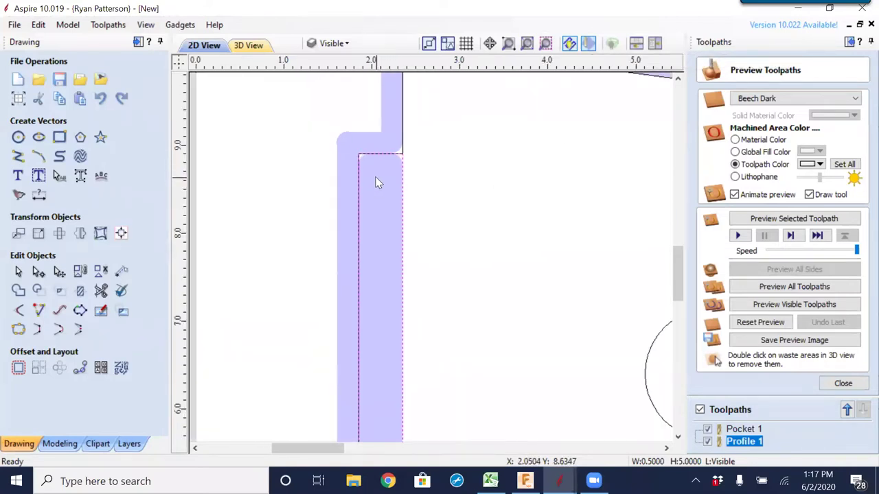
{"action": "scroll", "coordinate": [385, 161], "scroll_direction": "up", "scroll_amount": 4}
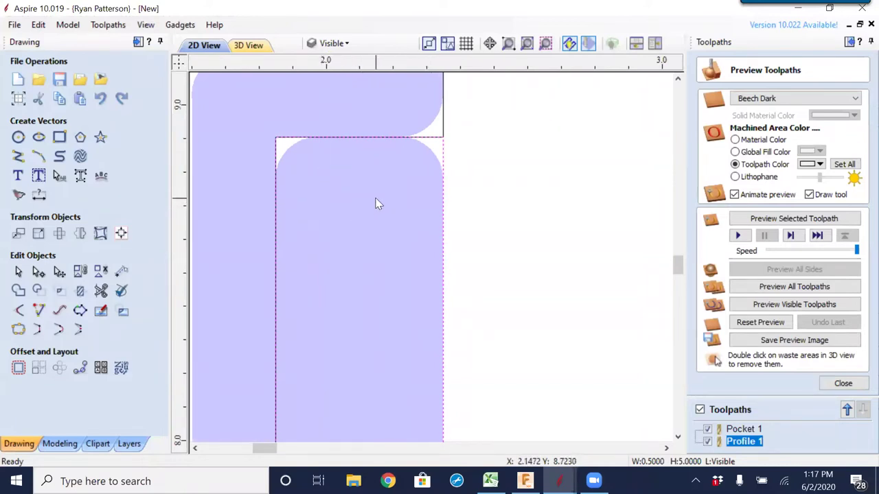
{"action": "scroll", "coordinate": [287, 150], "scroll_direction": "up", "scroll_amount": 4}
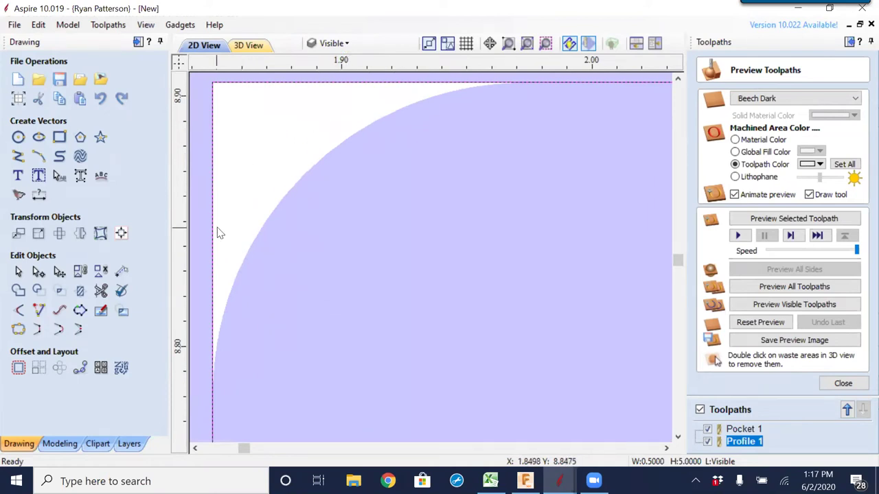
{"action": "scroll", "coordinate": [323, 132], "scroll_direction": "down", "scroll_amount": 1}
{"action": "scroll", "coordinate": [323, 132], "scroll_direction": "down", "scroll_amount": 5}
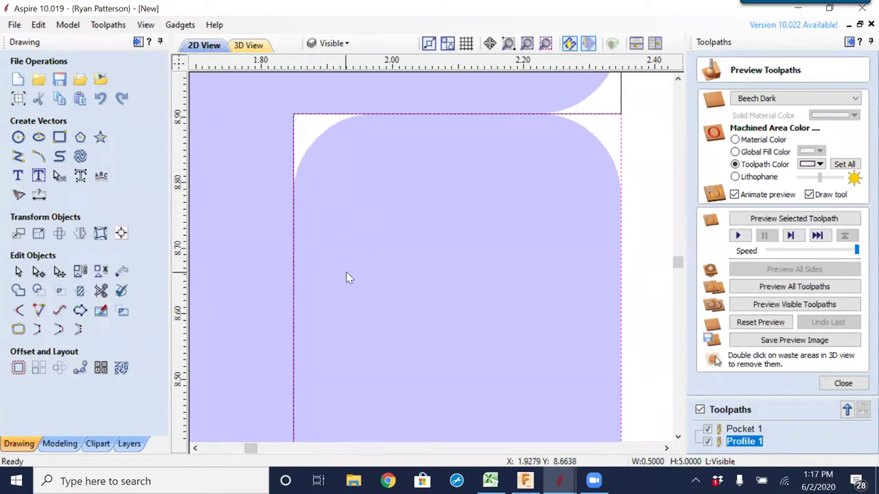
{"action": "scroll", "coordinate": [314, 255], "scroll_direction": "down", "scroll_amount": 4}
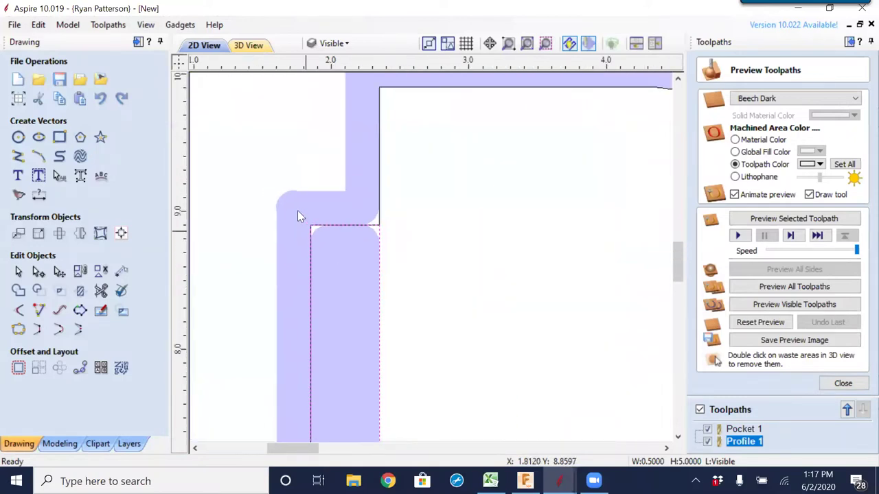
{"action": "left_click", "coordinate": [310, 276]}
- Close the toolpath preview and recalculate all toolpaths, dismissing the warning and confirmation
{"action": "scroll", "coordinate": [319, 288], "scroll_direction": "down", "scroll_amount": 2}
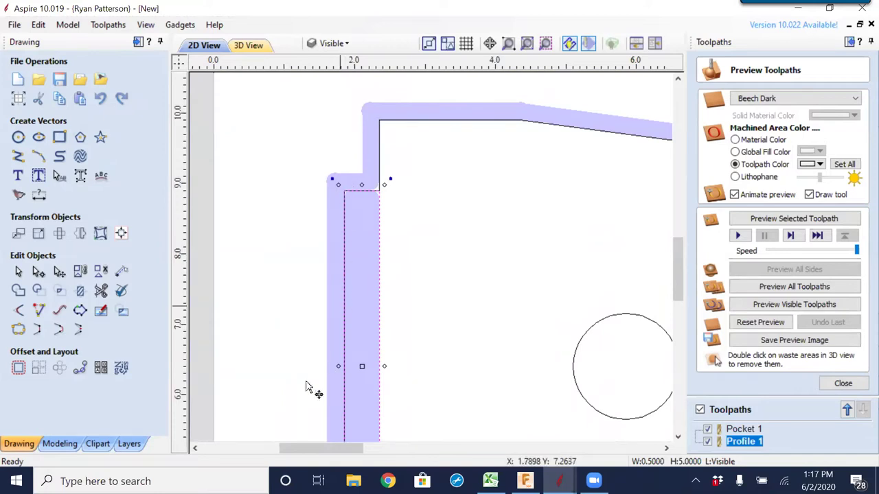
{"action": "left_click", "coordinate": [336, 363]}
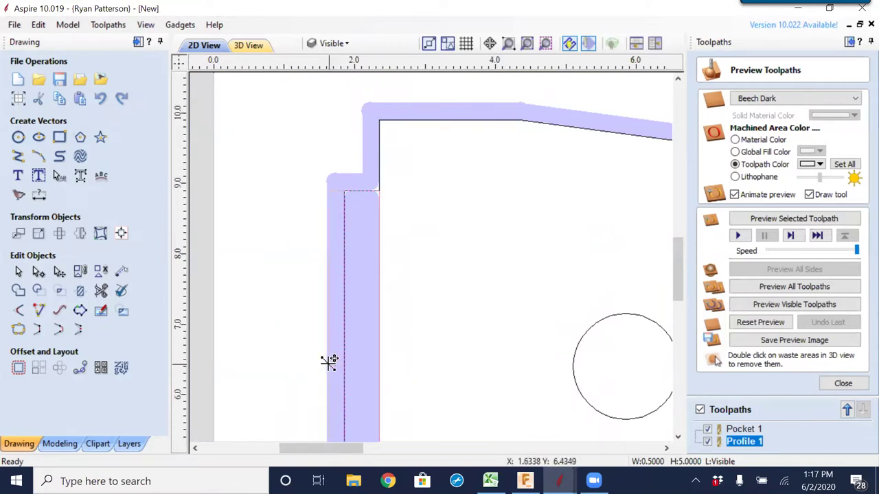
{"action": "left_click", "coordinate": [329, 362]}
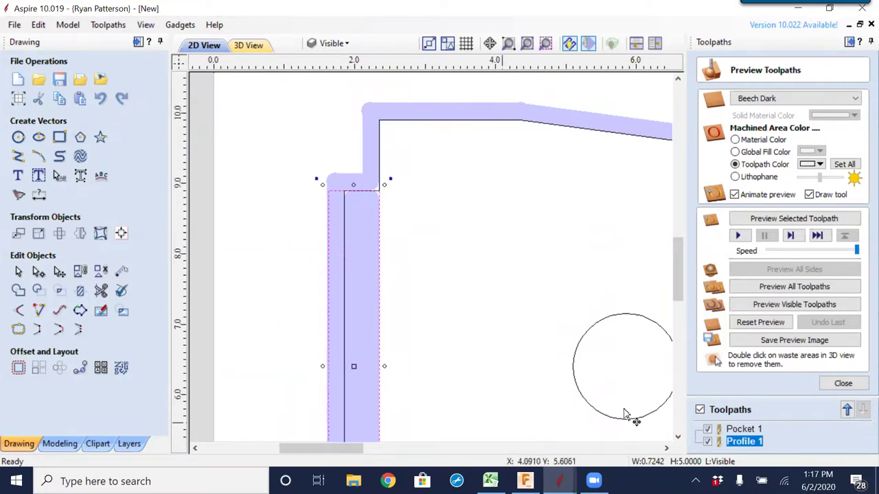
{"action": "left_click", "coordinate": [845, 384]}
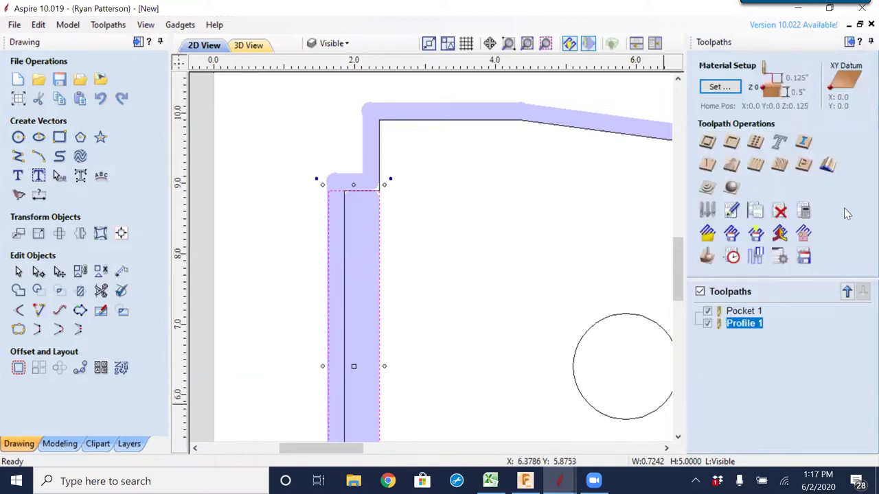
{"action": "left_click", "coordinate": [803, 210]}
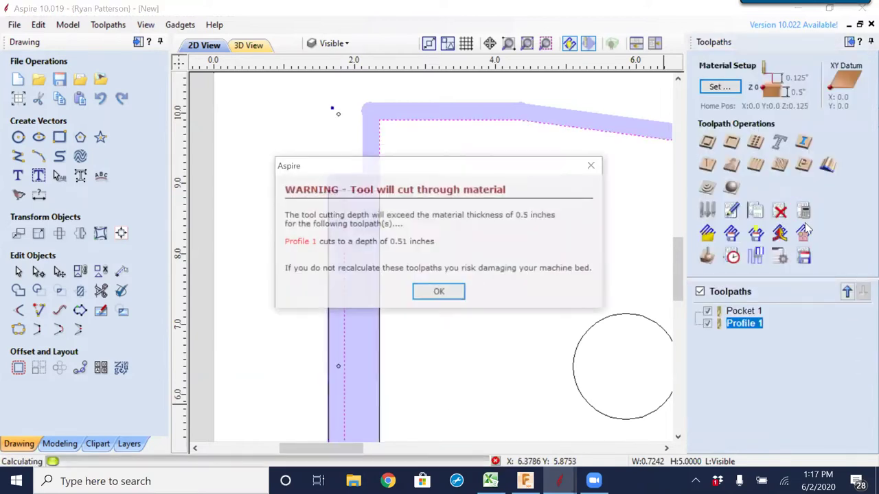
{"action": "left_click", "coordinate": [454, 294]}
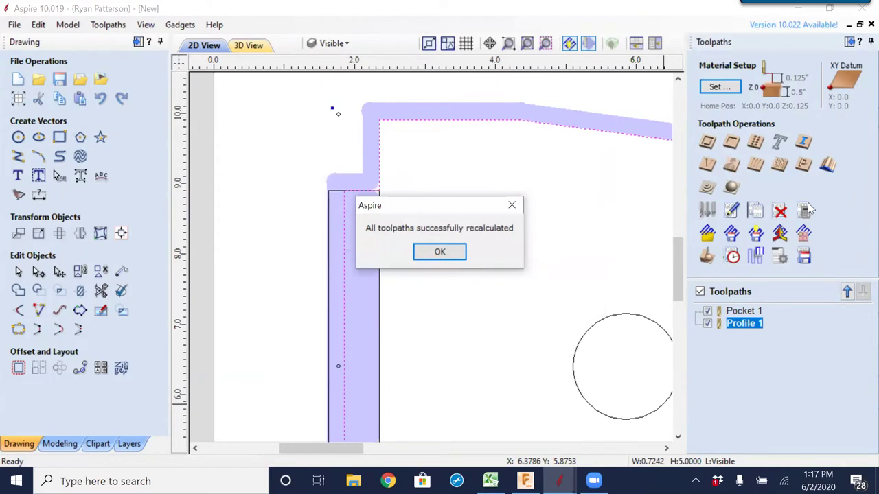
{"action": "left_click", "coordinate": [450, 254]}
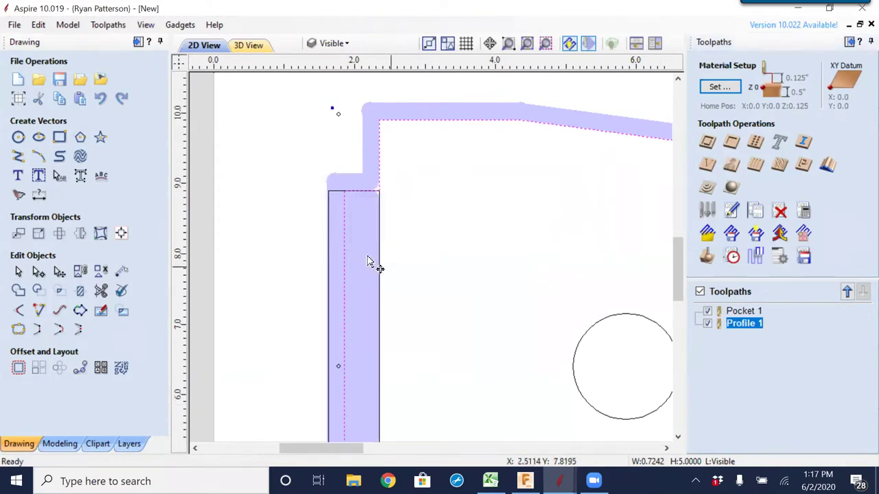
- Hide the Profile 1 toolpath and show the material in the 3D view
{"action": "scroll", "coordinate": [335, 177], "scroll_direction": "up", "scroll_amount": 4}
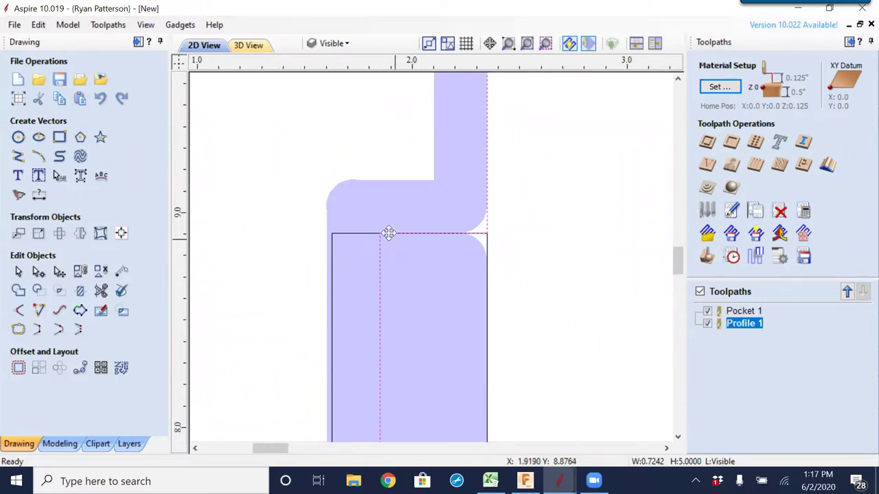
{"action": "left_click", "coordinate": [708, 323]}
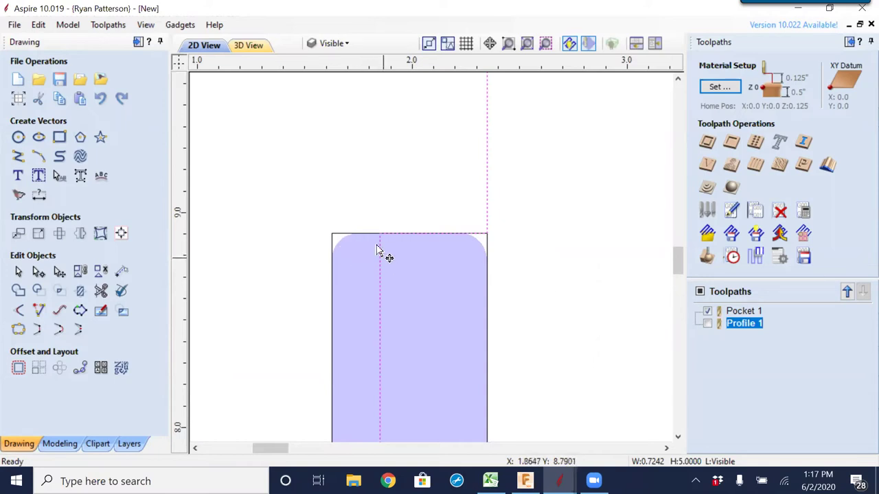
{"action": "left_click", "coordinate": [483, 239]}
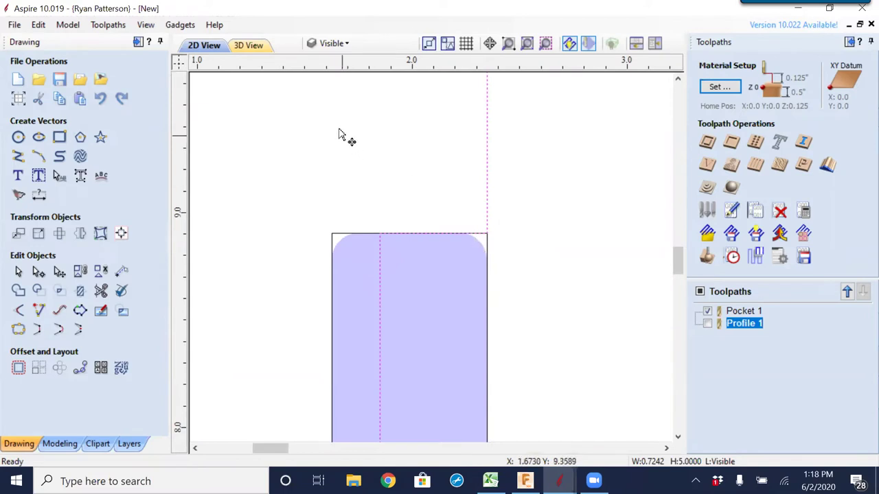
{"action": "left_click", "coordinate": [248, 45]}
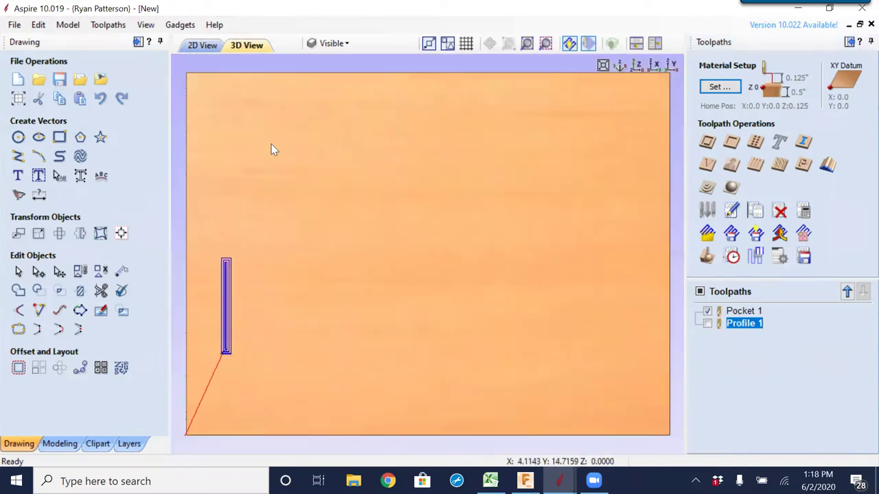
- Preview all toolpaths cut into beech, zoom in on the channel's step corner, then go back to 2D
{"action": "left_click", "coordinate": [707, 256]}
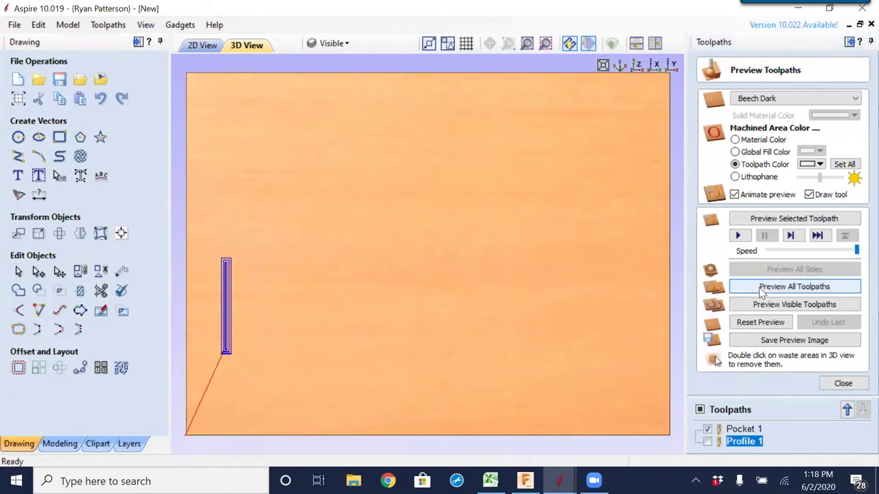
{"action": "left_click", "coordinate": [761, 291]}
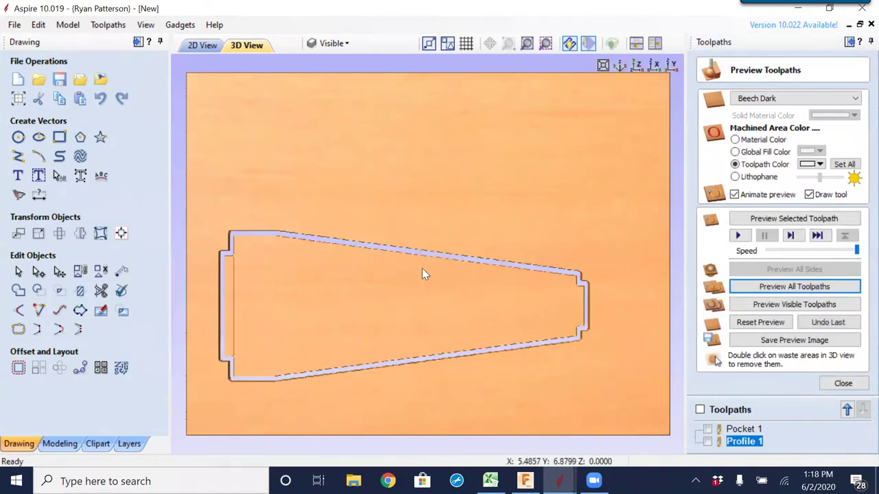
{"action": "scroll", "coordinate": [422, 275], "scroll_direction": "up", "scroll_amount": 10}
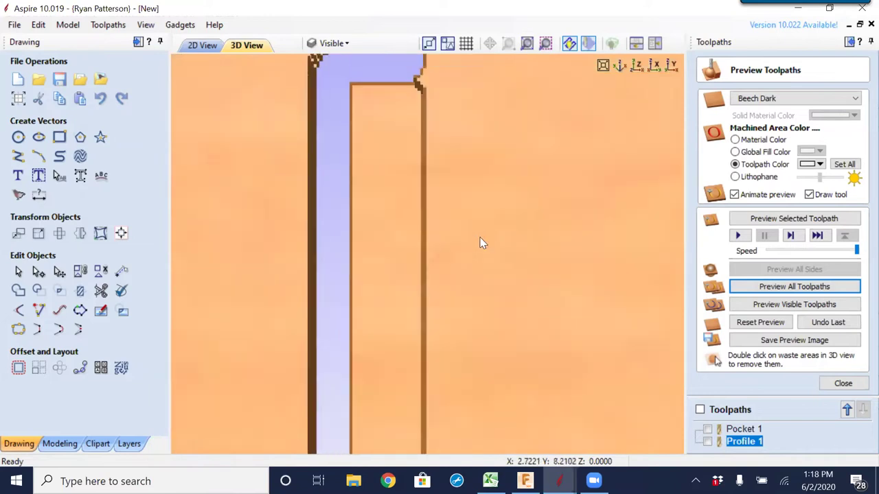
{"action": "middle_click_drag", "start_coordinate": [481, 241], "coordinate": [486, 320]}
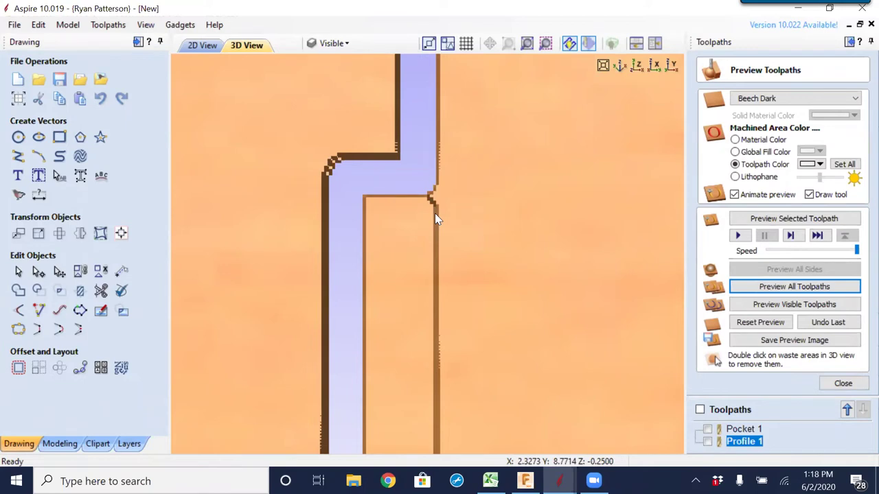
{"action": "left_click", "coordinate": [207, 45]}
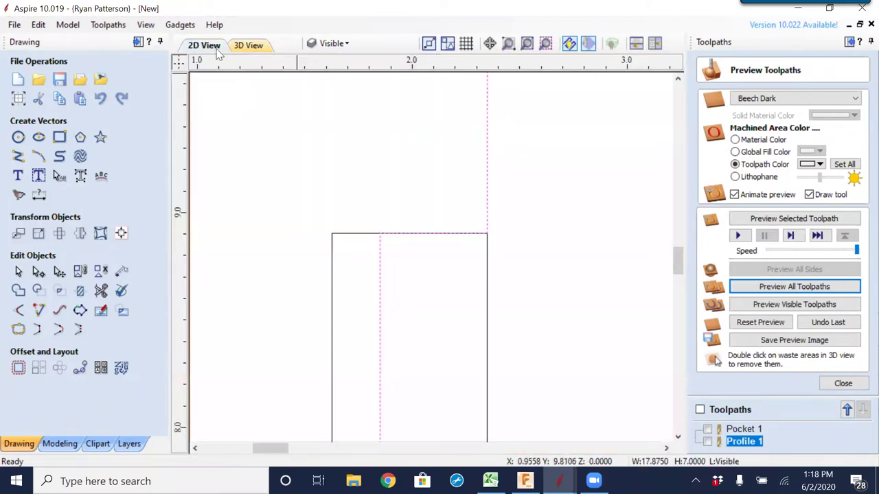
- Reposition the narrow left-end rectangle vertically, undoing the first move and redoing it
{"action": "scroll", "coordinate": [359, 157], "scroll_direction": "down", "scroll_amount": 5}
{"action": "left_click", "coordinate": [356, 212]}
{"action": "left_click", "coordinate": [363, 170]}
{"action": "left_click_drag", "start_coordinate": [368, 166], "coordinate": [368, 144]}
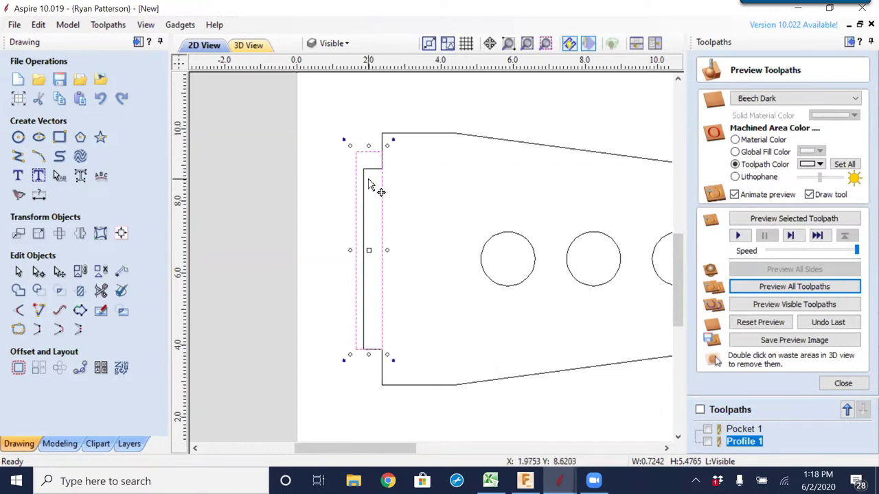
{"action": "key", "text": "ctrl+z"}
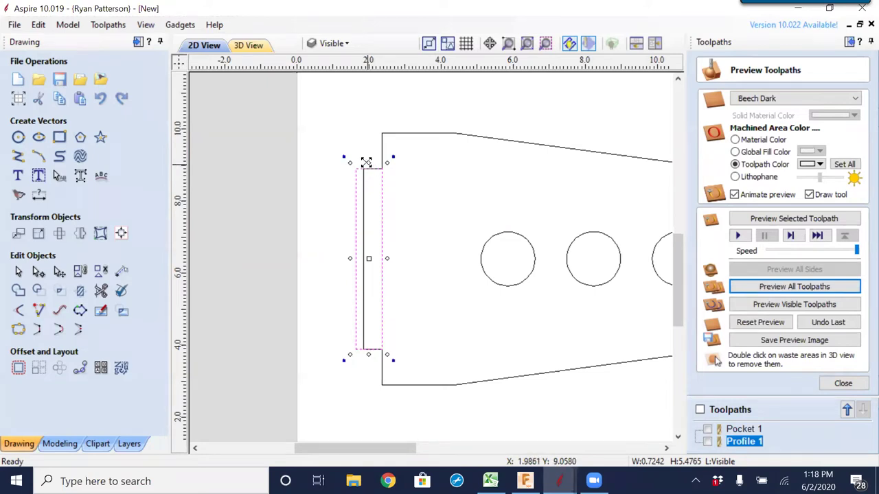
{"action": "left_click_drag", "start_coordinate": [366, 162], "coordinate": [385, 157]}
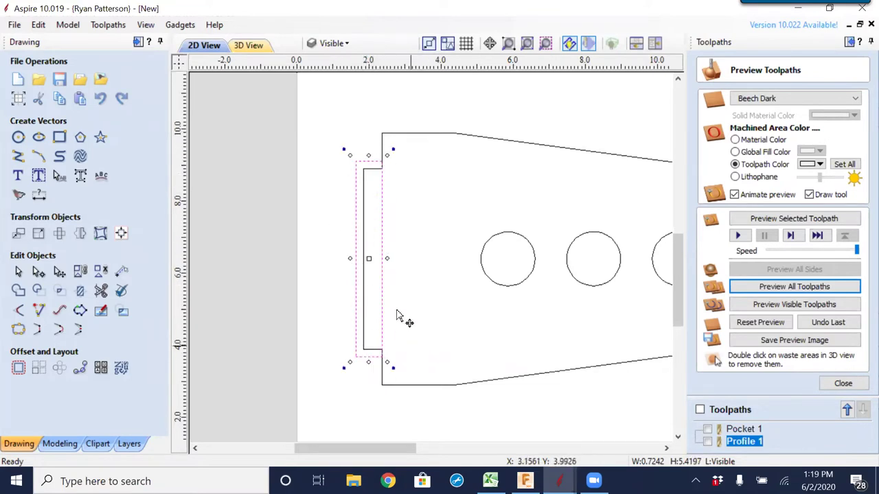
- Recalculate all toolpaths, accepting the cut-through depth warning
{"action": "left_click", "coordinate": [842, 383]}
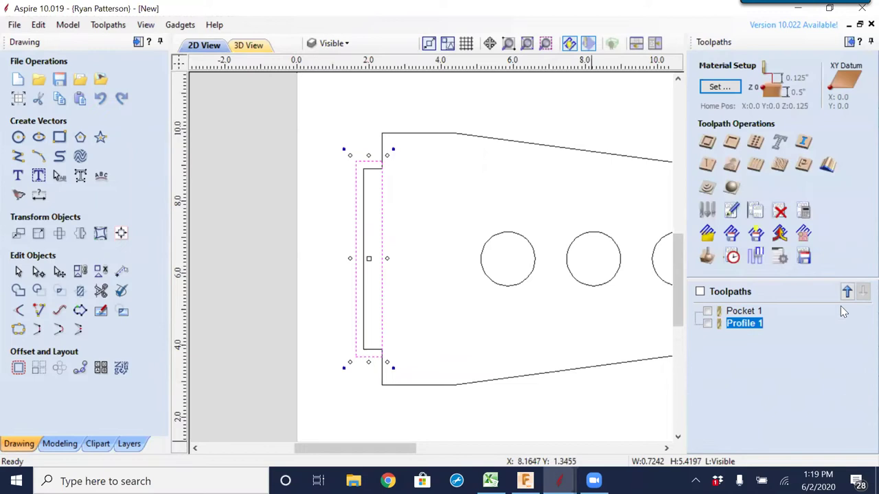
{"action": "left_click", "coordinate": [804, 212]}
{"action": "left_click", "coordinate": [439, 290]}
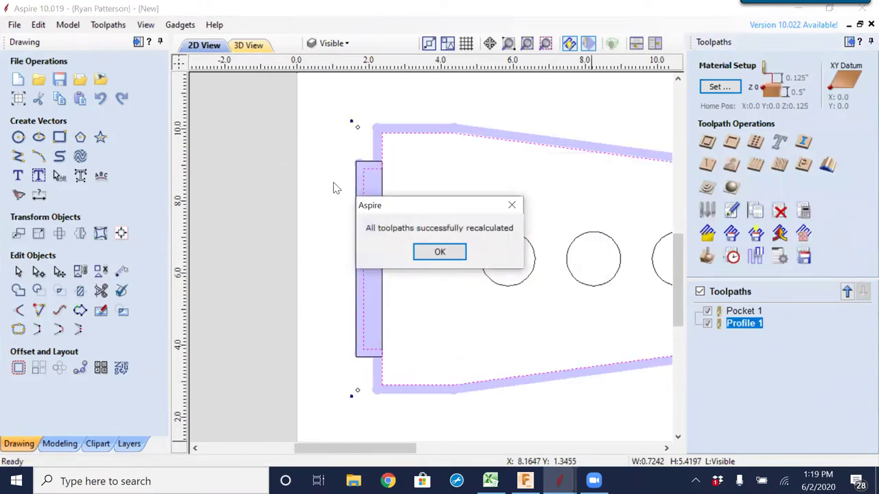
{"action": "left_click", "coordinate": [439, 252]}
- Preview all toolpaths machined into the wood in the 3D view, then return to 2D
{"action": "scroll", "coordinate": [361, 186], "scroll_direction": "up", "scroll_amount": 4}
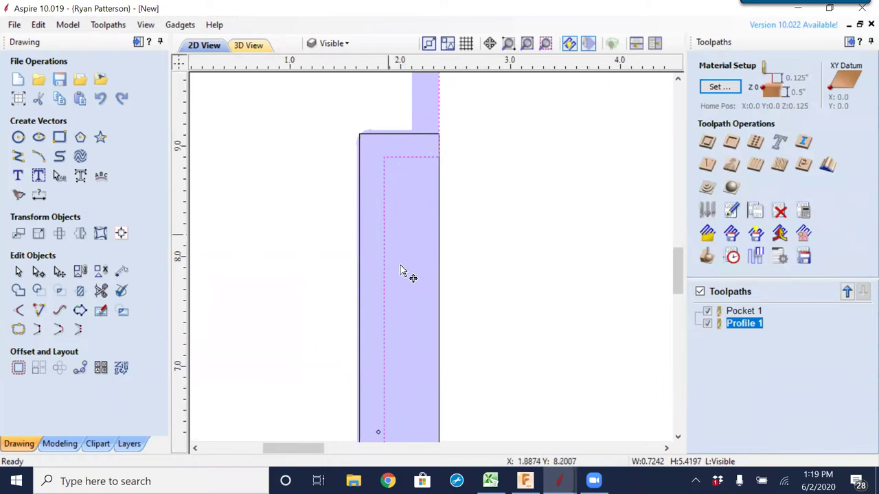
{"action": "left_click", "coordinate": [250, 47]}
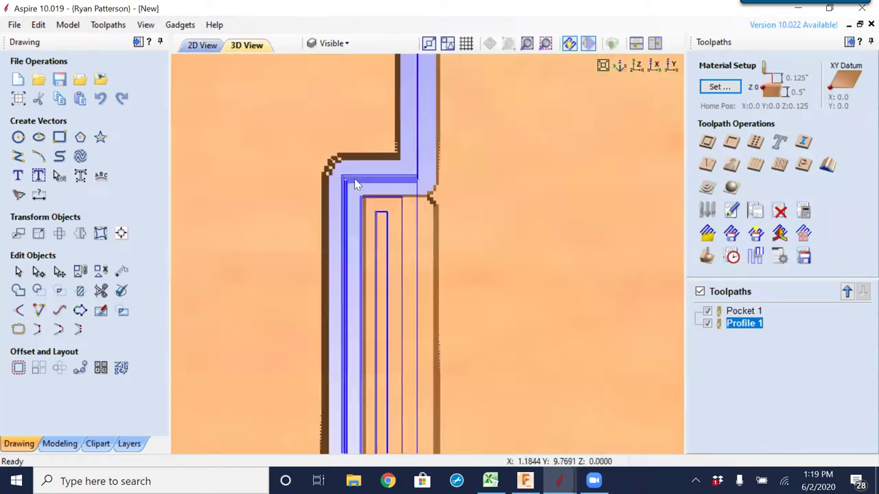
{"action": "left_click", "coordinate": [731, 256]}
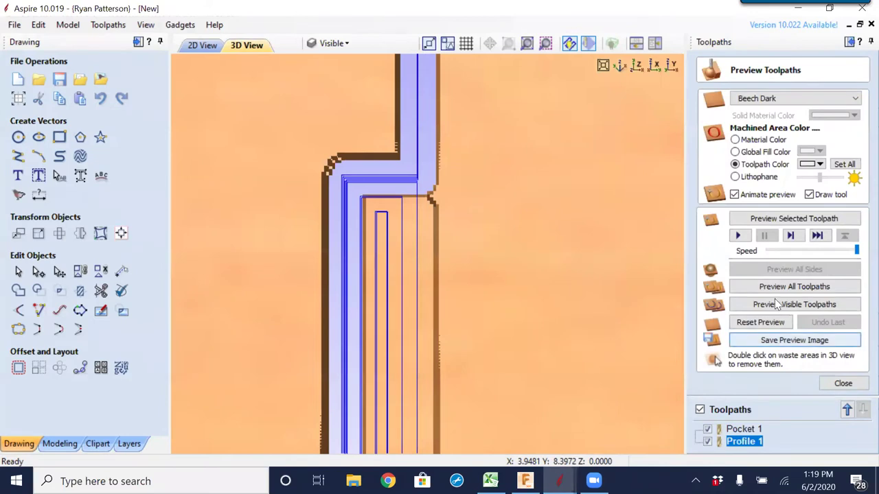
{"action": "left_click", "coordinate": [774, 291]}
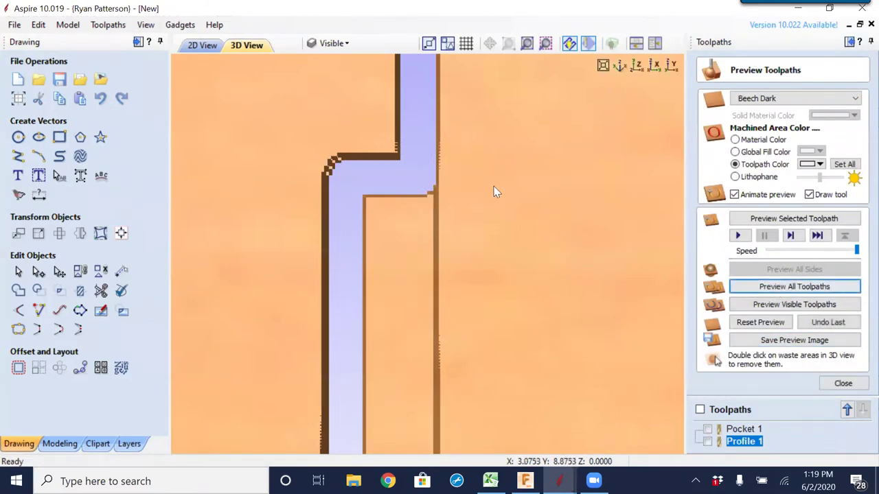
{"action": "left_click", "coordinate": [202, 45]}
- Select the narrow rectangle at the part's left end
{"action": "scroll", "coordinate": [462, 269], "scroll_direction": "down", "scroll_amount": 2}
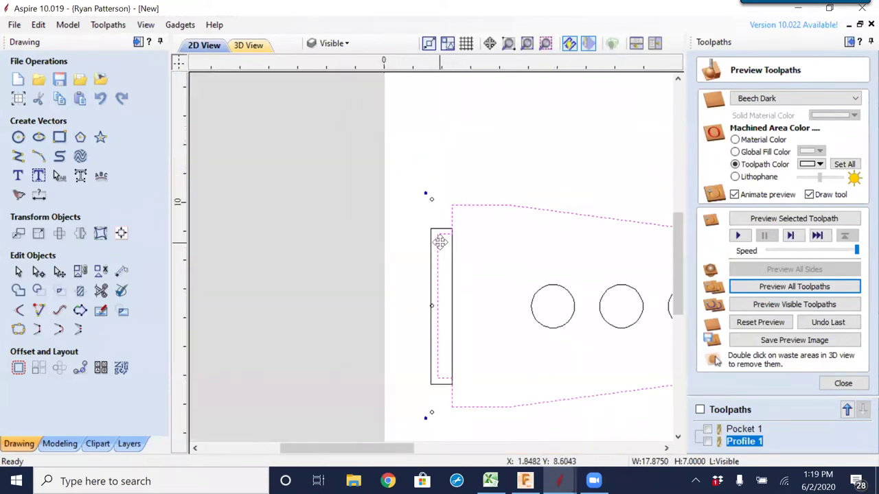
{"action": "scroll", "coordinate": [442, 245], "scroll_direction": "up", "scroll_amount": 2}
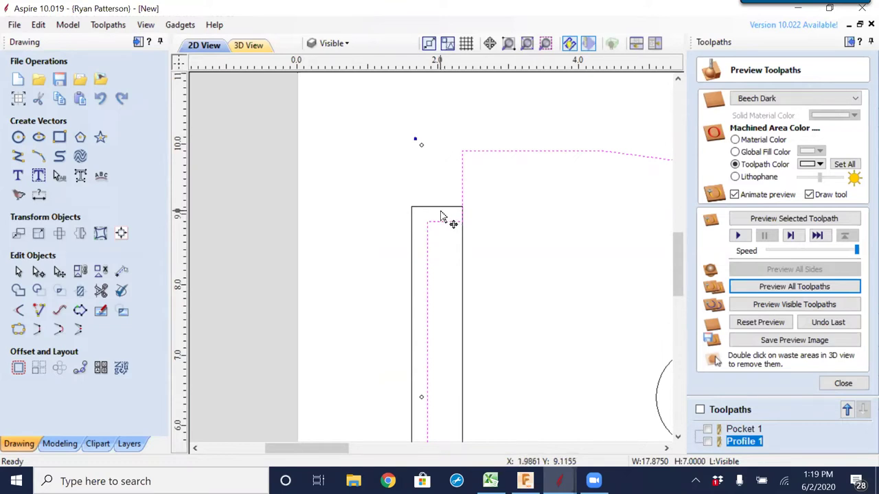
{"action": "scroll", "coordinate": [448, 218], "scroll_direction": "down", "scroll_amount": 3}
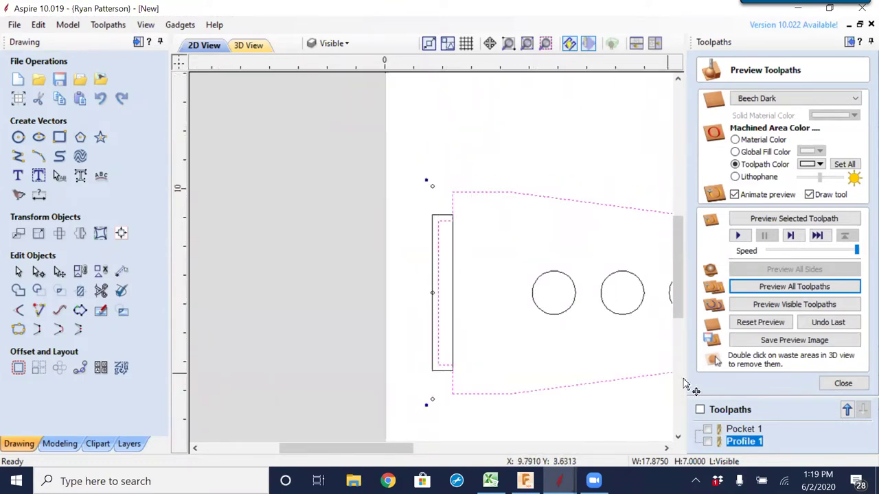
{"action": "left_click", "coordinate": [441, 218]}
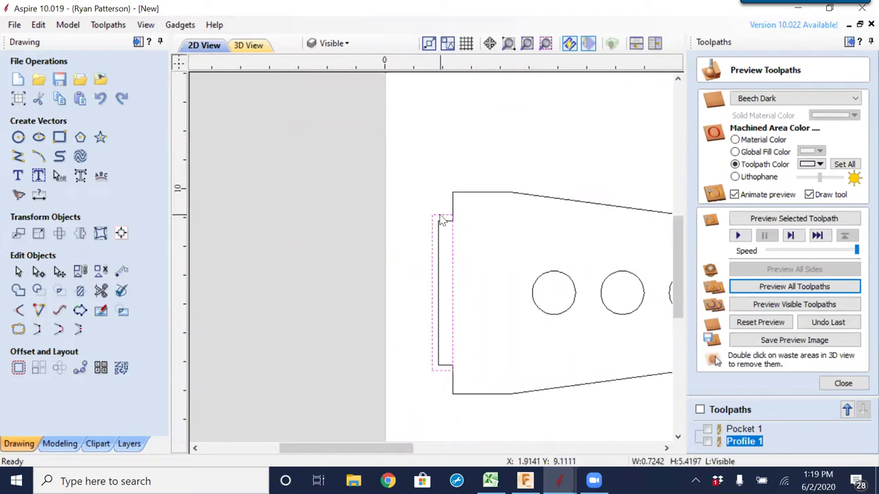
- Stretch the narrow rectangle to about 0.72 × 7.41 inches, spanning the plate's full left edge
{"action": "left_click_drag", "start_coordinate": [443, 208], "coordinate": [454, 186]}
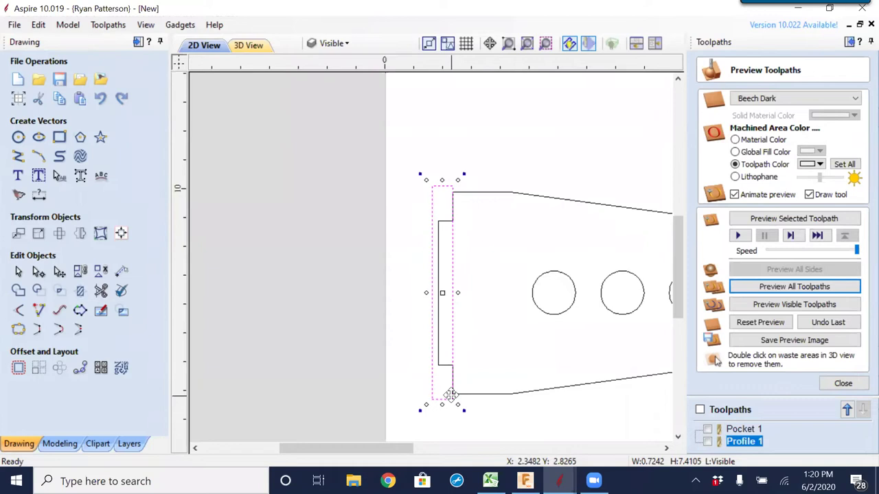
- Recalculate all toolpaths for the resized rectangle, dismissing the depth warning
{"action": "left_click", "coordinate": [854, 384]}
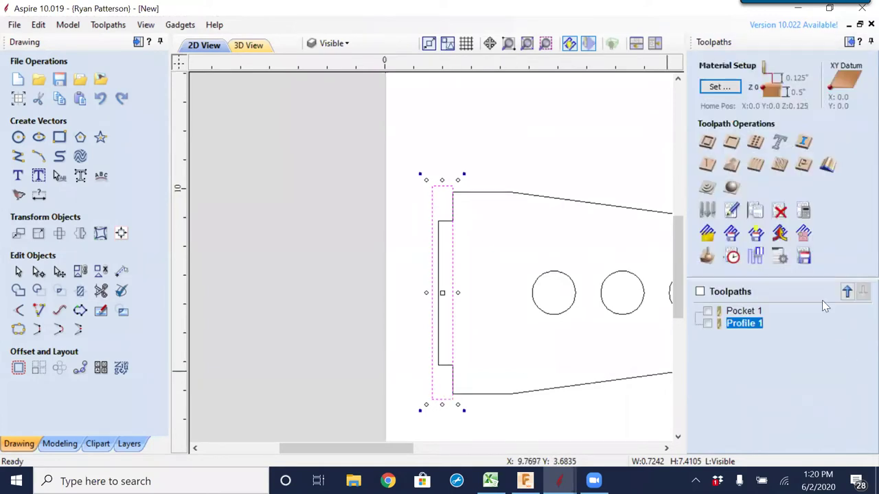
{"action": "left_click", "coordinate": [804, 210]}
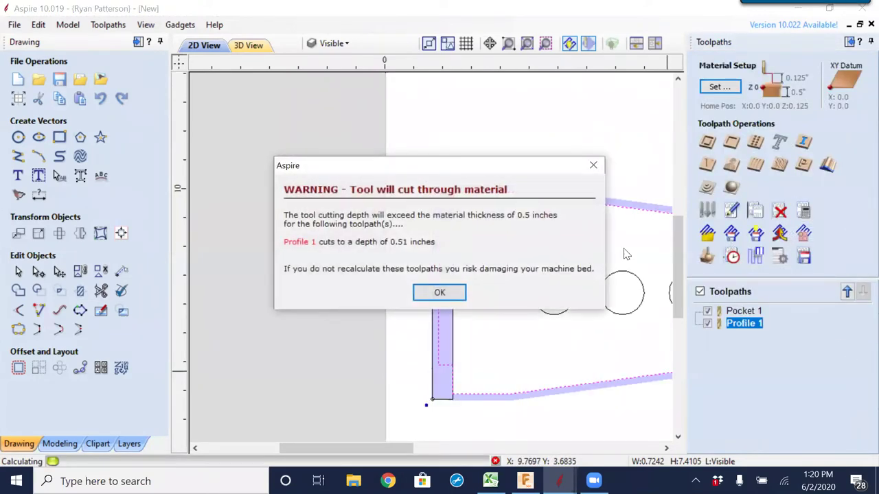
{"action": "left_click", "coordinate": [443, 292]}
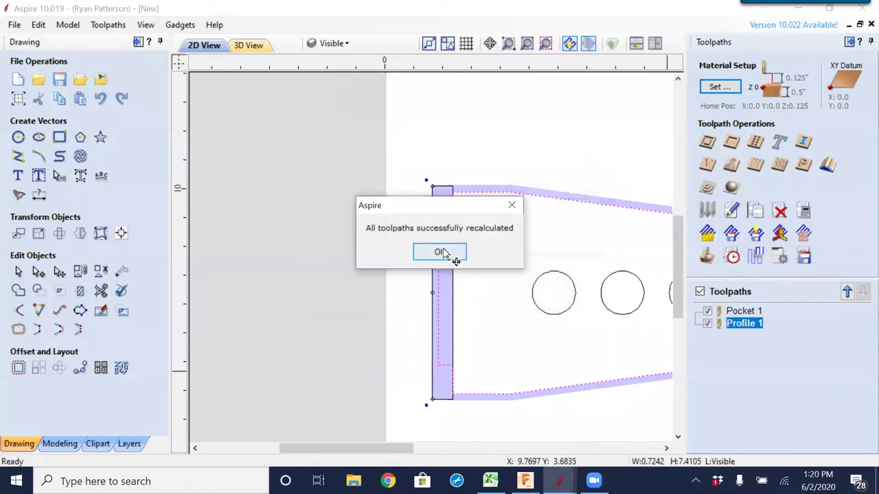
{"action": "left_click", "coordinate": [445, 253]}
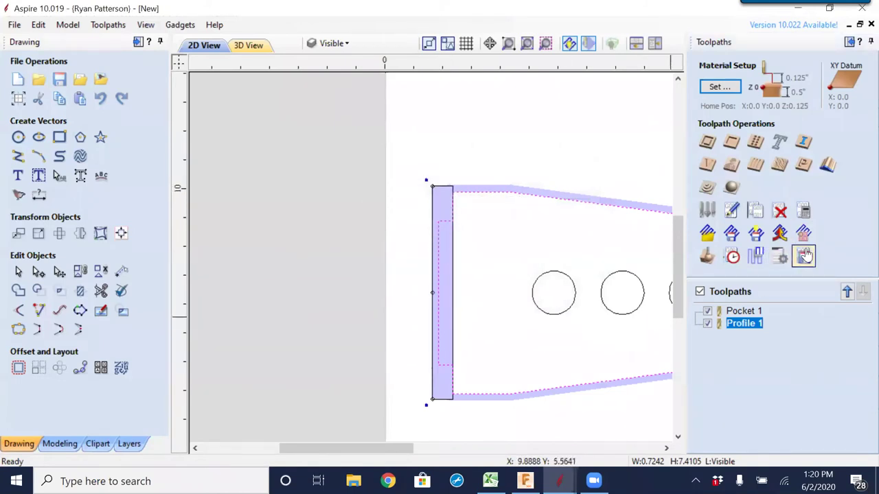
- Preview all toolpaths in 3D, showing the full-height left-end pocket in beech
{"action": "left_click", "coordinate": [808, 258]}
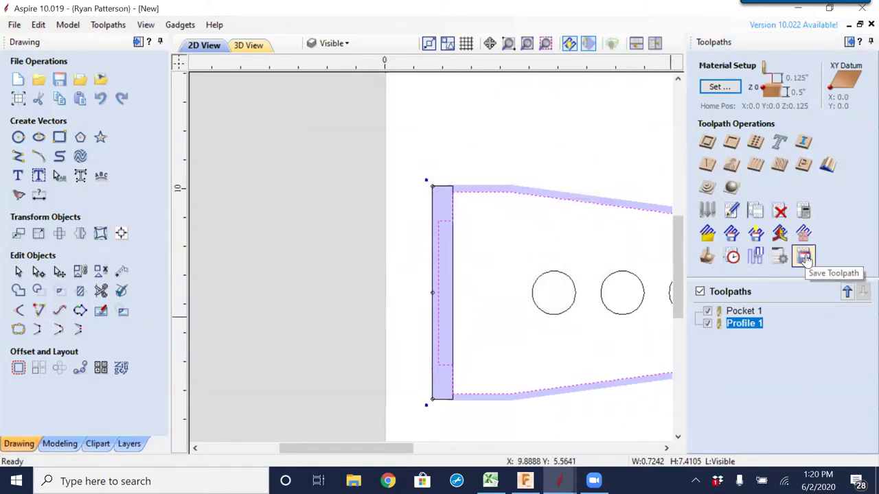
{"action": "left_click", "coordinate": [706, 256]}
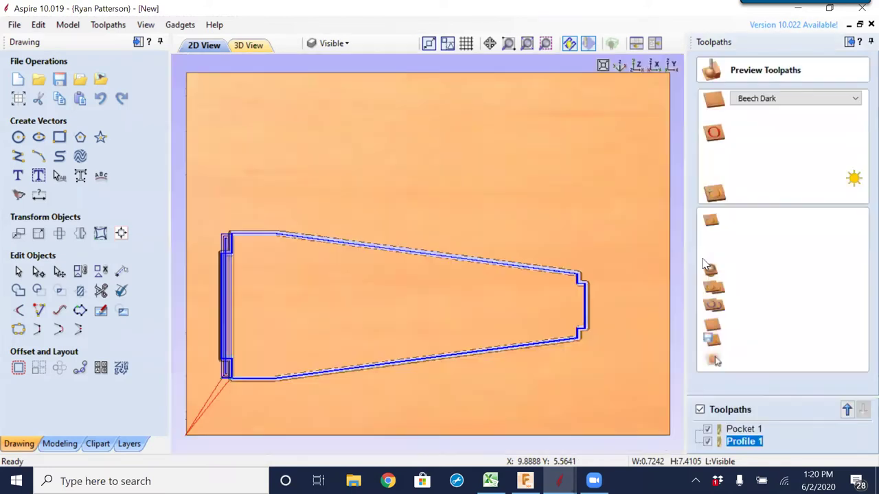
{"action": "left_click", "coordinate": [792, 286]}
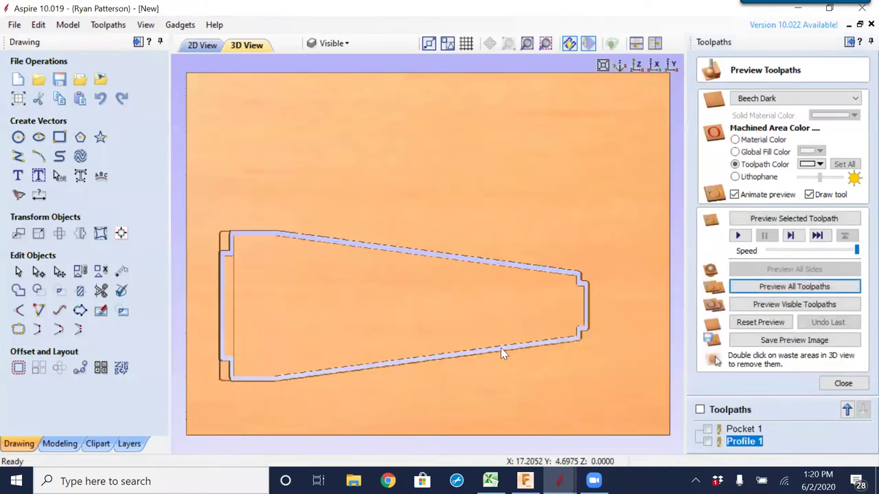
{"action": "scroll", "coordinate": [447, 260], "scroll_direction": "up", "scroll_amount": 3}
{"action": "scroll", "coordinate": [343, 302], "scroll_direction": "up", "scroll_amount": 3}
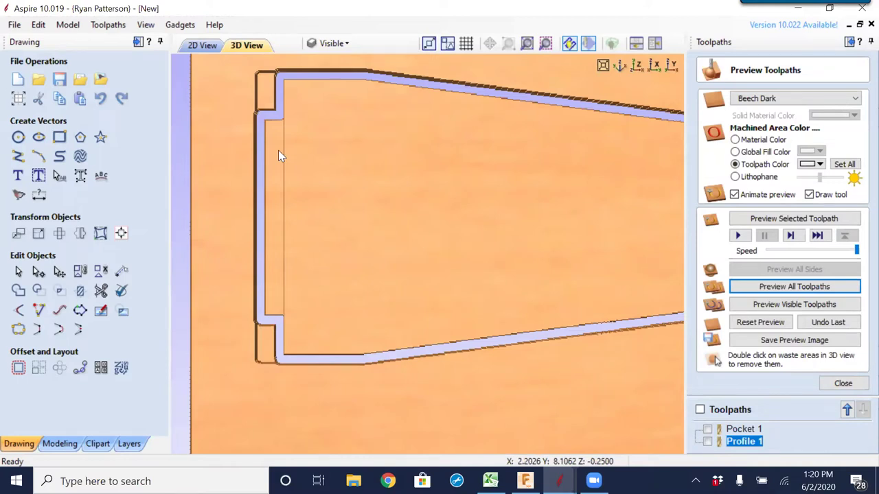
- Back in 2D, bring the part's stepped right end into view and start the Draw Rectangle tool
{"action": "left_click", "coordinate": [202, 45]}
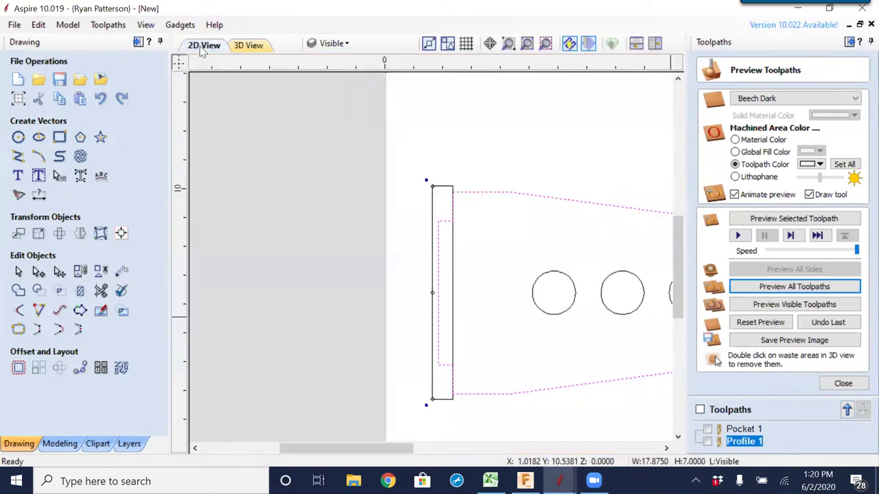
{"action": "scroll", "coordinate": [434, 330], "scroll_direction": "down", "scroll_amount": 2}
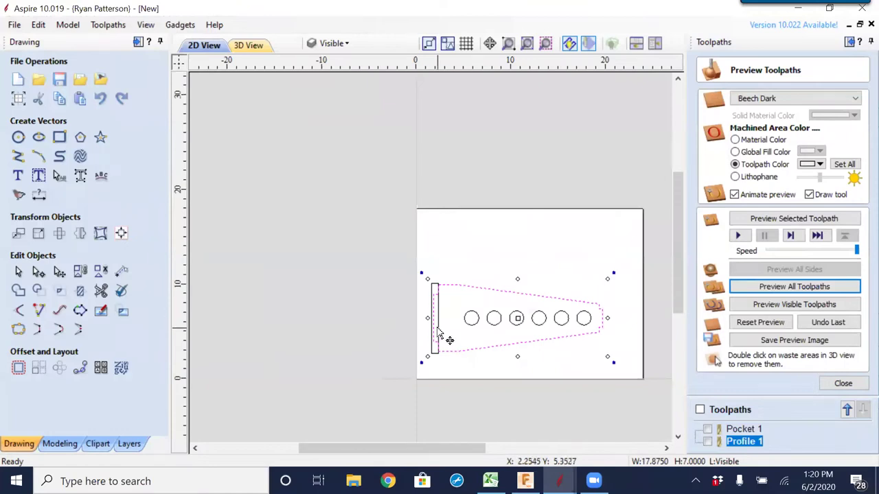
{"action": "scroll", "coordinate": [447, 337], "scroll_direction": "up", "scroll_amount": 2}
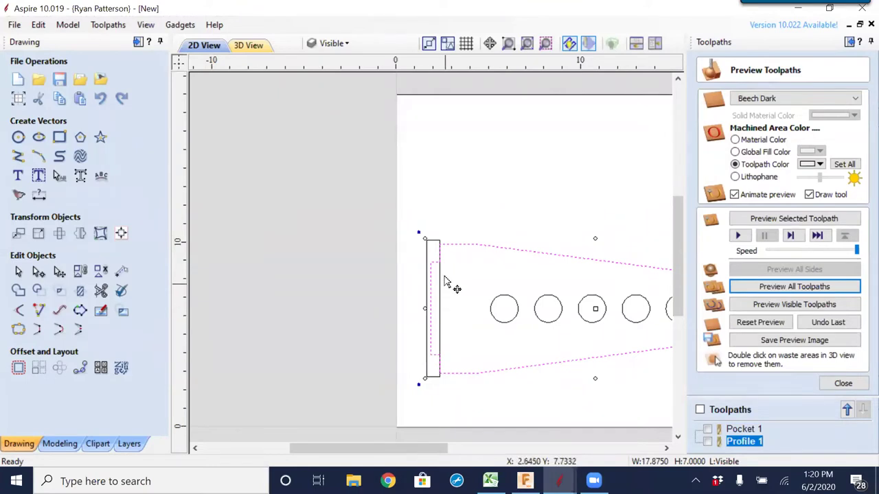
{"action": "scroll", "coordinate": [466, 307], "scroll_direction": "down", "scroll_amount": 3}
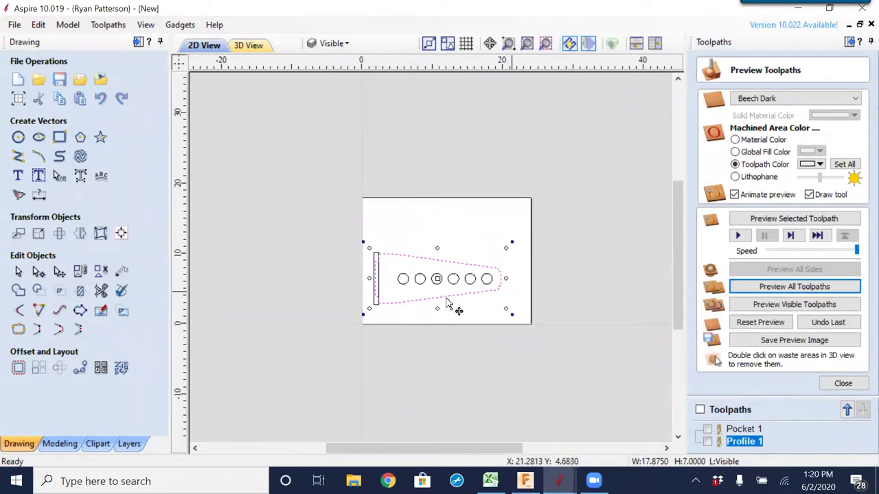
{"action": "scroll", "coordinate": [418, 304], "scroll_direction": "up", "scroll_amount": 5}
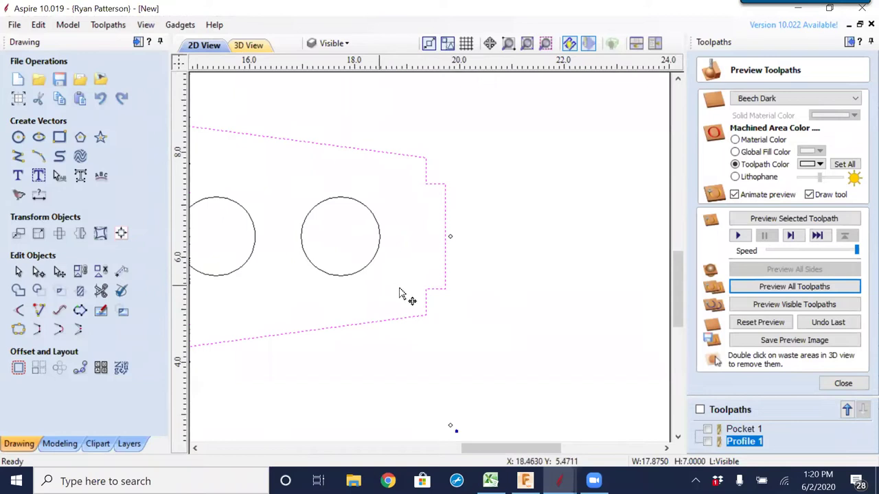
{"action": "scroll", "coordinate": [435, 308], "scroll_direction": "up", "scroll_amount": 3}
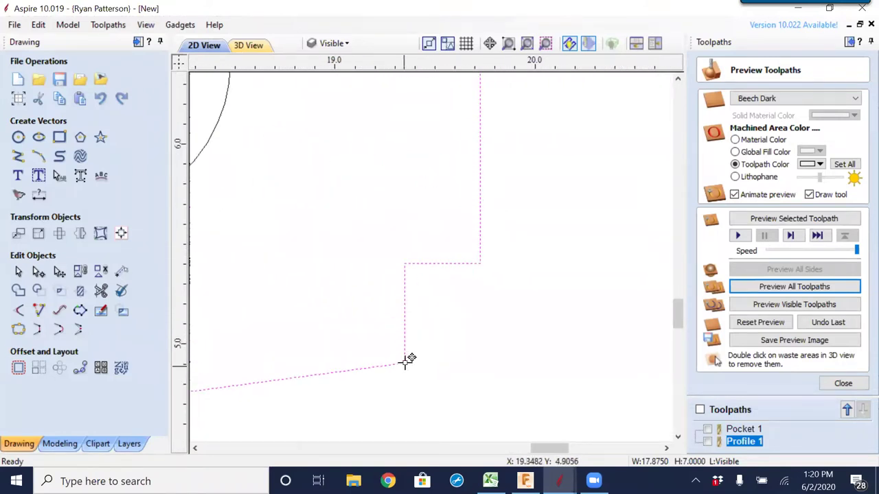
{"action": "scroll", "coordinate": [350, 206], "scroll_direction": "down", "scroll_amount": 3}
{"action": "middle_click_drag", "start_coordinate": [353, 169], "coordinate": [385, 250]}
{"action": "scroll", "coordinate": [384, 251], "scroll_direction": "down", "scroll_amount": 1}
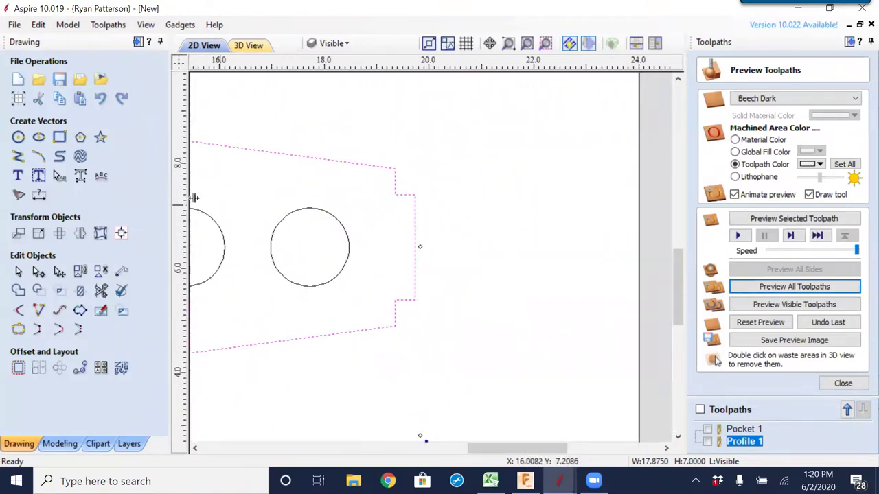
{"action": "left_click", "coordinate": [59, 138]}
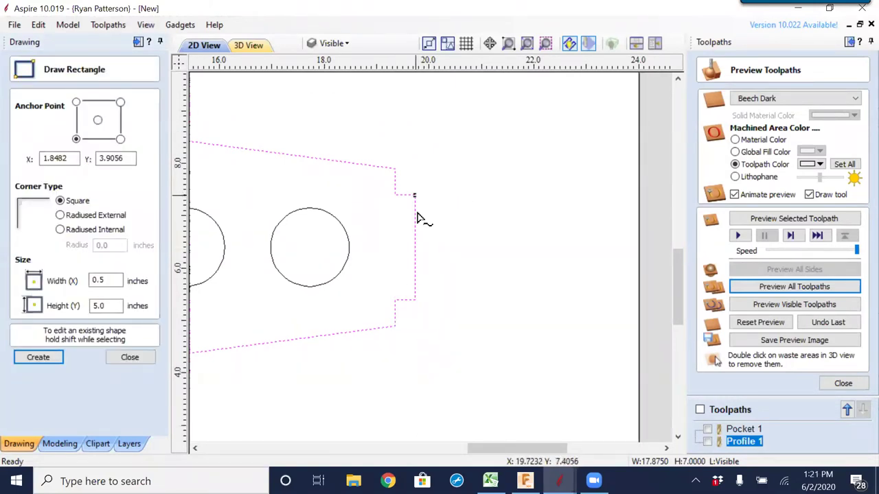
- Draw a 0.5 × 3.0 inch rectangle over the stepped tab at the right end
{"action": "left_click_drag", "start_coordinate": [395, 323], "coordinate": [394, 167]}
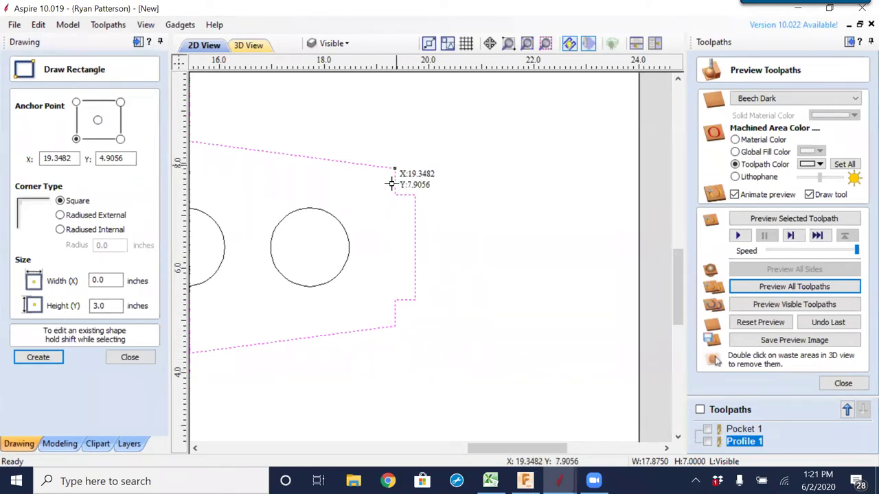
{"action": "left_click", "coordinate": [113, 280]}
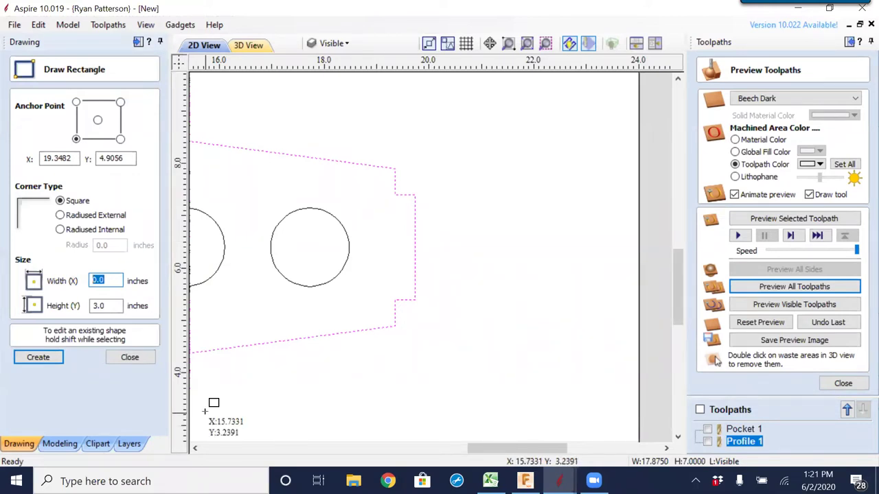
{"action": "type", "text": ".5"}
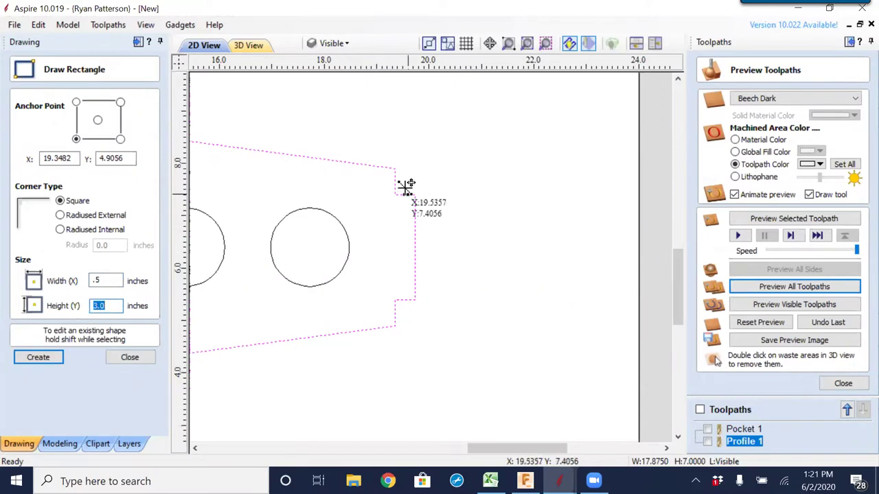
{"action": "left_click", "coordinate": [38, 358]}
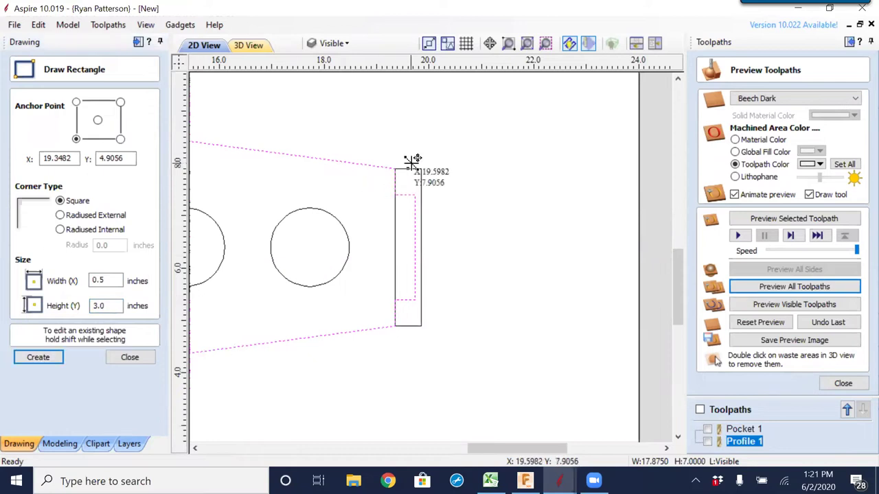
{"action": "scroll", "coordinate": [394, 169], "scroll_direction": "up", "scroll_amount": 4}
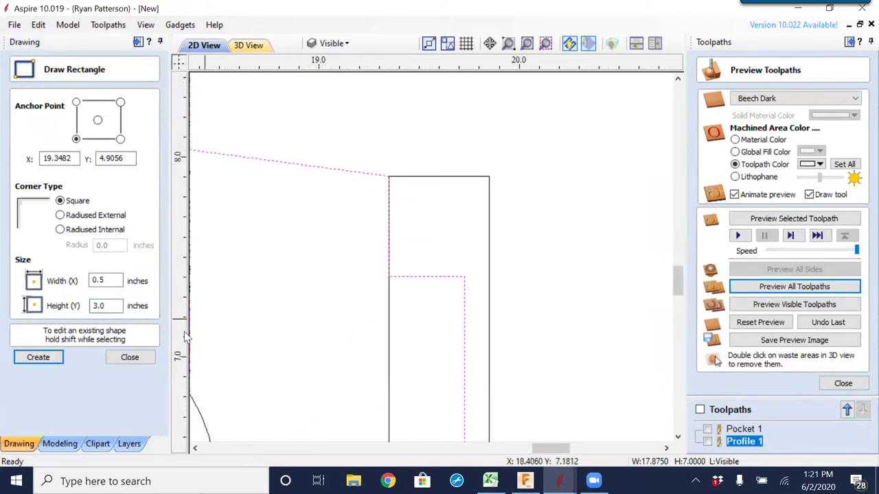
{"action": "left_click", "coordinate": [136, 357]}
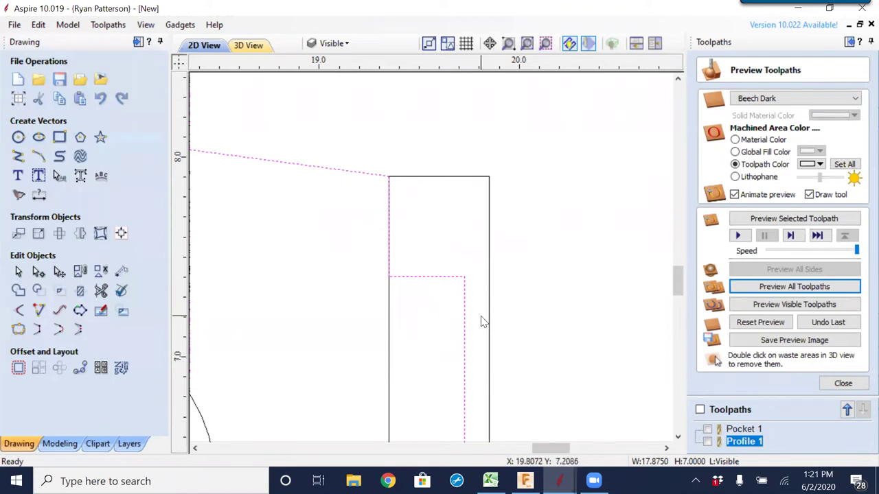
- Stretch the right-end rectangle's top edge up to about 0.5 × 3.29 inches
{"action": "scroll", "coordinate": [472, 316], "scroll_direction": "down", "scroll_amount": 2}
{"action": "scroll", "coordinate": [470, 316], "scroll_direction": "down", "scroll_amount": 1}
{"action": "left_click", "coordinate": [455, 243]}
{"action": "left_click_drag", "start_coordinate": [454, 240], "coordinate": [454, 224]}
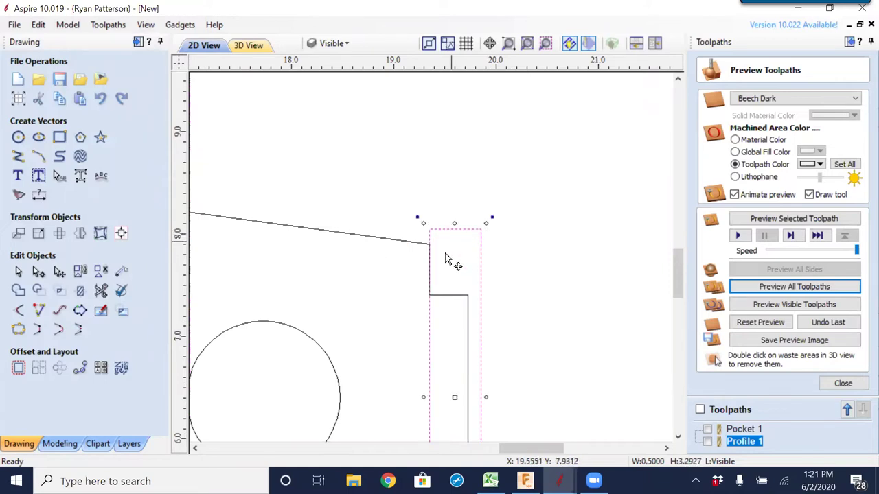
{"action": "scroll", "coordinate": [447, 261], "scroll_direction": "down", "scroll_amount": 2}
{"action": "middle_click_drag", "start_coordinate": [493, 336], "coordinate": [480, 187]}
{"action": "scroll", "coordinate": [447, 261], "scroll_direction": "up", "scroll_amount": 5}
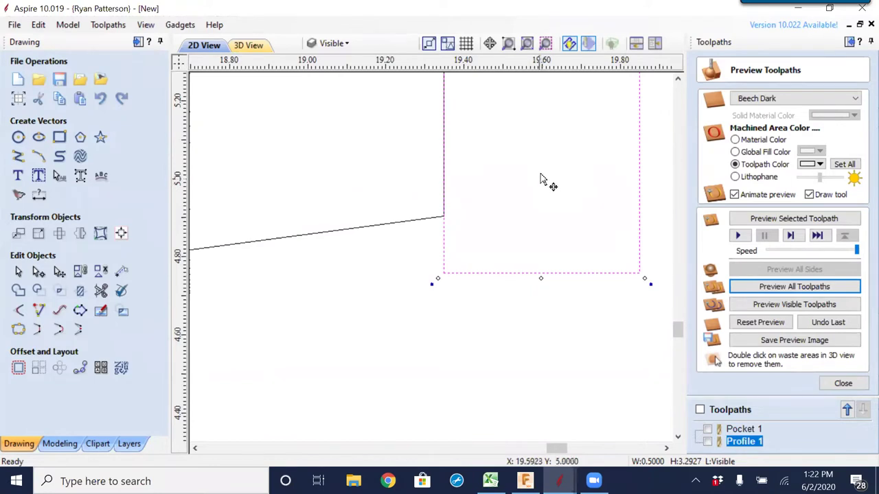
{"action": "scroll", "coordinate": [506, 368], "scroll_direction": "down", "scroll_amount": 5}
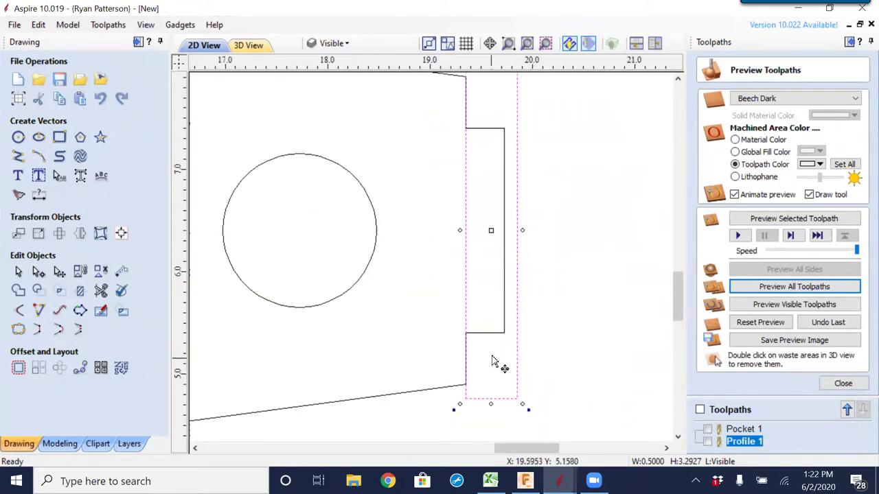
{"action": "scroll", "coordinate": [554, 213], "scroll_direction": "down", "scroll_amount": 2}
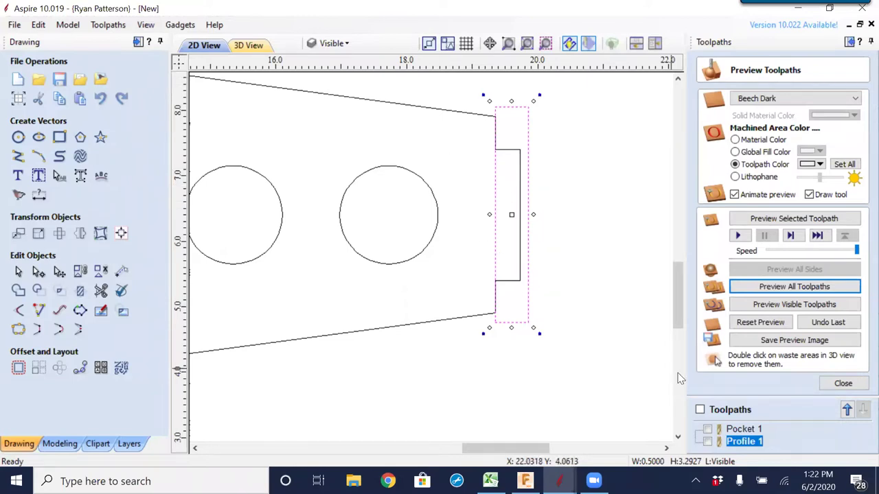
- Deselect, zoom out to the whole tapered part, and open Pocket 1 for editing
{"action": "left_click", "coordinate": [539, 367]}
{"action": "scroll", "coordinate": [528, 361], "scroll_direction": "down", "scroll_amount": 6}
{"action": "mouse_move", "coordinate": [506, 379]}
{"action": "middle_mouse_down"}
{"action": "mouse_move", "coordinate": [541, 329]}
{"action": "mouse_move", "coordinate": [521, 298]}
{"action": "middle_mouse_up"}
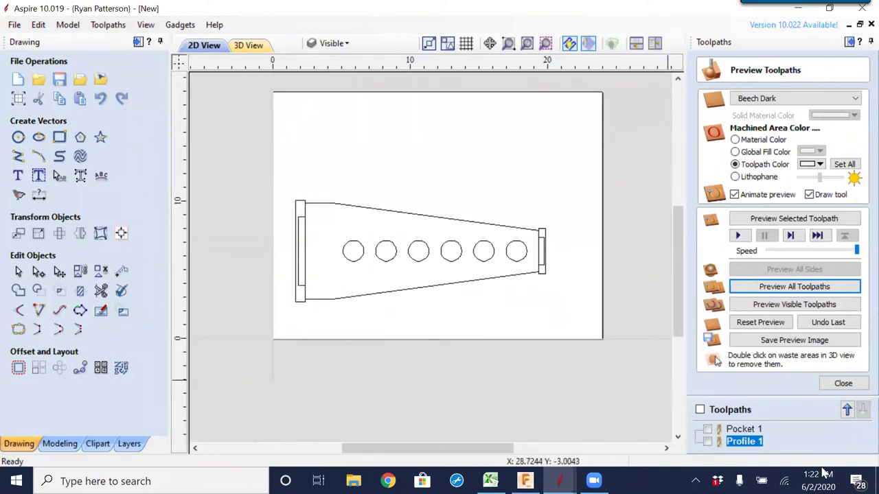
{"action": "double_click", "coordinate": [743, 429]}
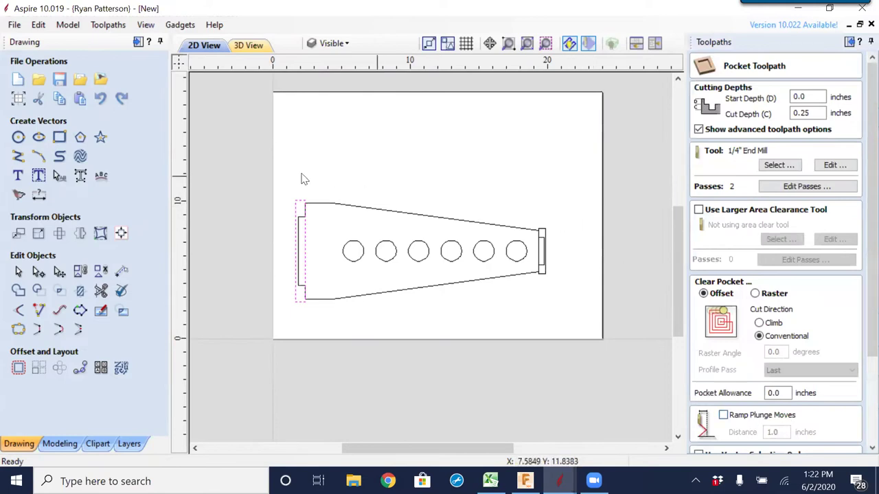
- Add the right-end rectangle to Pocket 1, recalculate, and preview pockets at both plate ends
{"action": "left_click", "coordinate": [540, 235], "text": "shift"}
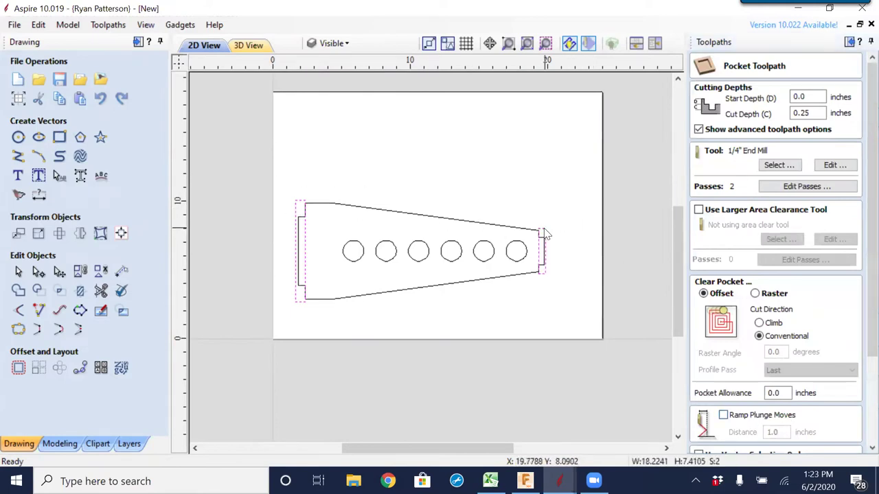
{"action": "scroll", "coordinate": [858, 215], "scroll_direction": "down", "scroll_amount": 3}
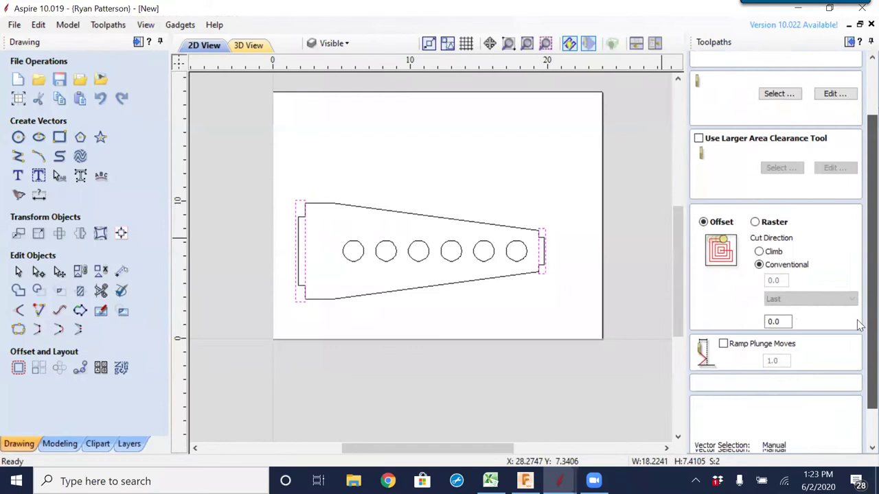
{"action": "left_click", "coordinate": [713, 444]}
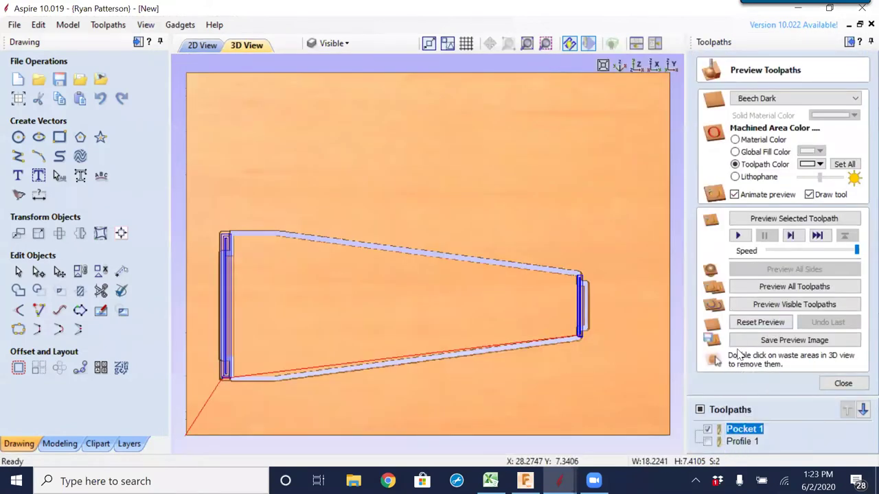
{"action": "left_click", "coordinate": [755, 294]}
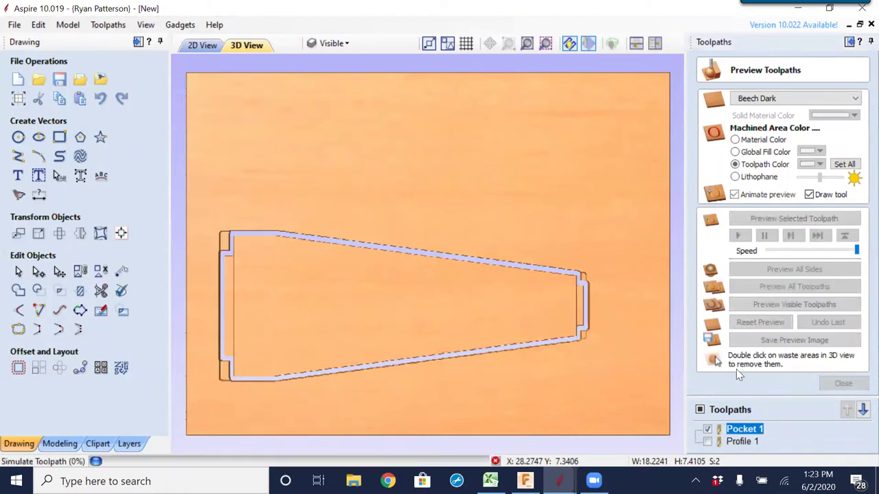
{"action": "left_click", "coordinate": [202, 44]}
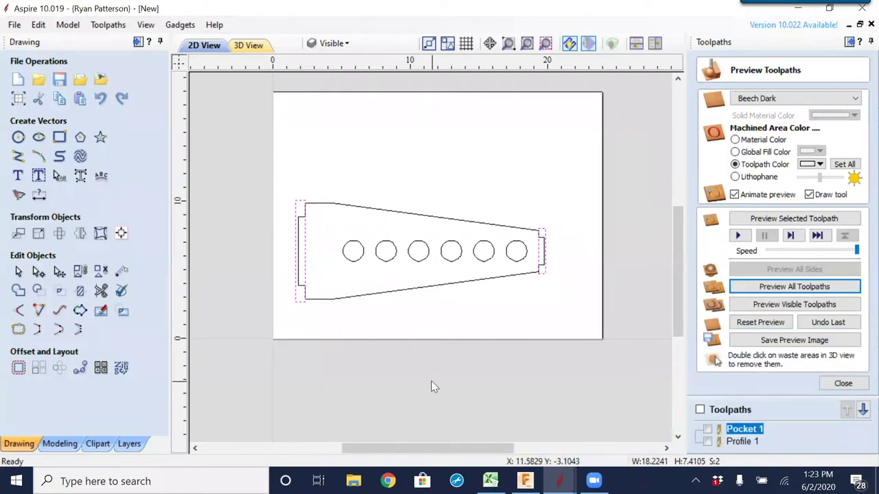
- Drag the tall right-end rectangle downward, leaving it 0.5 × 2.8841 inches
{"action": "scroll", "coordinate": [545, 250], "scroll_direction": "up", "scroll_amount": 6}
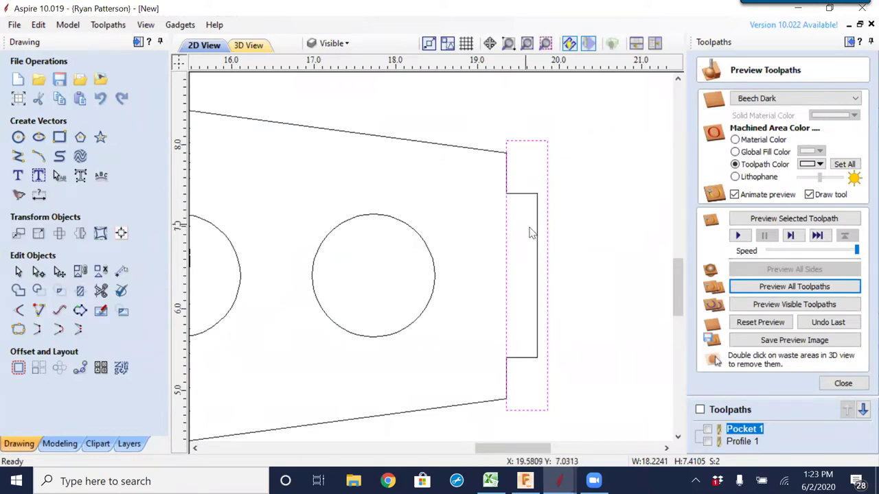
{"action": "left_click", "coordinate": [529, 149]}
{"action": "left_click", "coordinate": [529, 145]}
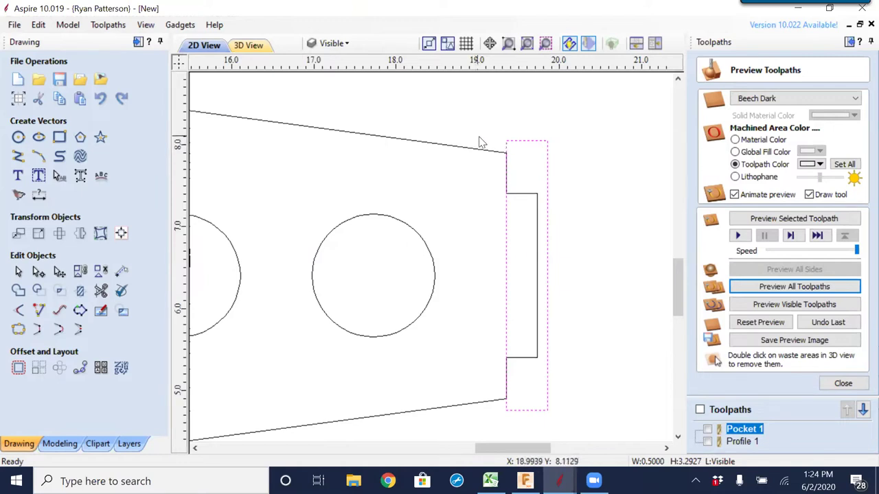
{"action": "left_click", "coordinate": [526, 138]}
{"action": "left_click_drag", "start_coordinate": [526, 133], "coordinate": [529, 172]}
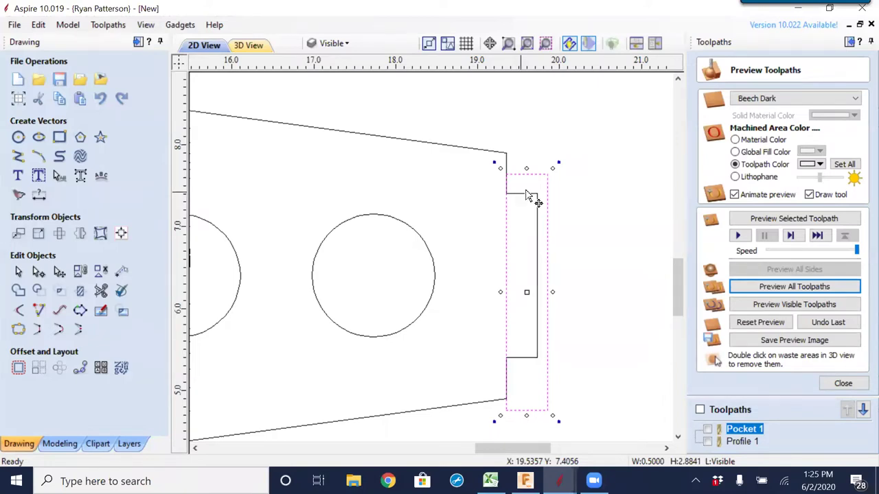
- Stretch the rectangle's top back up to 0.5 × 3.2866 inches, then zoom out and deselect
{"action": "left_click", "coordinate": [529, 168]}
{"action": "left_click_drag", "start_coordinate": [529, 168], "coordinate": [531, 141]}
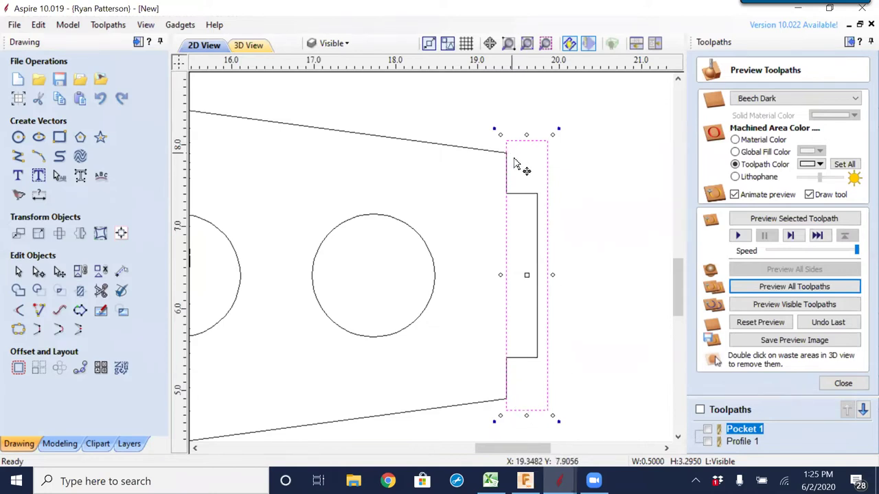
{"action": "left_click_drag", "start_coordinate": [524, 135], "coordinate": [529, 172]}
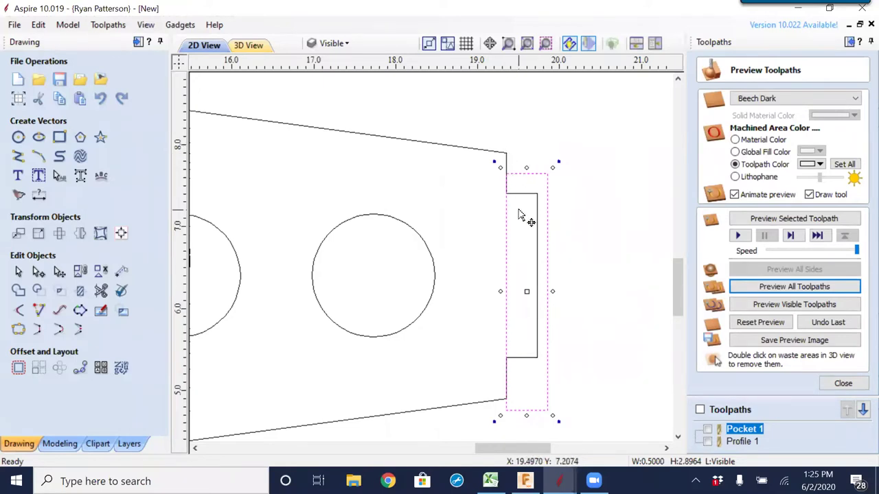
{"action": "left_click", "coordinate": [528, 168]}
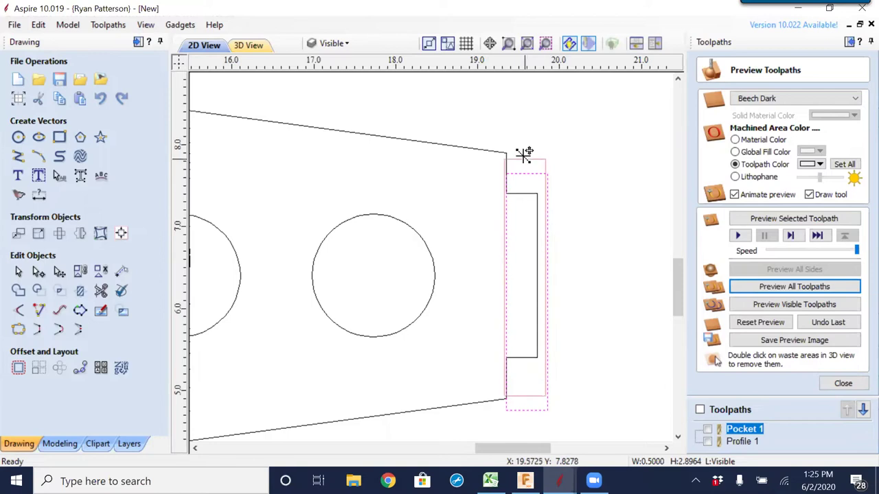
{"action": "left_click", "coordinate": [524, 148]}
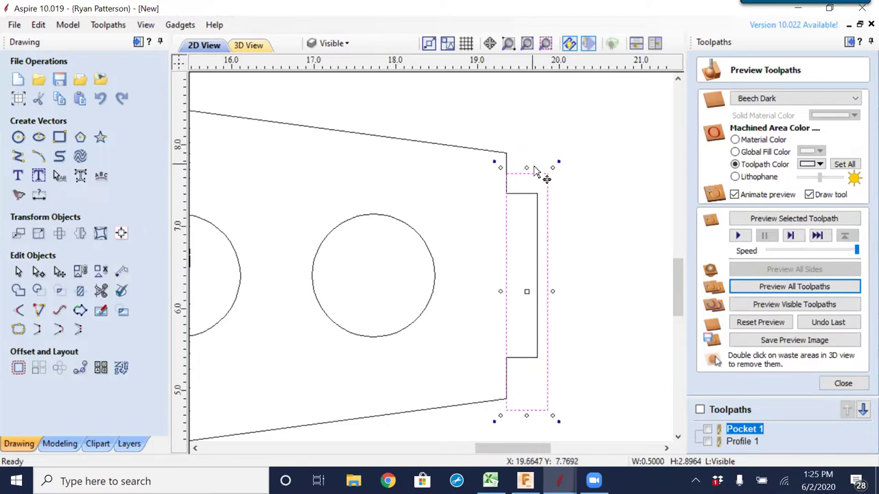
{"action": "left_click_drag", "start_coordinate": [526, 167], "coordinate": [525, 140]}
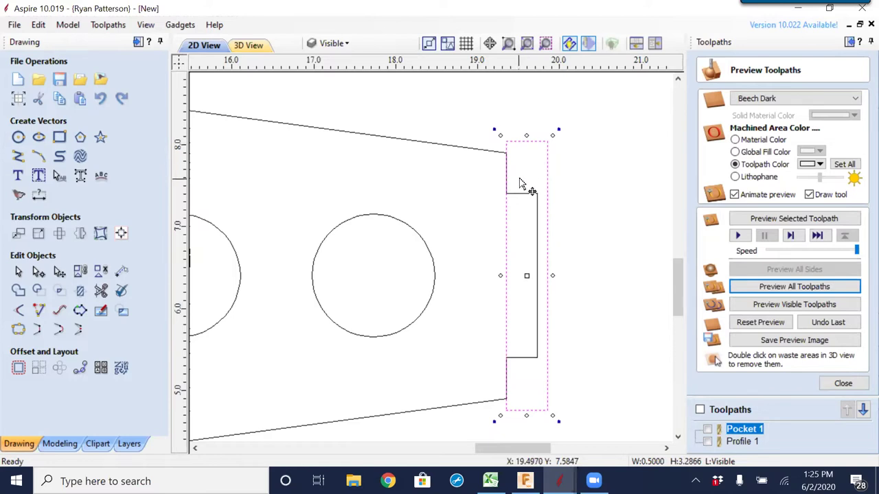
{"action": "scroll", "coordinate": [523, 184], "scroll_direction": "down", "scroll_amount": 2}
{"action": "scroll", "coordinate": [513, 174], "scroll_direction": "down", "scroll_amount": 2}
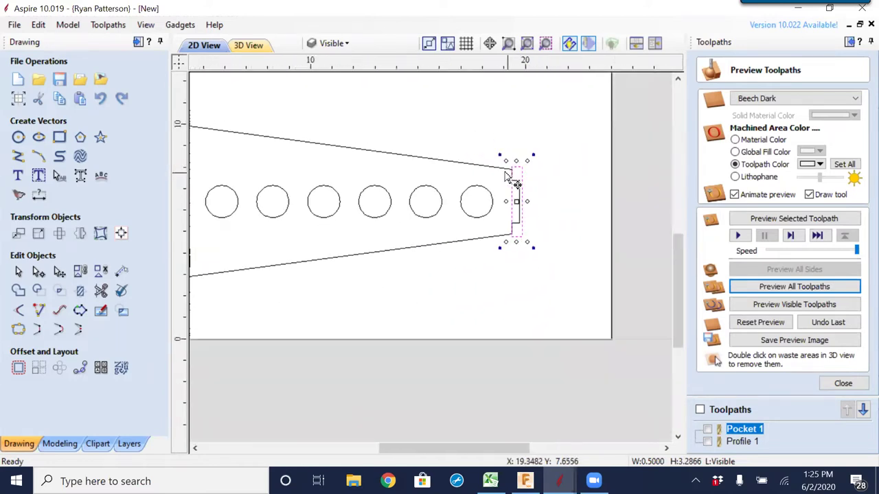
{"action": "scroll", "coordinate": [508, 176], "scroll_direction": "down", "scroll_amount": 1}
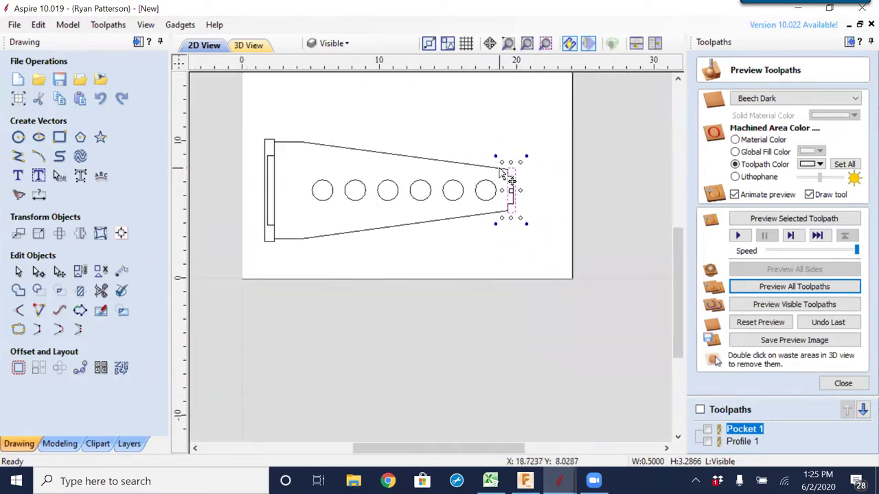
{"action": "left_click", "coordinate": [405, 261]}
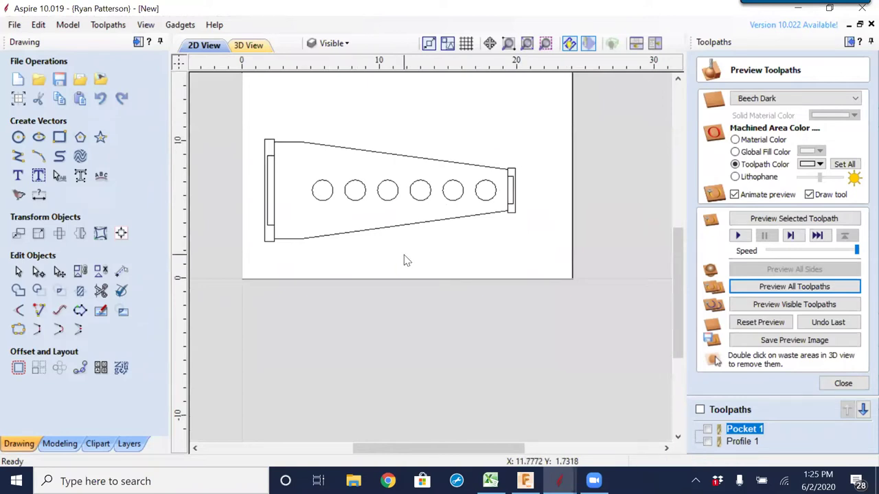
- Back in Fusion 360, create a new drawing from the Foot design in the Data panel
{"action": "key", "text": "alt+Tab"}
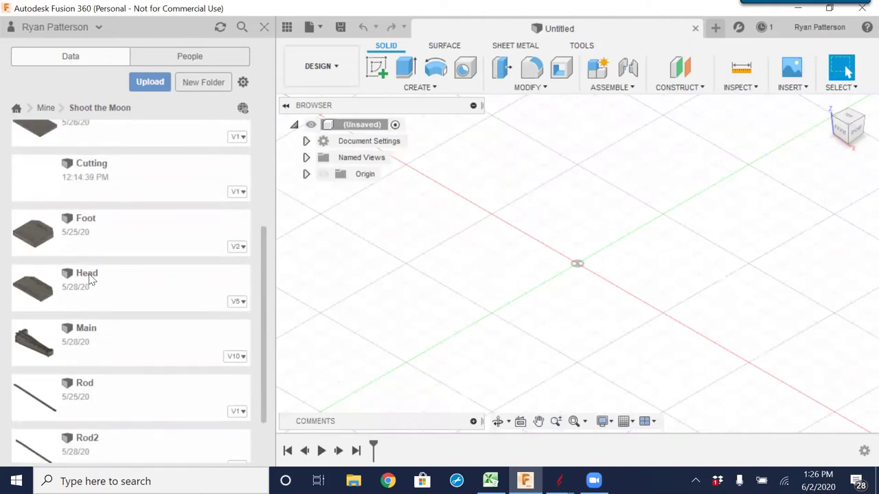
{"action": "right_click", "coordinate": [75, 221]}
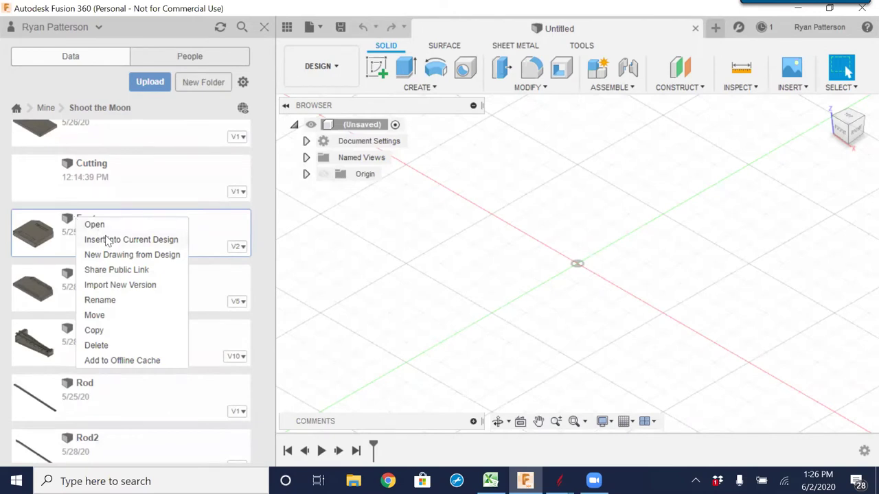
{"action": "left_click", "coordinate": [145, 258]}
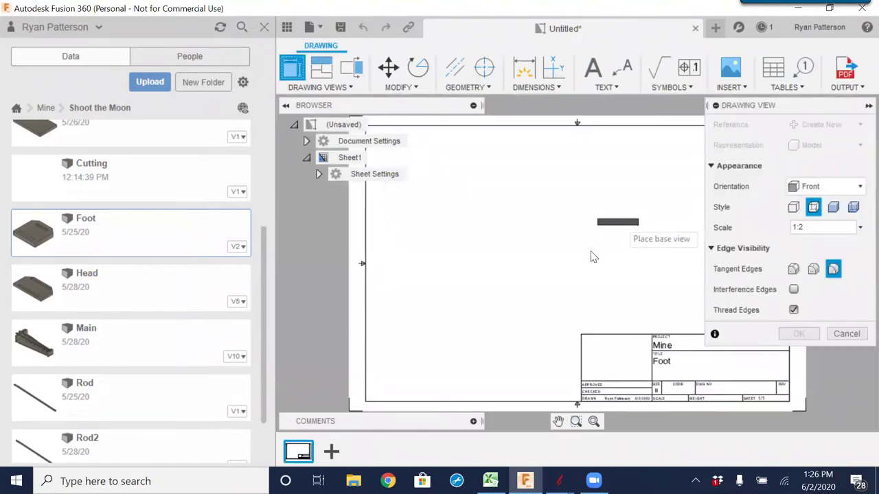
- Place a TOP-oriented base view of the Foot at 1:1 scale on the sheet
{"action": "left_click", "coordinate": [858, 186]}
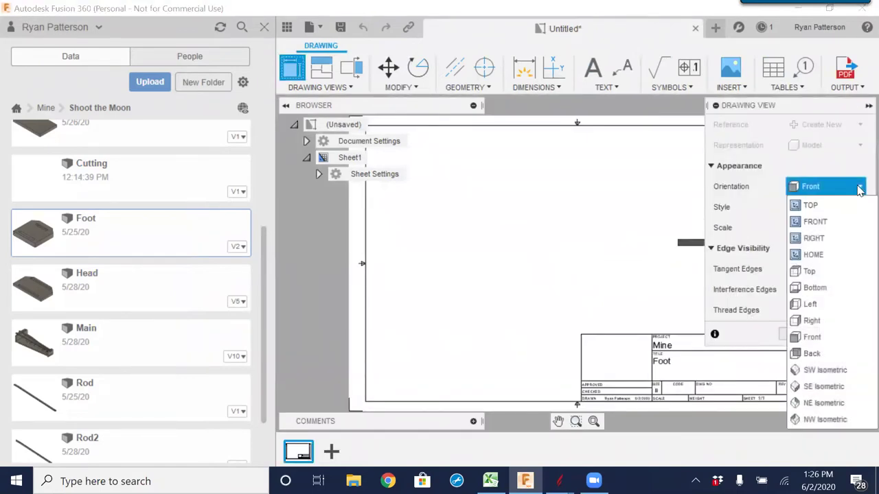
{"action": "left_click", "coordinate": [811, 206]}
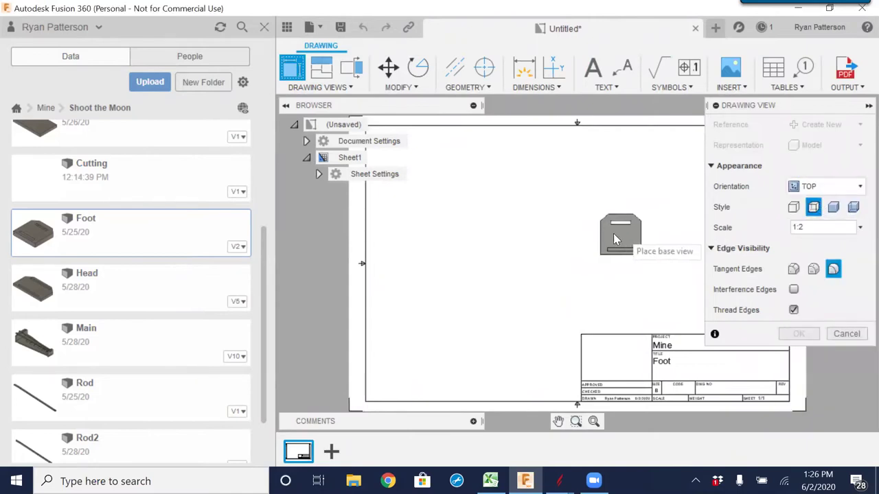
{"action": "left_click", "coordinate": [860, 228]}
{"action": "left_click", "coordinate": [813, 87]}
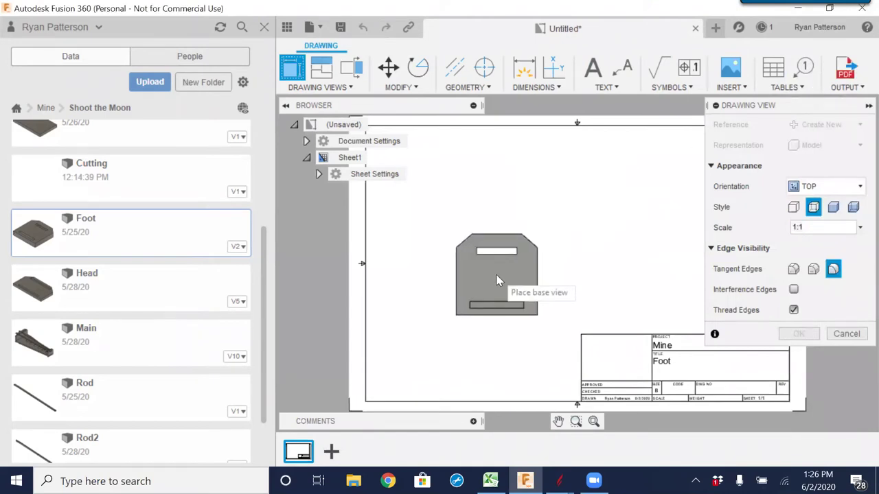
{"action": "left_click", "coordinate": [484, 269]}
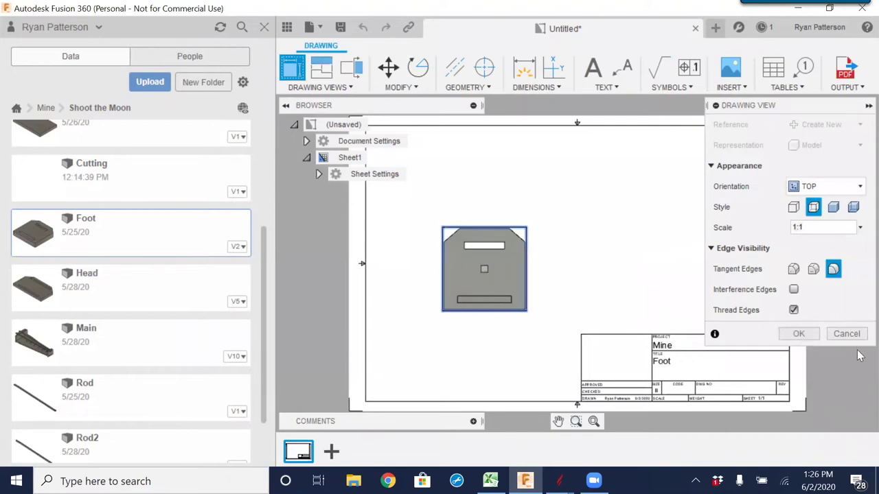
{"action": "left_click", "coordinate": [798, 333]}
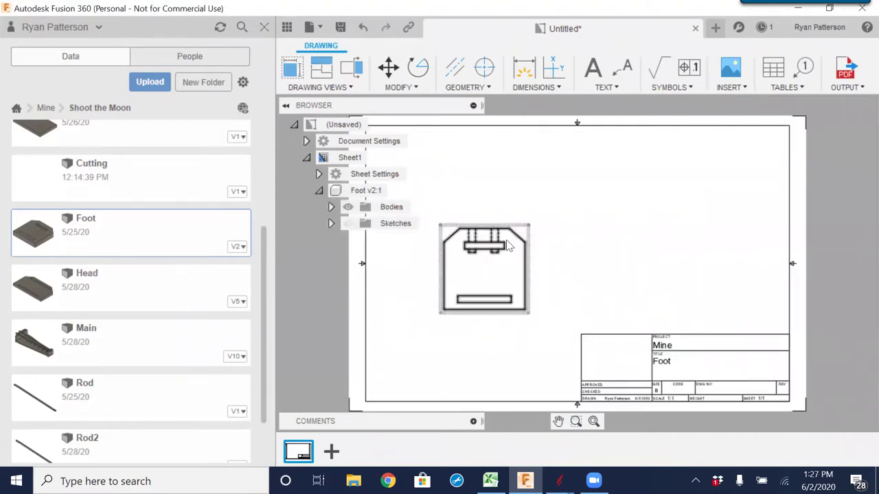
- Delete the Foot drawing's title block and sheet border, leaving only the 1:1 top view
{"action": "scroll", "coordinate": [506, 239], "scroll_direction": "up", "scroll_amount": 4}
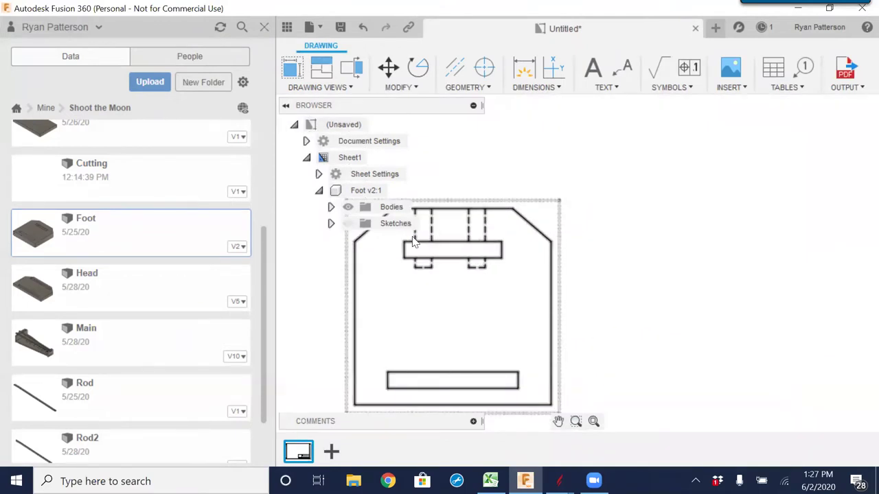
{"action": "mouse_move", "coordinate": [427, 304]}
{"action": "middle_mouse_down"}
{"action": "mouse_move", "coordinate": [506, 300]}
{"action": "mouse_move", "coordinate": [554, 275]}
{"action": "middle_mouse_up"}
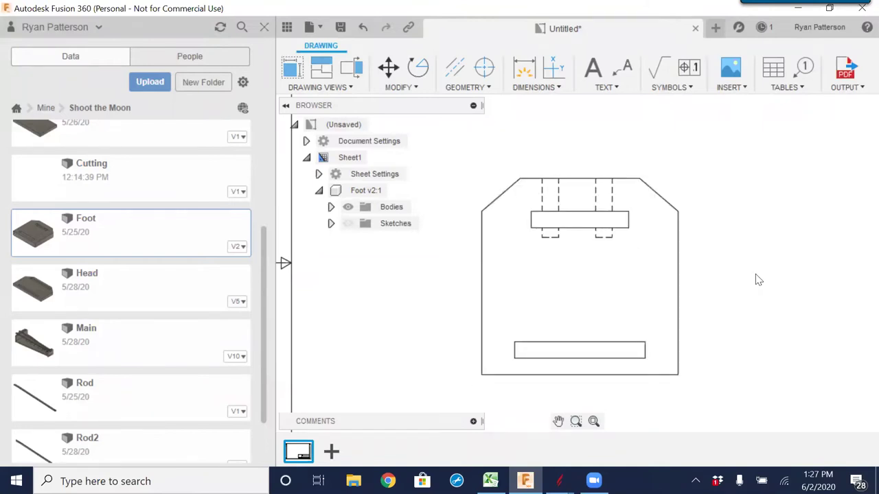
{"action": "scroll", "coordinate": [790, 300], "scroll_direction": "down", "scroll_amount": 5}
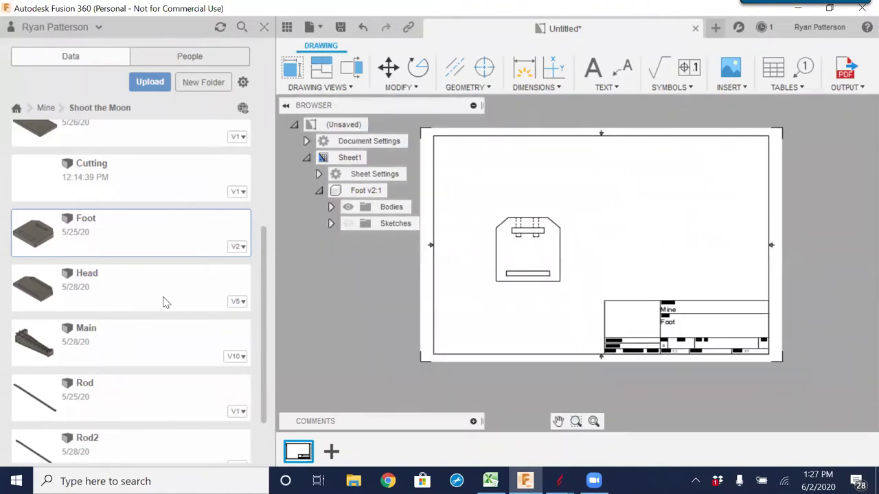
{"action": "right_click", "coordinate": [668, 320]}
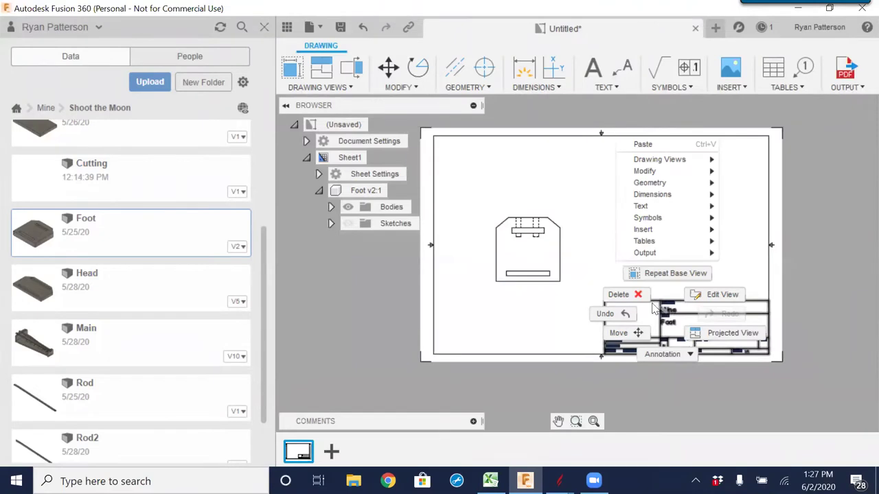
{"action": "left_click", "coordinate": [622, 295]}
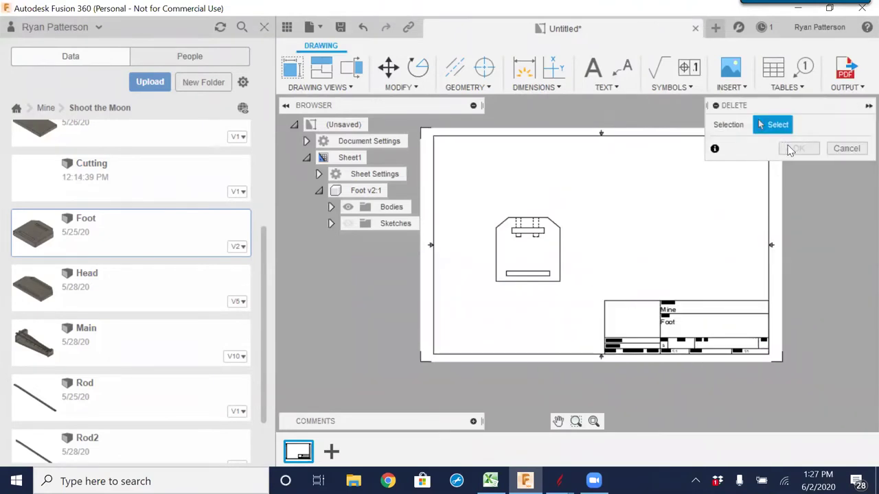
{"action": "left_click", "coordinate": [748, 306]}
{"action": "left_click", "coordinate": [770, 274]}
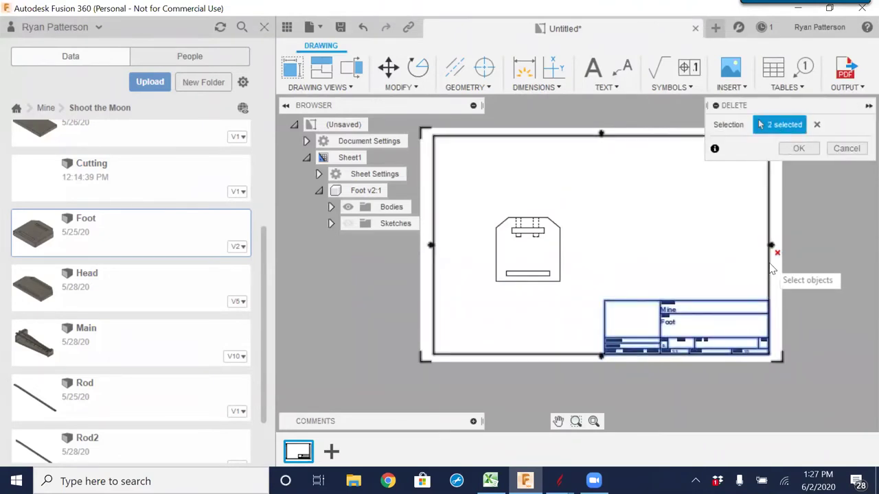
{"action": "left_click", "coordinate": [797, 149]}
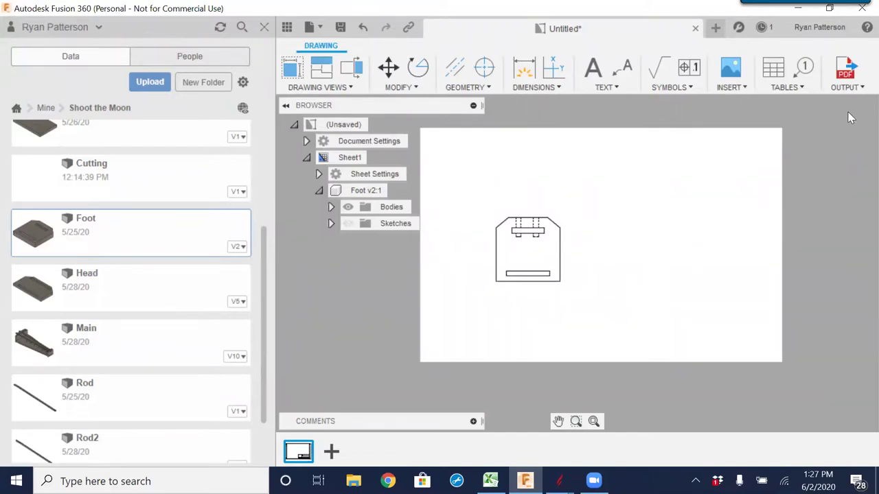
- Export the Foot drawing sheet as a DXF file named 'Foot' into Downloads
{"action": "left_click", "coordinate": [849, 86]}
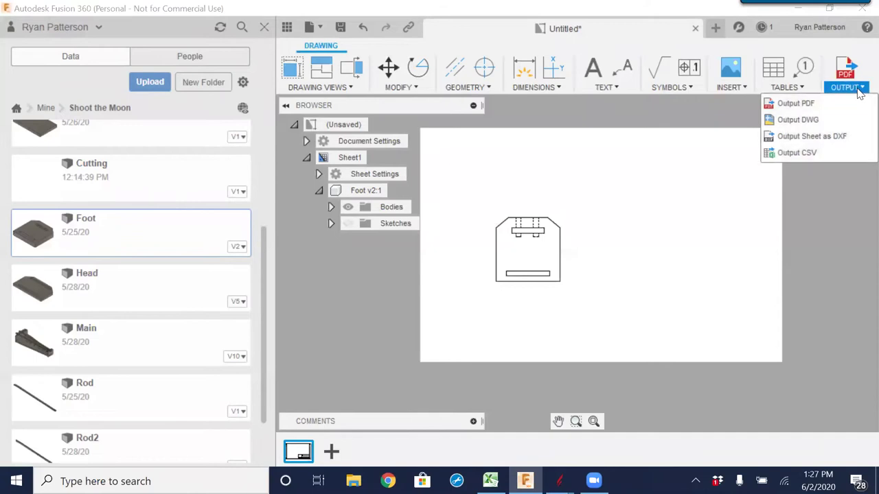
{"action": "left_click", "coordinate": [809, 137]}
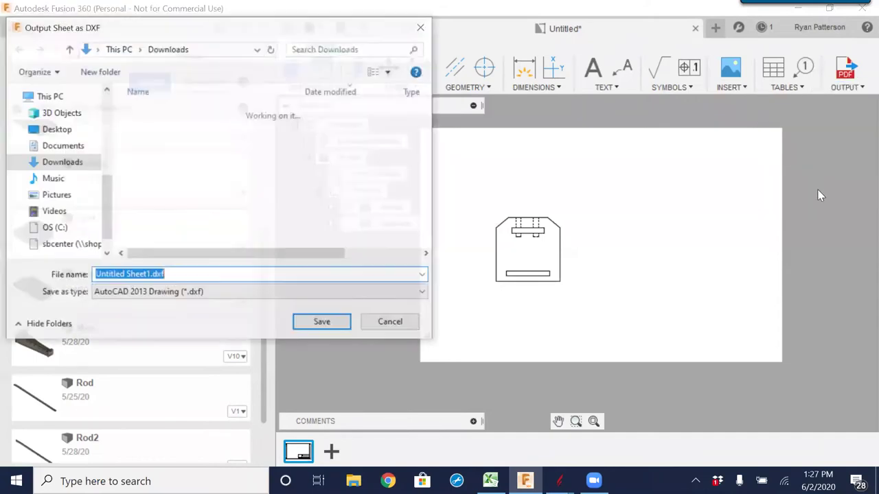
{"action": "type", "text": "Foot"}
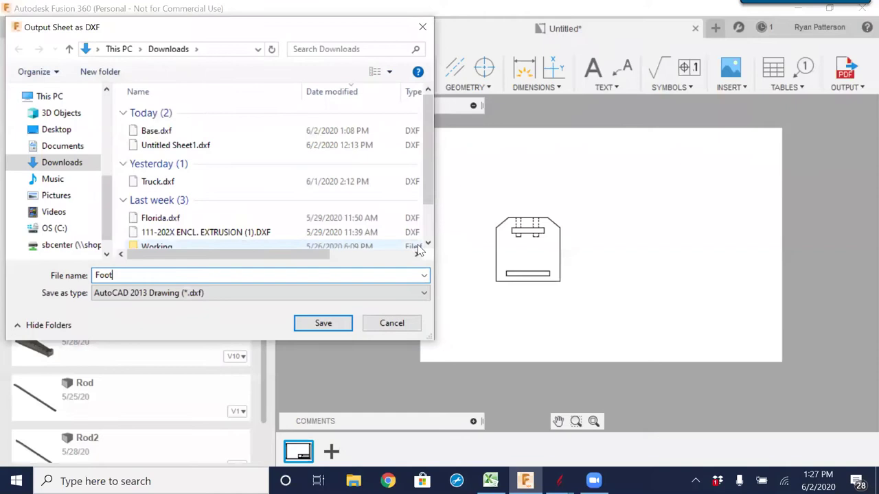
{"action": "left_click", "coordinate": [323, 327]}
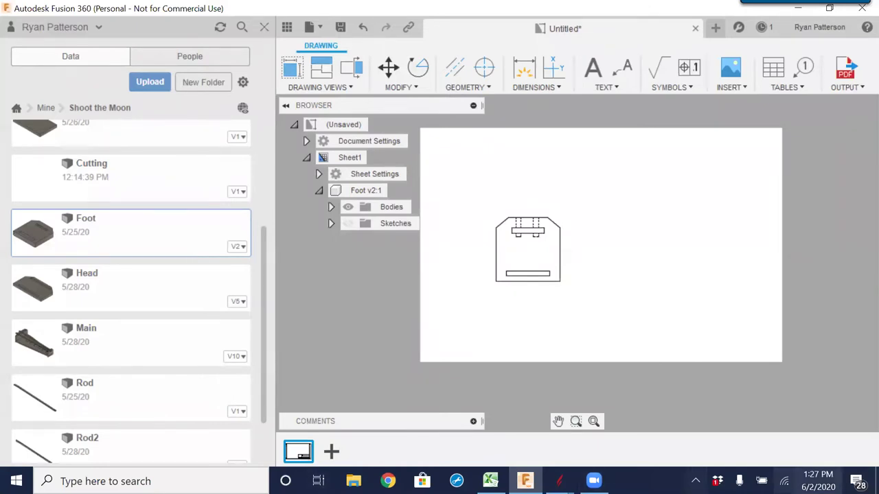
{"action": "left_click", "coordinate": [559, 481]}
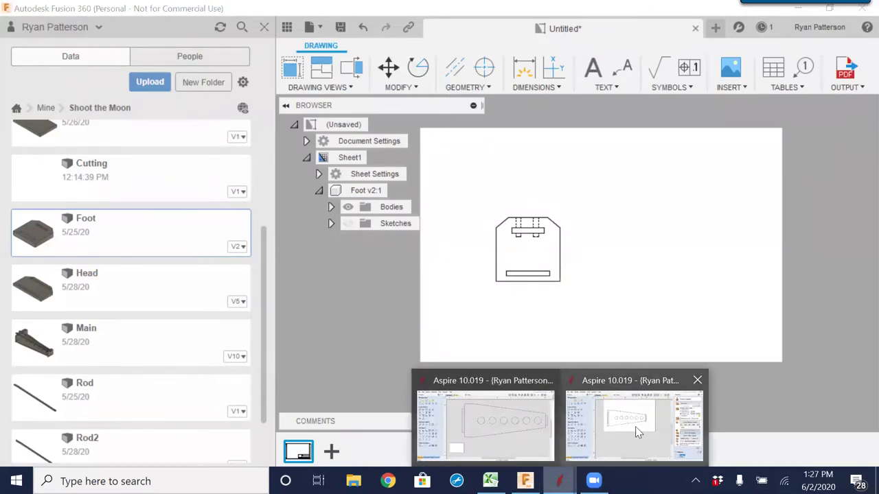
- In the Aspire plate job, import Foot.dxf as vectors via File > Import Vectors
{"action": "left_click", "coordinate": [635, 426]}
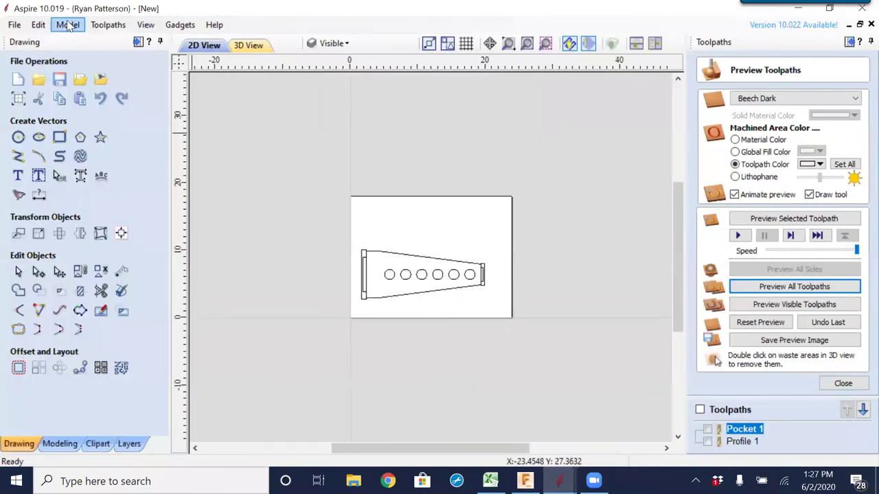
{"action": "left_click", "coordinate": [16, 28]}
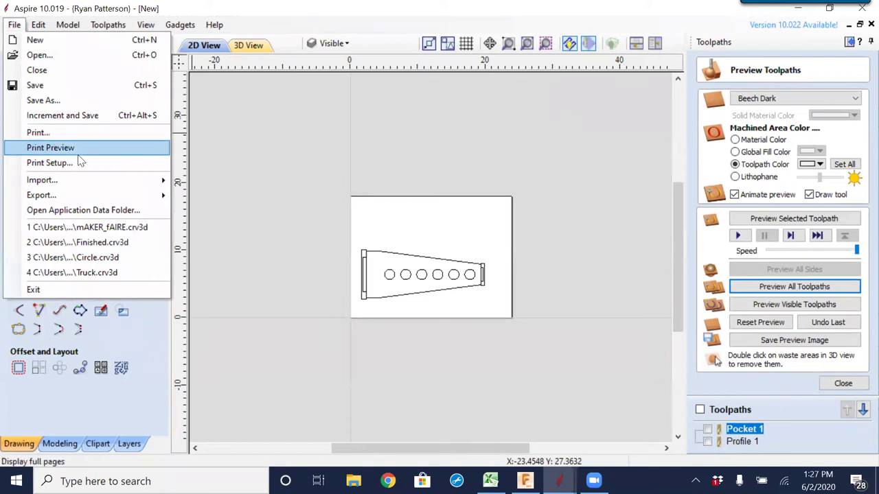
{"action": "mouse_move", "coordinate": [81, 185]}
{"action": "left_click", "coordinate": [231, 181]}
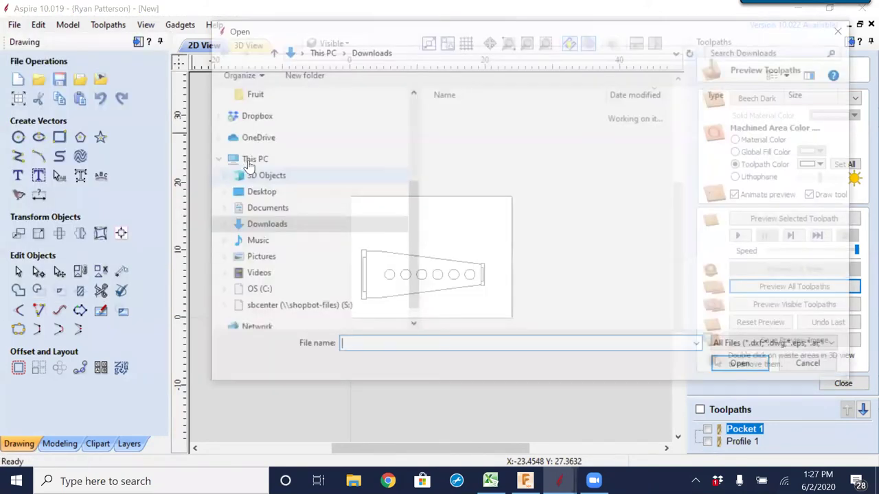
{"action": "left_click", "coordinate": [468, 135]}
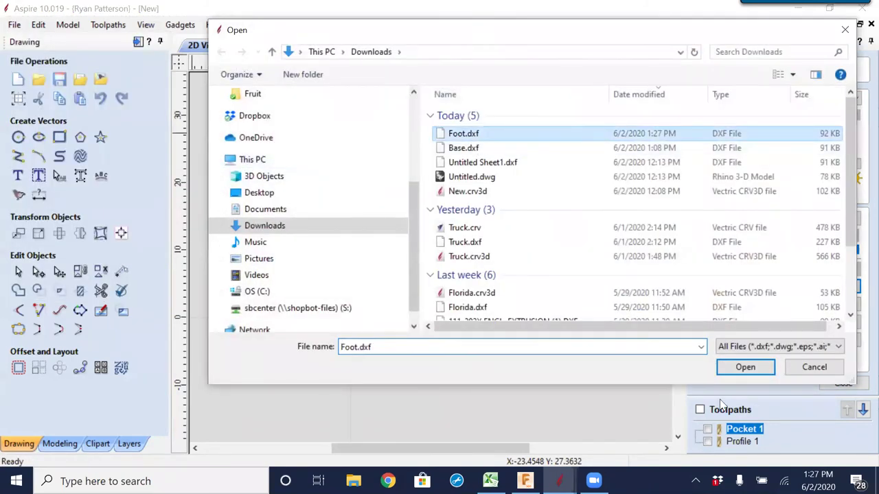
{"action": "left_click", "coordinate": [743, 367]}
{"action": "scroll", "coordinate": [396, 282], "scroll_direction": "up", "scroll_amount": 6}
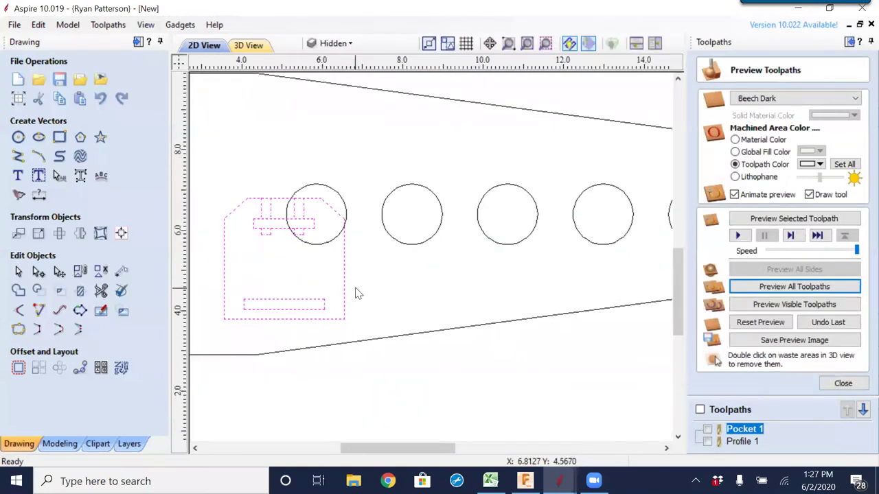
- Move the imported Foot vectors off the plate to the upper right
{"action": "left_click", "coordinate": [345, 288]}
{"action": "scroll", "coordinate": [360, 271], "scroll_direction": "down", "scroll_amount": 5}
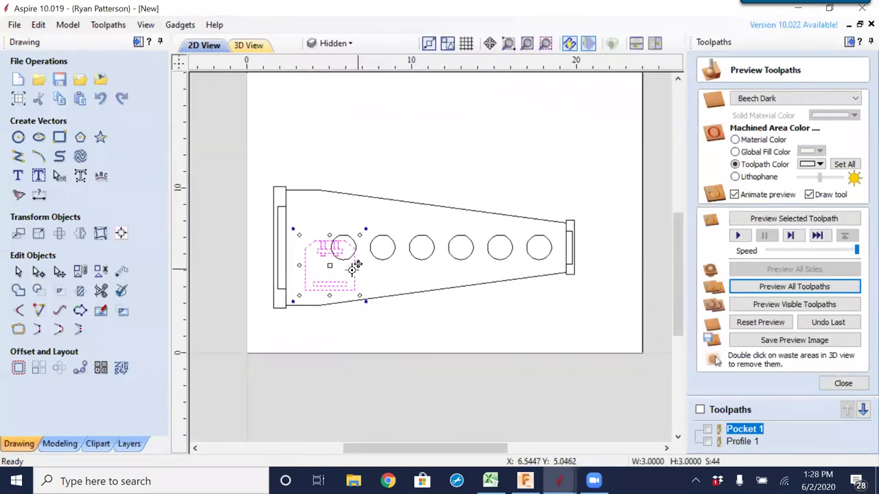
{"action": "scroll", "coordinate": [330, 269], "scroll_direction": "up", "scroll_amount": 3}
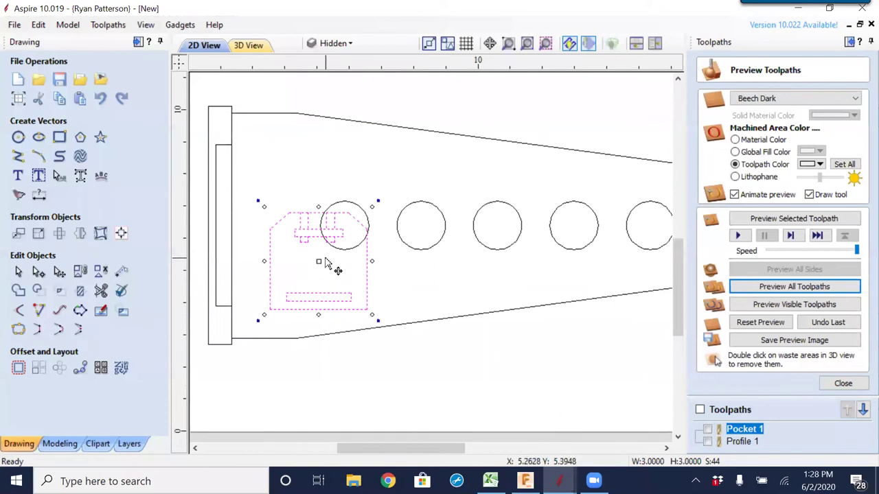
{"action": "scroll", "coordinate": [327, 269], "scroll_direction": "down", "scroll_amount": 5}
{"action": "left_click_drag", "start_coordinate": [320, 260], "coordinate": [526, 199]}
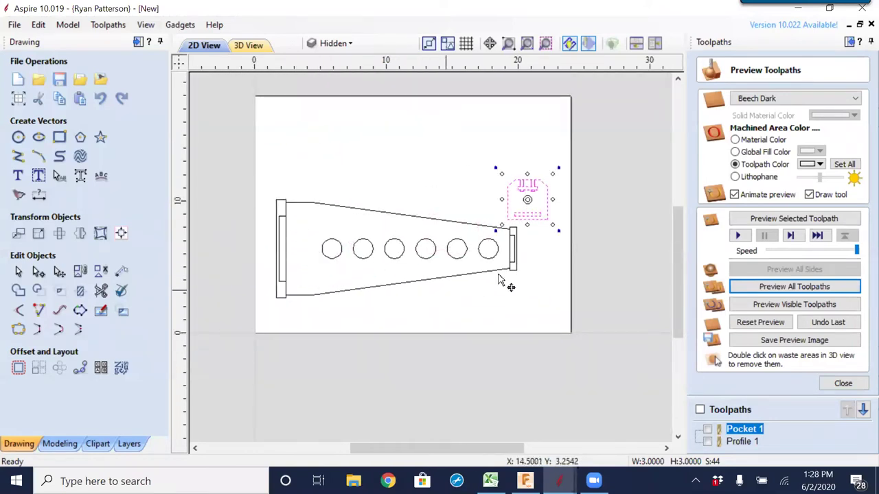
{"action": "scroll", "coordinate": [549, 248], "scroll_direction": "up", "scroll_amount": 5}
{"action": "middle_click_drag", "start_coordinate": [549, 248], "coordinate": [486, 412]}
{"action": "scroll", "coordinate": [487, 412], "scroll_direction": "down", "scroll_amount": 3}
{"action": "scroll", "coordinate": [480, 275], "scroll_direction": "up", "scroll_amount": 4}
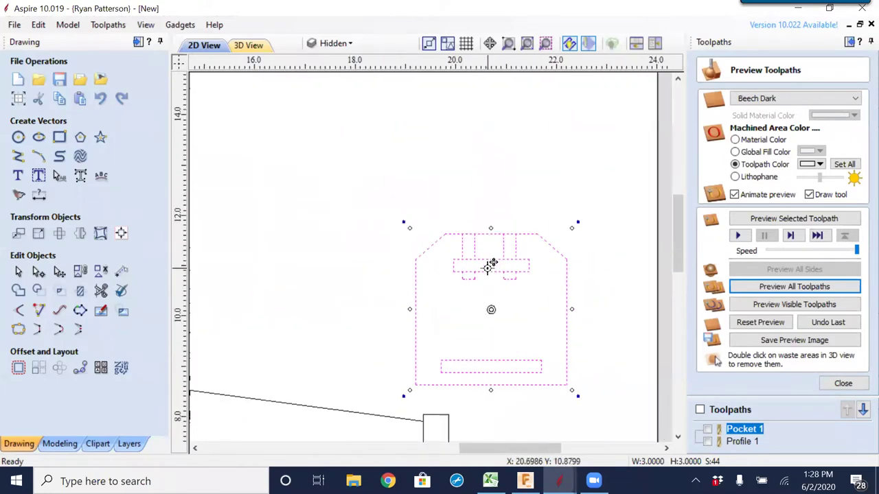
{"action": "middle_click_drag", "start_coordinate": [505, 271], "coordinate": [483, 219]}
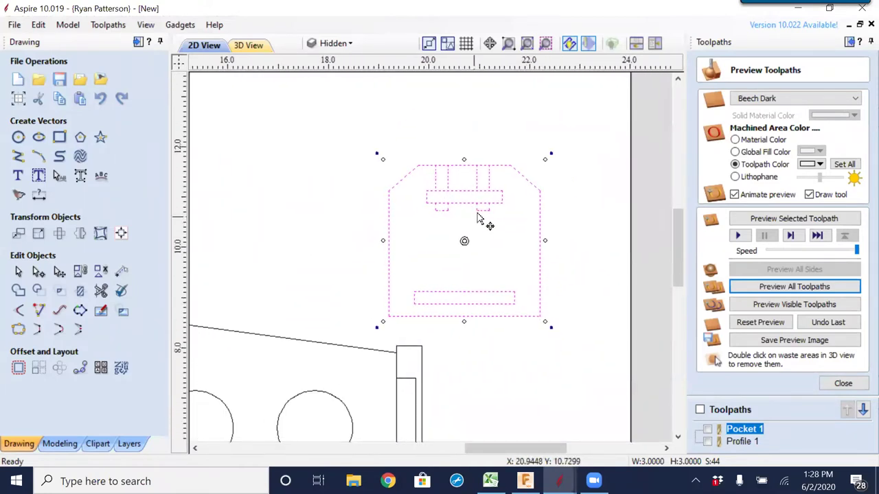
- Delete the small slot tick lines below the Foot's top rectangle
{"action": "left_click", "coordinate": [433, 133]}
{"action": "left_click_drag", "start_coordinate": [425, 133], "coordinate": [508, 199]}
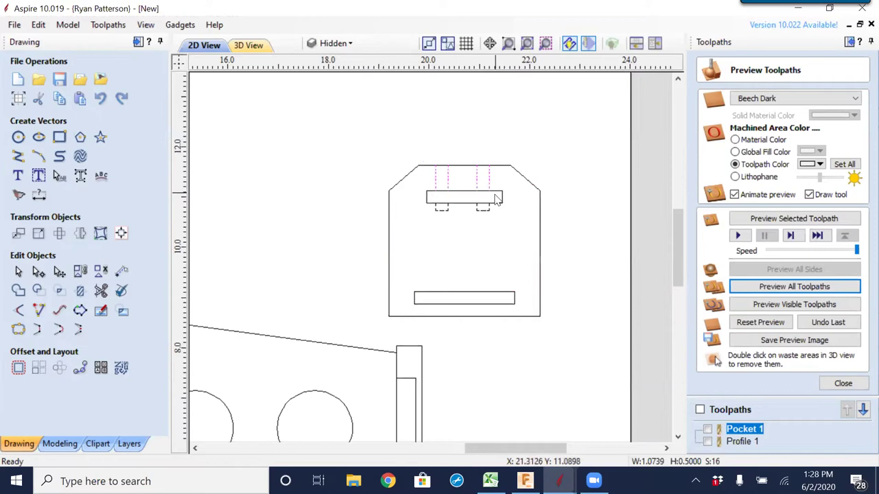
{"action": "left_click_drag", "start_coordinate": [421, 197], "coordinate": [494, 242]}
{"action": "key", "text": "Delete"}
- Join all Foot vectors into closed shapes with Join Vectors
{"action": "scroll", "coordinate": [494, 243], "scroll_direction": "down", "scroll_amount": 1}
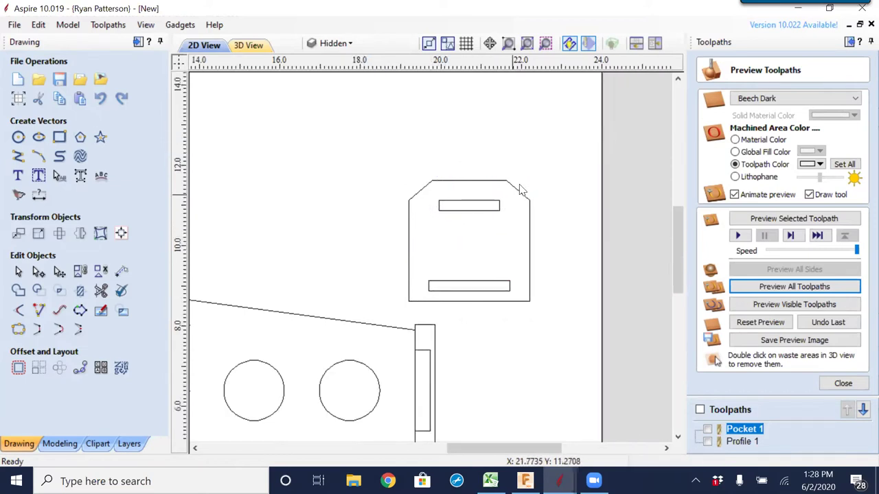
{"action": "left_click_drag", "start_coordinate": [541, 172], "coordinate": [384, 303]}
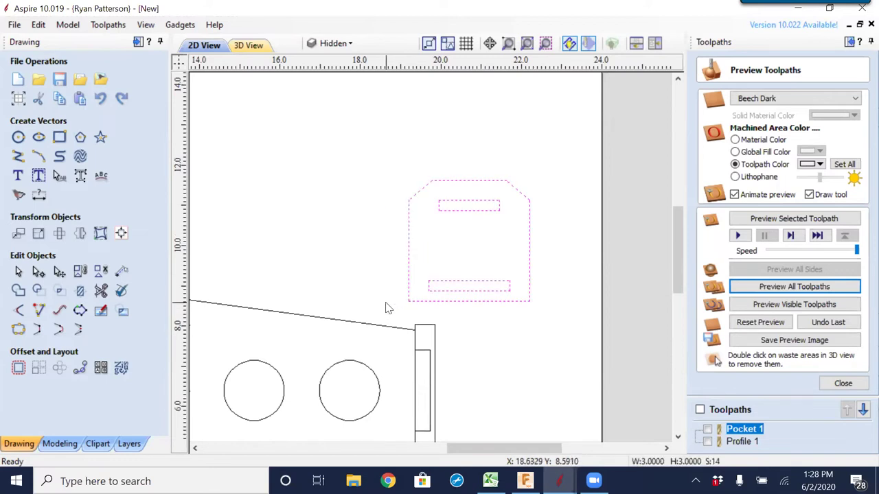
{"action": "key", "text": "j"}
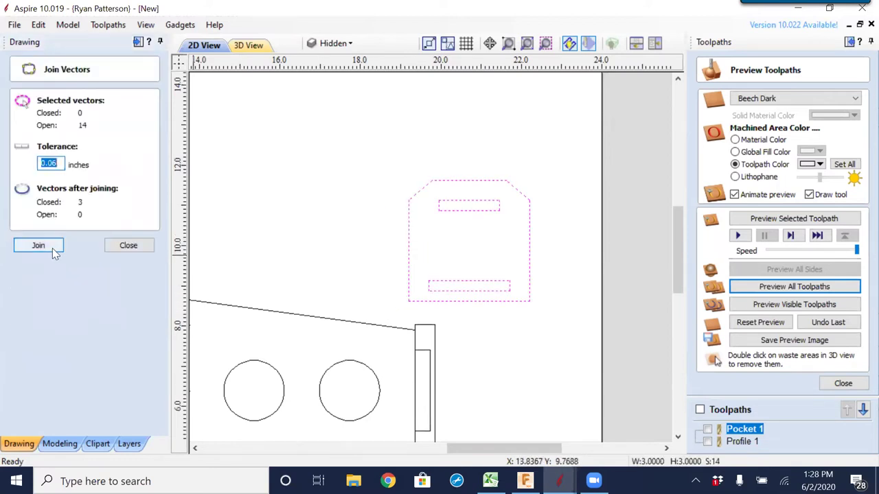
{"action": "left_click", "coordinate": [39, 245]}
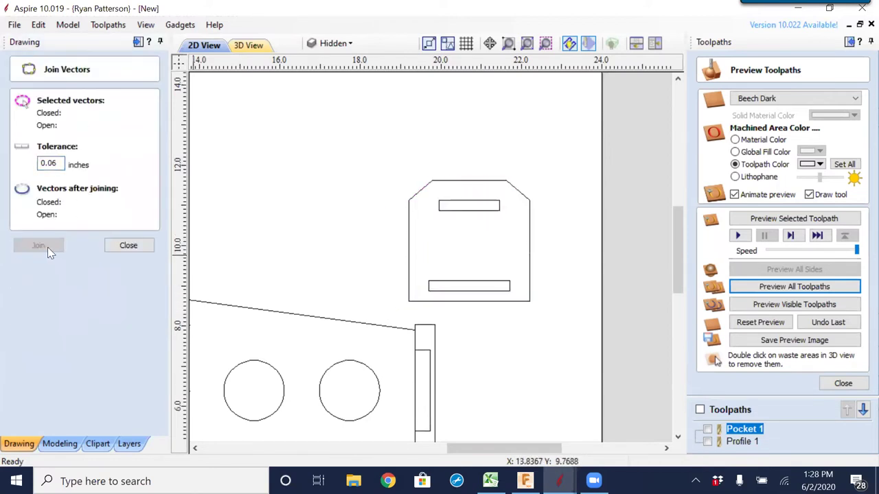
{"action": "left_click", "coordinate": [129, 245]}
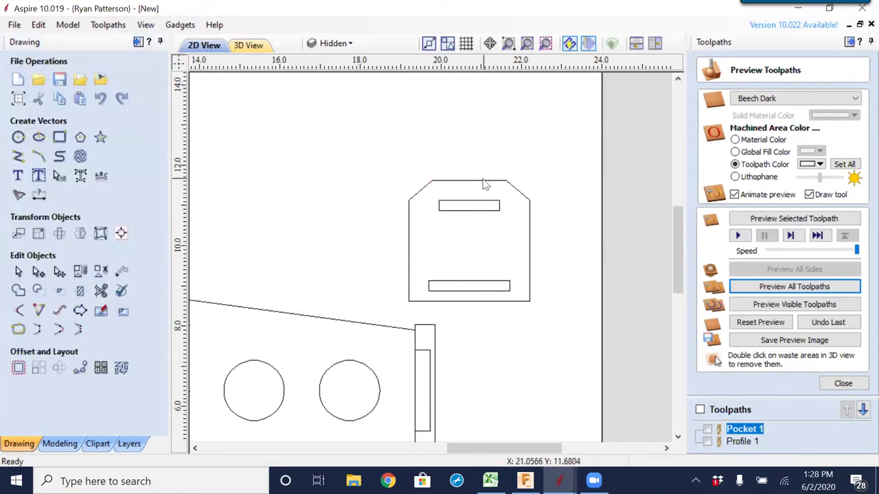
{"action": "scroll", "coordinate": [471, 238], "scroll_direction": "down", "scroll_amount": 3}
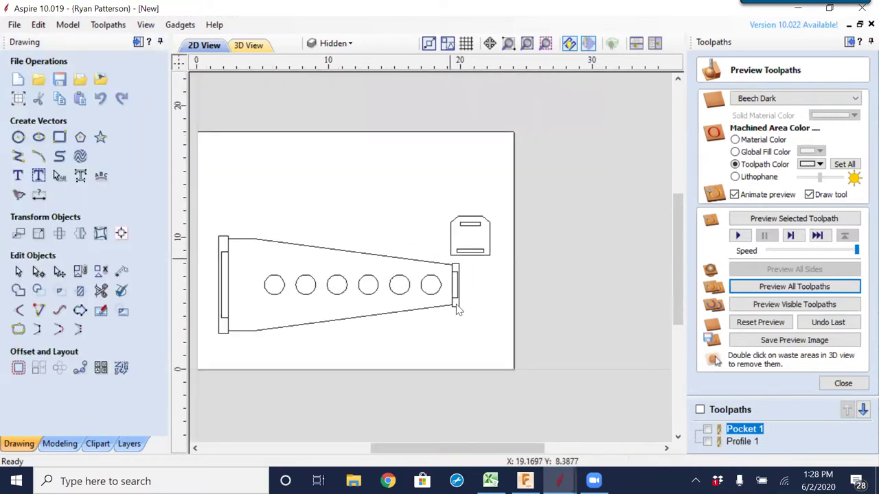
- Close the Foot drawing without saving and start a new drawing from the Head design
{"action": "left_click", "coordinate": [524, 481]}
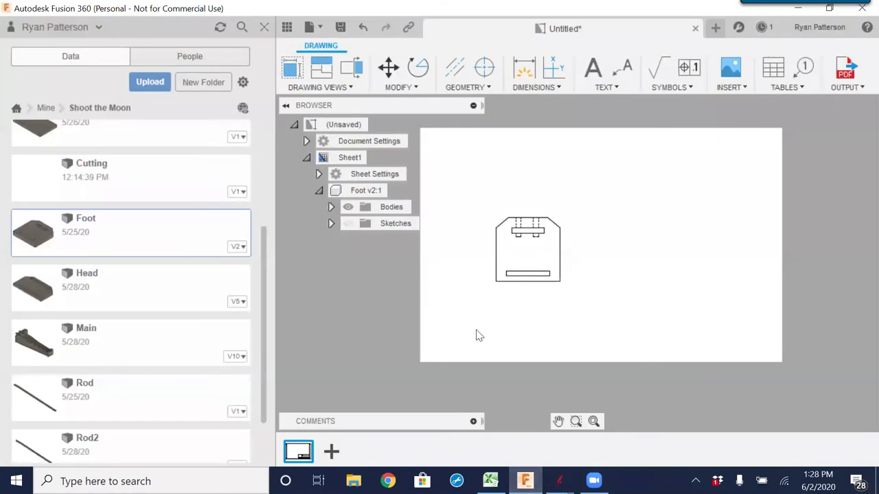
{"action": "left_click", "coordinate": [695, 29]}
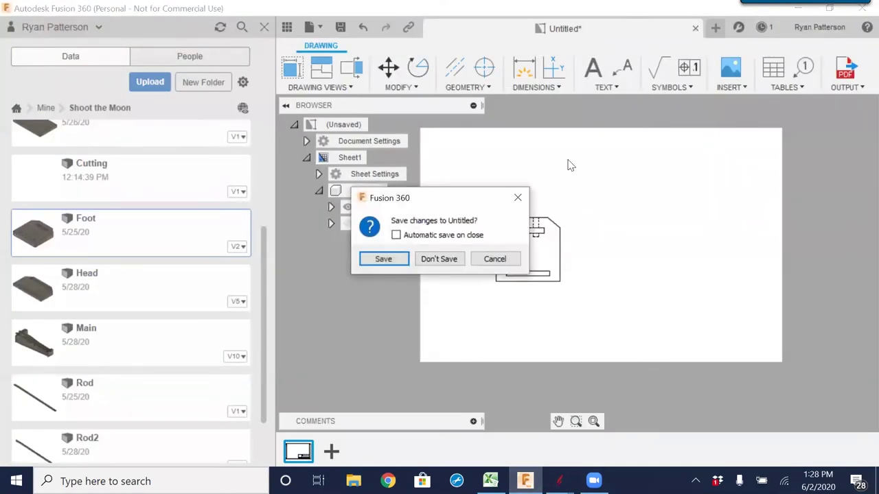
{"action": "left_click", "coordinate": [439, 259]}
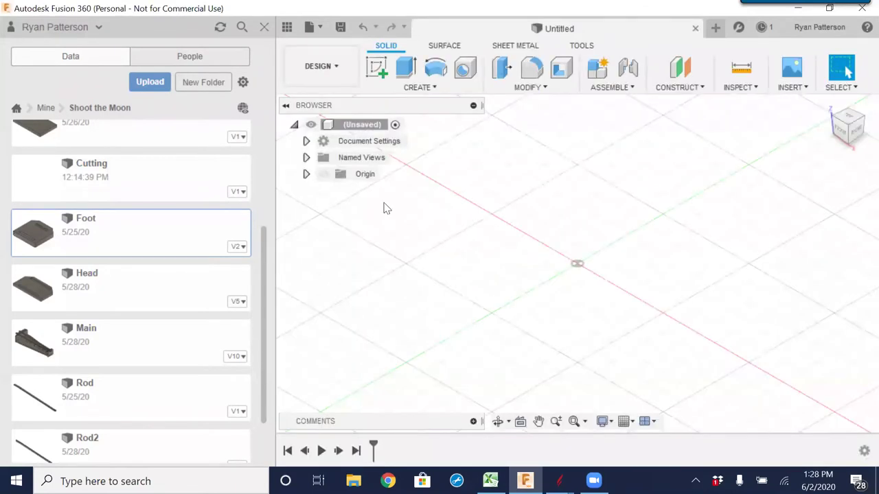
{"action": "right_click", "coordinate": [84, 289]}
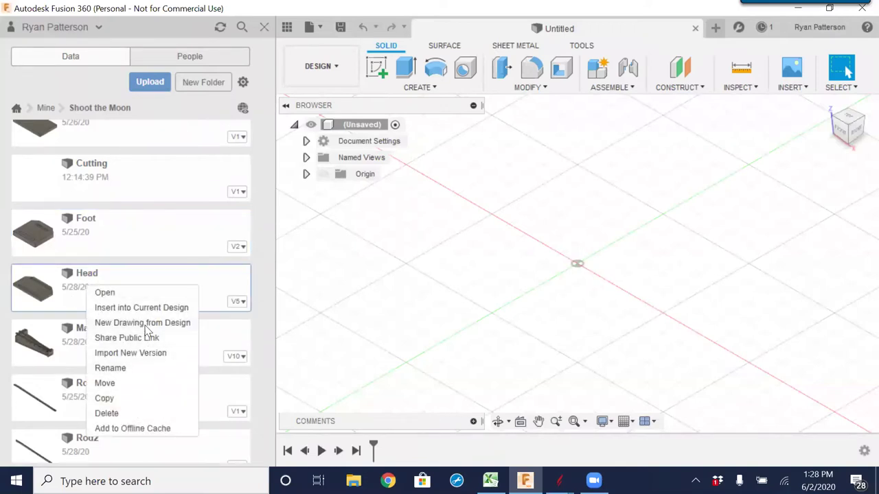
{"action": "left_click", "coordinate": [148, 323]}
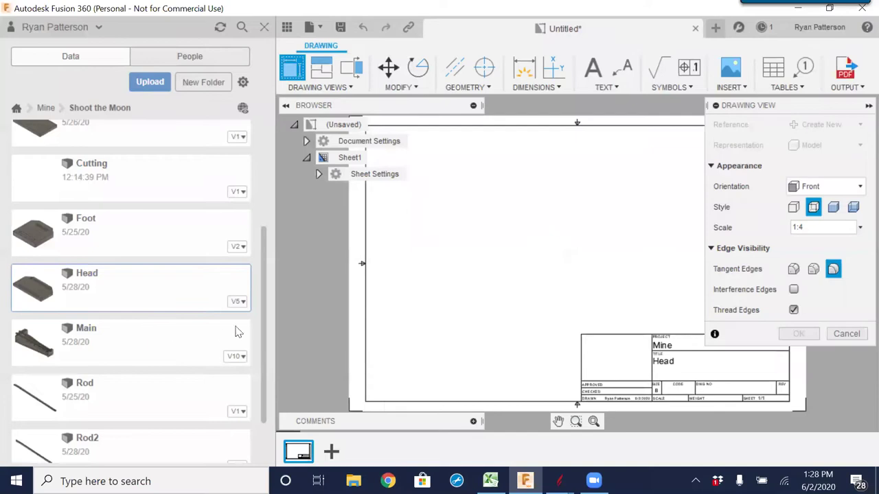
- Place a TOP-oriented base view of the Head at 1:2 scale on the sheet
{"action": "left_click", "coordinate": [859, 186]}
{"action": "left_click", "coordinate": [816, 203]}
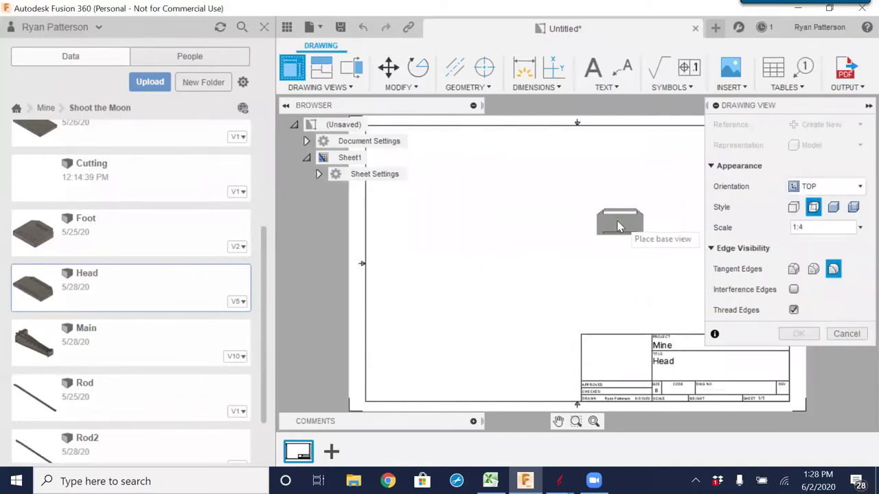
{"action": "left_click", "coordinate": [860, 228]}
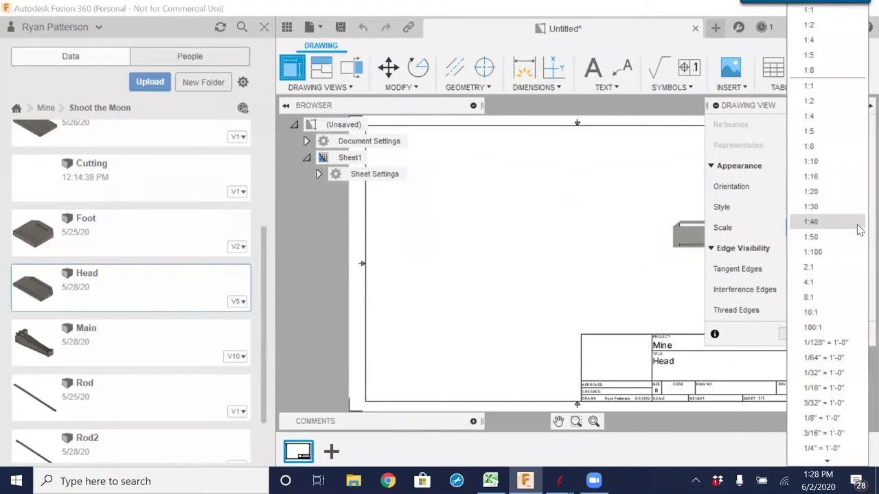
{"action": "left_click", "coordinate": [810, 101]}
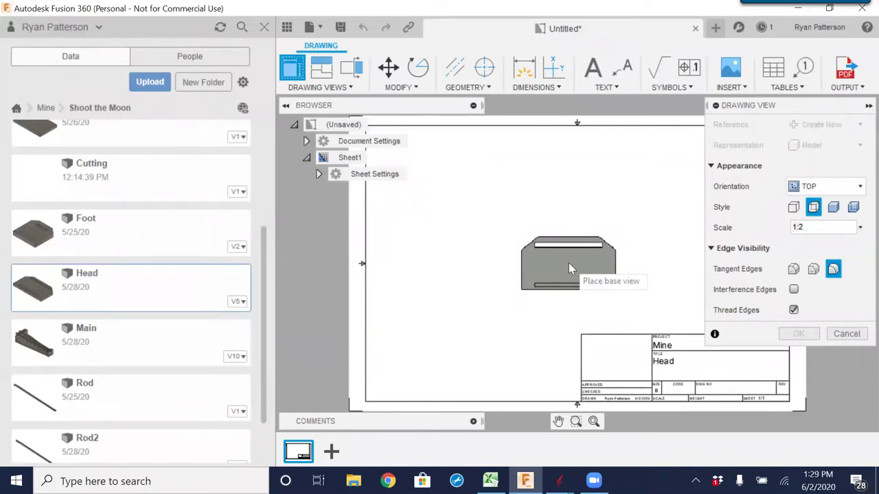
{"action": "left_click", "coordinate": [519, 253]}
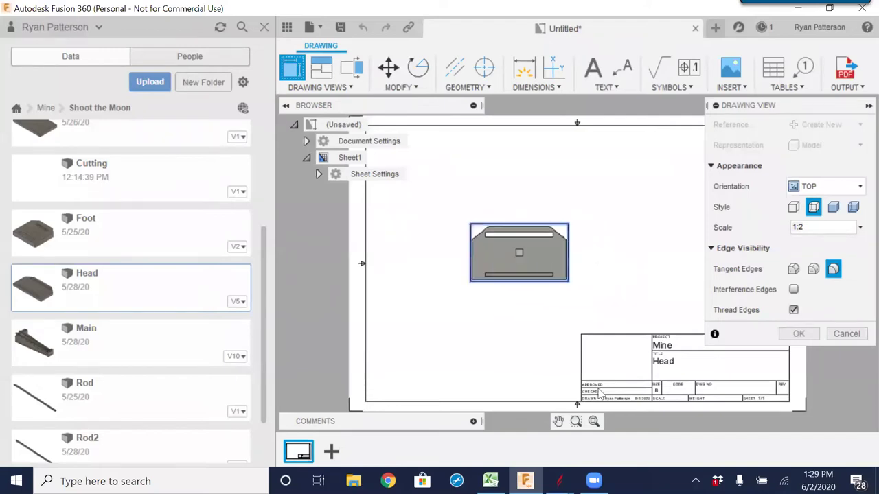
{"action": "left_click", "coordinate": [800, 334]}
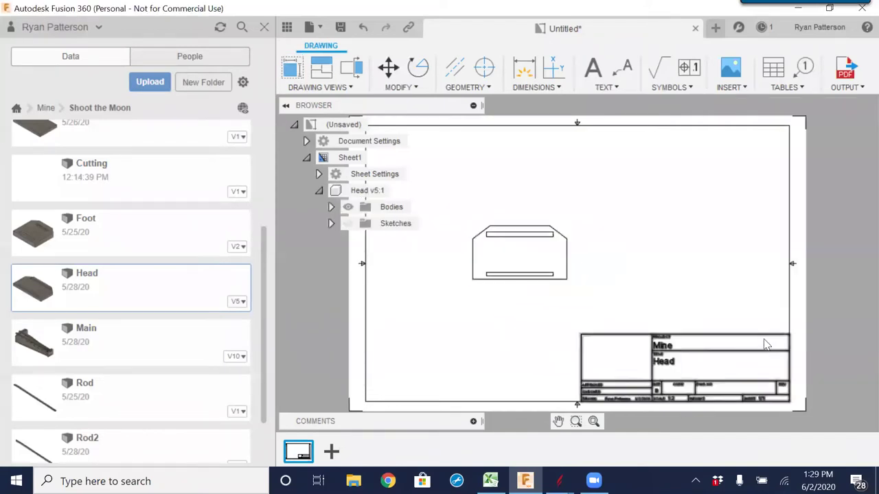
- Delete the Head drawing's title block and sheet border
{"action": "left_click", "coordinate": [764, 342]}
{"action": "key", "text": "Delete"}
{"action": "left_click", "coordinate": [790, 304]}
{"action": "key", "text": "Delete"}
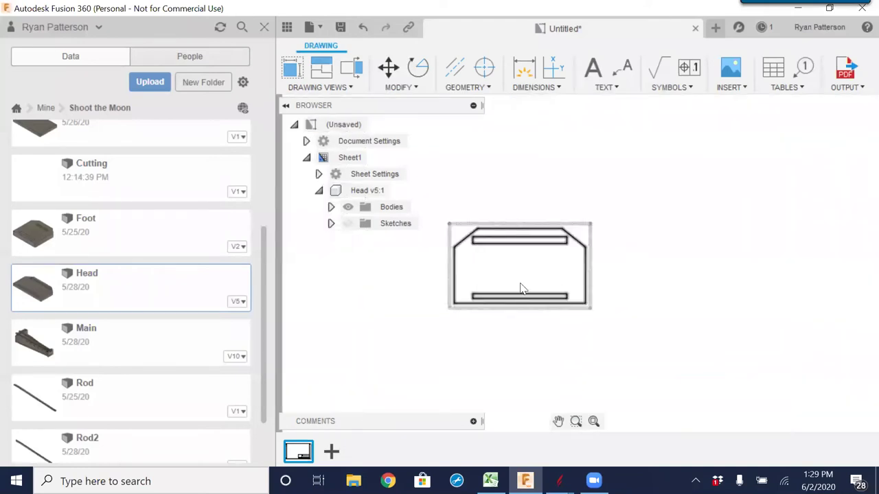
- Add a horizontal overall width dimension of 7 above the Head view
{"action": "left_click", "coordinate": [526, 69]}
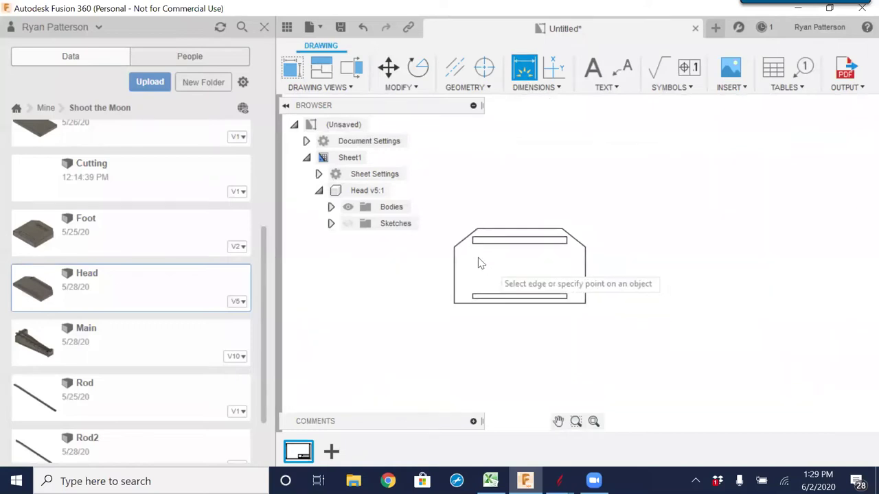
{"action": "left_click", "coordinate": [454, 249]}
{"action": "left_click", "coordinate": [583, 245]}
{"action": "left_click", "coordinate": [522, 210]}
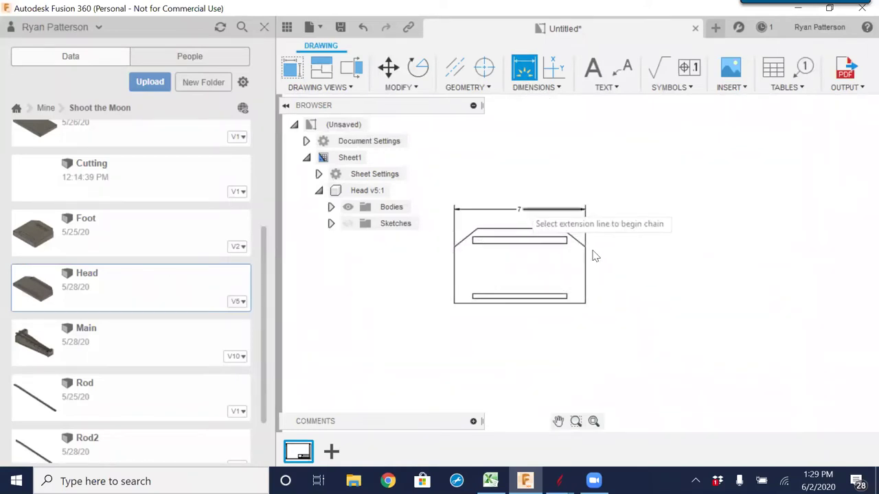
{"action": "scroll", "coordinate": [514, 210], "scroll_direction": "up", "scroll_amount": 4}
{"action": "scroll", "coordinate": [590, 322], "scroll_direction": "down", "scroll_amount": 5}
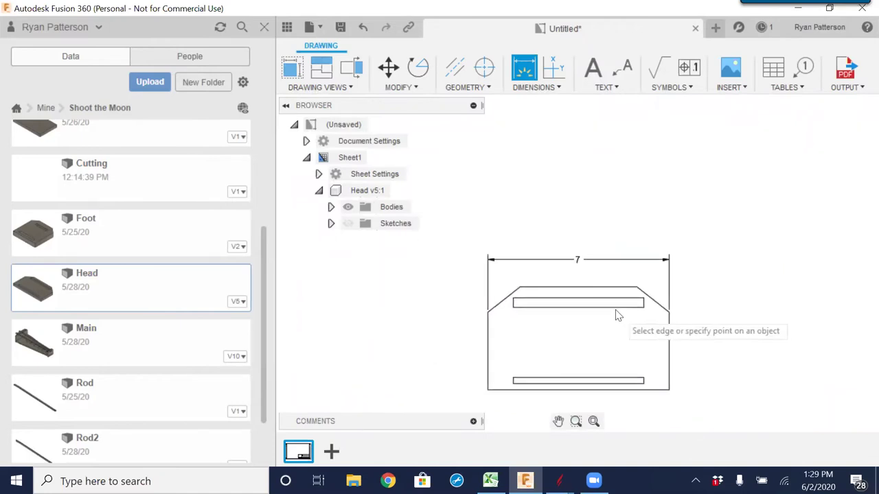
{"action": "key", "text": "Escape"}
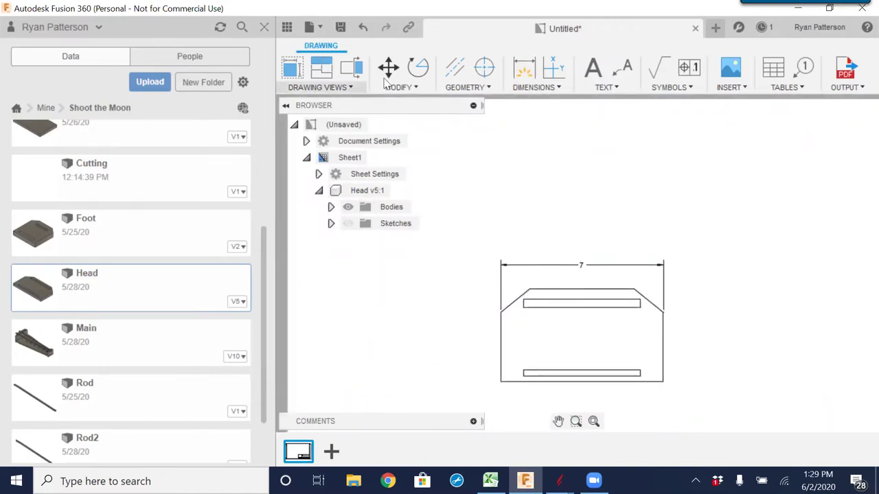
{"action": "left_click", "coordinate": [856, 88]}
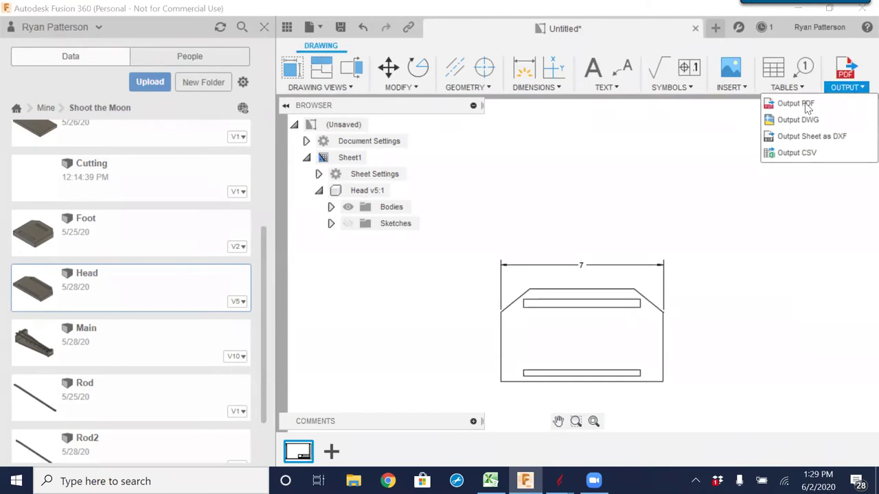
- Export the Head sheet as Head.dxf into Downloads and return to the Aspire job
{"action": "left_click", "coordinate": [803, 137]}
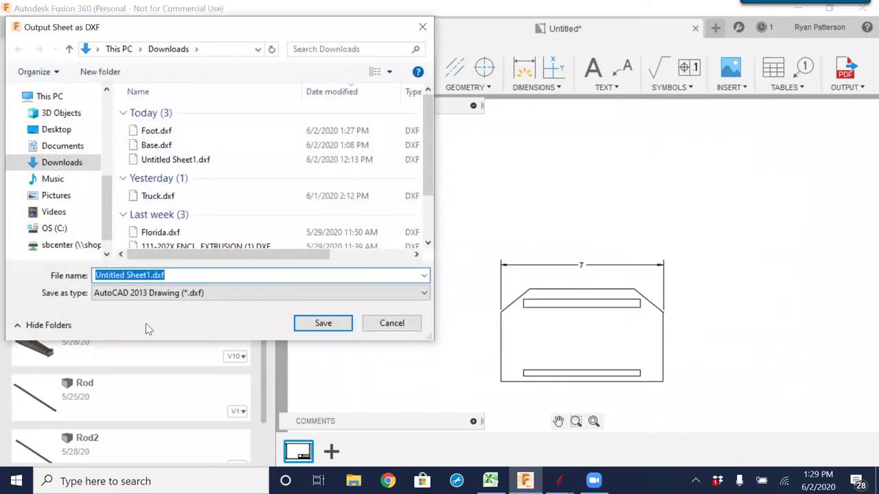
{"action": "type", "text": "Head"}
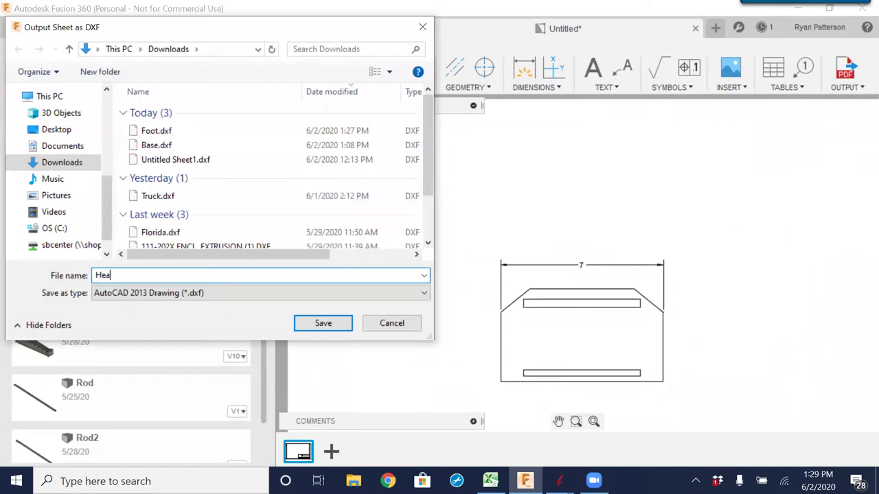
{"action": "left_click", "coordinate": [326, 323]}
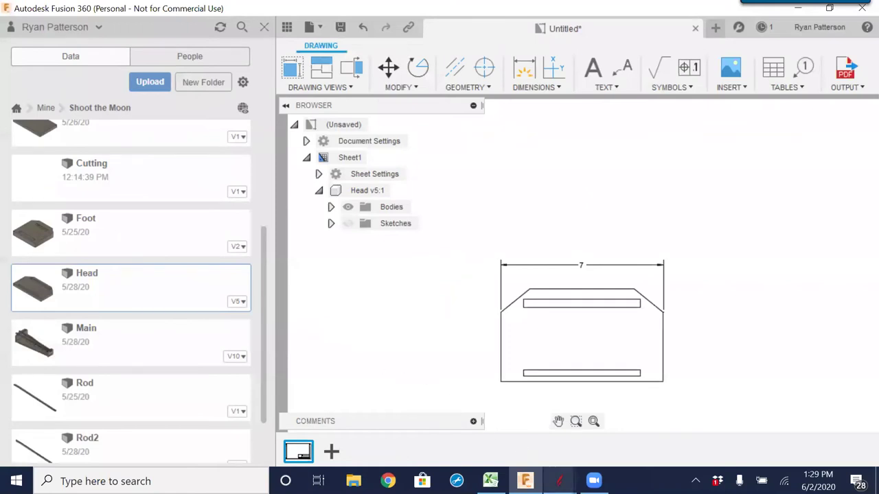
{"action": "mouse_move", "coordinate": [560, 480]}
{"action": "left_click", "coordinate": [608, 389]}
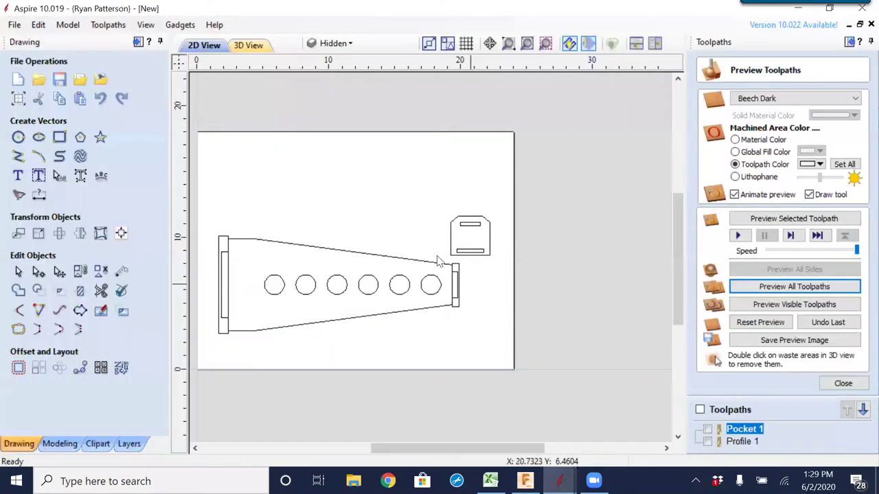
- Import Head.dxf as vectors into the Aspire plate job
{"action": "left_click", "coordinate": [80, 79]}
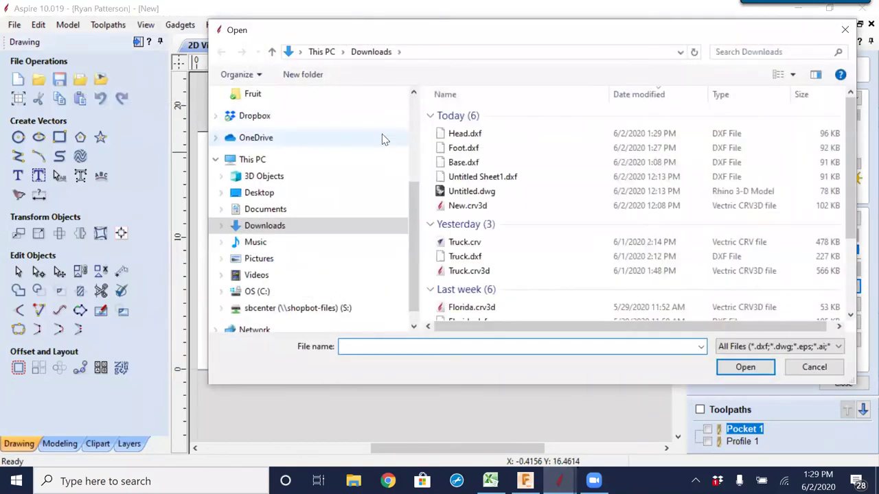
{"action": "double_click", "coordinate": [460, 135]}
{"action": "middle_click_drag", "start_coordinate": [267, 311], "coordinate": [420, 298]}
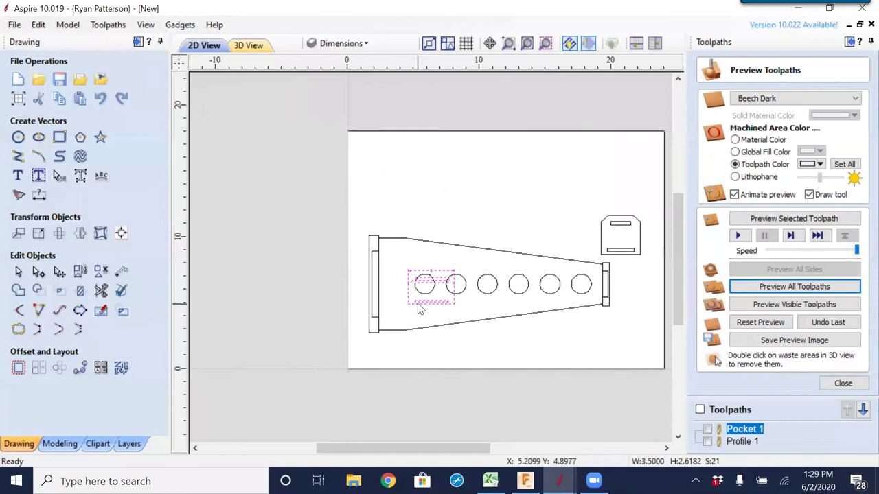
{"action": "scroll", "coordinate": [414, 298], "scroll_direction": "up", "scroll_amount": 4}
{"action": "scroll", "coordinate": [401, 272], "scroll_direction": "down", "scroll_amount": 2}
{"action": "left_click", "coordinate": [398, 265]}
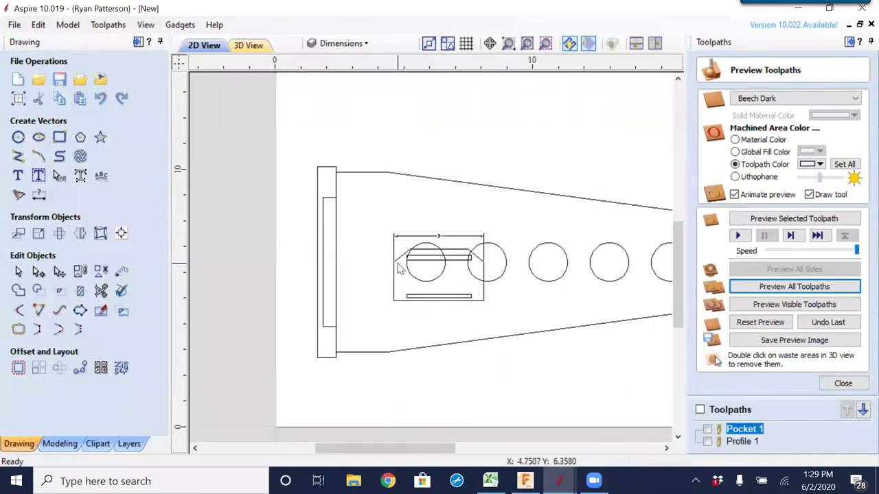
- Select the Head outline's slots, edges, diagonals and dimension pieces
{"action": "scroll", "coordinate": [471, 260], "scroll_direction": "up", "scroll_amount": 3}
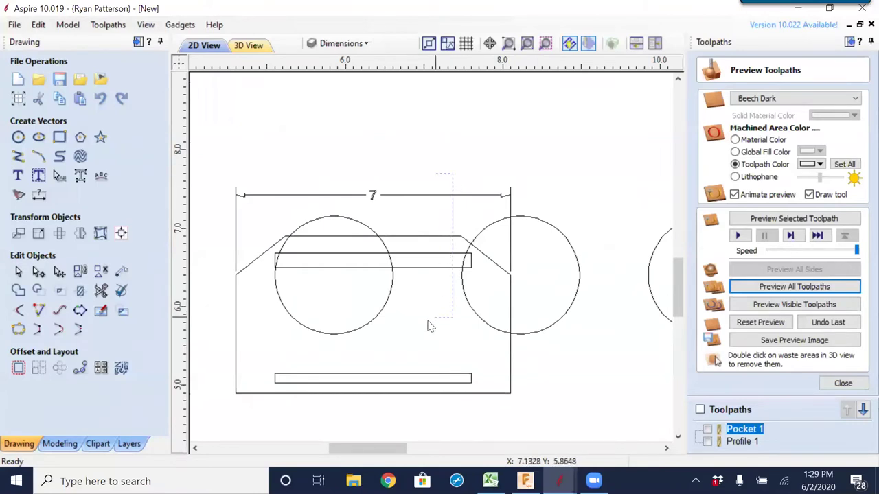
{"action": "left_click_drag", "start_coordinate": [429, 326], "coordinate": [431, 324]}
{"action": "left_click", "coordinate": [491, 259], "text": "shift"}
{"action": "left_click", "coordinate": [493, 195], "text": "shift"}
{"action": "left_click_drag", "start_coordinate": [484, 178], "coordinate": [528, 214], "text": "shift"}
{"action": "left_click_drag", "start_coordinate": [217, 157], "coordinate": [257, 226], "text": "shift"}
{"action": "left_click", "coordinate": [245, 278], "text": "shift"}
{"action": "left_click_drag", "start_coordinate": [278, 188], "coordinate": [256, 225], "text": "shift"}
{"action": "left_click", "coordinate": [235, 264], "text": "shift"}
{"action": "left_click_drag", "start_coordinate": [222, 409], "coordinate": [438, 390], "text": "shift"}
{"action": "left_click_drag", "start_coordinate": [531, 356], "coordinate": [439, 412], "text": "shift"}
{"action": "left_click_drag", "start_coordinate": [438, 337], "coordinate": [361, 415], "text": "shift"}
- Add the remaining slot ends and 7 dimension text, then drag the Head outline above the plate
{"action": "scroll", "coordinate": [278, 261], "scroll_direction": "up", "scroll_amount": 4}
{"action": "scroll", "coordinate": [274, 261], "scroll_direction": "up", "scroll_amount": 1}
{"action": "left_click", "coordinate": [256, 247], "text": "shift"}
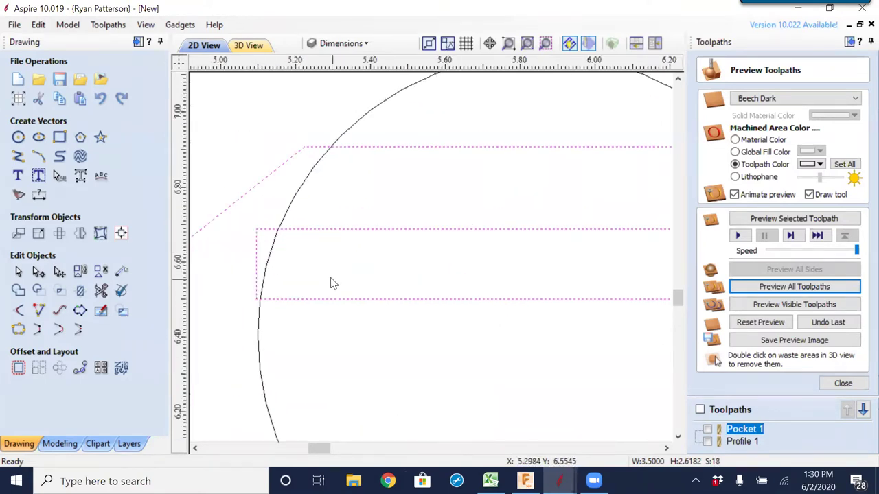
{"action": "scroll", "coordinate": [330, 281], "scroll_direction": "down", "scroll_amount": 5}
{"action": "left_click", "coordinate": [557, 274], "text": "shift"}
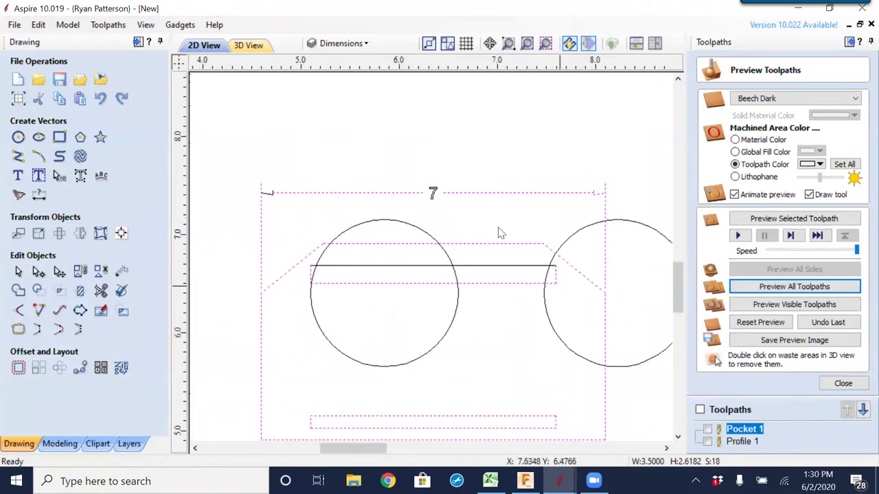
{"action": "left_click_drag", "start_coordinate": [511, 254], "coordinate": [501, 273], "text": "shift"}
{"action": "left_click_drag", "start_coordinate": [412, 166], "coordinate": [464, 214], "text": "shift"}
{"action": "left_click_drag", "start_coordinate": [232, 174], "coordinate": [300, 236], "text": "shift"}
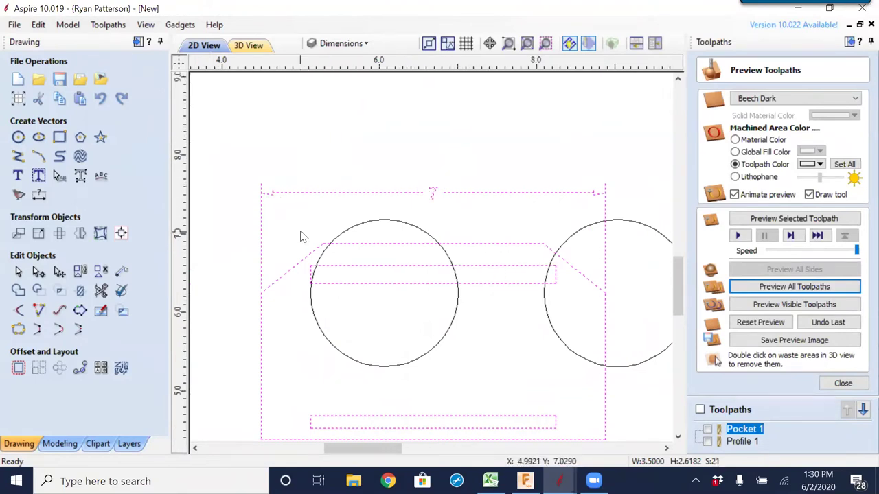
{"action": "scroll", "coordinate": [302, 237], "scroll_direction": "down", "scroll_amount": 5}
{"action": "scroll", "coordinate": [346, 255], "scroll_direction": "down", "scroll_amount": 2}
{"action": "left_click_drag", "start_coordinate": [353, 253], "coordinate": [398, 122]}
- Move the Head vectors higher so they sit clear above the base plate, then deselect them
{"action": "scroll", "coordinate": [455, 151], "scroll_direction": "up", "scroll_amount": 3}
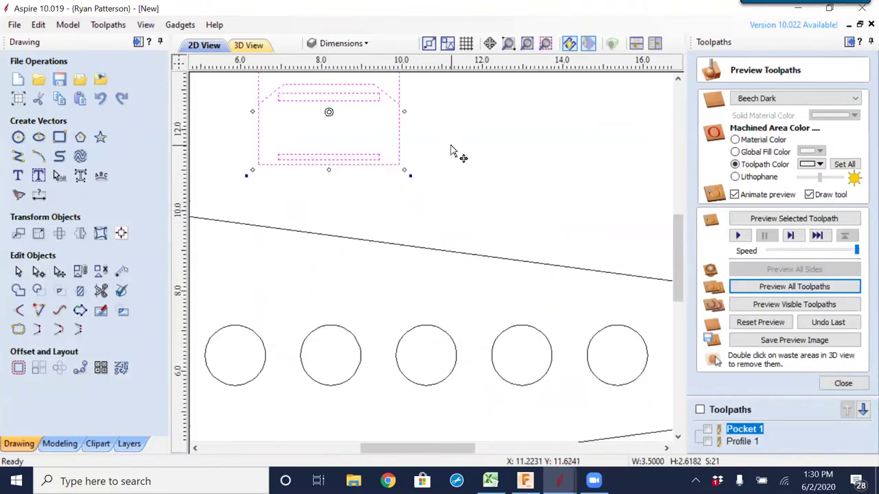
{"action": "scroll", "coordinate": [523, 290], "scroll_direction": "down", "scroll_amount": 2}
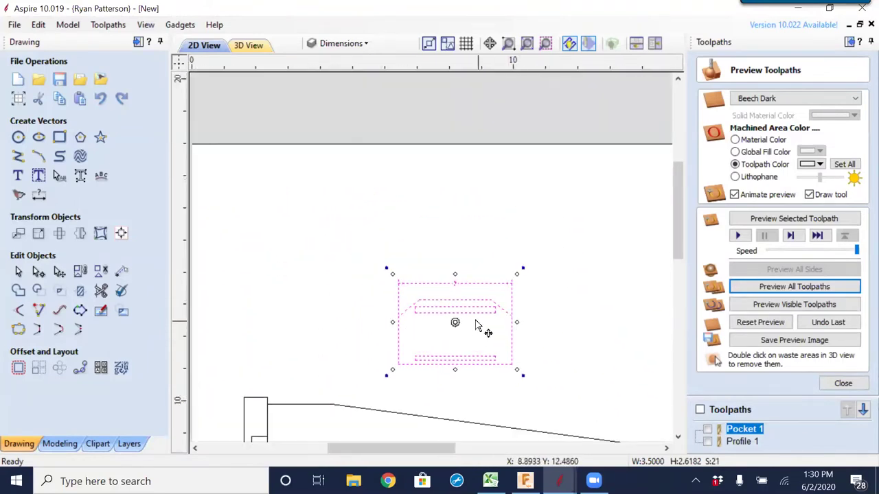
{"action": "left_click_drag", "start_coordinate": [469, 308], "coordinate": [475, 213]}
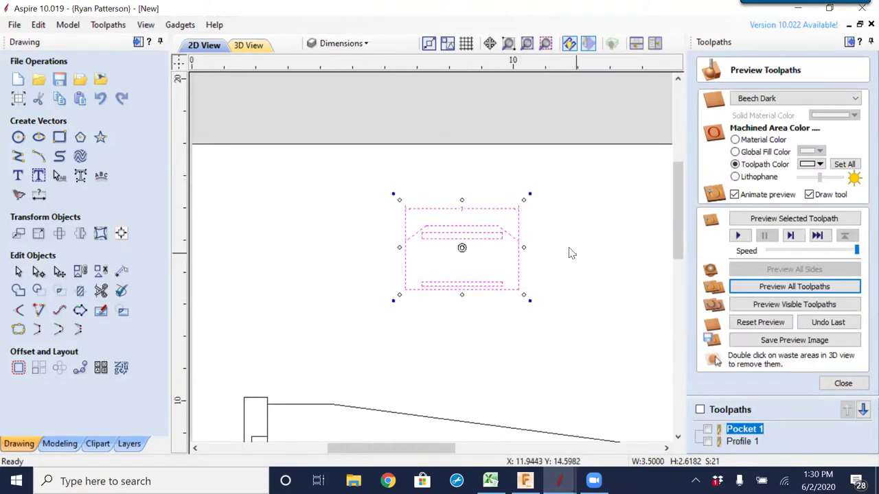
{"action": "left_click", "coordinate": [556, 250]}
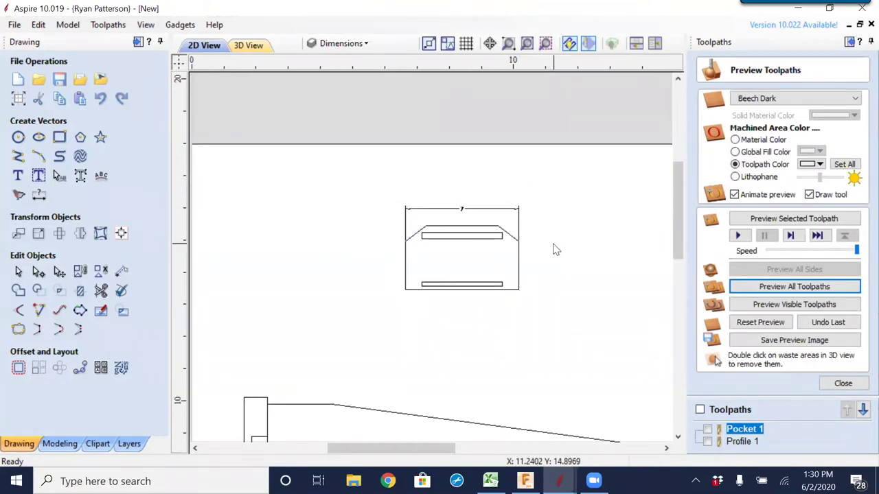
- Zoom in on the Head drawing and select its outer outline
{"action": "scroll", "coordinate": [456, 193], "scroll_direction": "up", "scroll_amount": 3}
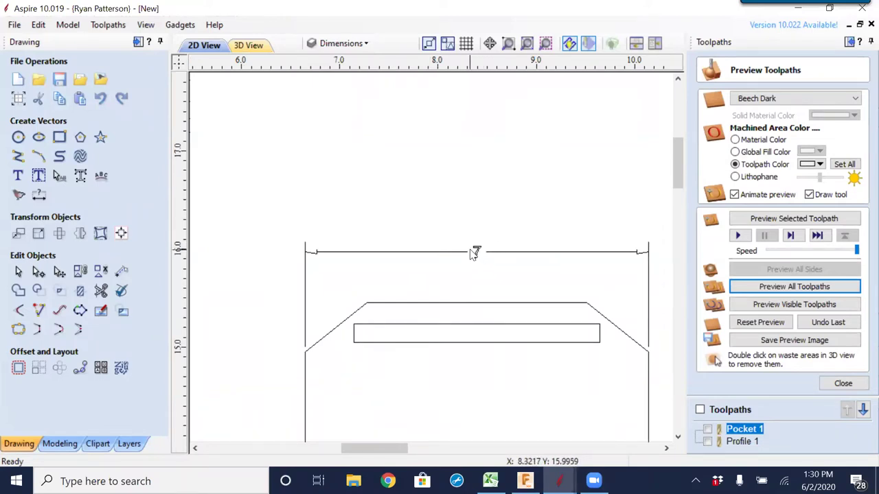
{"action": "scroll", "coordinate": [475, 253], "scroll_direction": "down", "scroll_amount": 1}
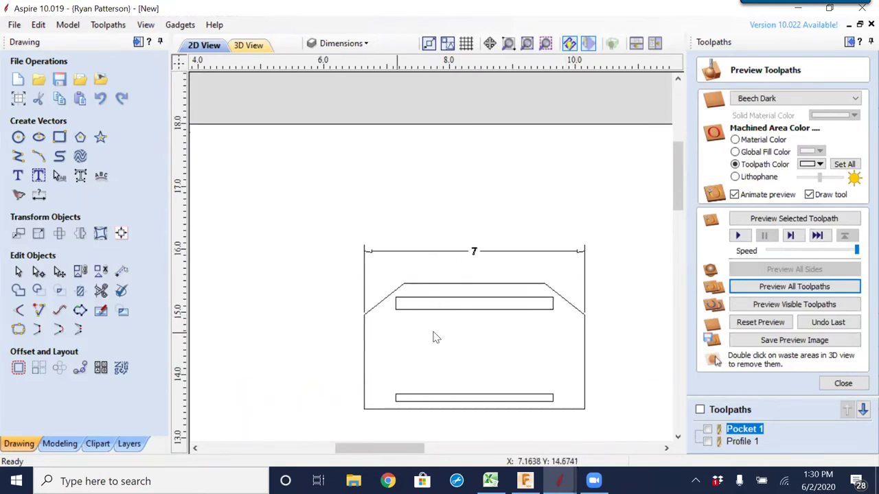
{"action": "scroll", "coordinate": [435, 338], "scroll_direction": "down", "scroll_amount": 1}
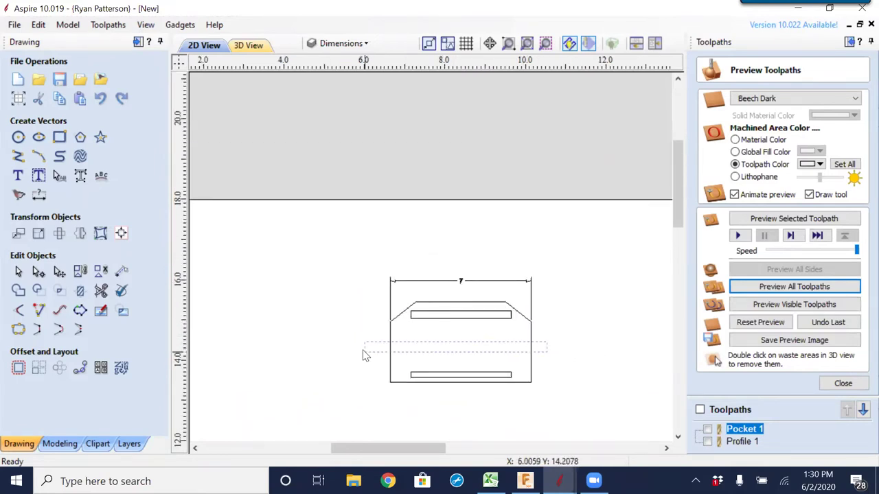
{"action": "left_click", "coordinate": [389, 336]}
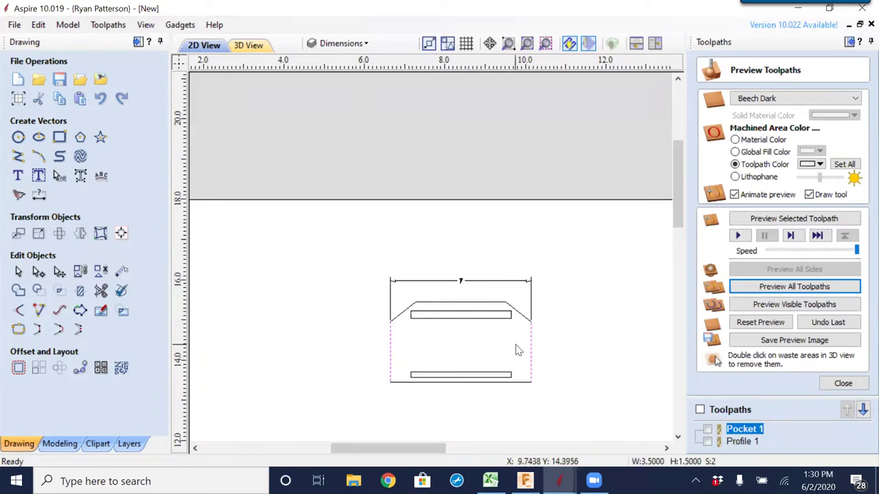
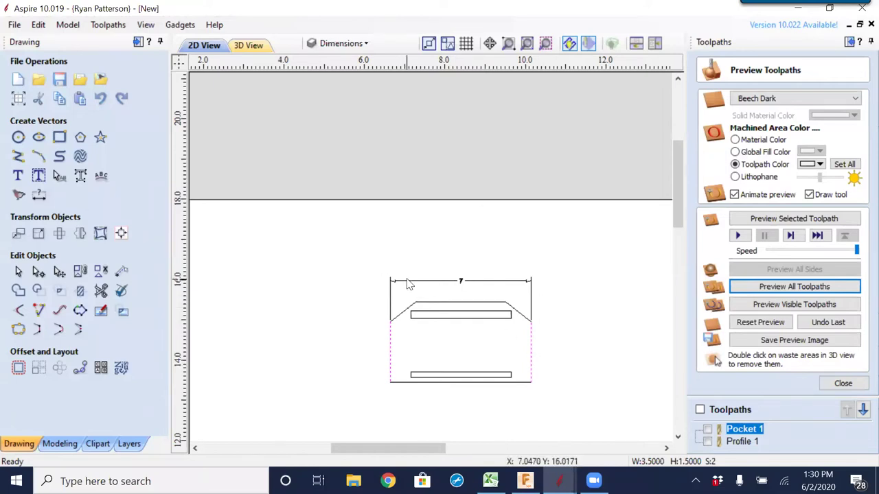
- Scale the copied part outline to 7 inches wide by 4 inches tall with Link XY kept on
{"action": "left_click_drag", "start_coordinate": [528, 265], "coordinate": [359, 273]}
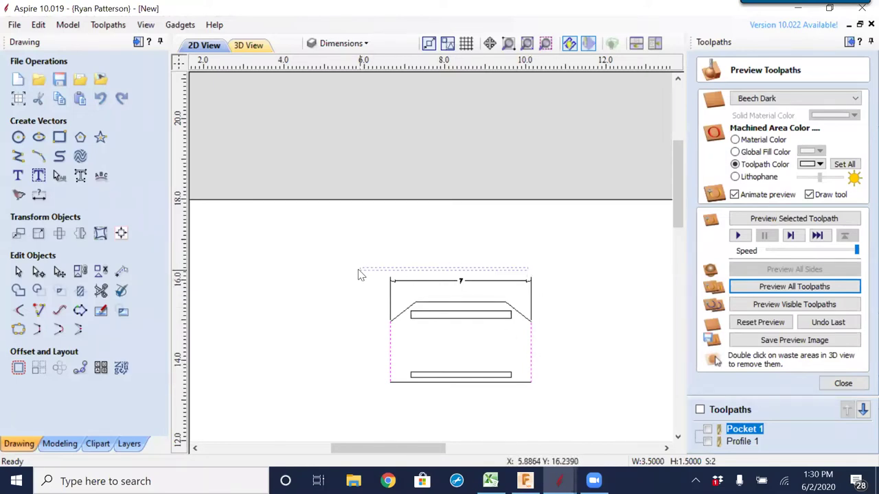
{"action": "mouse_move", "coordinate": [529, 273]}
{"action": "left_mouse_down"}
{"action": "mouse_move", "coordinate": [355, 295]}
{"action": "mouse_move", "coordinate": [594, 416]}
{"action": "left_mouse_up"}
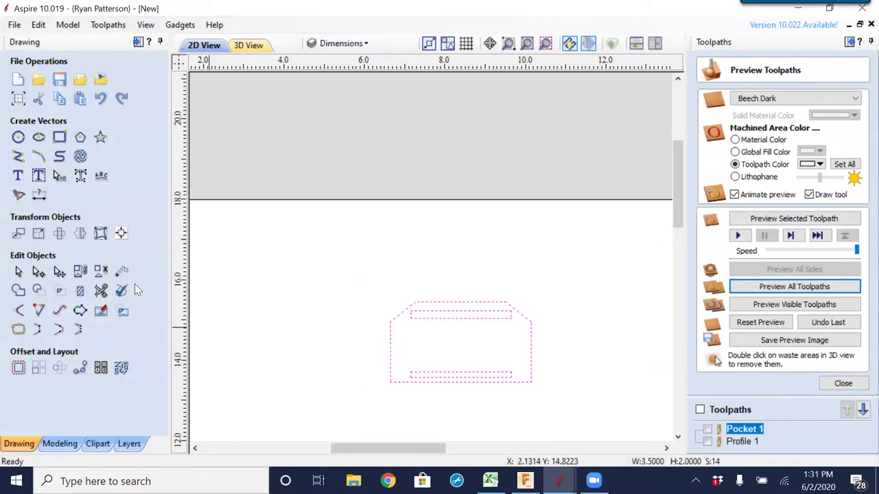
{"action": "left_click", "coordinate": [38, 235]}
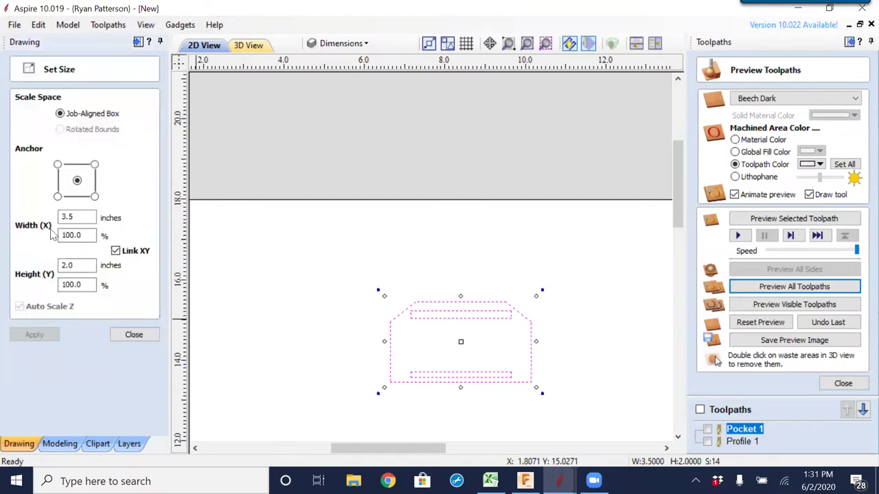
{"action": "left_click_drag", "start_coordinate": [81, 217], "coordinate": [30, 222]}
{"action": "type", "text": "7"}
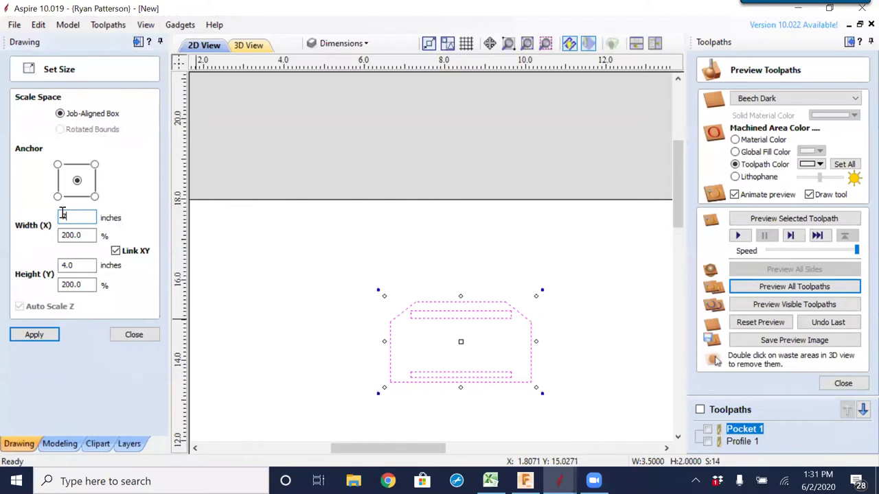
{"action": "left_click", "coordinate": [48, 336]}
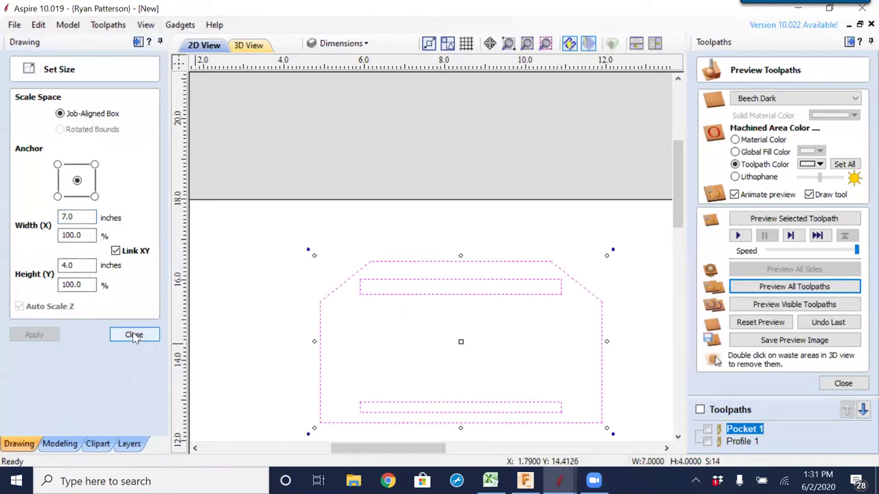
{"action": "left_click", "coordinate": [134, 335]}
{"action": "scroll", "coordinate": [434, 325], "scroll_direction": "down", "scroll_amount": 3}
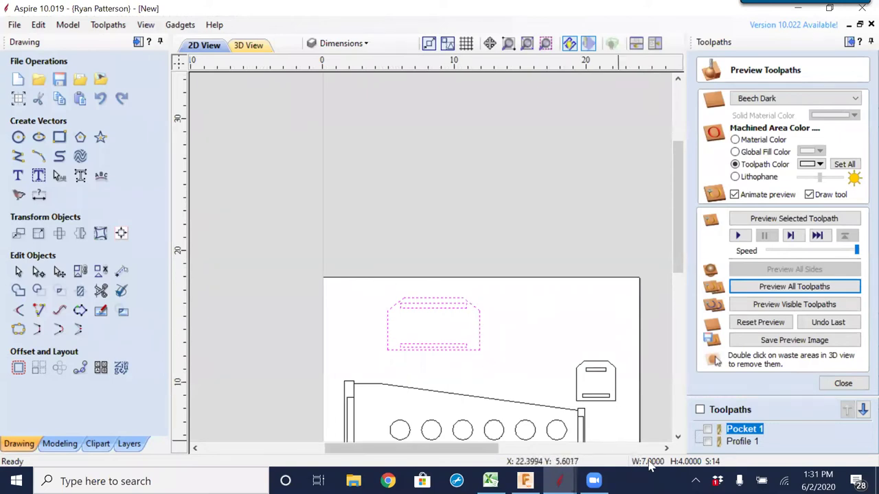
{"action": "left_click", "coordinate": [537, 337]}
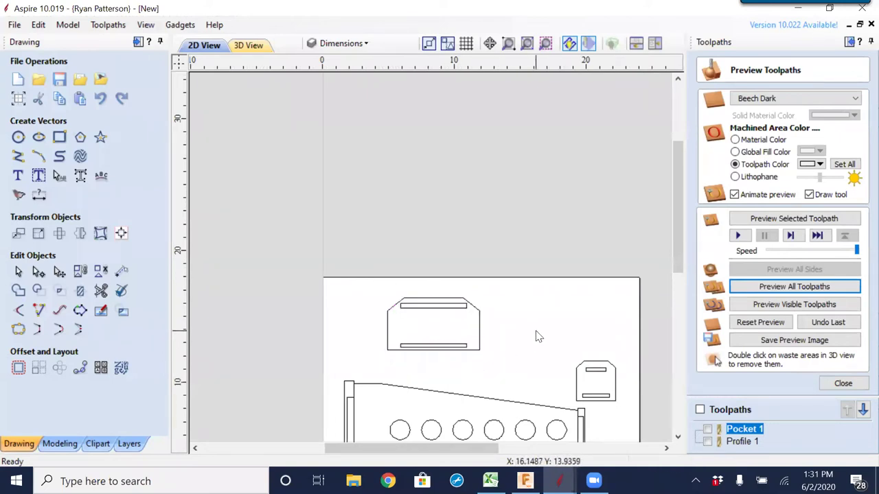
{"action": "scroll", "coordinate": [538, 336], "scroll_direction": "down", "scroll_amount": 2}
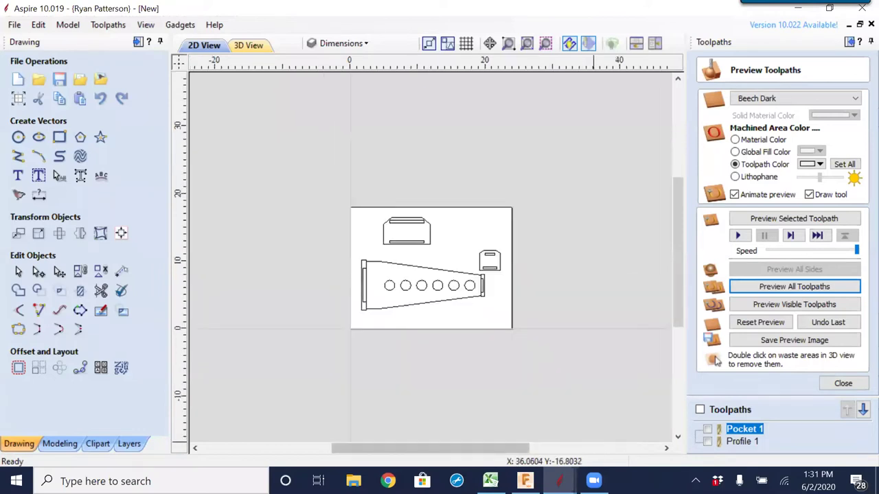
- Switch to Fusion 360 and close the Head drawing tab, choosing Don't Save
{"action": "key", "text": "alt+Tab"}
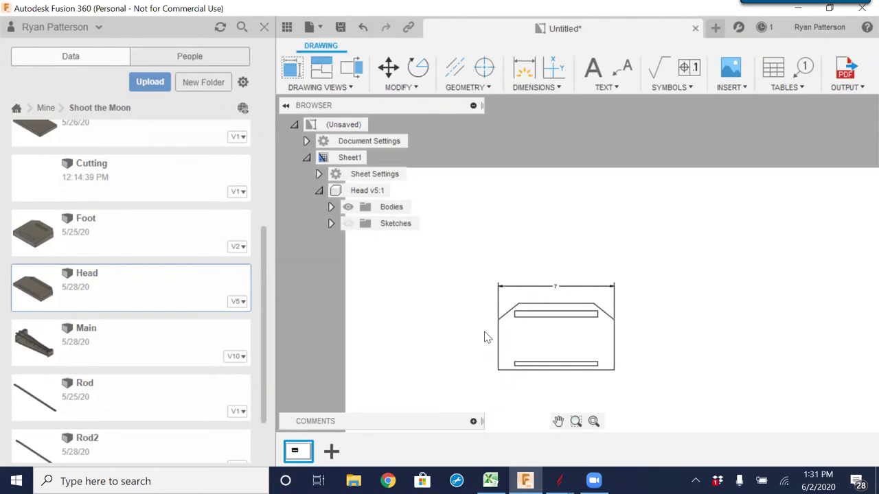
{"action": "scroll", "coordinate": [532, 308], "scroll_direction": "down", "scroll_amount": 4}
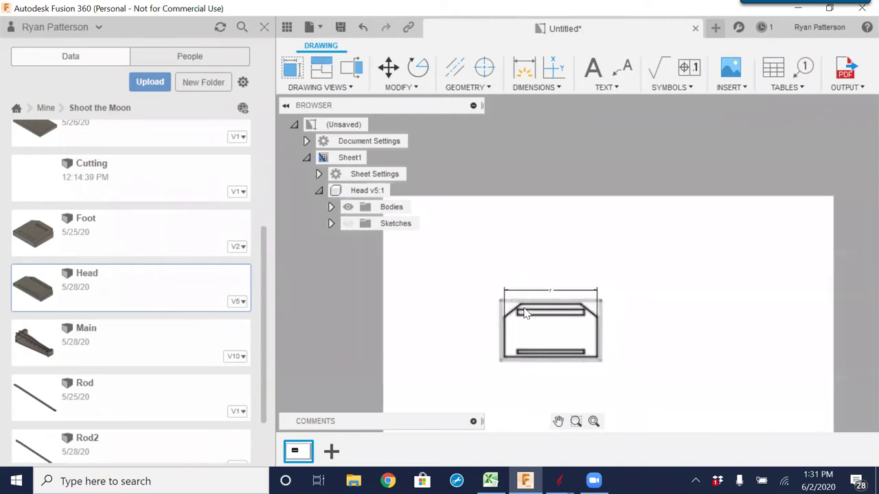
{"action": "middle_click_drag", "start_coordinate": [612, 329], "coordinate": [584, 246]}
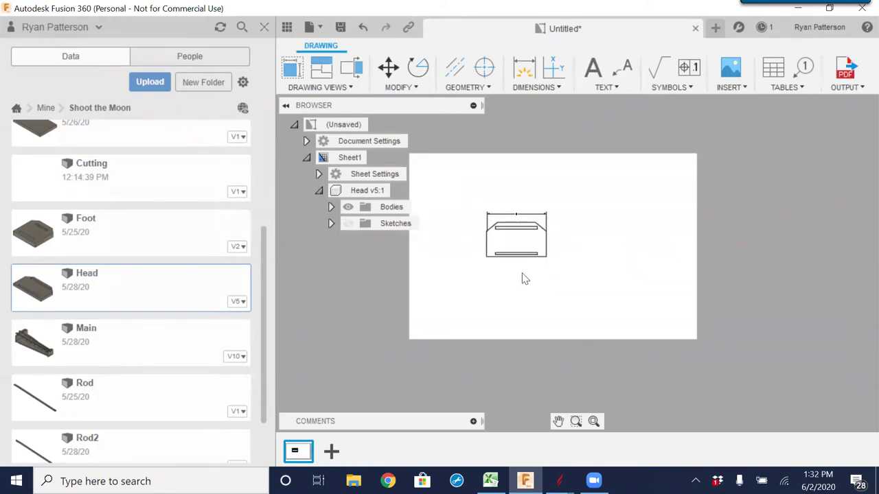
{"action": "scroll", "coordinate": [549, 254], "scroll_direction": "up", "scroll_amount": 1}
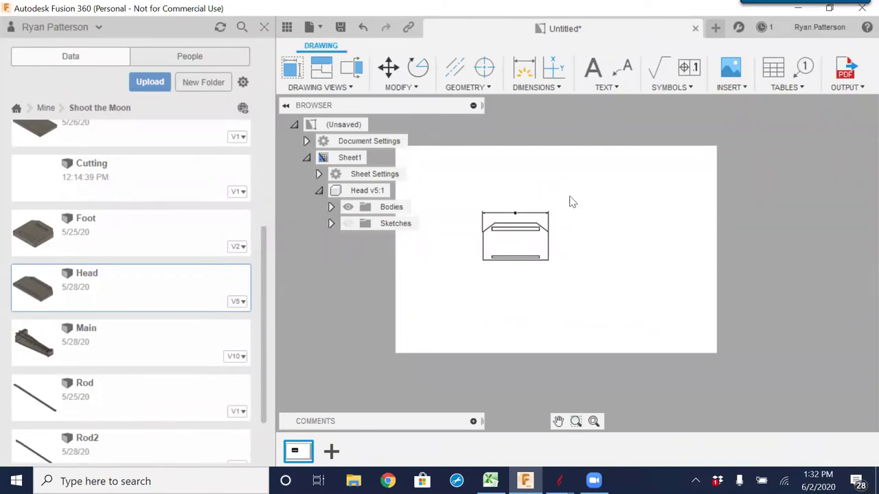
{"action": "left_click", "coordinate": [695, 29]}
{"action": "left_click", "coordinate": [440, 259]}
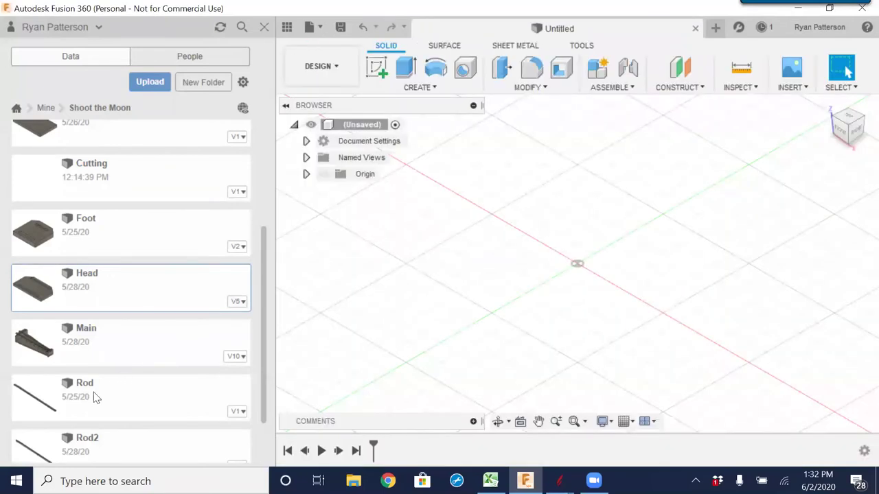
{"action": "left_click", "coordinate": [92, 398]}
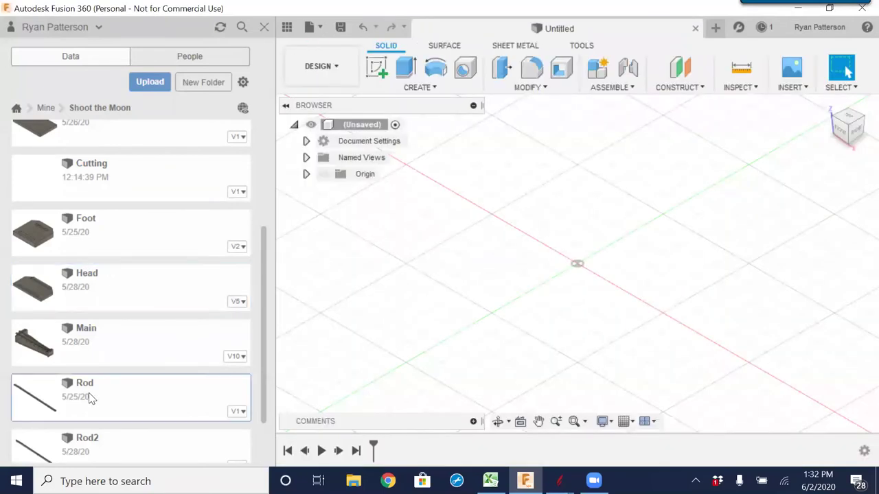
{"action": "right_click", "coordinate": [93, 398]}
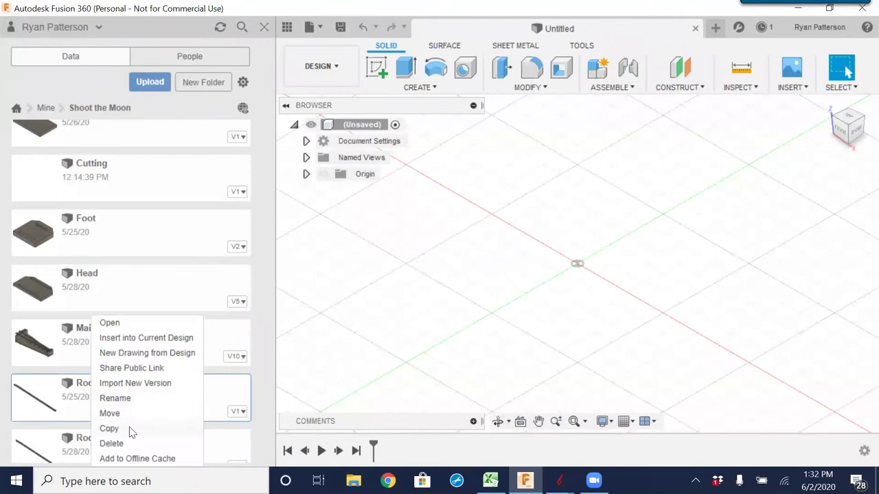
{"action": "left_click", "coordinate": [149, 353]}
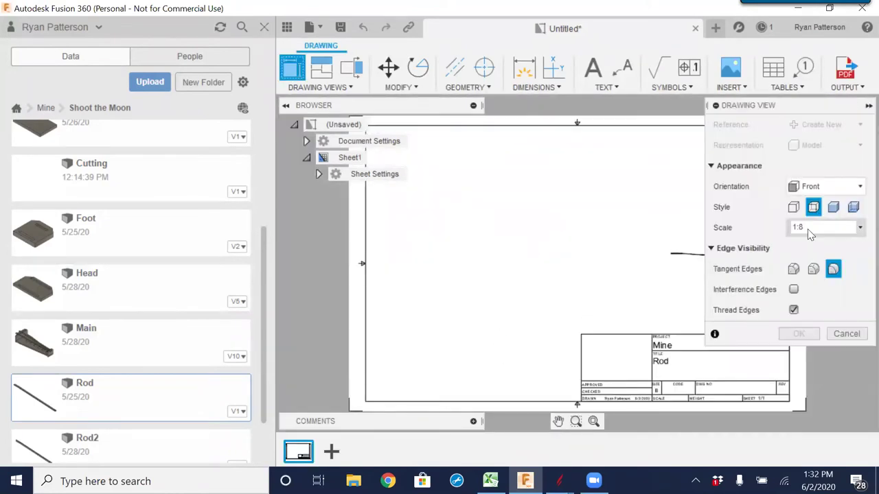
{"action": "left_click", "coordinate": [860, 190]}
{"action": "left_click", "coordinate": [808, 202]}
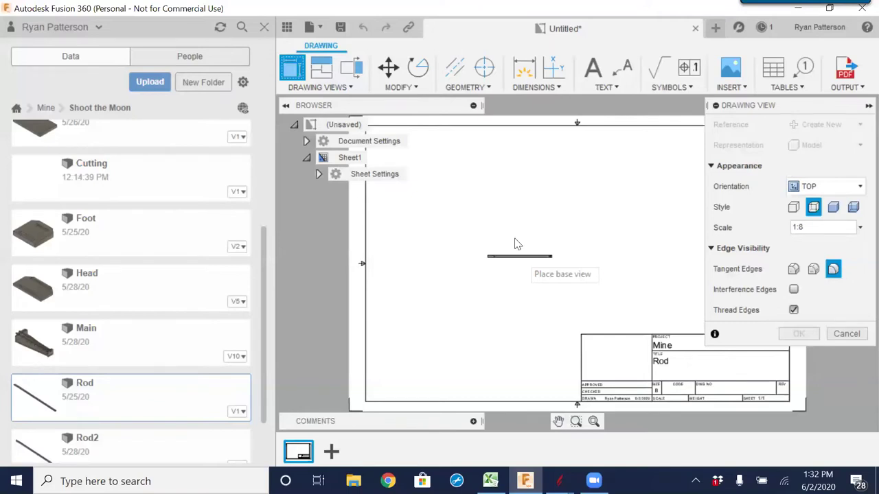
{"action": "left_click", "coordinate": [506, 214]}
{"action": "scroll", "coordinate": [508, 210], "scroll_direction": "up", "scroll_amount": 3}
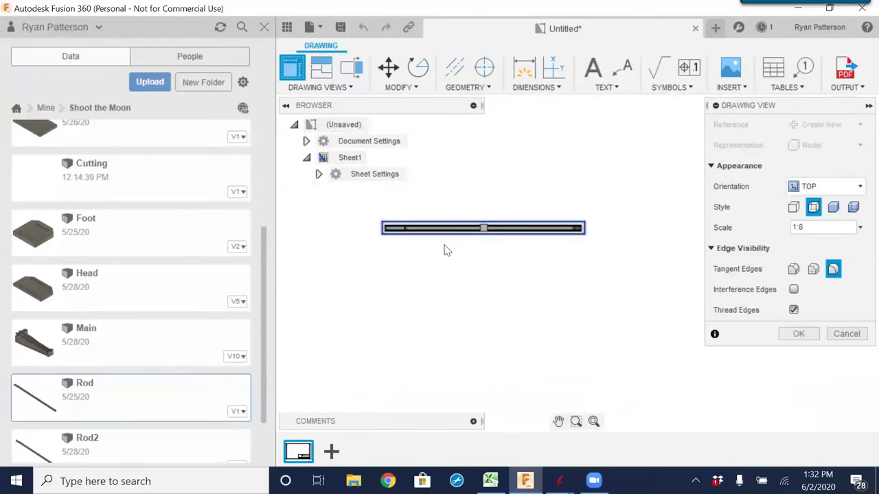
{"action": "scroll", "coordinate": [445, 249], "scroll_direction": "up", "scroll_amount": 2}
{"action": "left_click", "coordinate": [798, 333]}
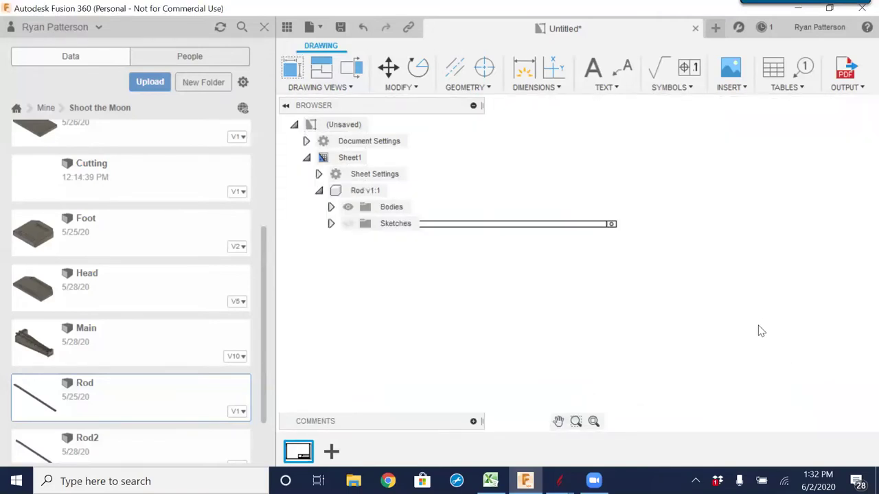
{"action": "middle_click_drag", "start_coordinate": [580, 264], "coordinate": [689, 311]}
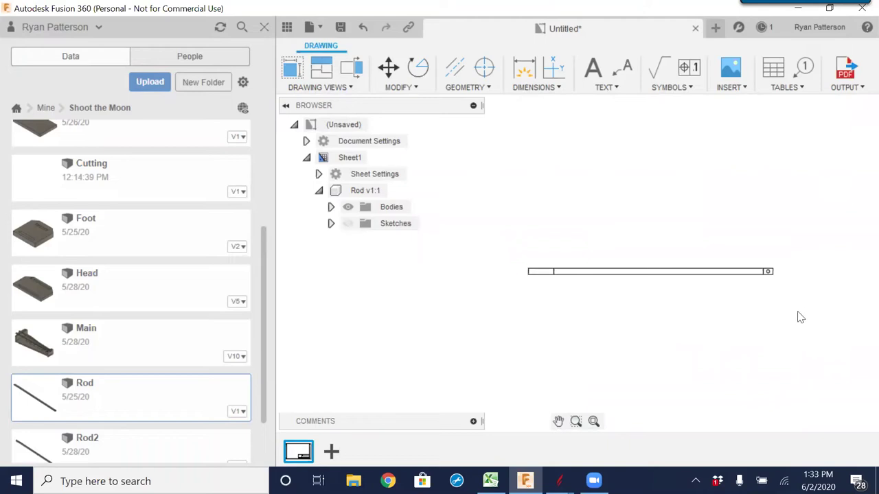
{"action": "key", "text": "ctrl+z"}
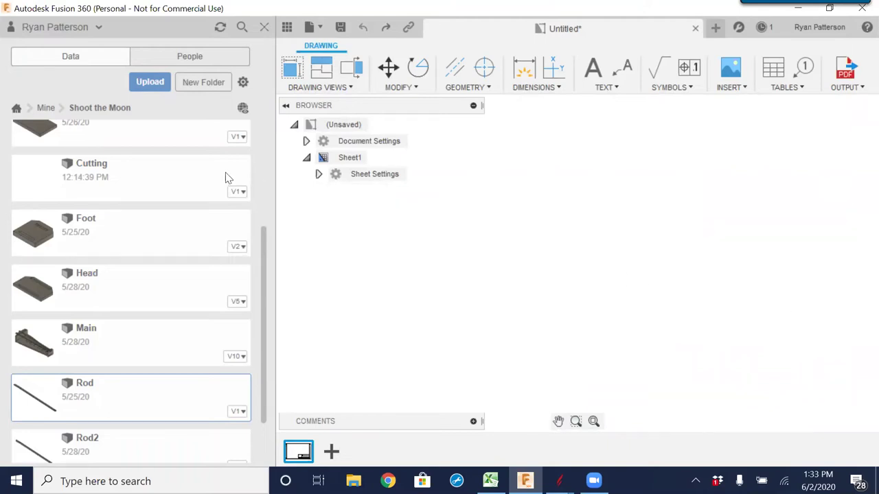
{"action": "left_click", "coordinate": [694, 29]}
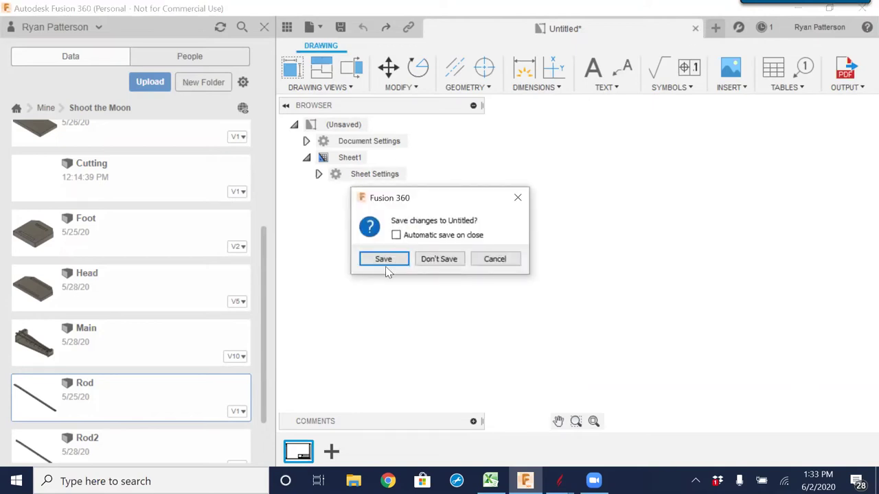
{"action": "left_click", "coordinate": [447, 258]}
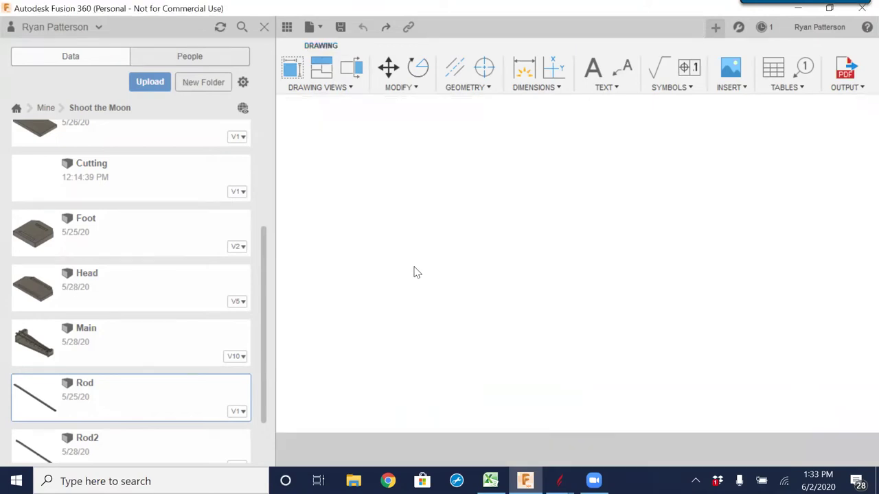
- Create a new drawing from the Rod design and place a 1:1 base view of the rod
{"action": "right_click", "coordinate": [106, 389]}
{"action": "left_click", "coordinate": [153, 353]}
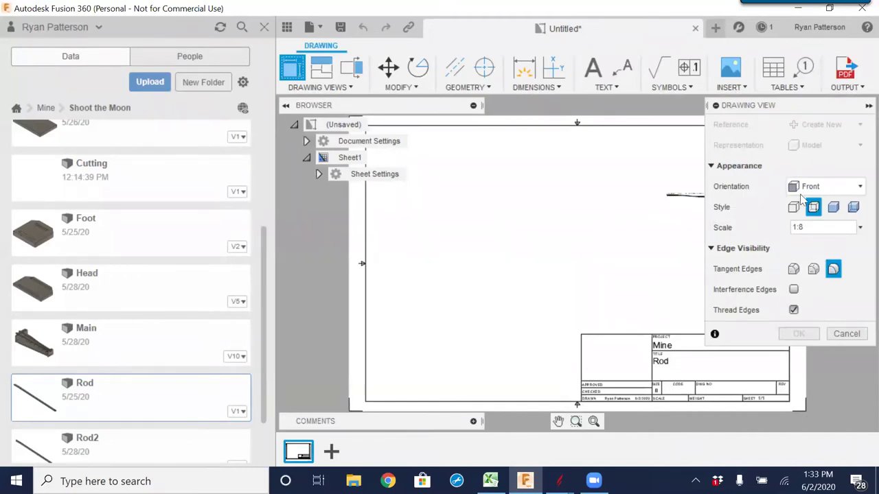
{"action": "left_click", "coordinate": [859, 227]}
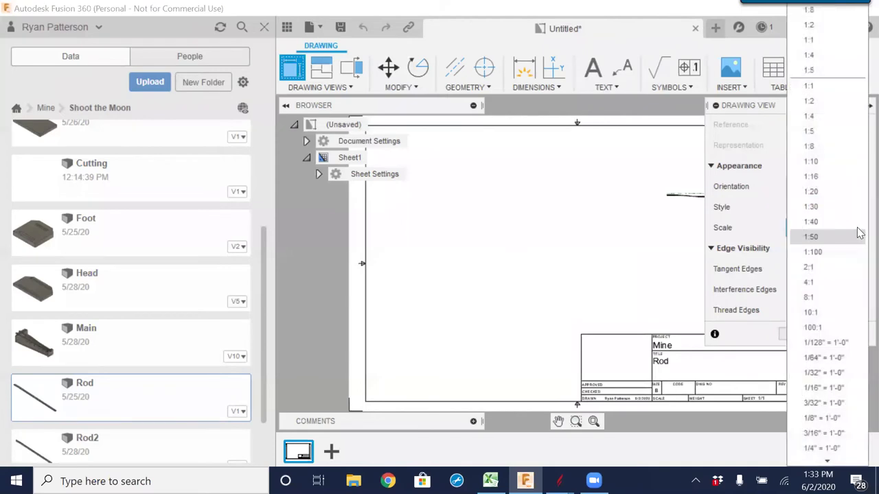
{"action": "left_click", "coordinate": [820, 88]}
{"action": "left_click", "coordinate": [660, 240]}
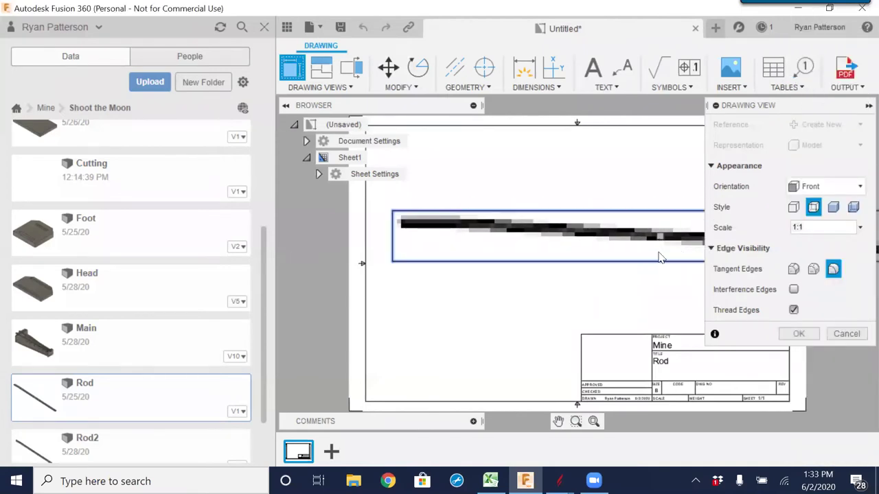
{"action": "left_click", "coordinate": [797, 334]}
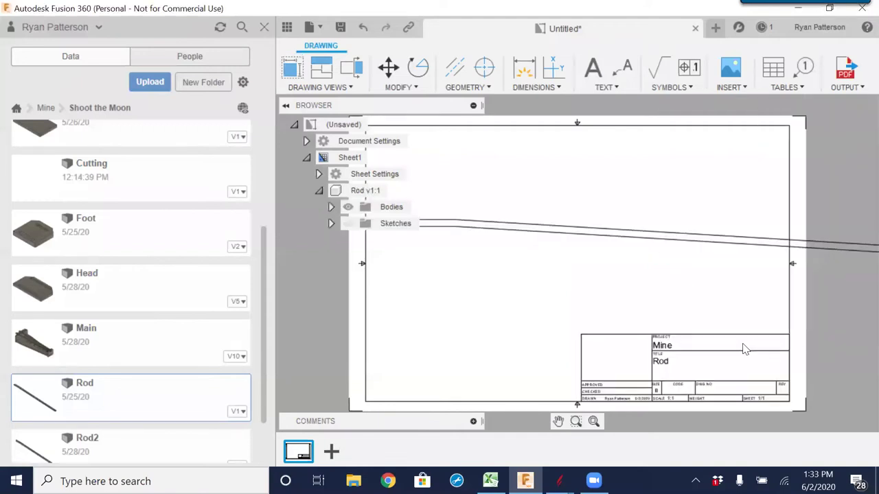
{"action": "scroll", "coordinate": [738, 346], "scroll_direction": "down", "scroll_amount": 1}
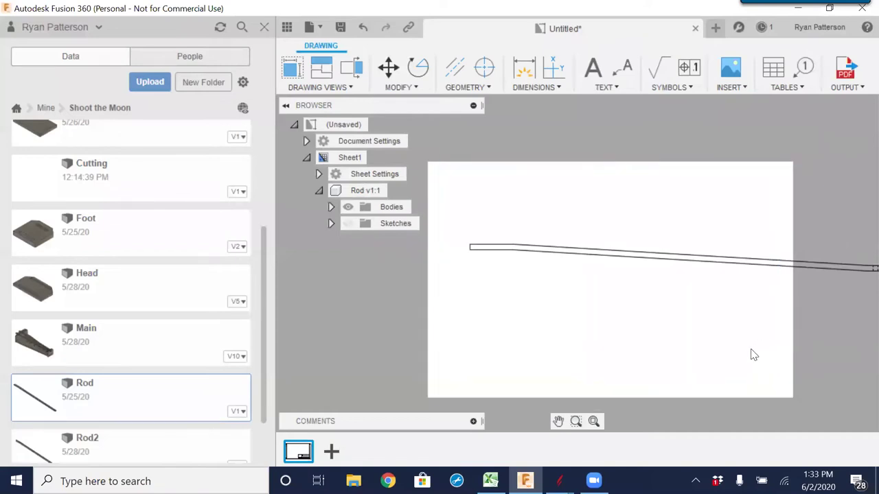
{"action": "scroll", "coordinate": [738, 343], "scroll_direction": "down", "scroll_amount": 3}
{"action": "middle_click_drag", "start_coordinate": [735, 333], "coordinate": [653, 298]}
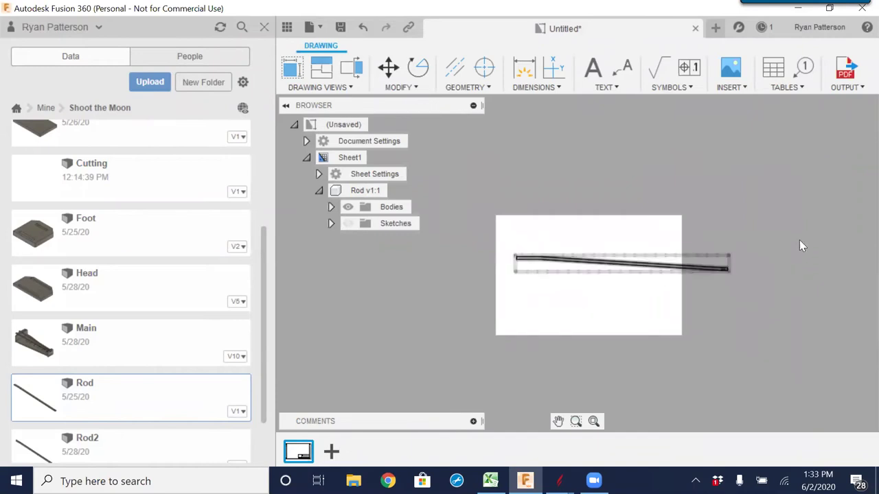
- Export the sheet as a DXF file saved as Rod in Downloads
{"action": "left_click", "coordinate": [846, 88]}
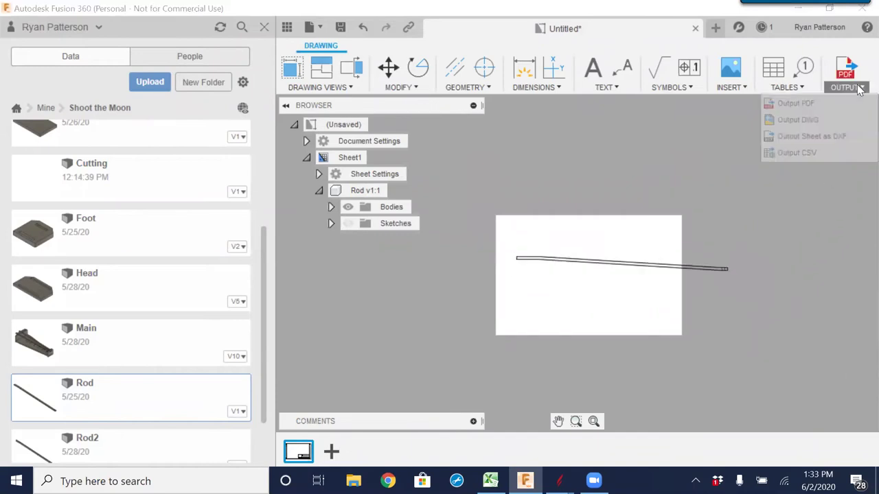
{"action": "left_click", "coordinate": [837, 137]}
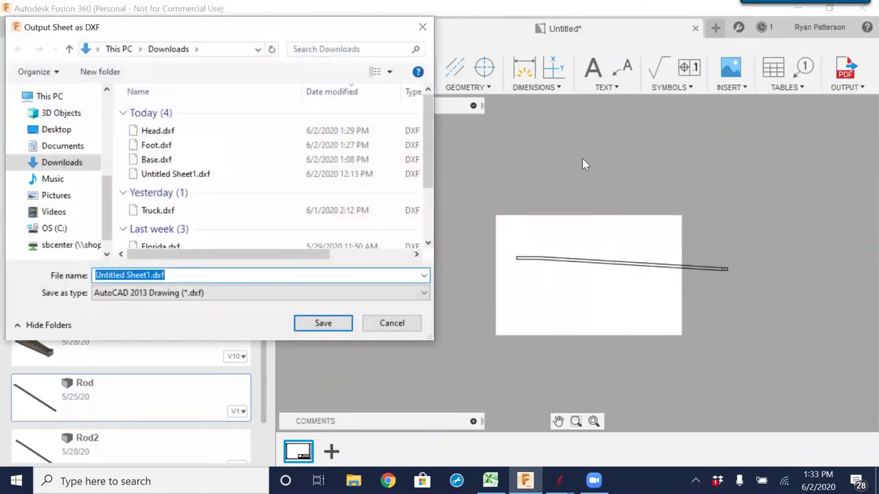
{"action": "type", "text": "Rod"}
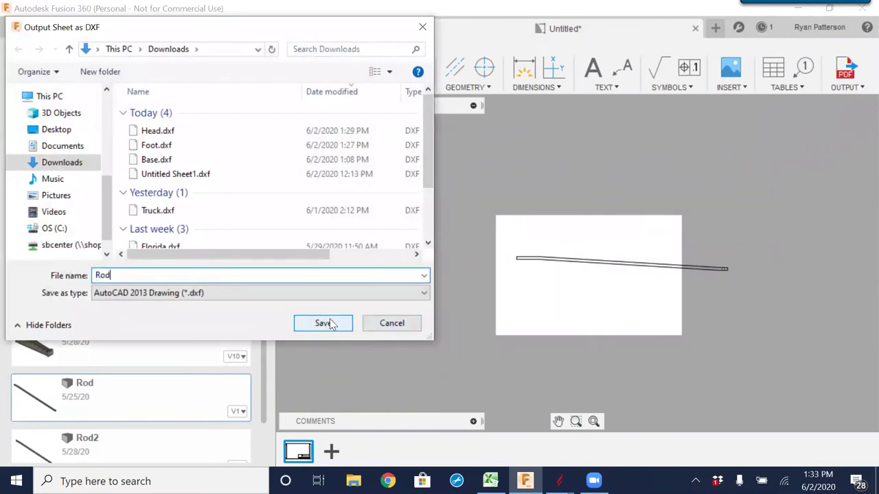
{"action": "left_click", "coordinate": [331, 321]}
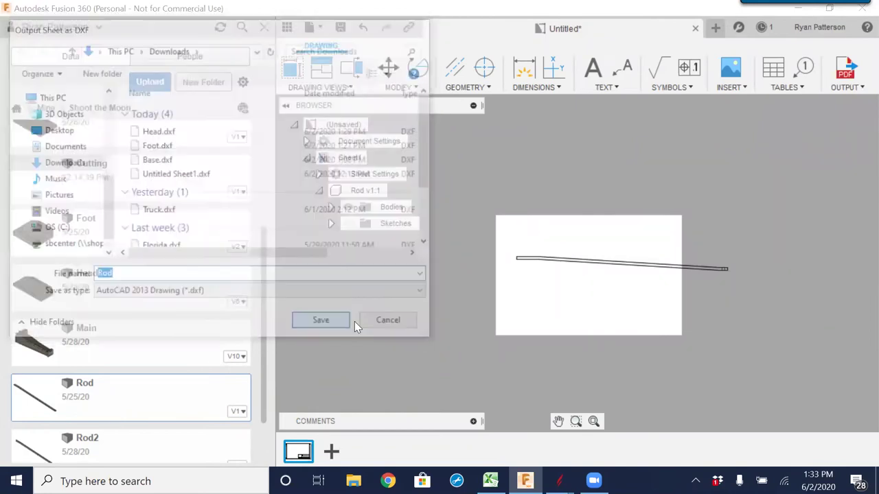
- Import Rod.dxf into the Aspire layout and move the rod below the tapered part
{"action": "mouse_move", "coordinate": [559, 481]}
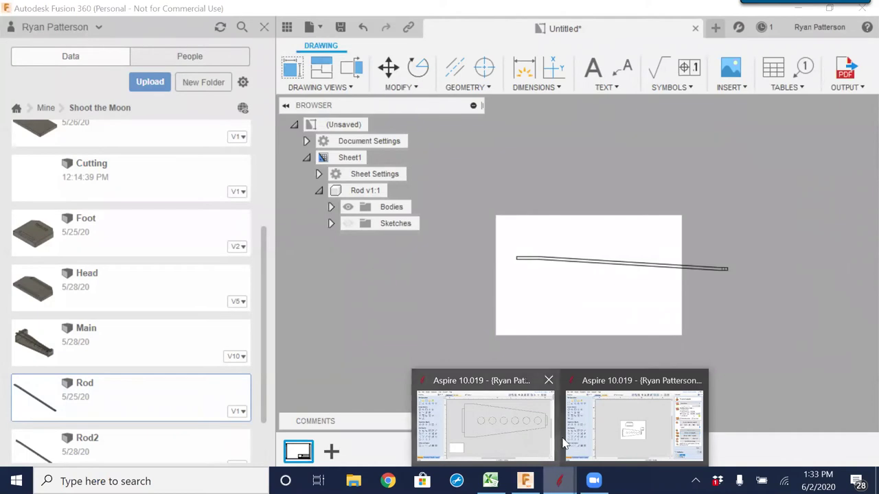
{"action": "left_click", "coordinate": [620, 419]}
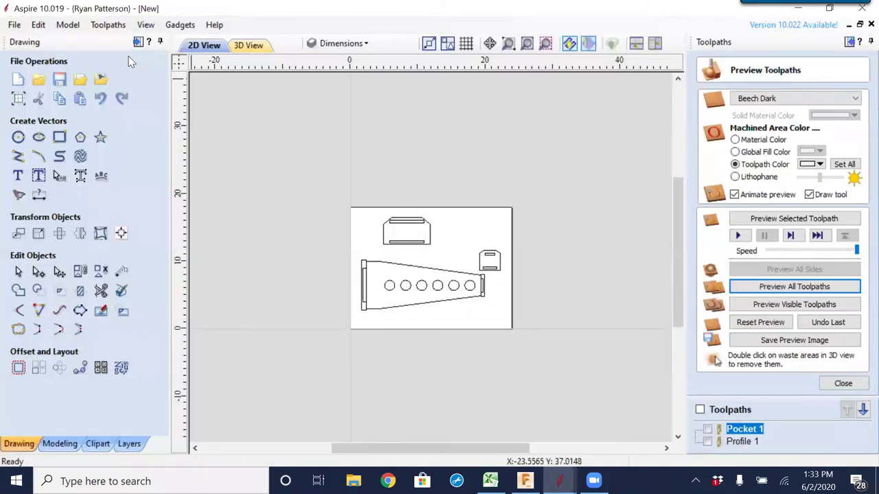
{"action": "left_click", "coordinate": [80, 79]}
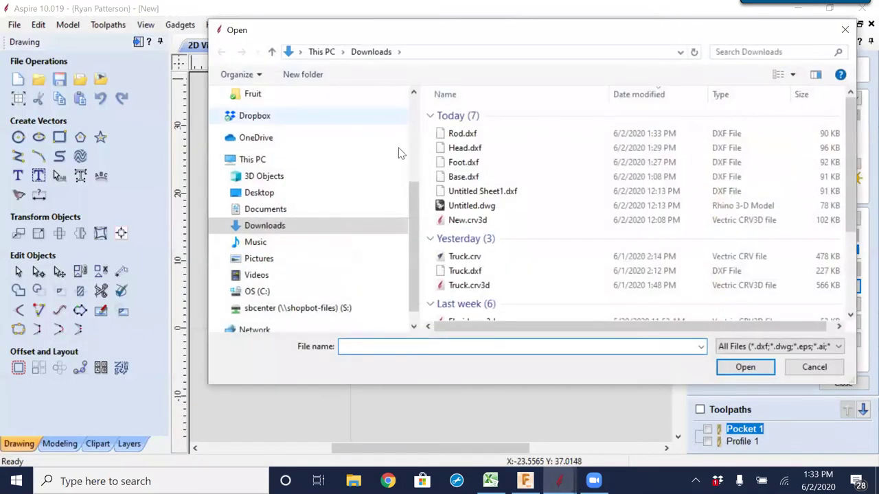
{"action": "left_click", "coordinate": [462, 134]}
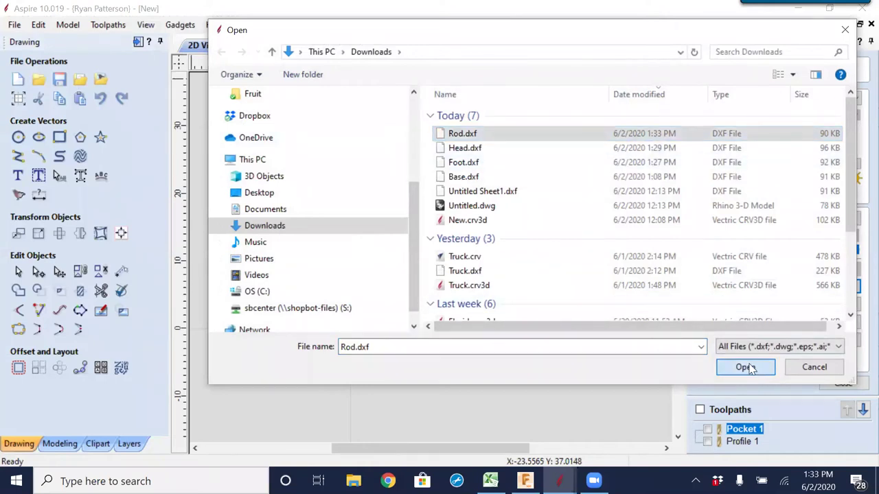
{"action": "left_click", "coordinate": [745, 366]}
{"action": "scroll", "coordinate": [421, 316], "scroll_direction": "up", "scroll_amount": 5}
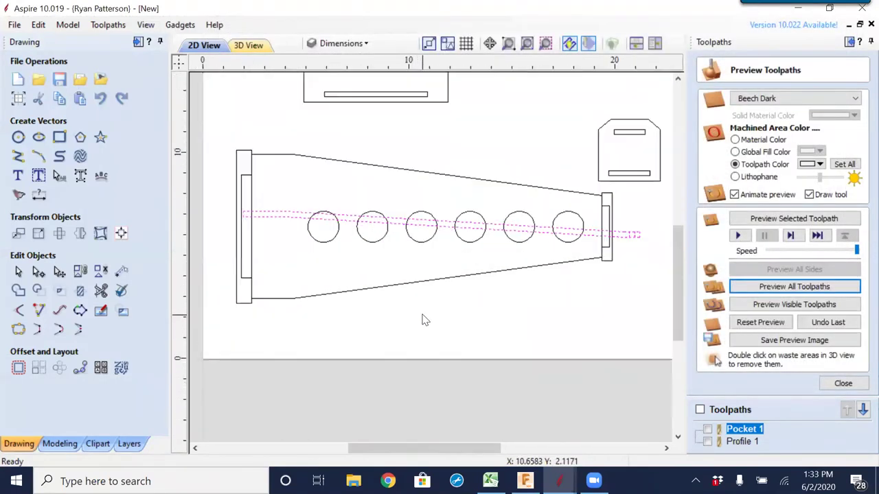
{"action": "scroll", "coordinate": [461, 300], "scroll_direction": "down", "scroll_amount": 5}
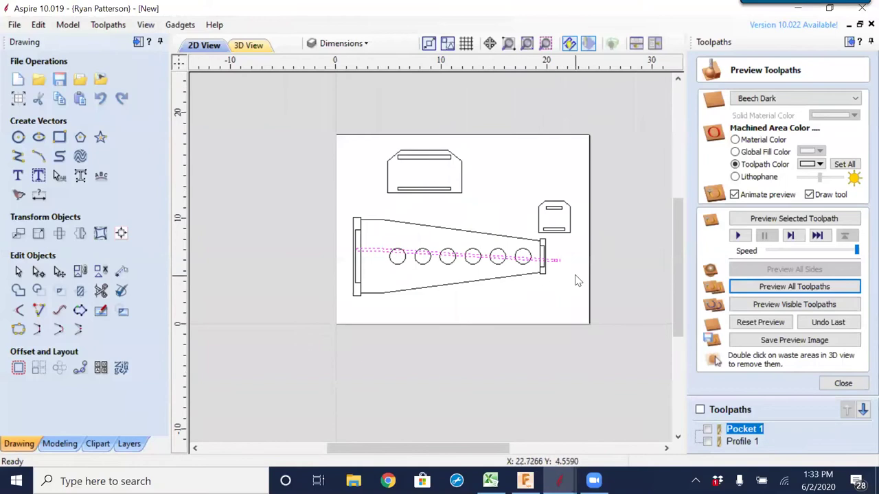
{"action": "scroll", "coordinate": [549, 271], "scroll_direction": "up", "scroll_amount": 4}
{"action": "scroll", "coordinate": [557, 265], "scroll_direction": "up", "scroll_amount": 2}
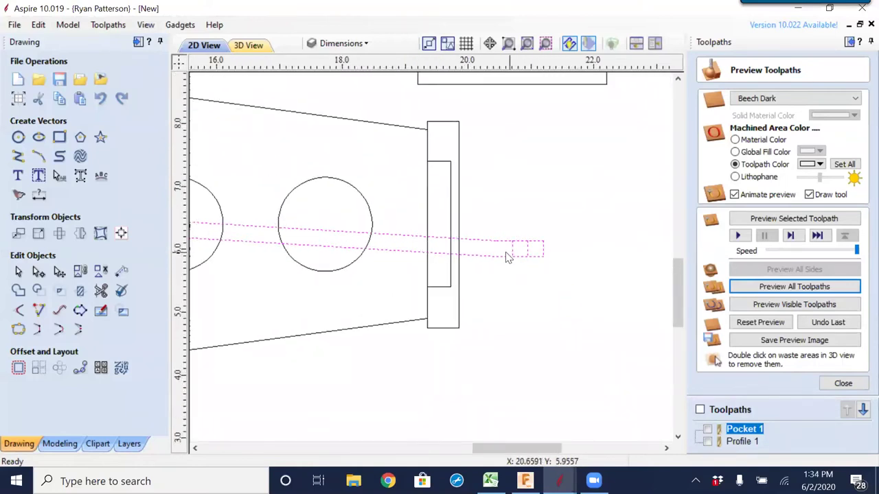
{"action": "scroll", "coordinate": [504, 255], "scroll_direction": "down", "scroll_amount": 4}
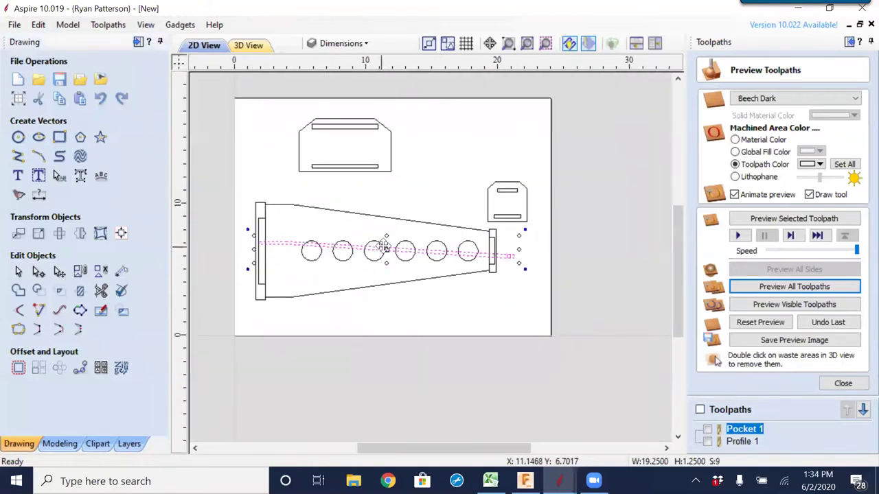
{"action": "left_click_drag", "start_coordinate": [397, 261], "coordinate": [410, 314]}
{"action": "scroll", "coordinate": [509, 340], "scroll_direction": "up", "scroll_amount": 3}
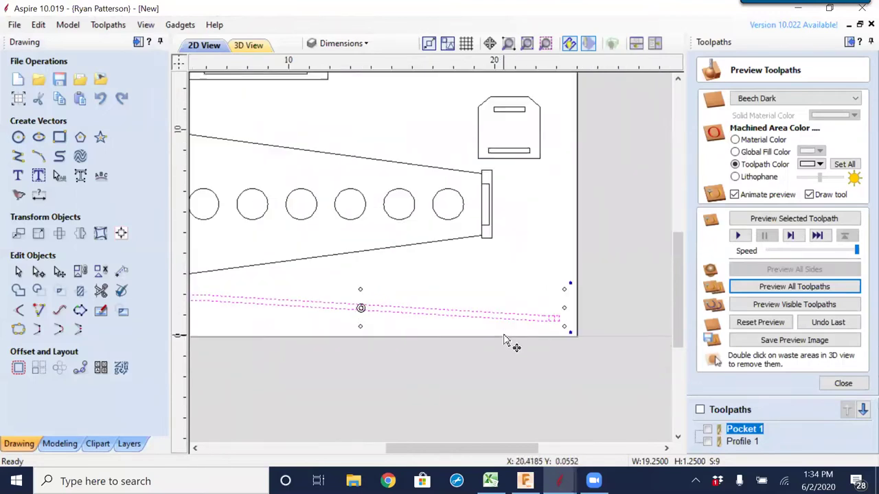
{"action": "scroll", "coordinate": [569, 318], "scroll_direction": "up", "scroll_amount": 5}
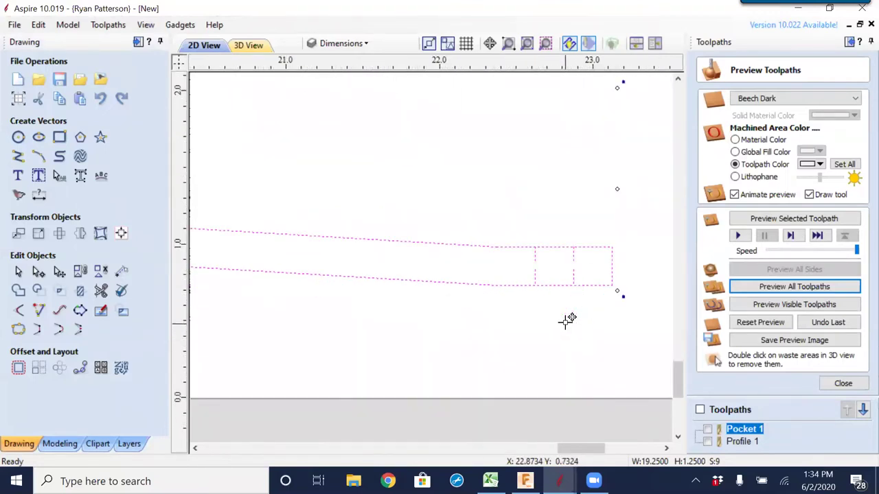
- Select all five rod pieces and join them into one closed vector
{"action": "left_click", "coordinate": [555, 176]}
{"action": "left_click_drag", "start_coordinate": [506, 176], "coordinate": [586, 314]}
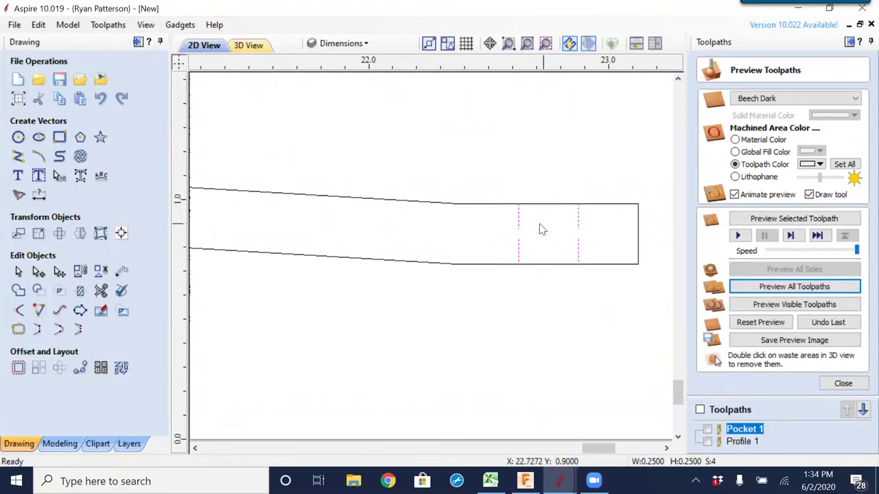
{"action": "scroll", "coordinate": [536, 231], "scroll_direction": "down", "scroll_amount": 5}
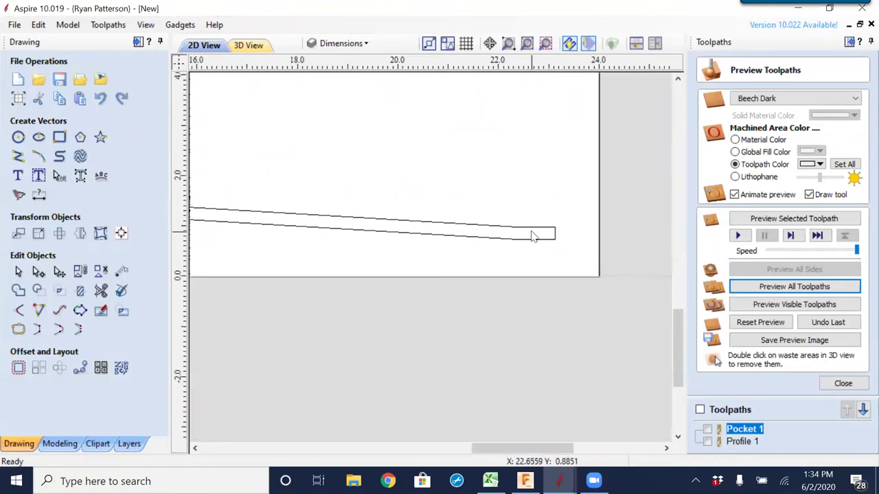
{"action": "scroll", "coordinate": [515, 231], "scroll_direction": "down", "scroll_amount": 2}
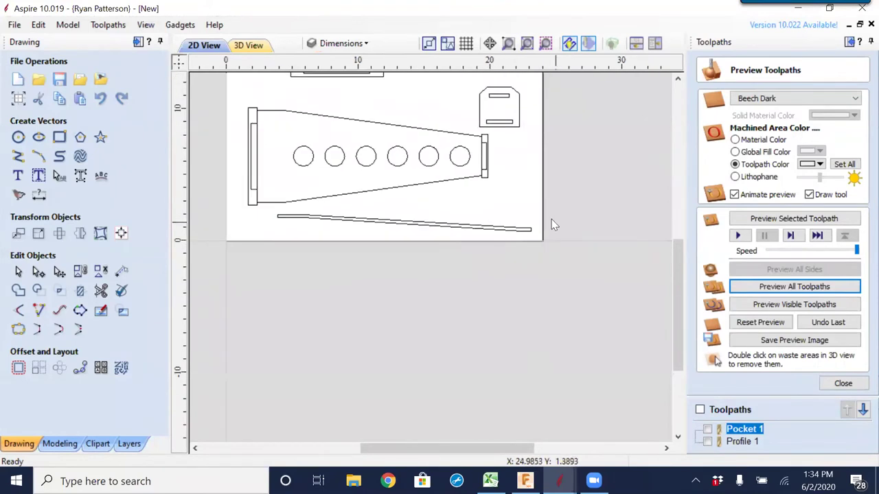
{"action": "left_click", "coordinate": [279, 218]}
{"action": "left_click_drag", "start_coordinate": [267, 225], "coordinate": [262, 234]}
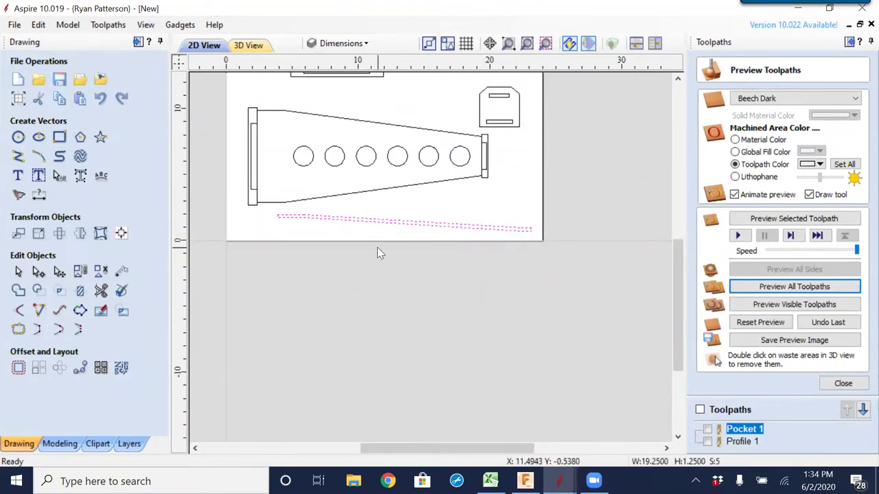
{"action": "key", "text": "j"}
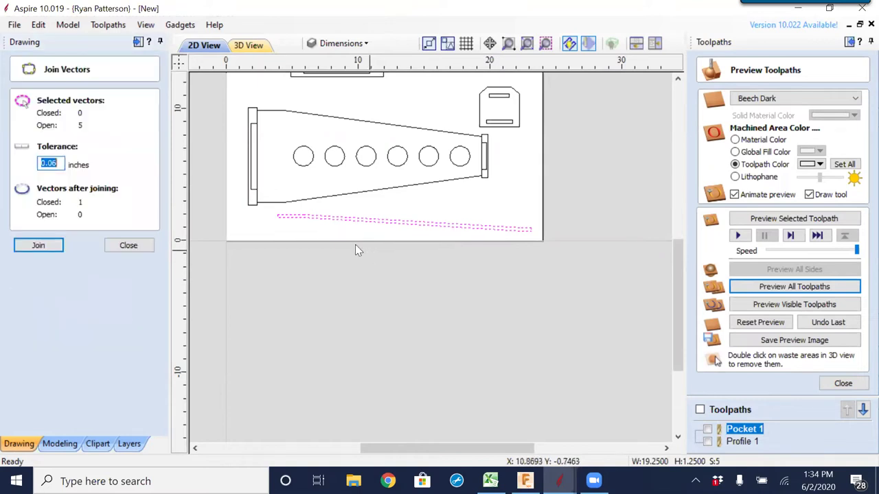
{"action": "left_click", "coordinate": [53, 245]}
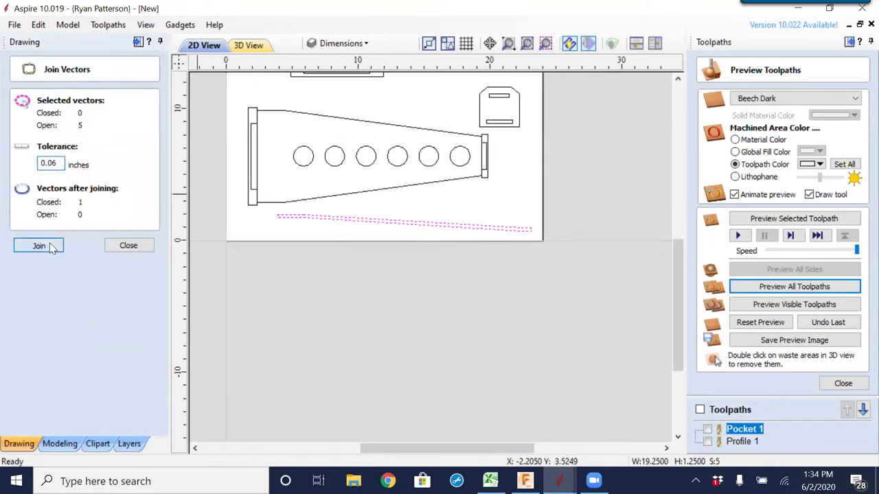
{"action": "left_click", "coordinate": [130, 245]}
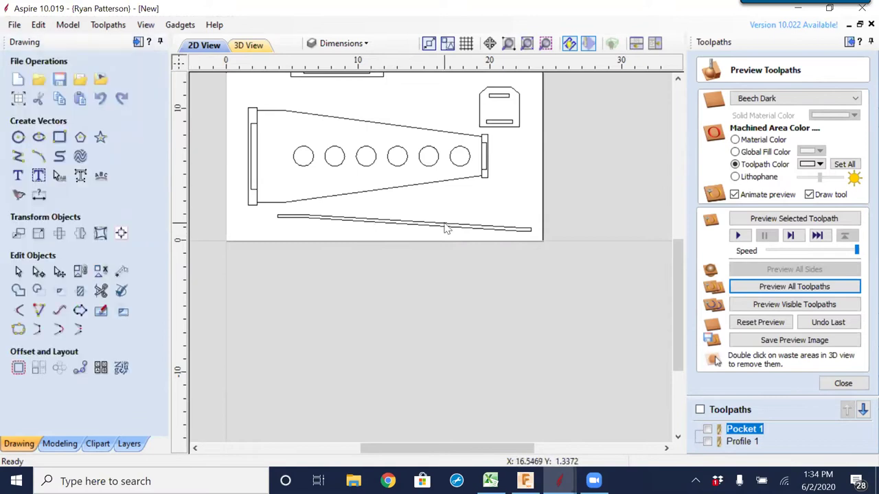
- Try moving the joined rod lower on the material, undoing the misplaced moves
{"action": "left_click", "coordinate": [444, 229]}
{"action": "left_click", "coordinate": [443, 234]}
{"action": "left_click", "coordinate": [442, 232]}
{"action": "left_click", "coordinate": [442, 226]}
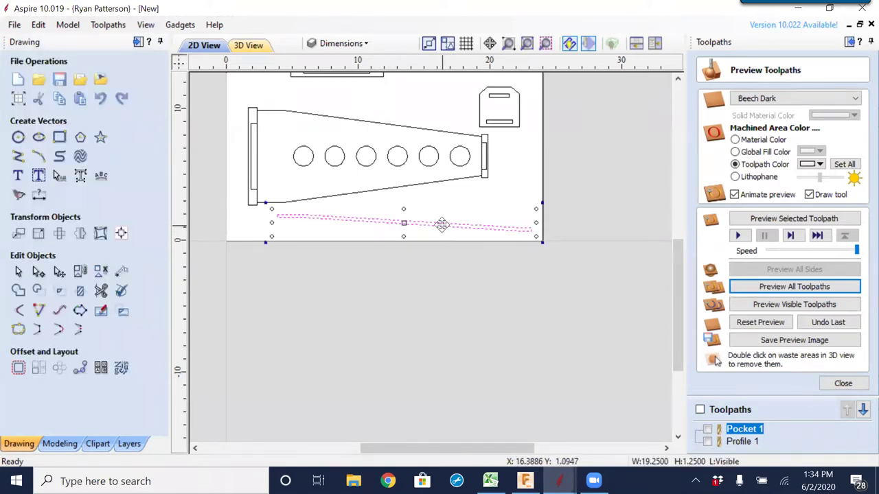
{"action": "left_click_drag", "start_coordinate": [442, 227], "coordinate": [444, 239]}
{"action": "key", "text": "ctrl+z"}
{"action": "left_click", "coordinate": [470, 230]}
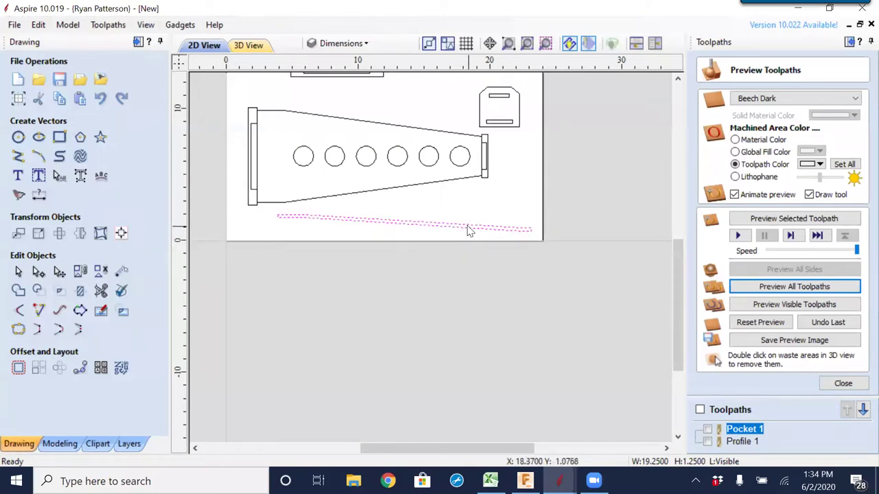
{"action": "scroll", "coordinate": [492, 199], "scroll_direction": "down", "scroll_amount": 2}
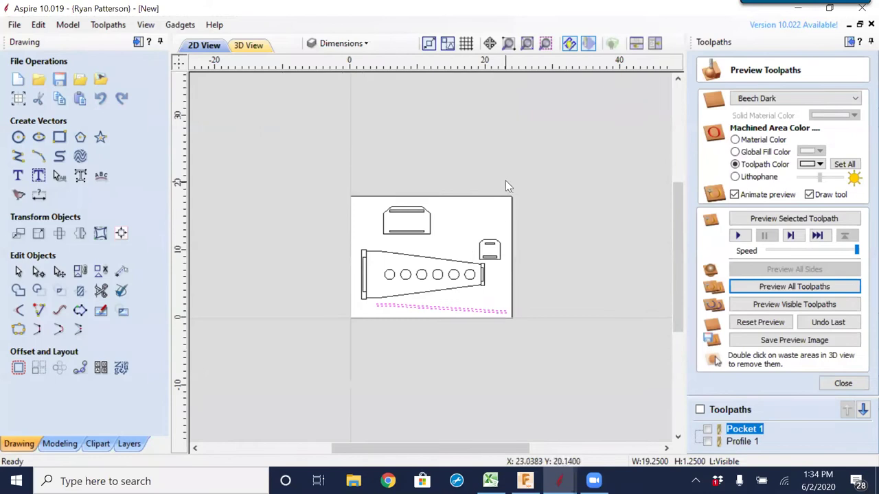
{"action": "left_click", "coordinate": [477, 309]}
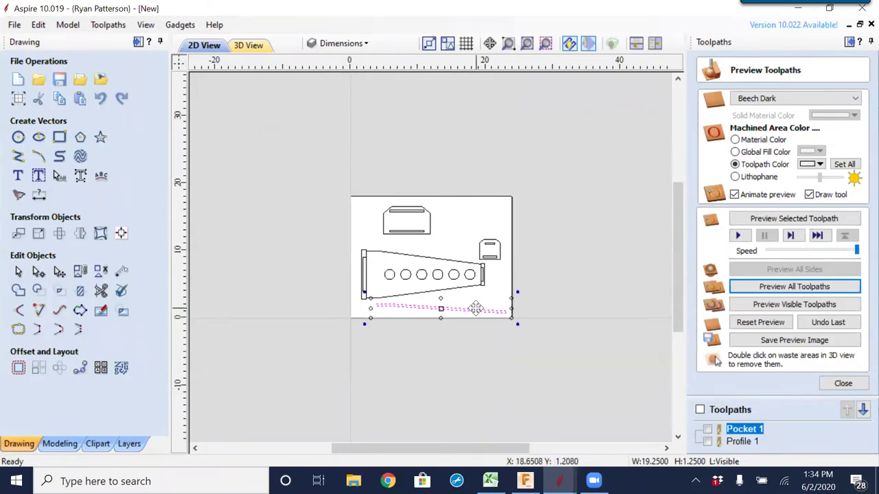
{"action": "left_click_drag", "start_coordinate": [474, 309], "coordinate": [467, 330]}
{"action": "scroll", "coordinate": [469, 315], "scroll_direction": "up", "scroll_amount": 6}
{"action": "key", "text": "Escape"}
- Place a rod copy along the bottom edge, then move both rods to the material's top edge
{"action": "left_click", "coordinate": [458, 292]}
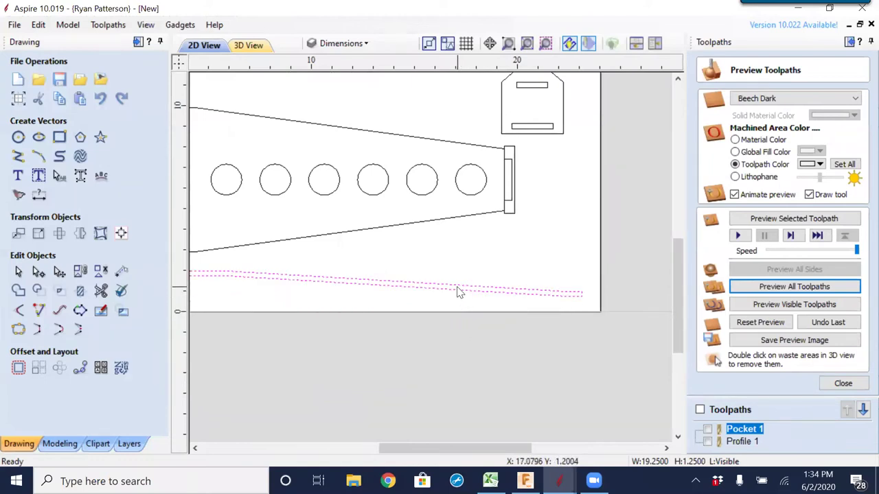
{"action": "left_click_drag", "start_coordinate": [458, 292], "coordinate": [459, 327]}
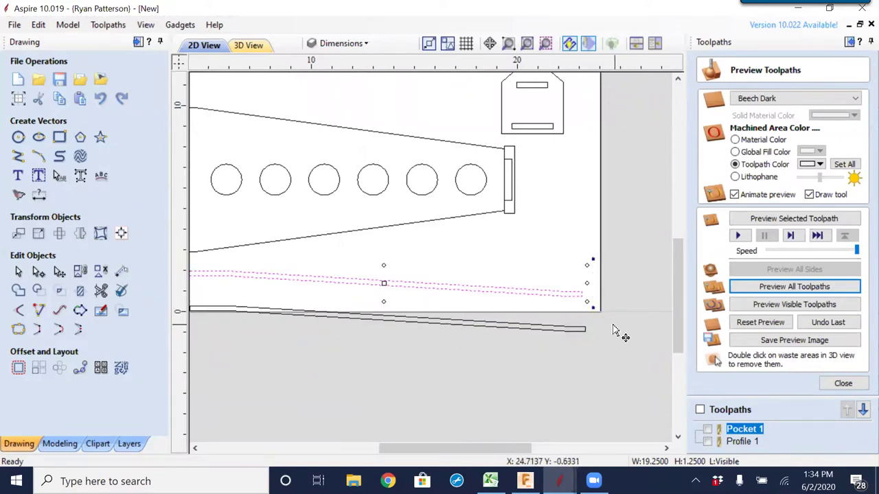
{"action": "scroll", "coordinate": [613, 330], "scroll_direction": "down", "scroll_amount": 3}
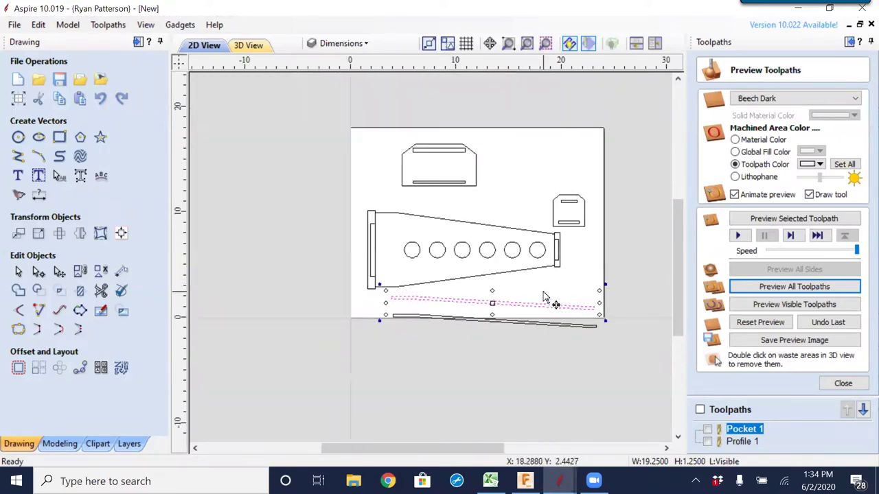
{"action": "left_click", "coordinate": [518, 323], "text": "shift"}
{"action": "left_click_drag", "start_coordinate": [522, 326], "coordinate": [559, 141]}
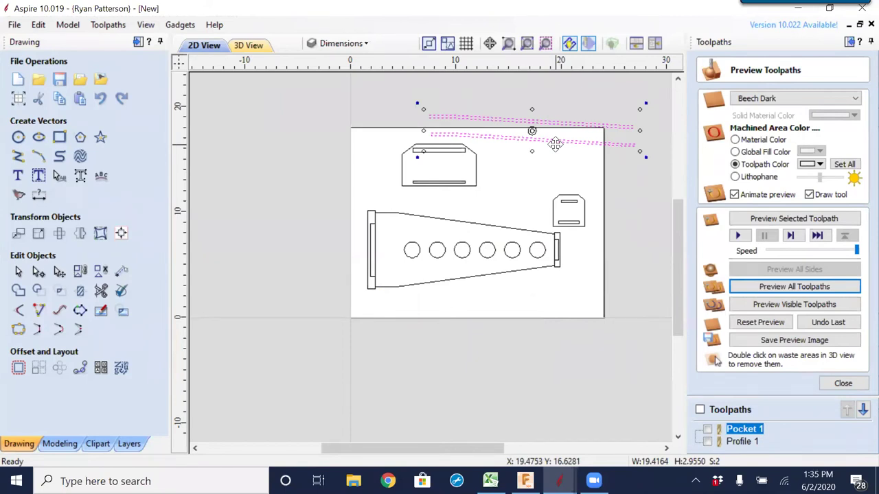
- Move the tapered body with its holes down-left and the small bracket lower on the sheet
{"action": "left_click_drag", "start_coordinate": [357, 204], "coordinate": [569, 305]}
{"action": "left_click_drag", "start_coordinate": [504, 227], "coordinate": [488, 251]}
{"action": "left_click", "coordinate": [526, 216]}
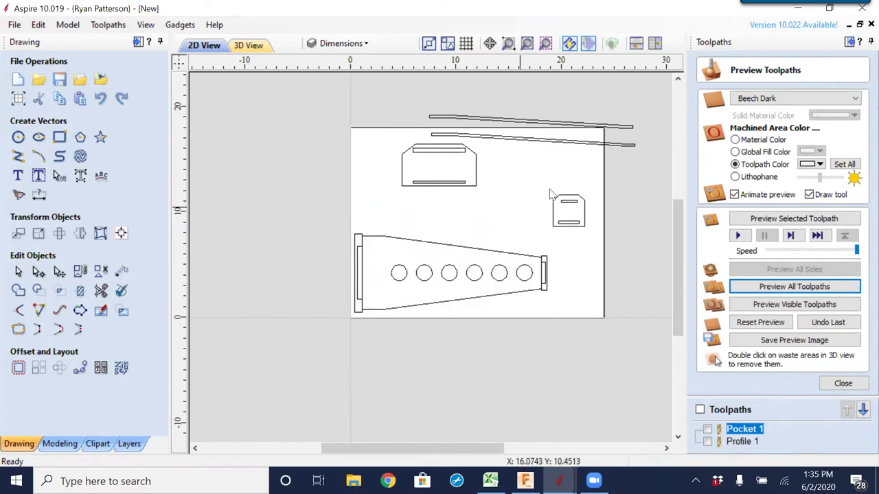
{"action": "left_click", "coordinate": [569, 213]}
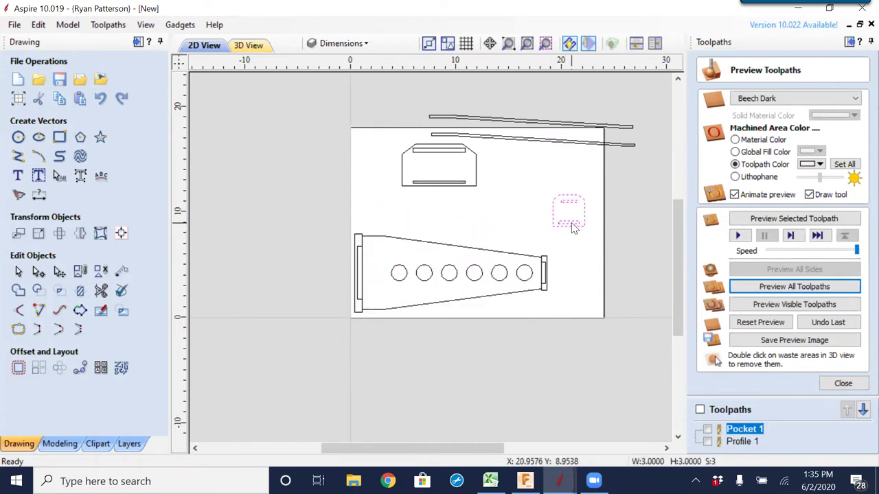
{"action": "left_click_drag", "start_coordinate": [569, 216], "coordinate": [501, 204]}
- Join all vectors of the top slotted shape, including its open right edge, into closed outlines
{"action": "left_click", "coordinate": [434, 188]}
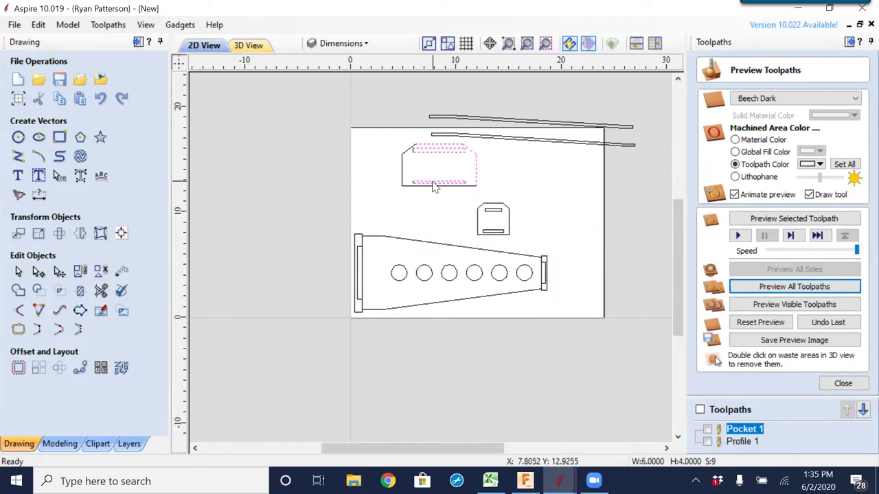
{"action": "scroll", "coordinate": [474, 162], "scroll_direction": "up", "scroll_amount": 3}
{"action": "left_click", "coordinate": [499, 156]}
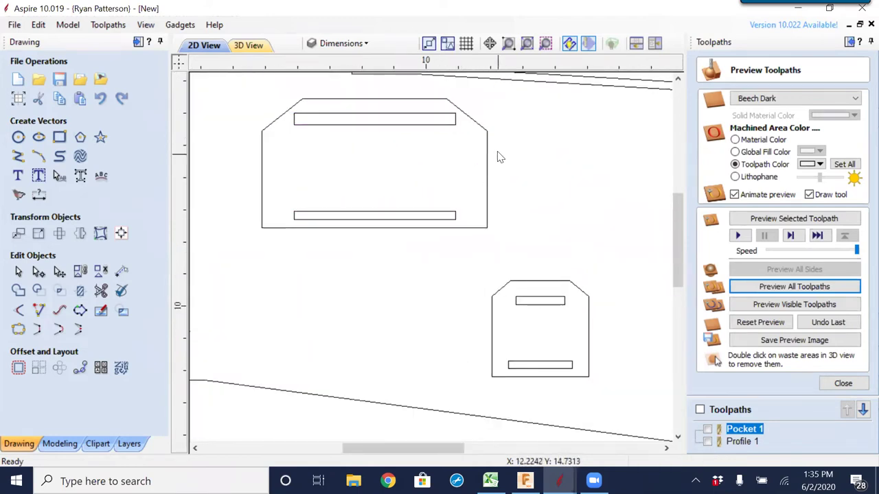
{"action": "left_click_drag", "start_coordinate": [484, 100], "coordinate": [245, 243]}
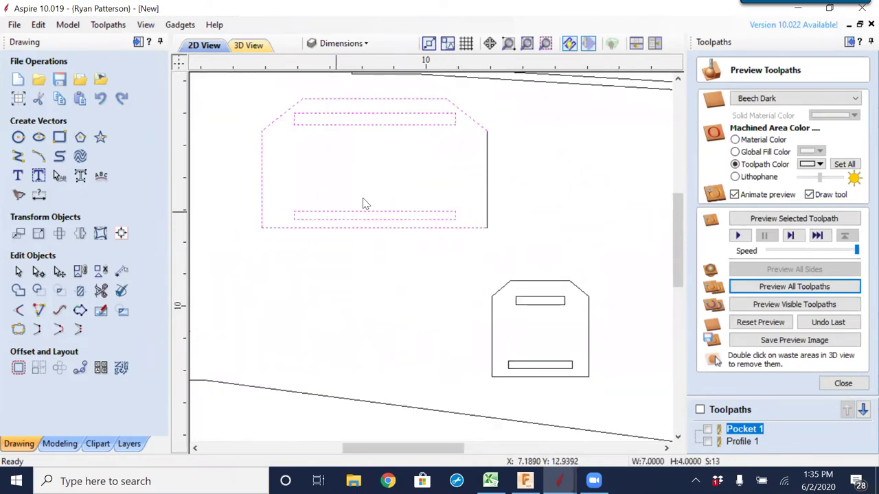
{"action": "left_click", "coordinate": [485, 180], "text": "shift"}
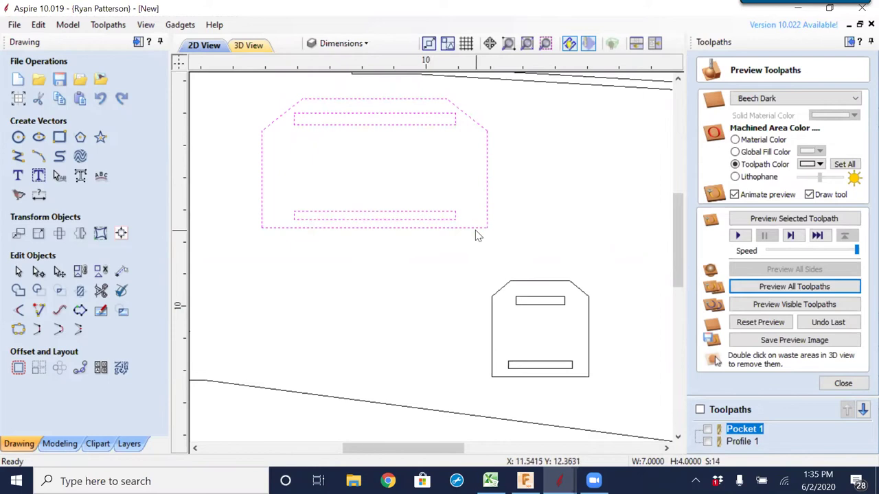
{"action": "key", "text": "j"}
{"action": "left_click", "coordinate": [39, 245]}
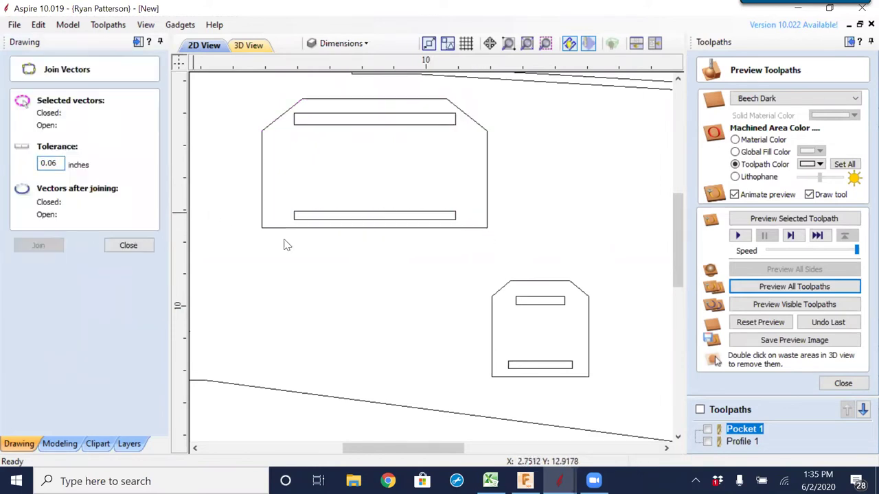
{"action": "left_click", "coordinate": [127, 245]}
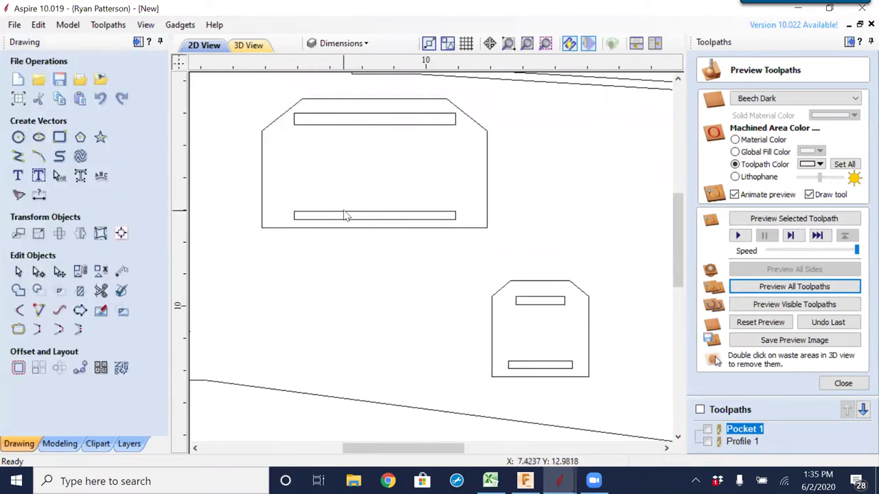
{"action": "scroll", "coordinate": [352, 218], "scroll_direction": "down", "scroll_amount": 3}
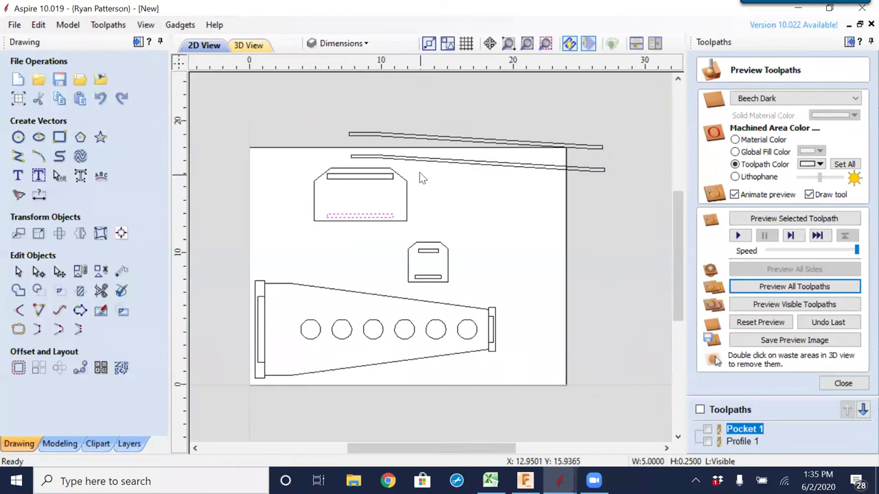
- Rotate the slotted plate about 90° and position it right of the taper, then select the bracket
{"action": "left_click", "coordinate": [332, 221]}
{"action": "left_click_drag", "start_coordinate": [333, 217], "coordinate": [528, 346]}
{"action": "left_click_drag", "start_coordinate": [496, 287], "coordinate": [592, 267]}
{"action": "left_click_drag", "start_coordinate": [547, 322], "coordinate": [533, 327]}
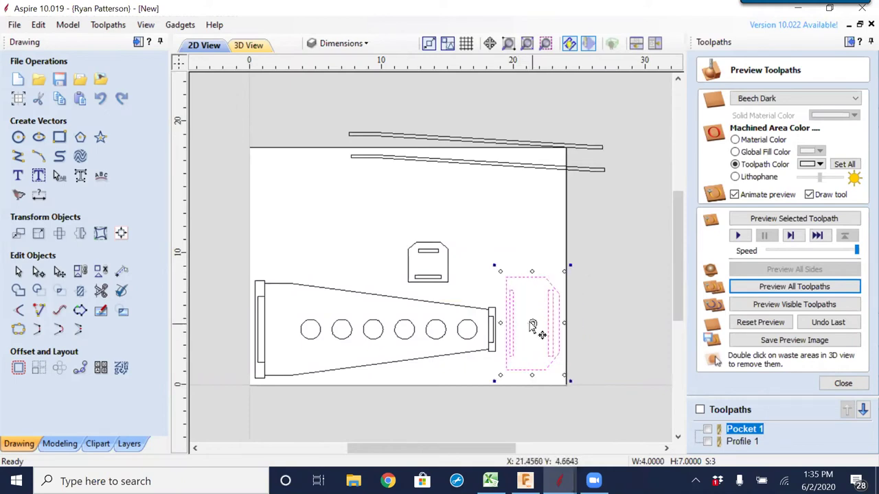
{"action": "left_click_drag", "start_coordinate": [462, 235], "coordinate": [513, 240]}
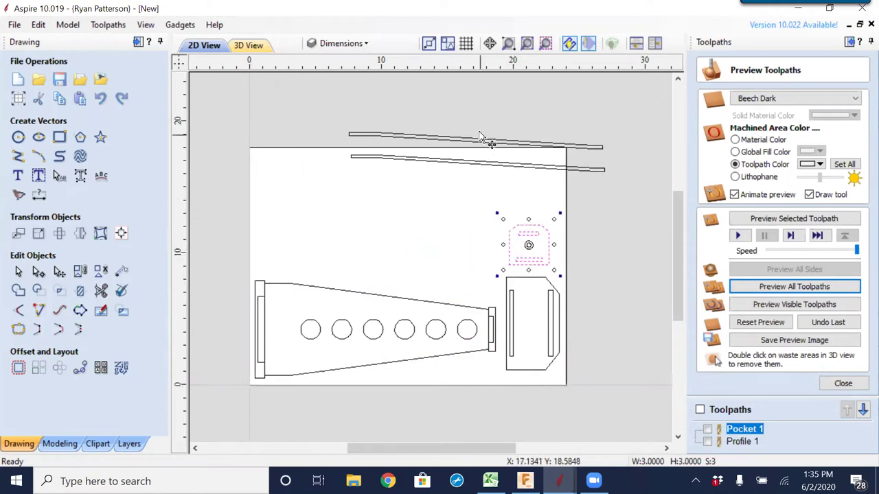
- Move, steepen and shrink the two rails to about 16.5 wide alongside the taper
{"action": "left_click", "coordinate": [476, 164]}
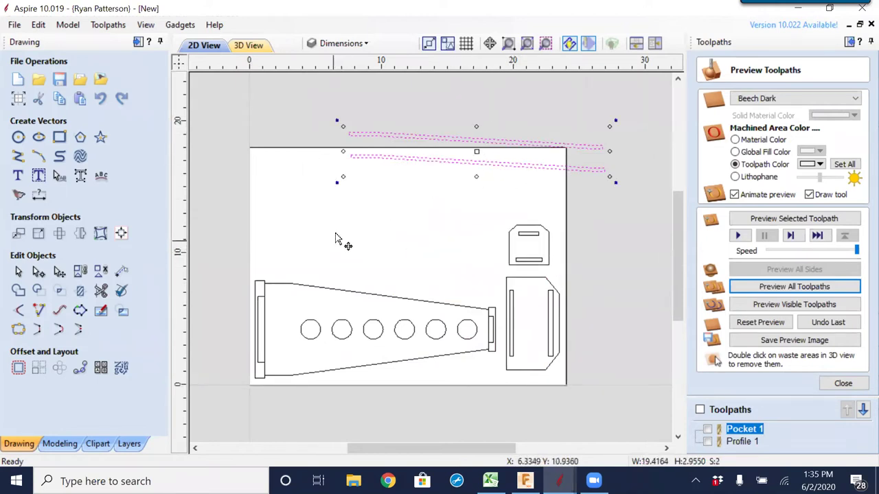
{"action": "left_click_drag", "start_coordinate": [477, 151], "coordinate": [382, 269]}
{"action": "scroll", "coordinate": [506, 281], "scroll_direction": "up", "scroll_amount": 3}
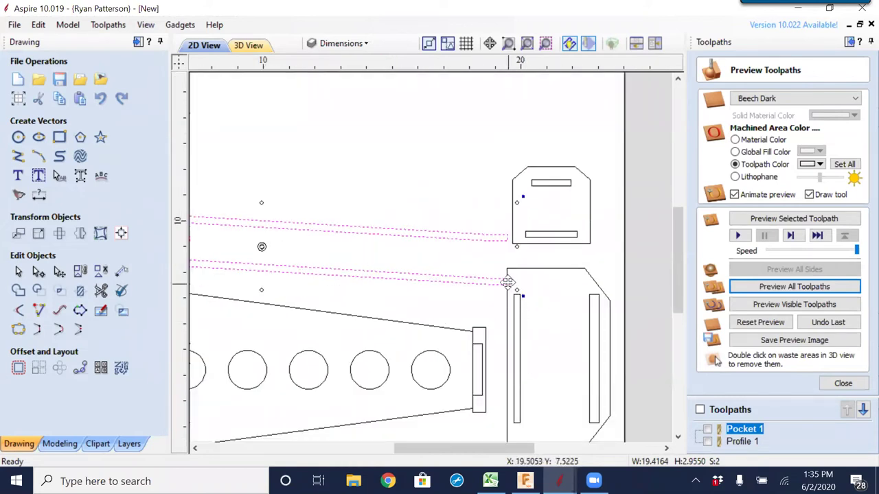
{"action": "scroll", "coordinate": [515, 313], "scroll_direction": "down", "scroll_amount": 5}
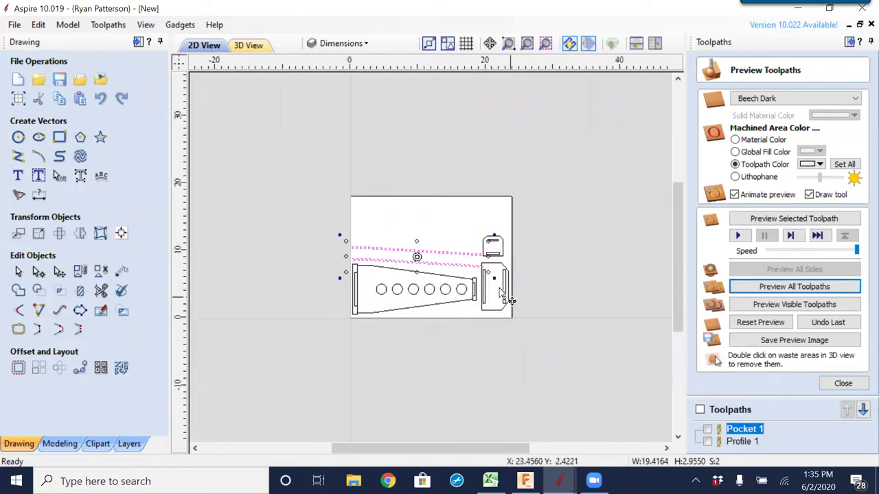
{"action": "scroll", "coordinate": [504, 274], "scroll_direction": "up", "scroll_amount": 5}
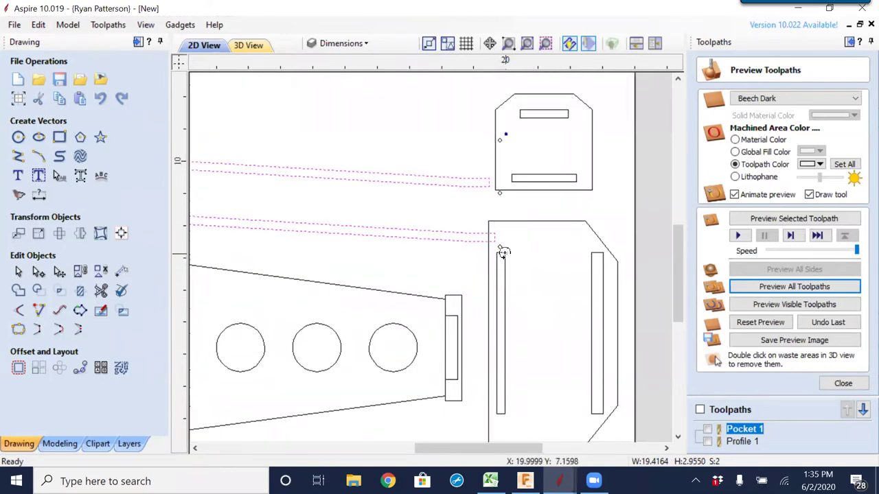
{"action": "left_click_drag", "start_coordinate": [505, 255], "coordinate": [515, 317]}
{"action": "scroll", "coordinate": [514, 318], "scroll_direction": "down", "scroll_amount": 5}
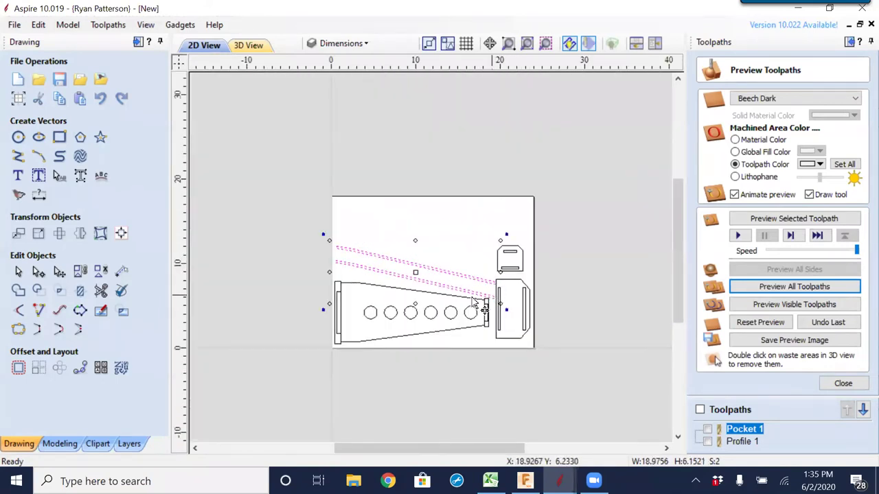
{"action": "scroll", "coordinate": [339, 263], "scroll_direction": "up", "scroll_amount": 3}
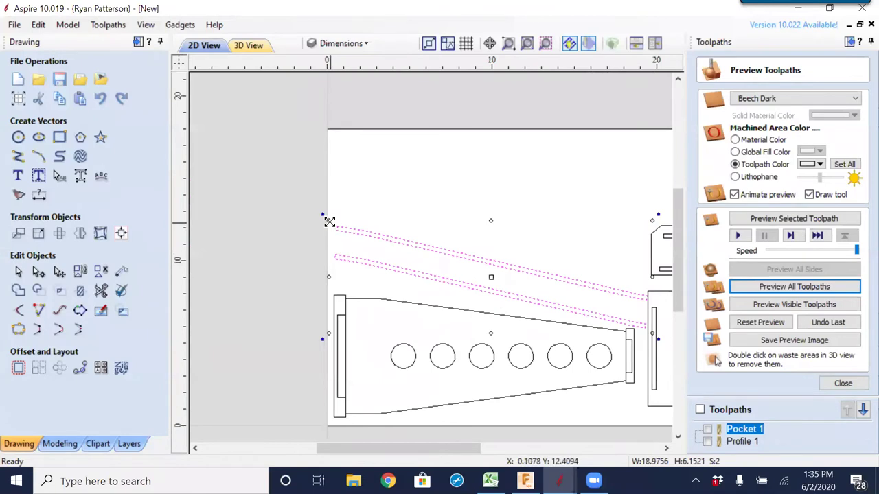
{"action": "mouse_move", "coordinate": [328, 227]}
{"action": "left_mouse_down"}
{"action": "mouse_move", "coordinate": [336, 238]}
{"action": "mouse_move", "coordinate": [323, 215]}
{"action": "mouse_move", "coordinate": [327, 227]}
{"action": "left_mouse_up"}
{"action": "scroll", "coordinate": [498, 284], "scroll_direction": "up", "scroll_amount": 1}
{"action": "mouse_move", "coordinate": [494, 287]}
{"action": "left_mouse_down"}
{"action": "mouse_move", "coordinate": [482, 307]}
{"action": "mouse_move", "coordinate": [495, 300]}
{"action": "left_mouse_up"}
{"action": "scroll", "coordinate": [598, 372], "scroll_direction": "down", "scroll_amount": 2}
{"action": "scroll", "coordinate": [459, 274], "scroll_direction": "up", "scroll_amount": 2}
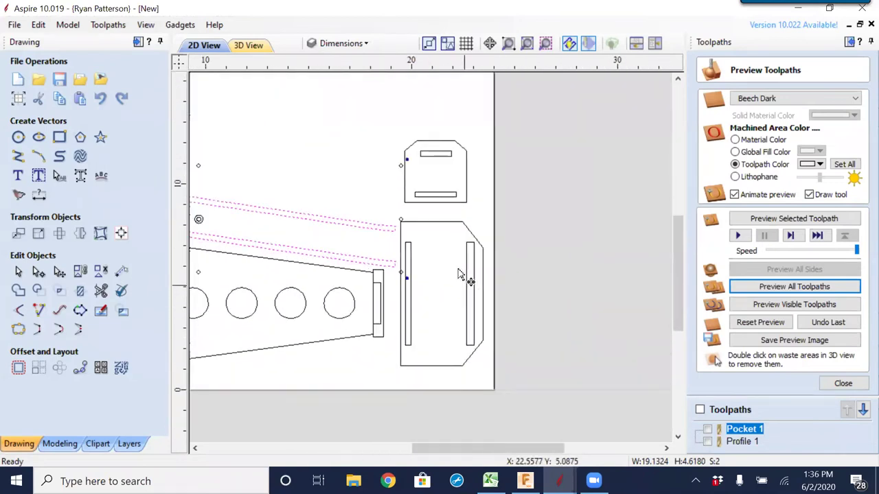
{"action": "scroll", "coordinate": [459, 273], "scroll_direction": "up", "scroll_amount": 2}
- Nudge the right-hand shape and its slots rightward, then close the toolpath preview
{"action": "left_click", "coordinate": [371, 275]}
{"action": "key", "text": "Right"}
{"action": "key", "text": "Right"}
{"action": "key", "text": "Right"}
{"action": "scroll", "coordinate": [403, 195], "scroll_direction": "down", "scroll_amount": 3}
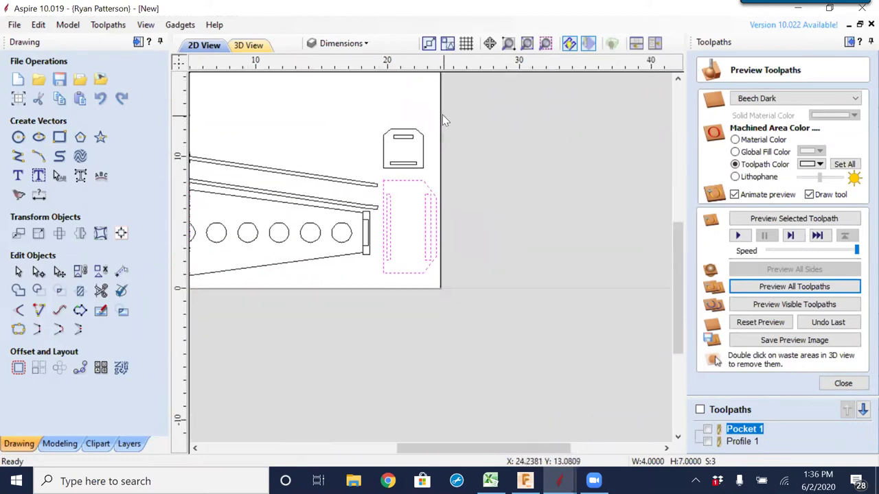
{"action": "left_click", "coordinate": [339, 118]}
{"action": "scroll", "coordinate": [356, 224], "scroll_direction": "up", "scroll_amount": 1}
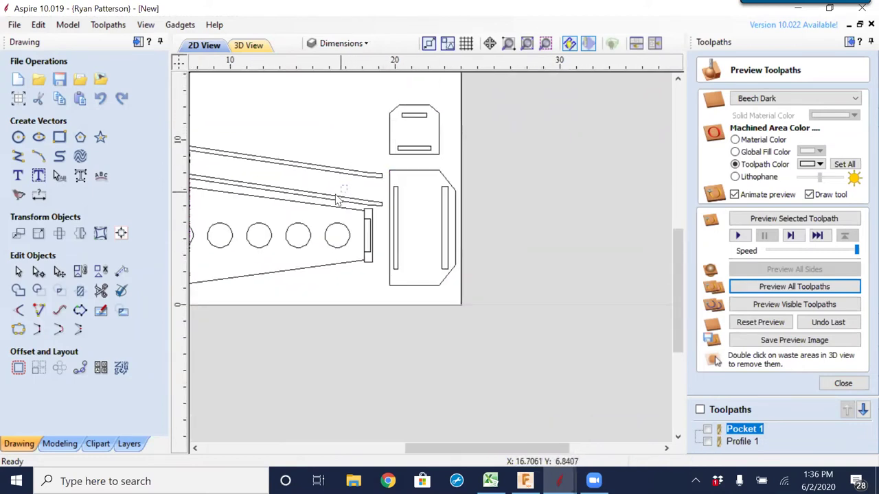
{"action": "left_click", "coordinate": [345, 198]}
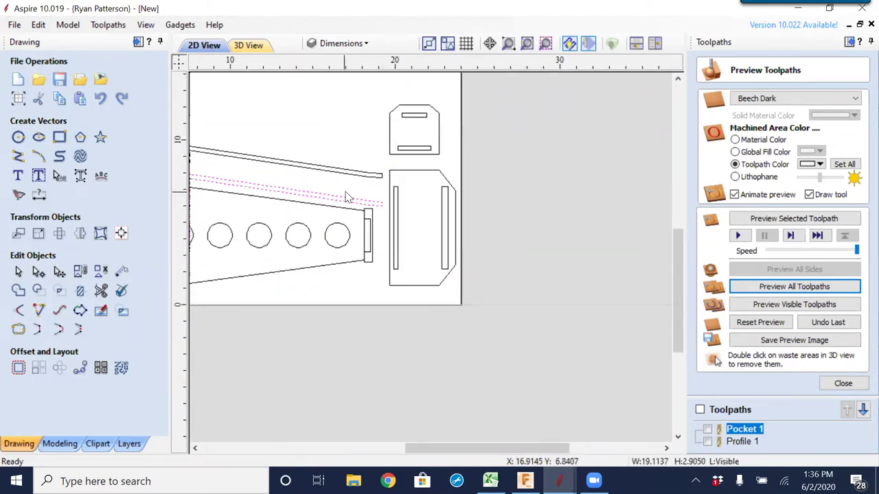
{"action": "left_click", "coordinate": [349, 154]}
{"action": "scroll", "coordinate": [346, 254], "scroll_direction": "down", "scroll_amount": 2}
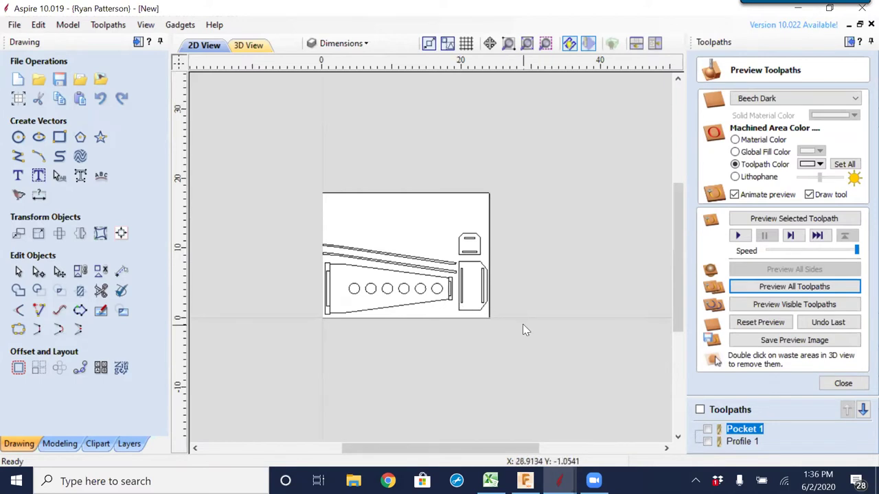
{"action": "left_click", "coordinate": [855, 379]}
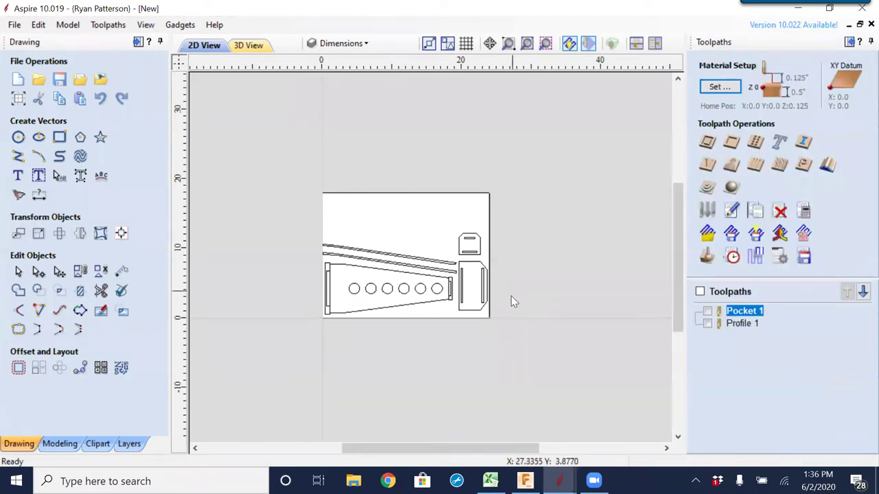
{"action": "scroll", "coordinate": [453, 279], "scroll_direction": "up", "scroll_amount": 5}
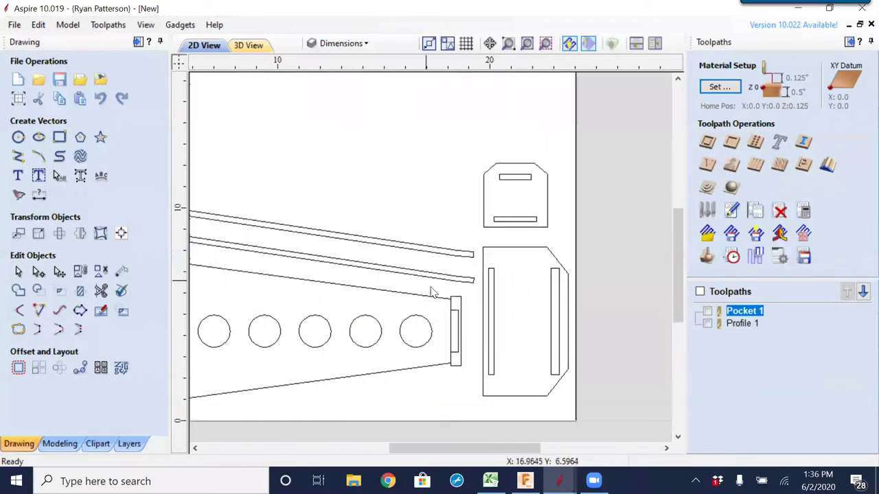
{"action": "left_click", "coordinate": [522, 178]}
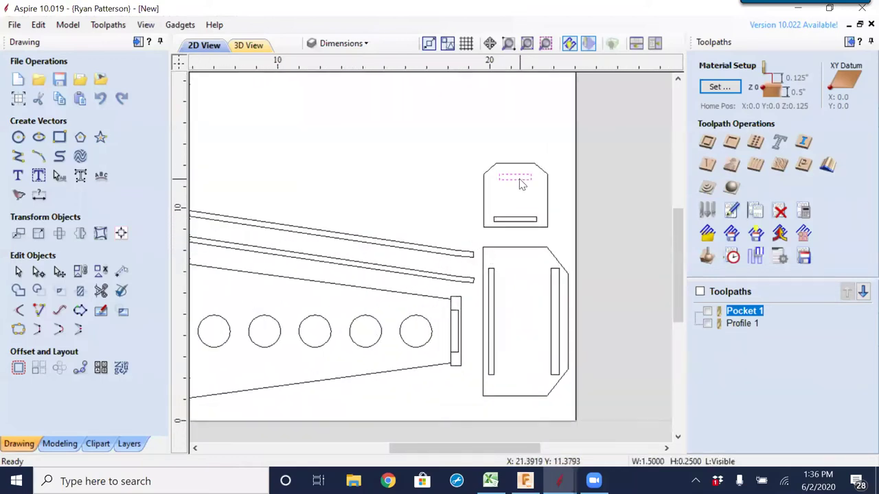
{"action": "left_click", "coordinate": [515, 219]}
{"action": "left_click", "coordinate": [432, 187]}
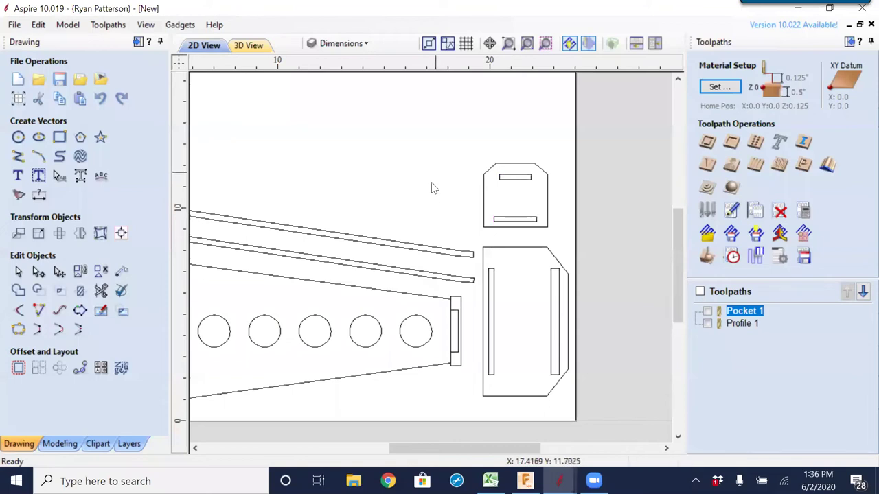
{"action": "scroll", "coordinate": [435, 203], "scroll_direction": "down", "scroll_amount": 2}
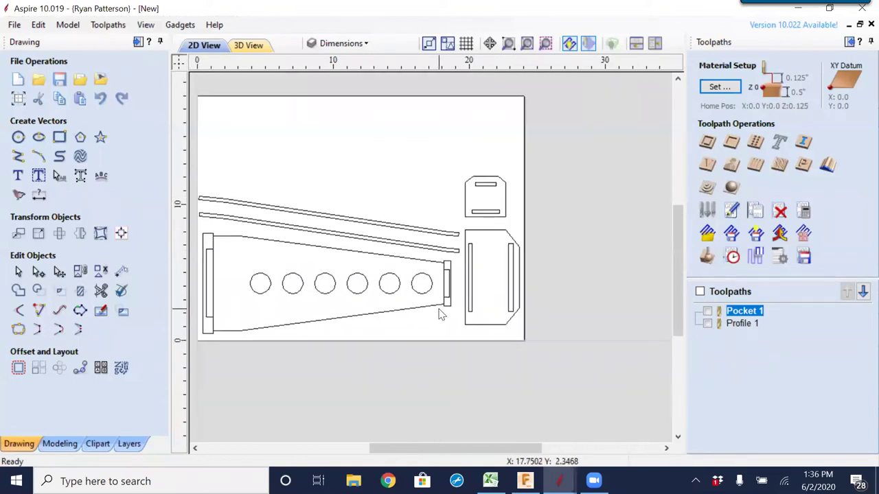
{"action": "left_click", "coordinate": [451, 272]}
- Rename the Profile 1 toolpath to Cut_25
{"action": "left_click", "coordinate": [204, 240]}
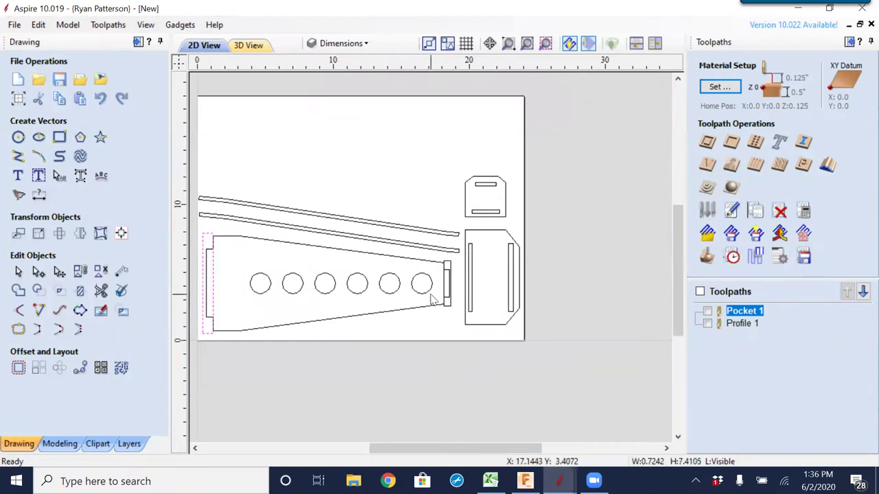
{"action": "left_click", "coordinate": [739, 326]}
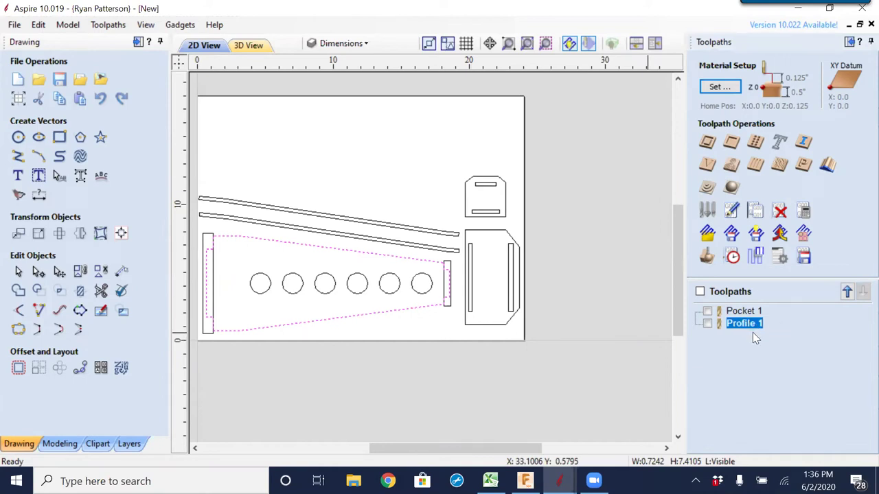
{"action": "mouse_move", "coordinate": [745, 327]}
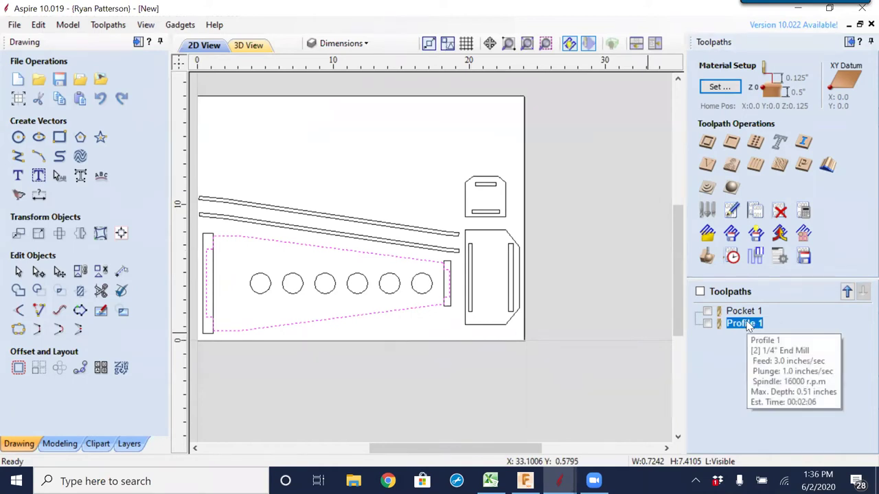
{"action": "right_click", "coordinate": [749, 328]}
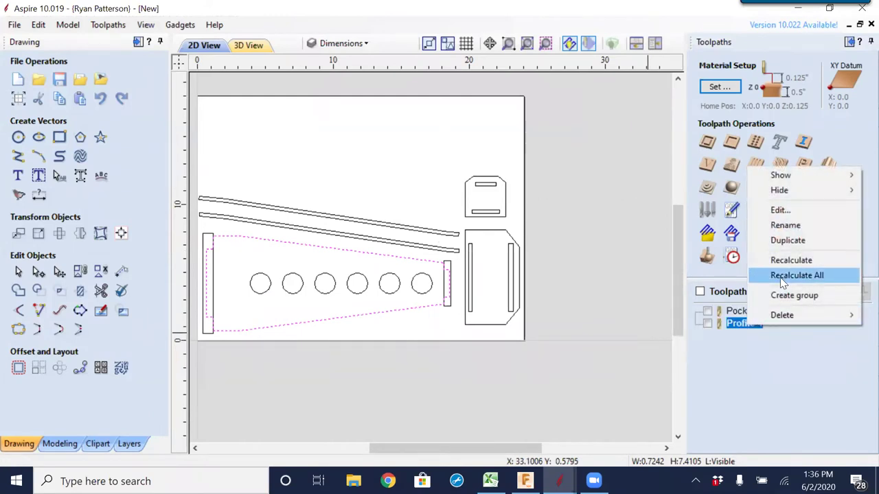
{"action": "left_click", "coordinate": [782, 225]}
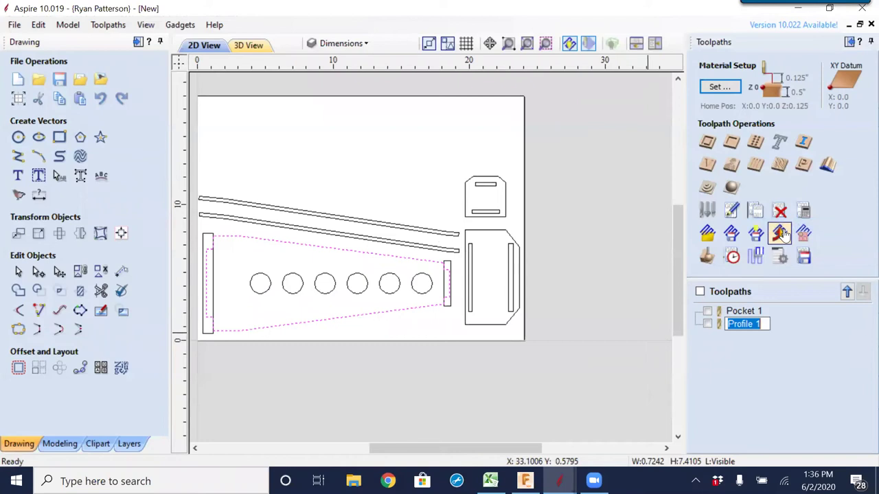
{"action": "type", "text": "Cut_25"}
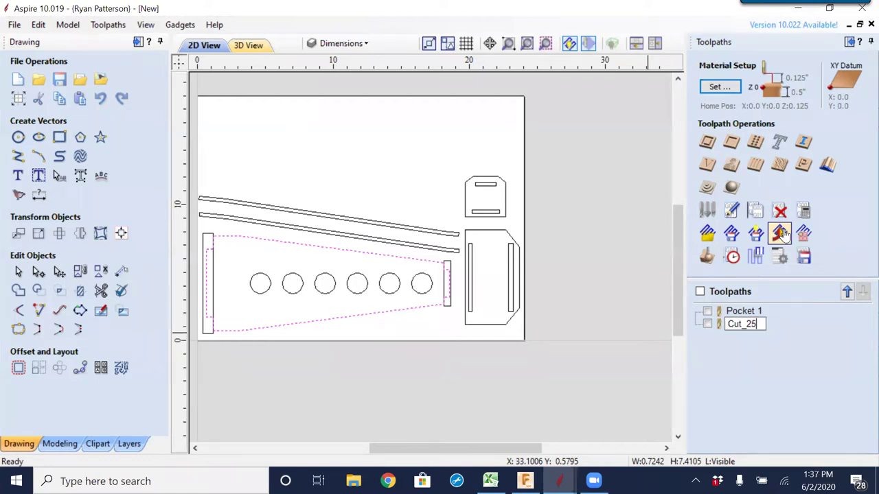
{"action": "left_click", "coordinate": [742, 422]}
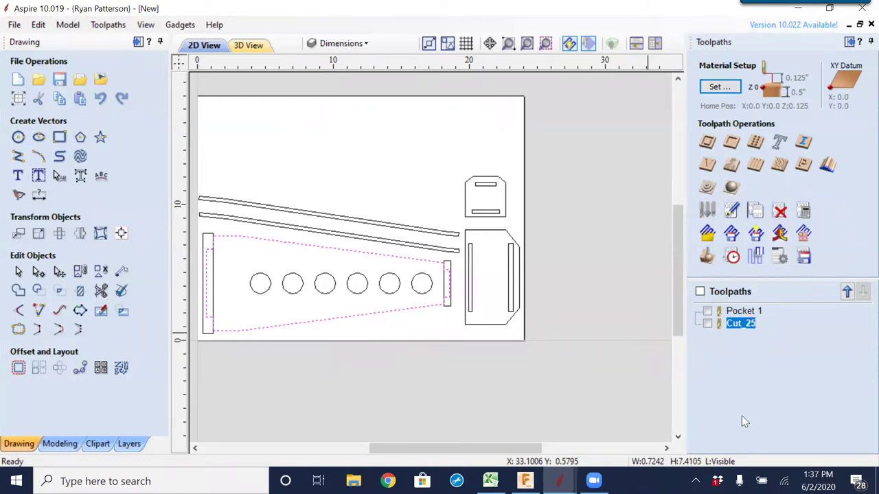
- Rename the Pocket 1 toolpath to PocketD_25_25
{"action": "left_click", "coordinate": [743, 311]}
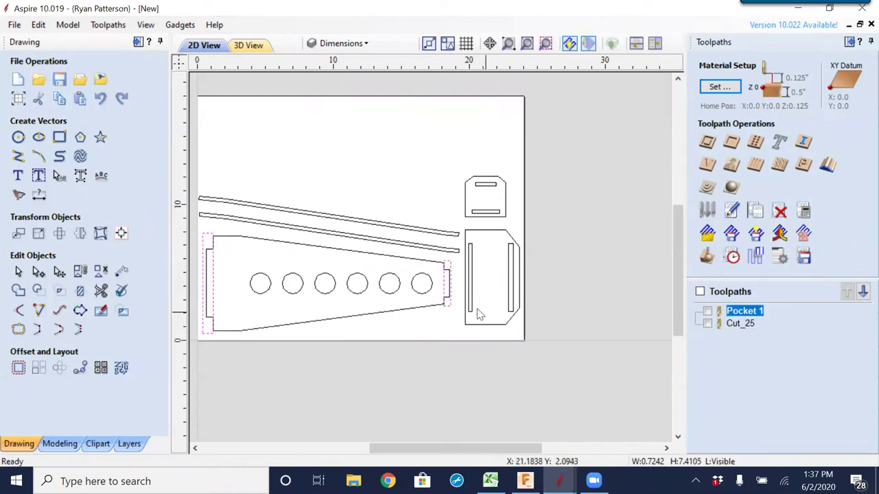
{"action": "right_click", "coordinate": [754, 311]}
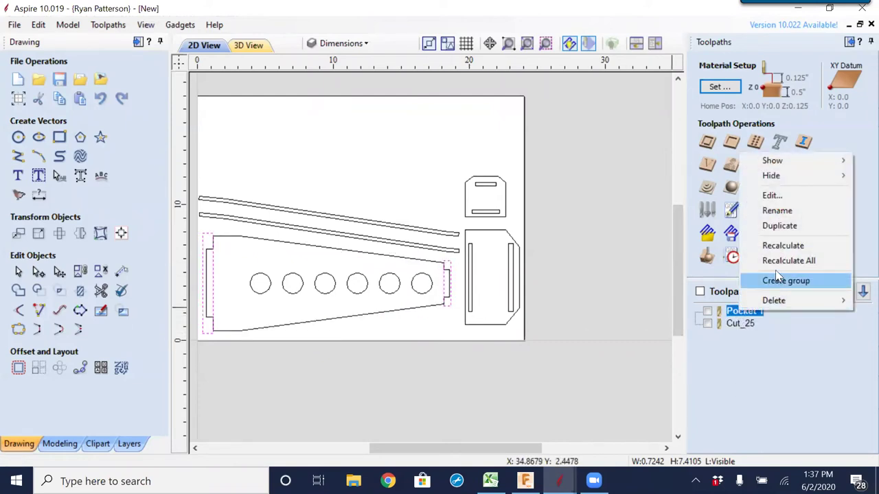
{"action": "left_click", "coordinate": [777, 210]}
{"action": "left_click", "coordinate": [760, 311]}
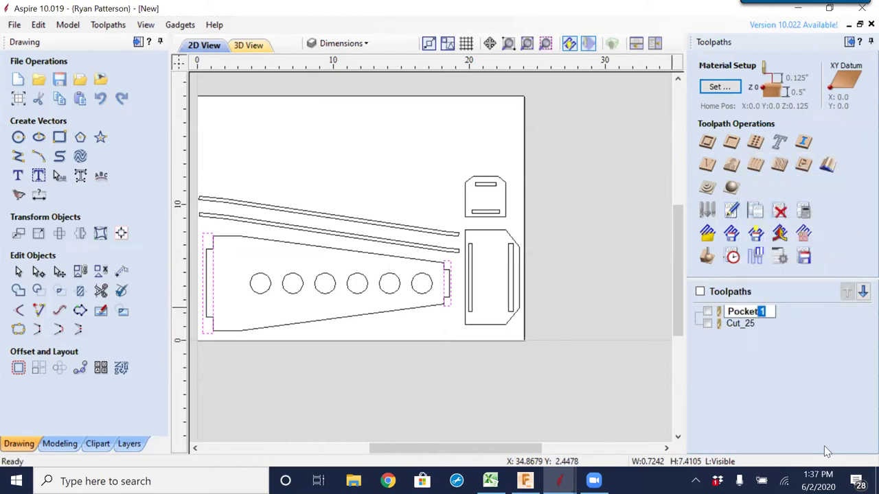
{"action": "type", "text": "D_25_25"}
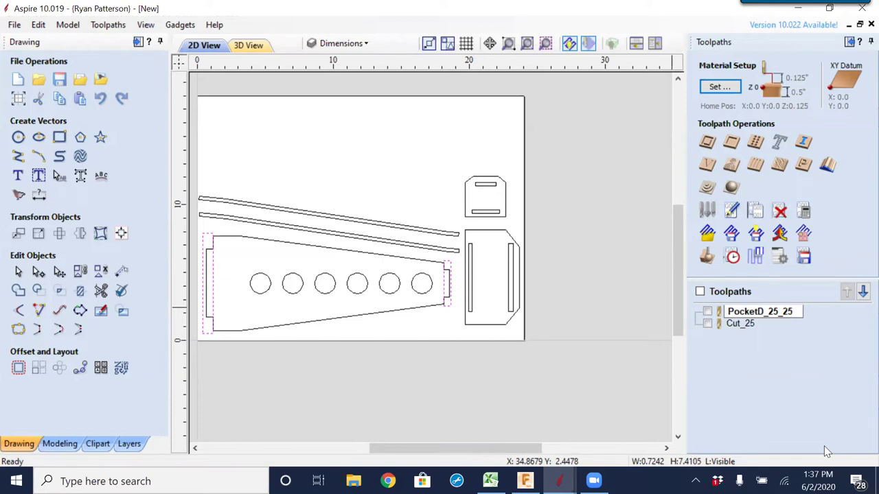
{"action": "left_click", "coordinate": [774, 368]}
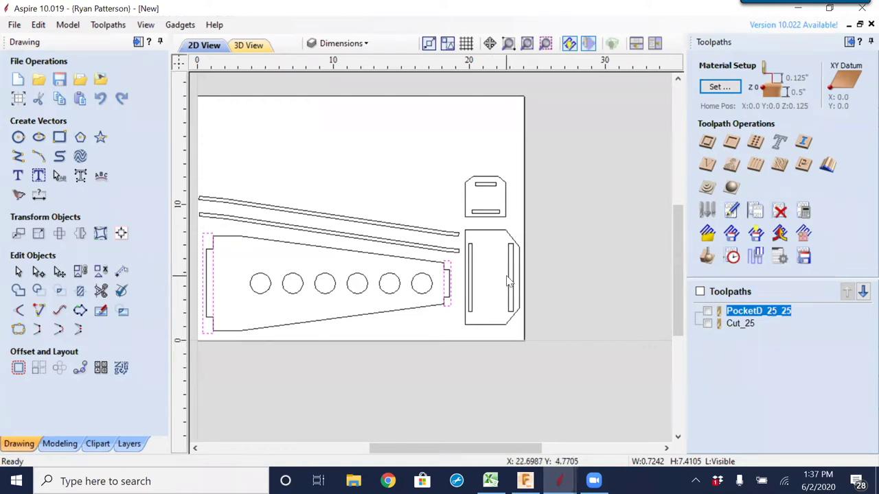
- Select the two small upper slots and two tall lower slots, then start a 2D Profile toolpath
{"action": "left_click", "coordinate": [745, 327]}
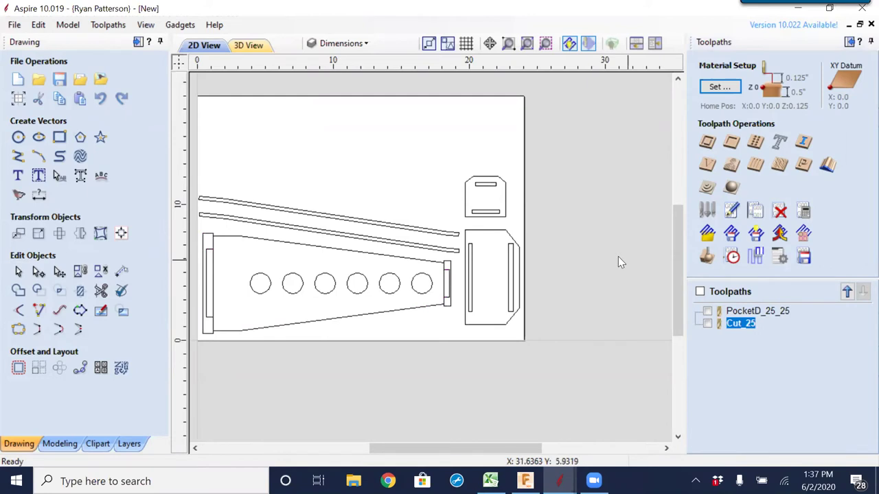
{"action": "scroll", "coordinate": [511, 206], "scroll_direction": "up", "scroll_amount": 3}
{"action": "scroll", "coordinate": [474, 229], "scroll_direction": "down", "scroll_amount": 1}
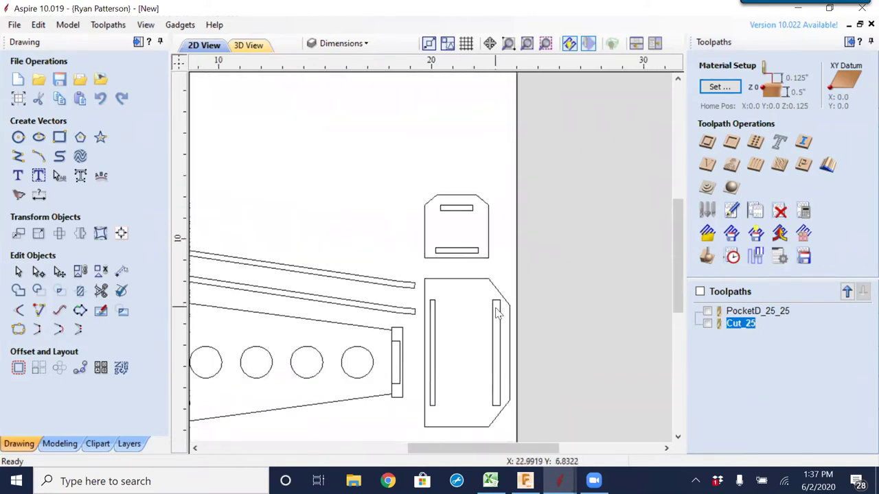
{"action": "left_click", "coordinate": [477, 216]}
{"action": "left_click", "coordinate": [453, 251], "text": "shift"}
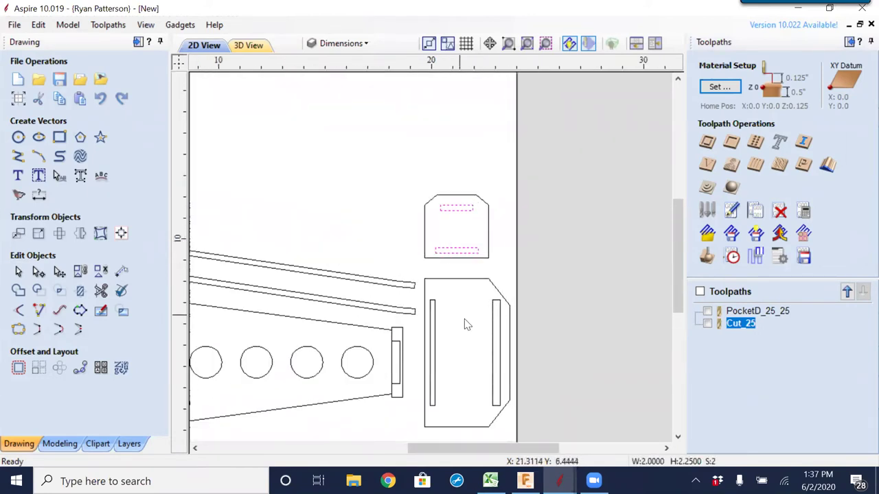
{"action": "left_click", "coordinate": [433, 371], "text": "shift"}
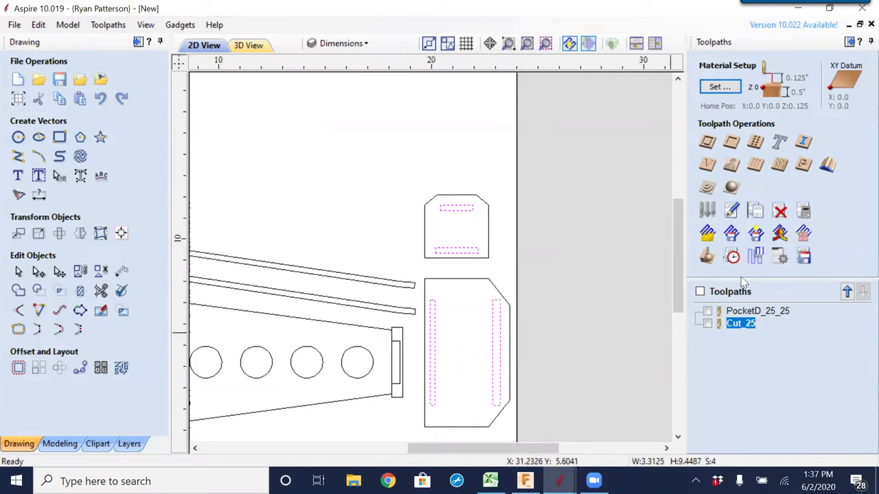
{"action": "left_click", "coordinate": [707, 144]}
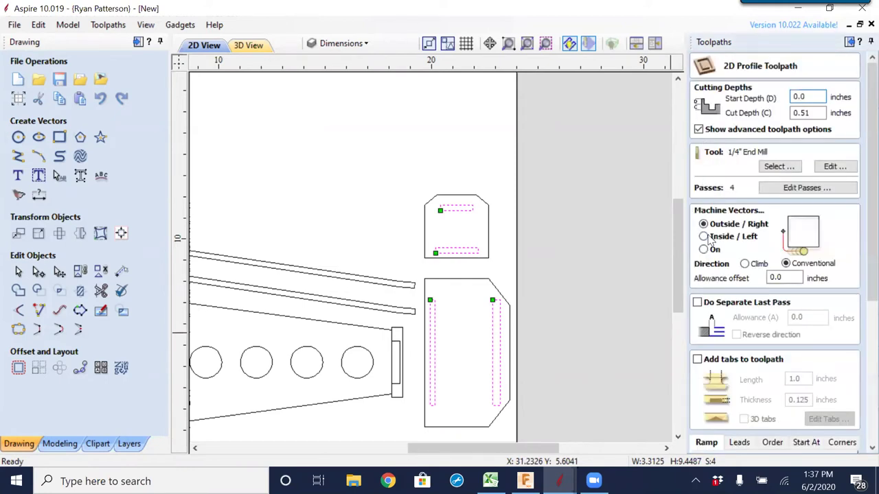
- Set an Inside profile named PI25 and calculate it, accepting the cut-through warning
{"action": "left_click", "coordinate": [704, 236]}
{"action": "double_click", "coordinate": [807, 112]}
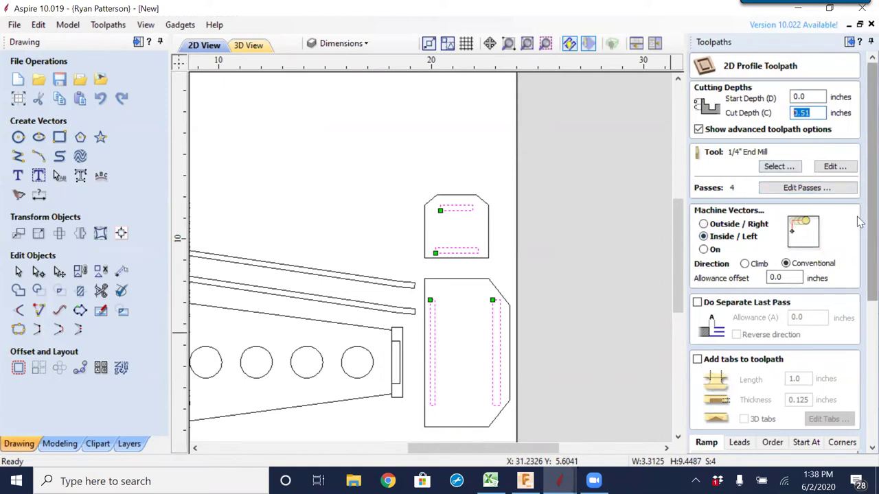
{"action": "scroll", "coordinate": [859, 226], "scroll_direction": "down", "scroll_amount": 5}
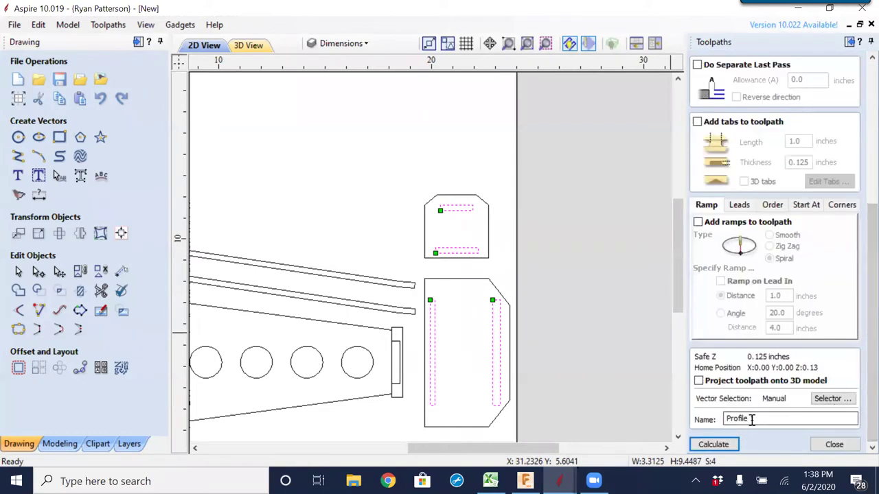
{"action": "left_click_drag", "start_coordinate": [807, 418], "coordinate": [682, 437]}
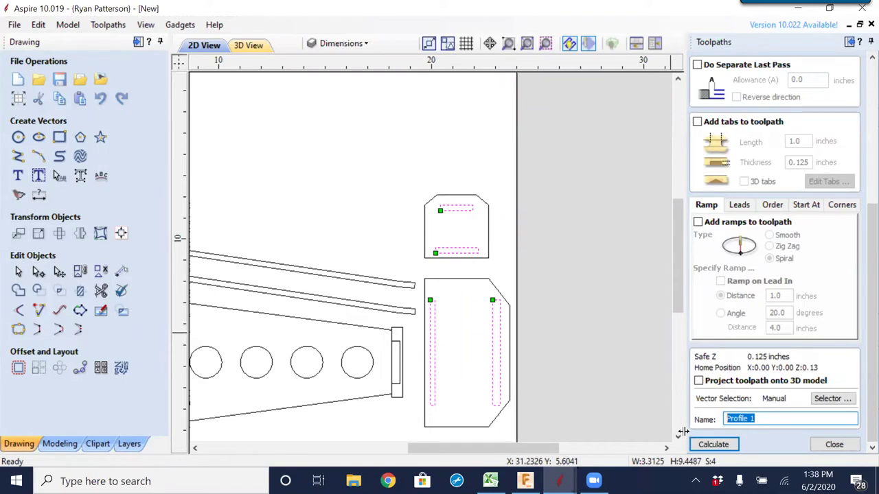
{"action": "type", "text": "PI25"}
{"action": "left_click", "coordinate": [716, 445]}
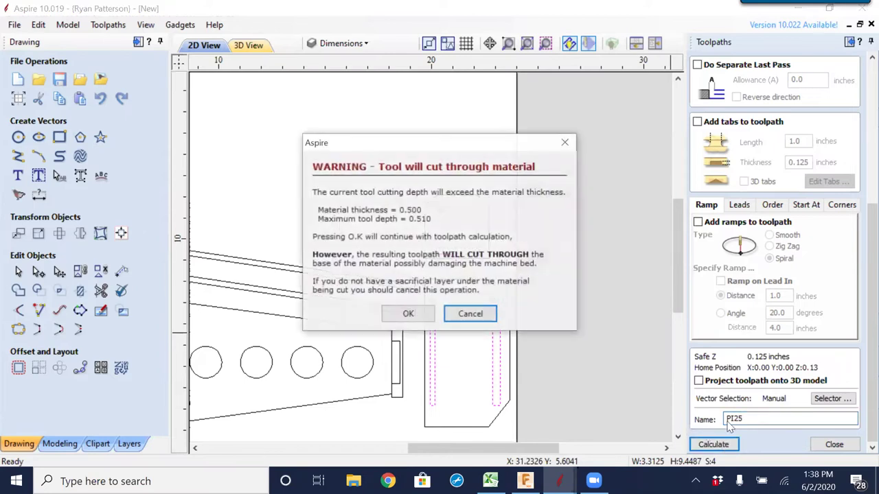
{"action": "left_click", "coordinate": [408, 317]}
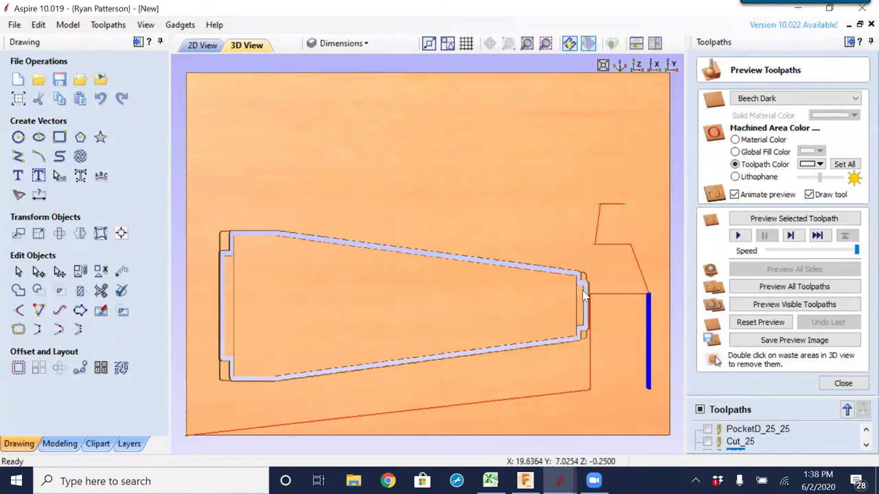
- Preview all toolpaths cut into the board in 3D, check the right-hand parts, then return to 2D
{"action": "left_click", "coordinate": [772, 288]}
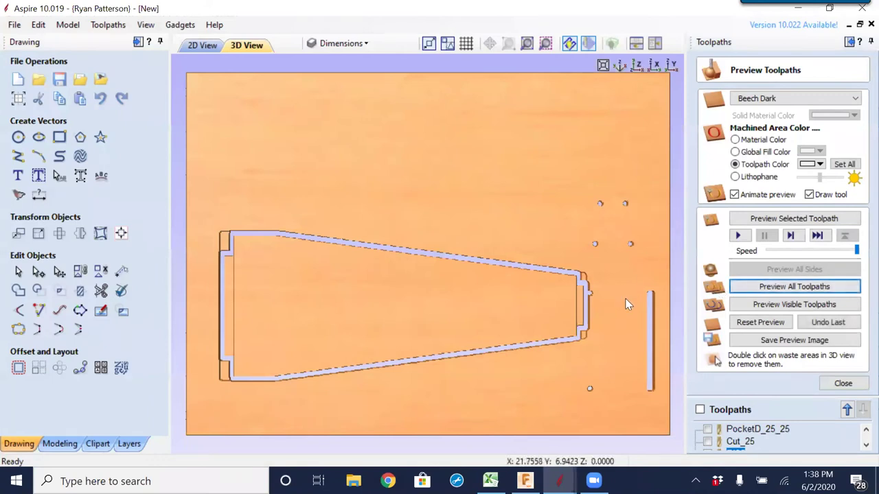
{"action": "middle_click_drag", "start_coordinate": [626, 280], "coordinate": [537, 237]}
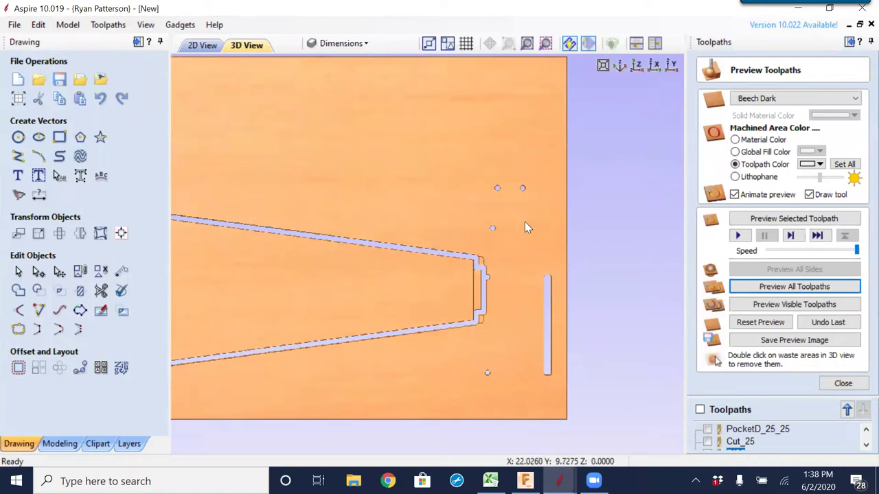
{"action": "left_click", "coordinate": [199, 45]}
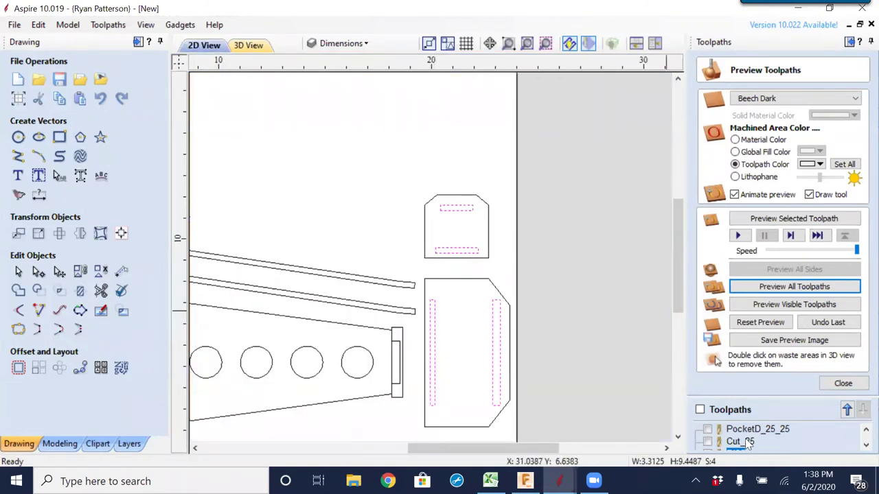
- Show only the PI25 toolpath and play its animated preview, zooming to watch the end-part slots cut
{"action": "left_click", "coordinate": [866, 445]}
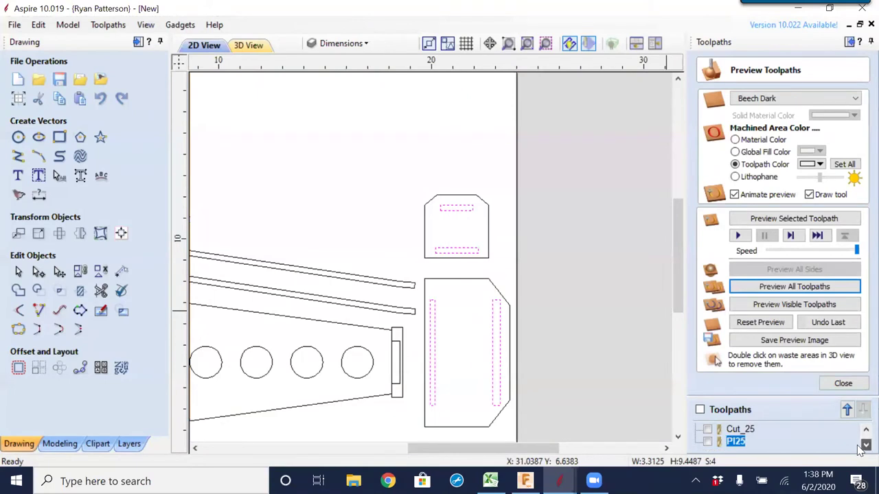
{"action": "left_click", "coordinate": [707, 442]}
{"action": "scroll", "coordinate": [427, 302], "scroll_direction": "up", "scroll_amount": 3}
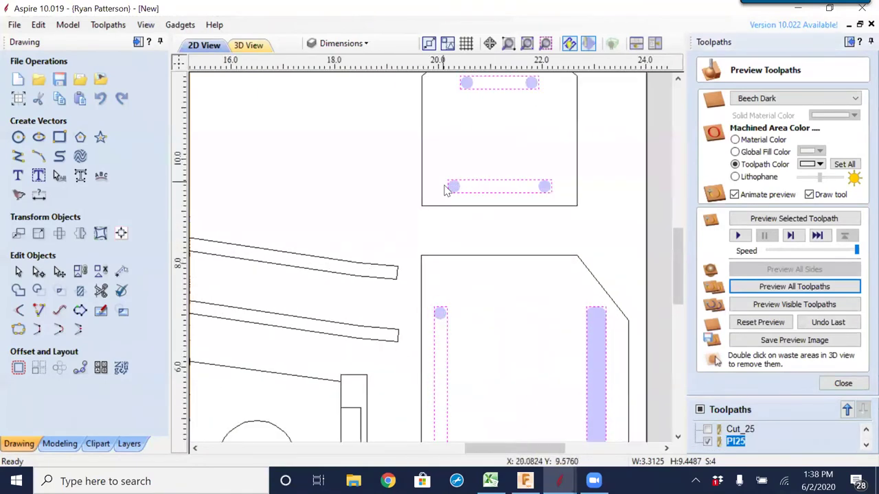
{"action": "scroll", "coordinate": [468, 351], "scroll_direction": "down", "scroll_amount": 3}
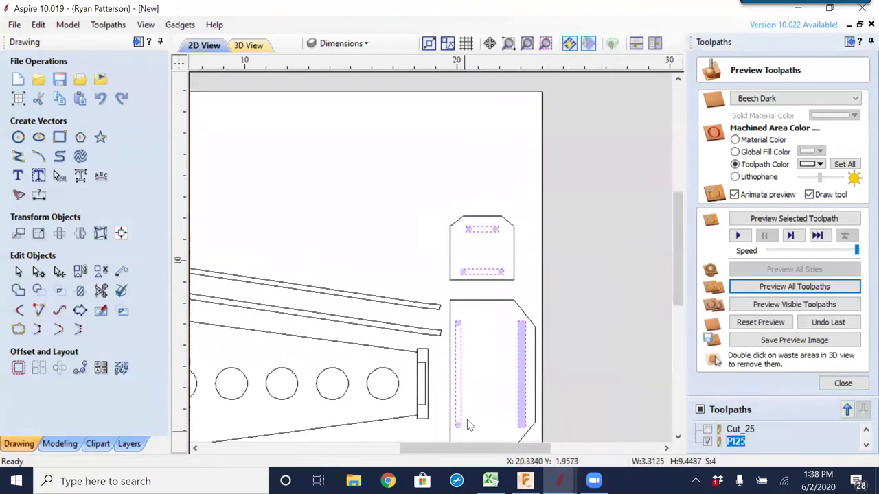
{"action": "scroll", "coordinate": [458, 431], "scroll_direction": "up", "scroll_amount": 4}
{"action": "scroll", "coordinate": [459, 433], "scroll_direction": "up", "scroll_amount": 5}
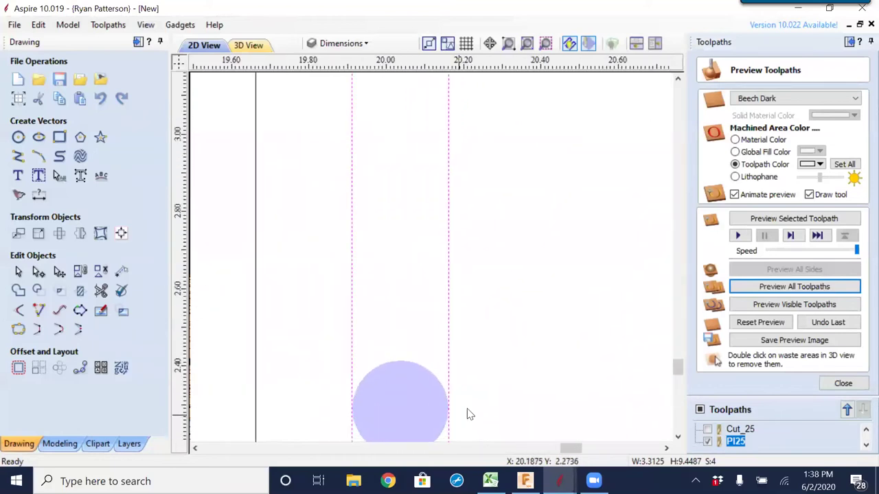
{"action": "scroll", "coordinate": [526, 298], "scroll_direction": "down", "scroll_amount": 2}
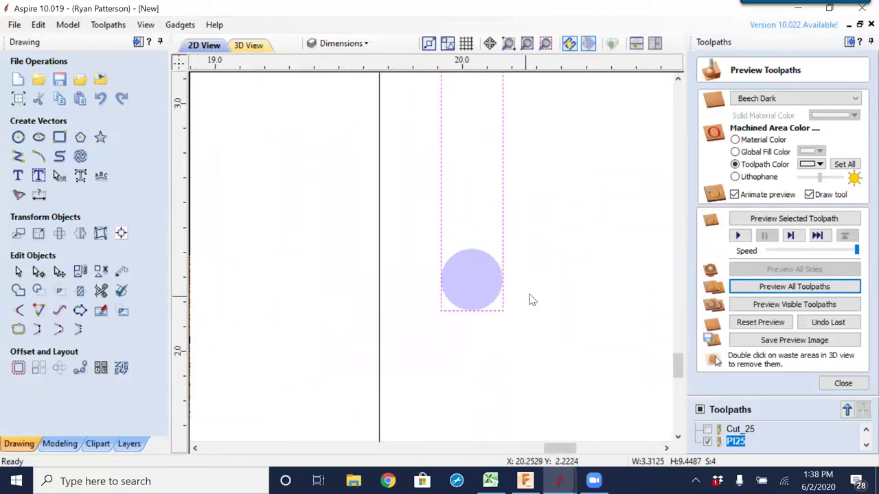
{"action": "scroll", "coordinate": [547, 287], "scroll_direction": "down", "scroll_amount": 2}
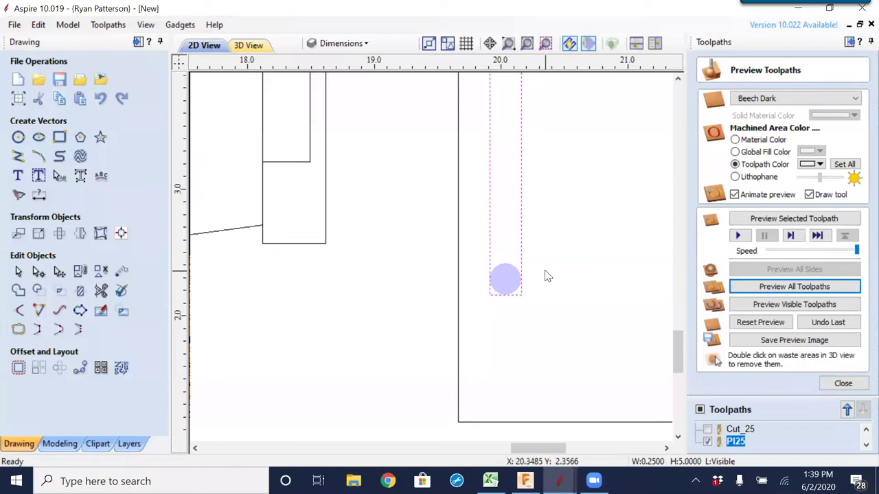
{"action": "scroll", "coordinate": [558, 210], "scroll_direction": "down", "scroll_amount": 1}
{"action": "scroll", "coordinate": [514, 302], "scroll_direction": "down", "scroll_amount": 1}
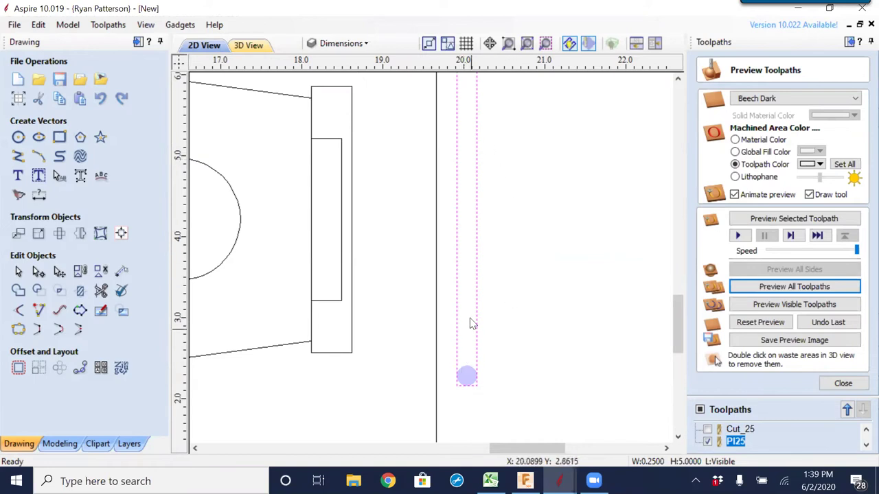
{"action": "scroll", "coordinate": [526, 197], "scroll_direction": "down", "scroll_amount": 2}
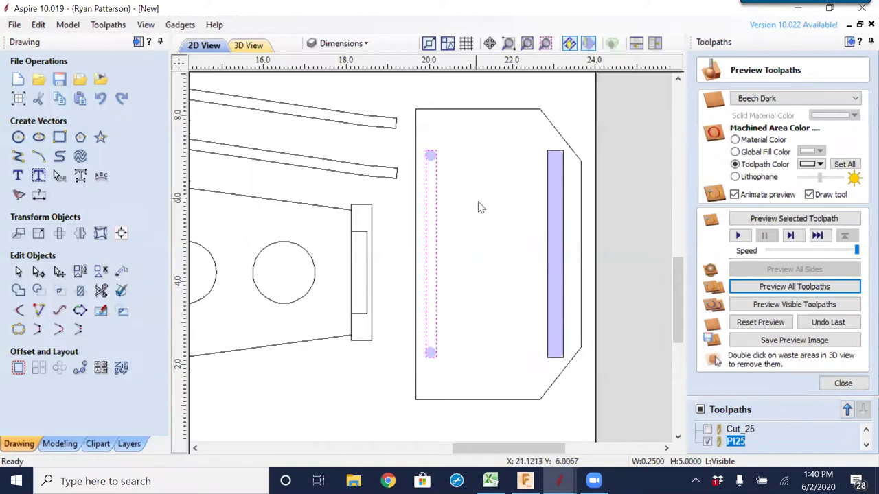
{"action": "scroll", "coordinate": [465, 223], "scroll_direction": "down", "scroll_amount": 2}
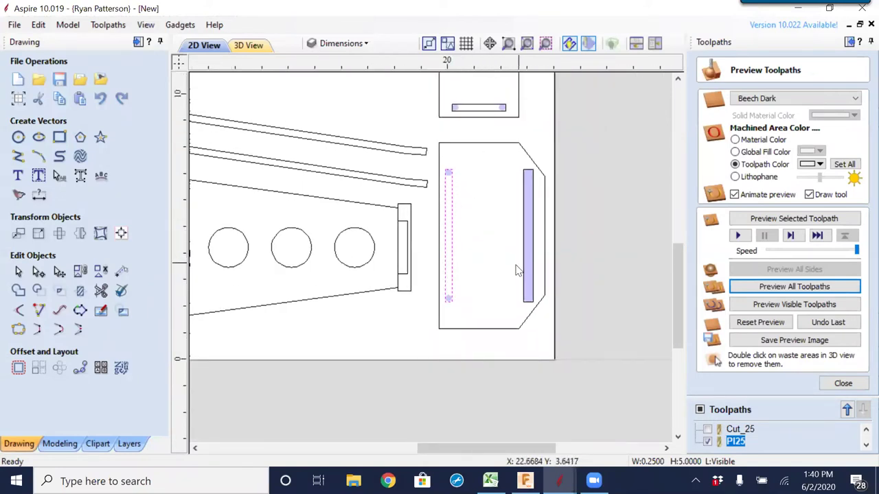
- Make the PI25 allowance offset negative, recalculate it, and accept the 0.51-inch cut-through warning
{"action": "double_click", "coordinate": [736, 444]}
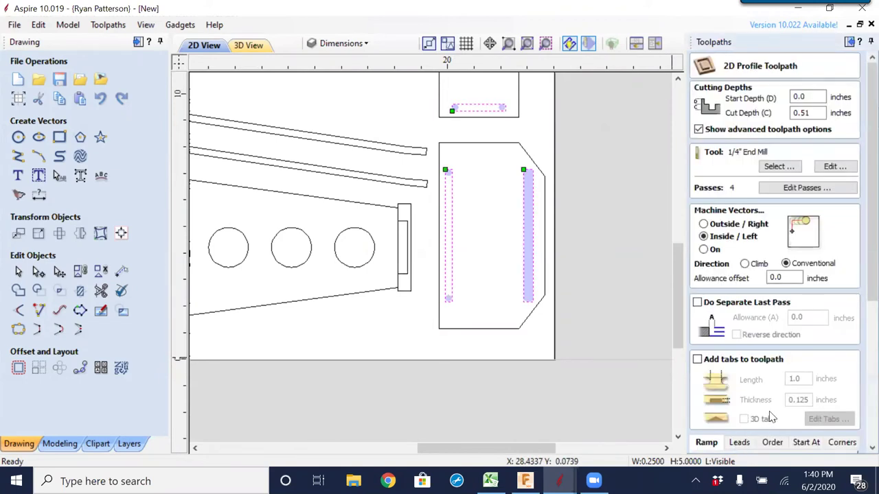
{"action": "left_click_drag", "start_coordinate": [780, 283], "coordinate": [723, 285]}
{"action": "type", "text": "-"}
{"action": "scroll", "coordinate": [858, 274], "scroll_direction": "down", "scroll_amount": 5}
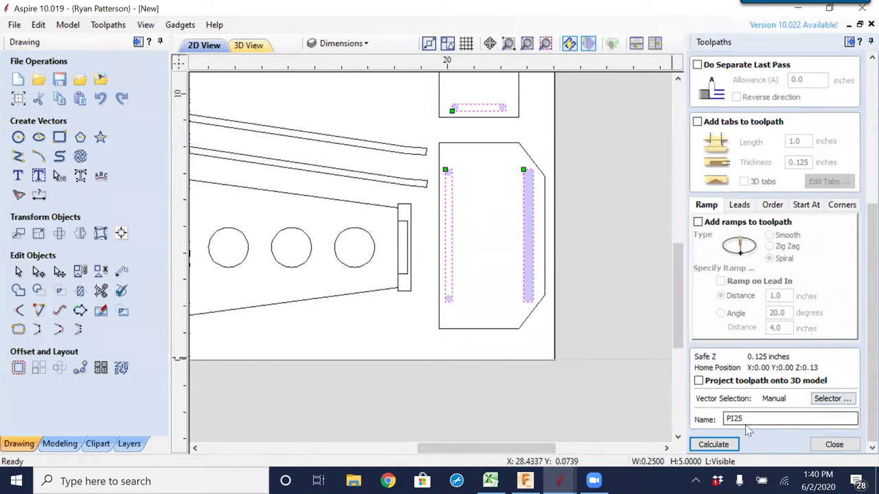
{"action": "left_click", "coordinate": [714, 444]}
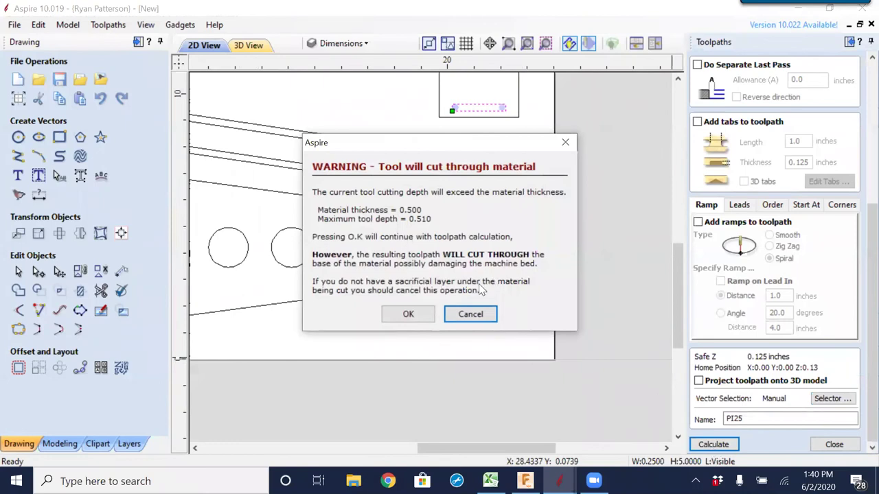
{"action": "left_click", "coordinate": [407, 314]}
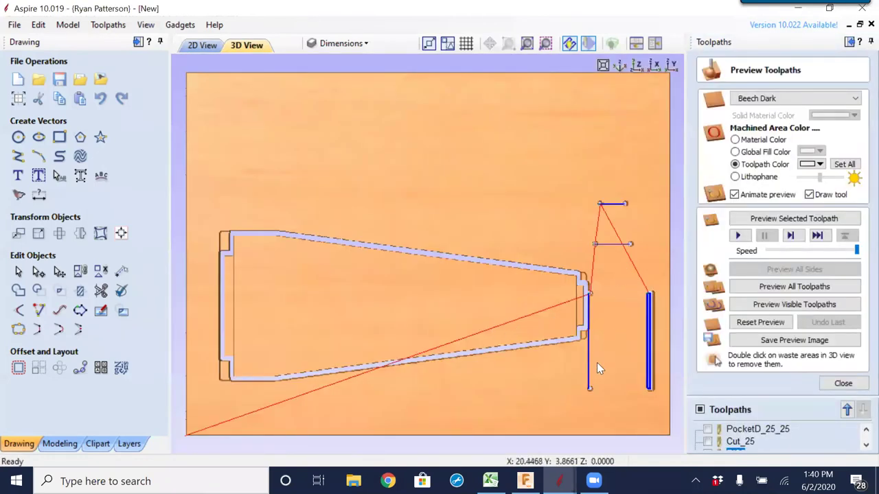
- In the 2D view, zoom in on the PI25 slot toolpath edge, then zoom back out to the full sheet
{"action": "left_click", "coordinate": [202, 45]}
{"action": "scroll", "coordinate": [438, 184], "scroll_direction": "up", "scroll_amount": 4}
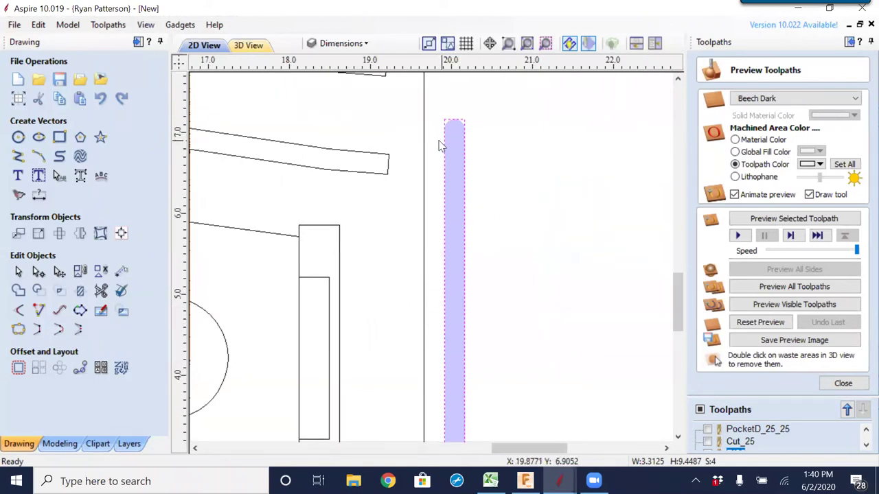
{"action": "scroll", "coordinate": [434, 145], "scroll_direction": "up", "scroll_amount": 3}
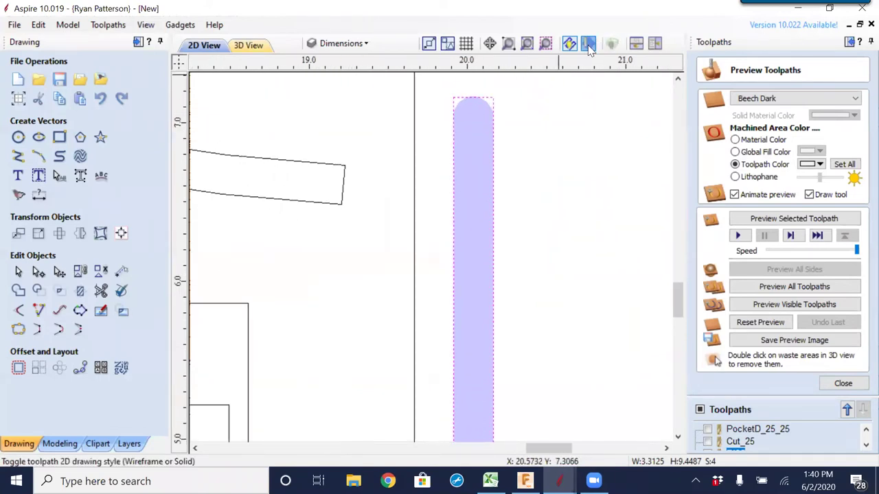
{"action": "scroll", "coordinate": [439, 134], "scroll_direction": "up", "scroll_amount": 15}
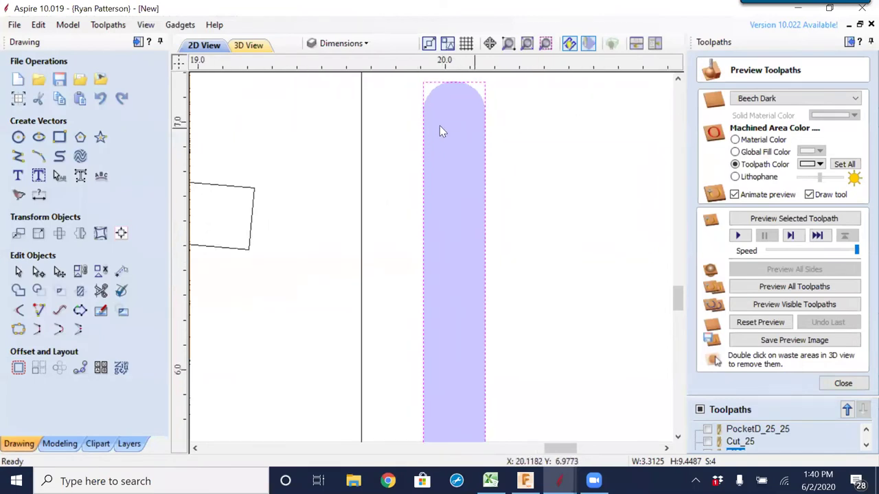
{"action": "middle_click_drag", "start_coordinate": [467, 175], "coordinate": [484, 172]}
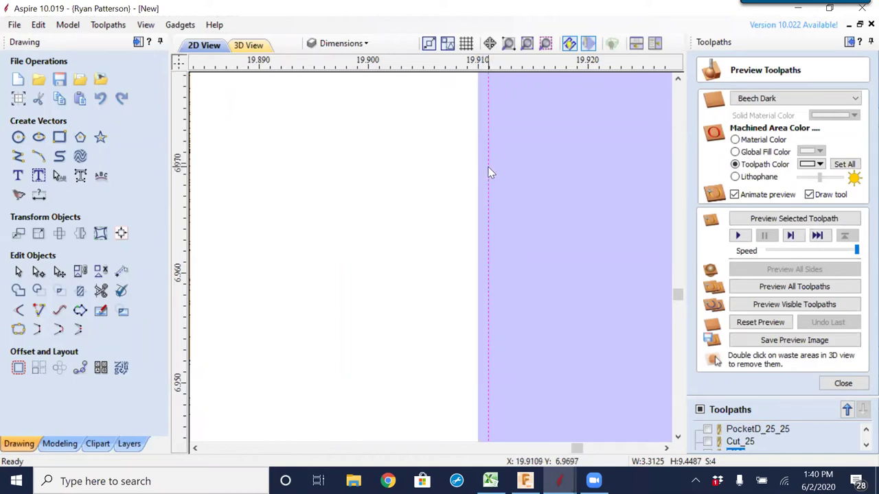
{"action": "scroll", "coordinate": [489, 172], "scroll_direction": "down", "scroll_amount": 5}
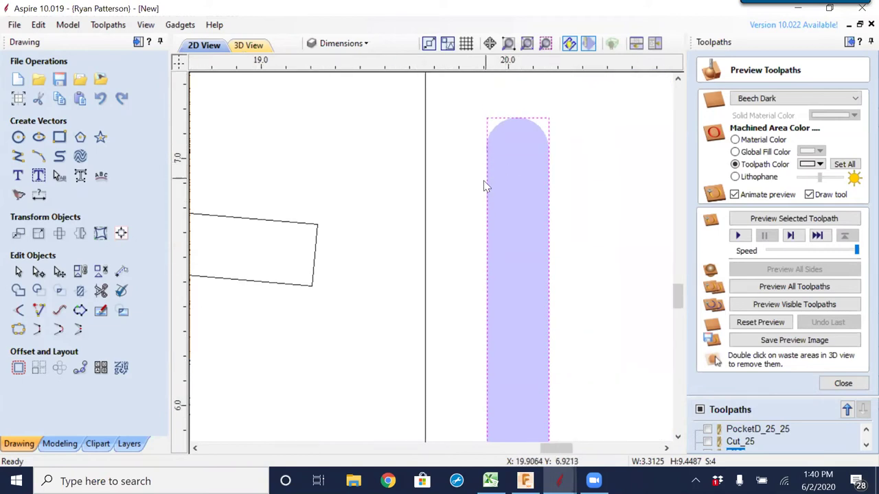
{"action": "scroll", "coordinate": [525, 172], "scroll_direction": "down", "scroll_amount": 2}
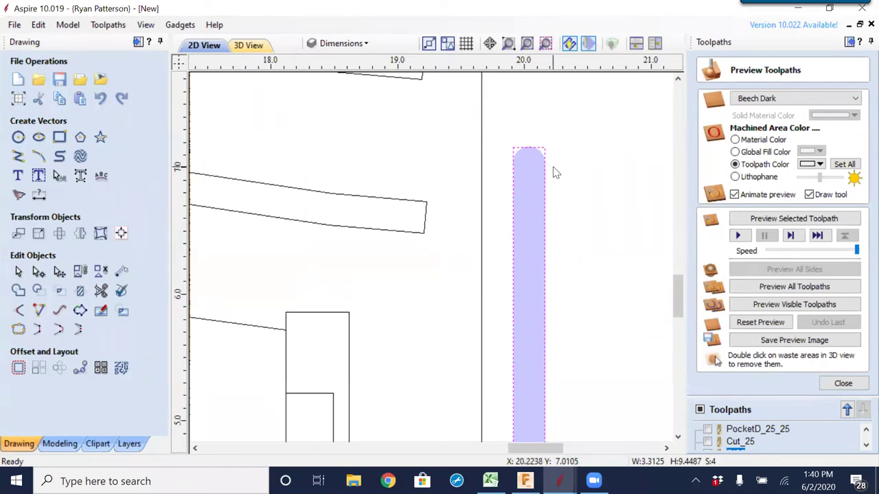
{"action": "scroll", "coordinate": [547, 190], "scroll_direction": "down", "scroll_amount": 1}
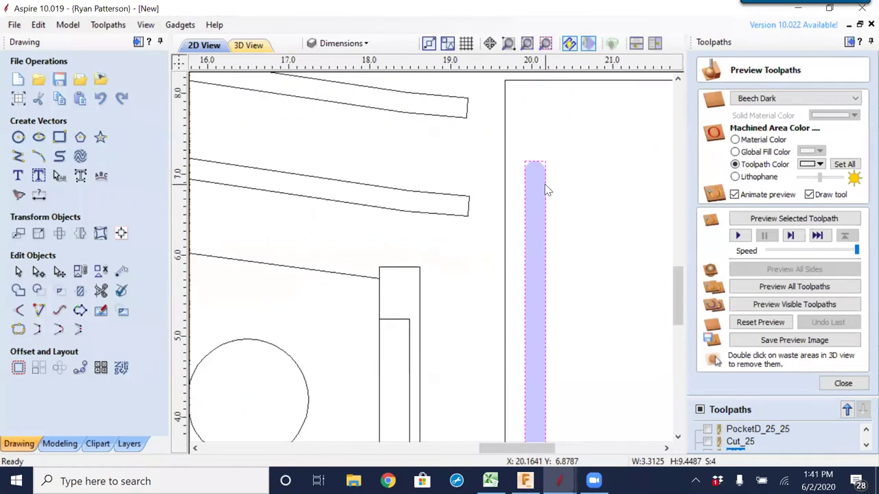
{"action": "scroll", "coordinate": [546, 187], "scroll_direction": "down", "scroll_amount": 2}
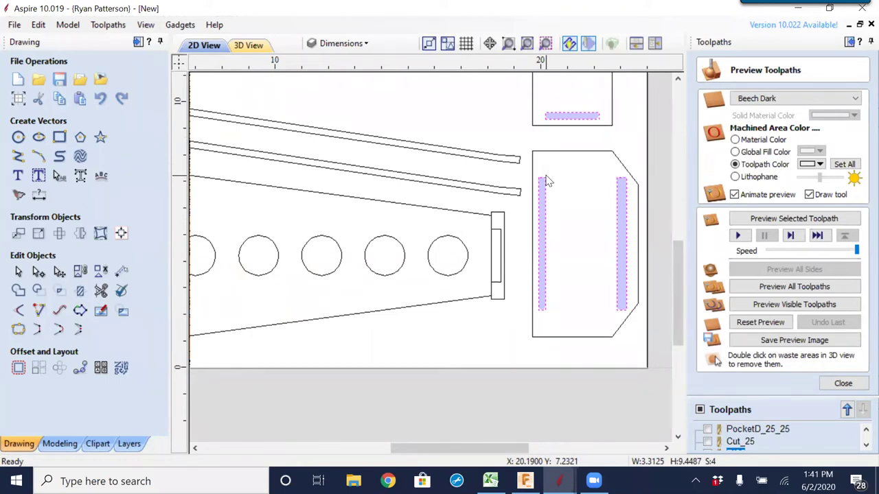
{"action": "scroll", "coordinate": [545, 190], "scroll_direction": "down", "scroll_amount": 1}
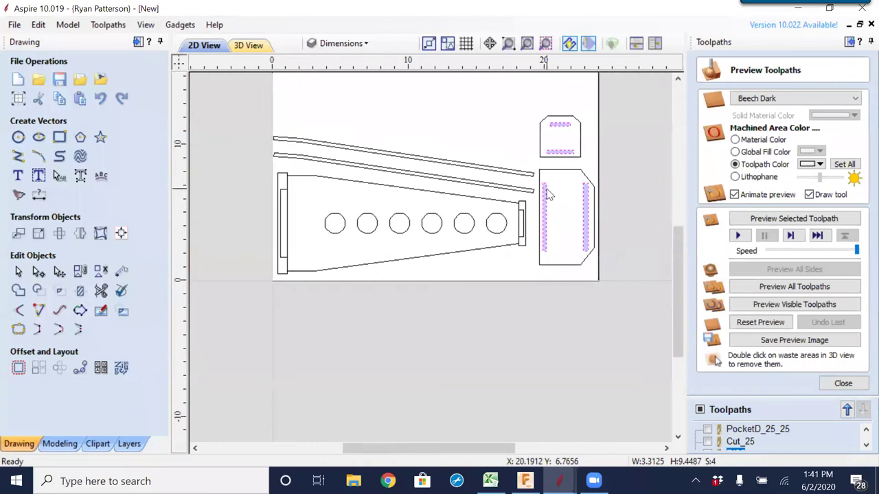
{"action": "scroll", "coordinate": [497, 241], "scroll_direction": "down", "scroll_amount": 1}
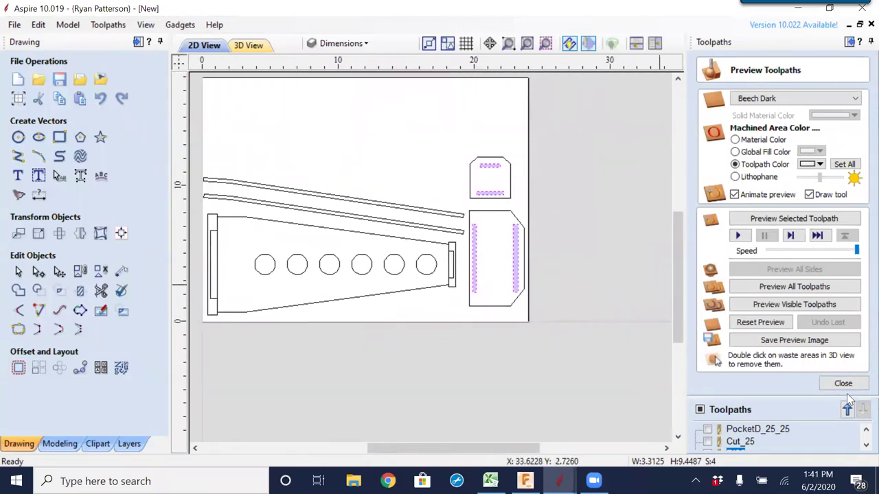
{"action": "left_click", "coordinate": [766, 306]}
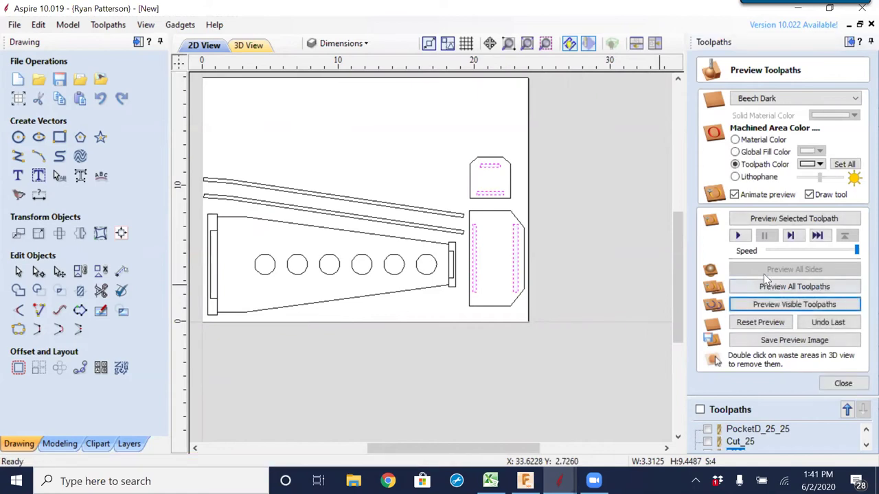
{"action": "left_click", "coordinate": [254, 46]}
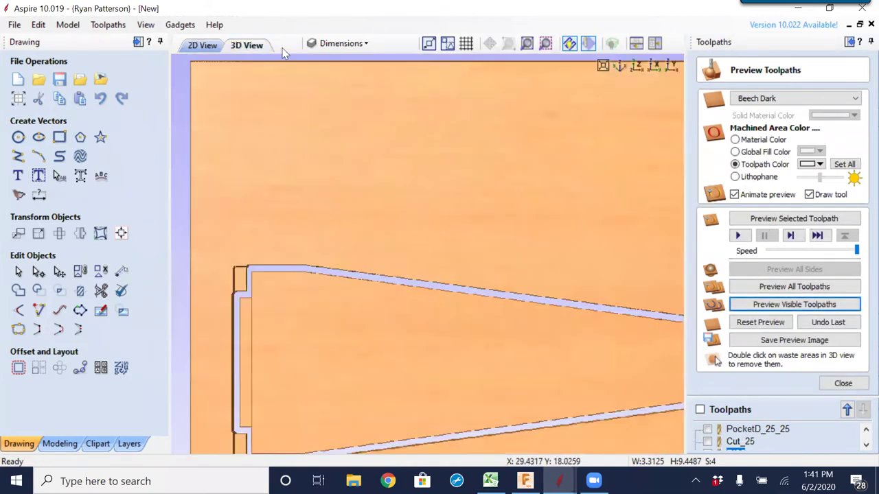
{"action": "left_click", "coordinate": [779, 311]}
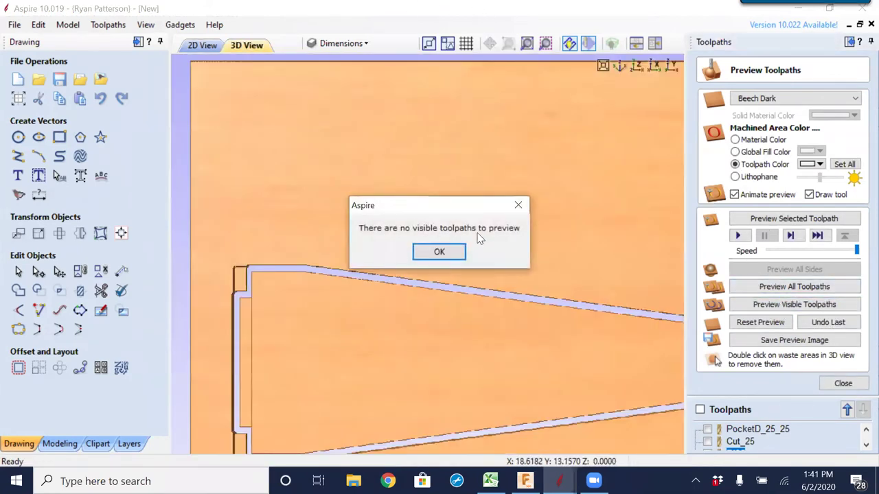
{"action": "left_click", "coordinate": [445, 252]}
{"action": "scroll", "coordinate": [446, 259], "scroll_direction": "down", "scroll_amount": 5}
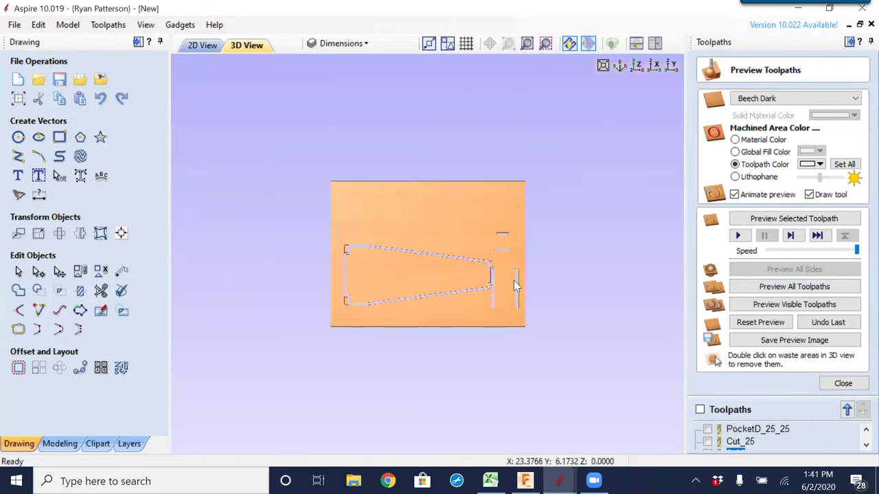
{"action": "scroll", "coordinate": [577, 324], "scroll_direction": "up", "scroll_amount": 3}
{"action": "middle_click_drag", "start_coordinate": [458, 286], "coordinate": [434, 297]}
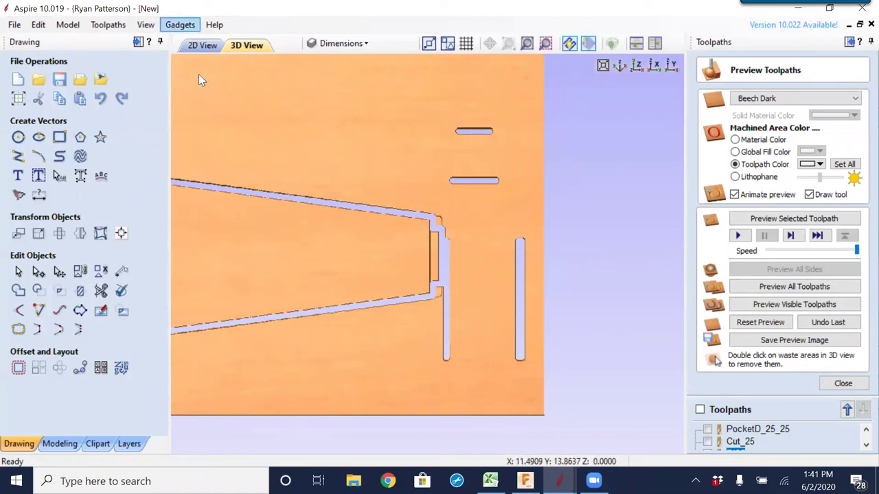
{"action": "left_click", "coordinate": [202, 45]}
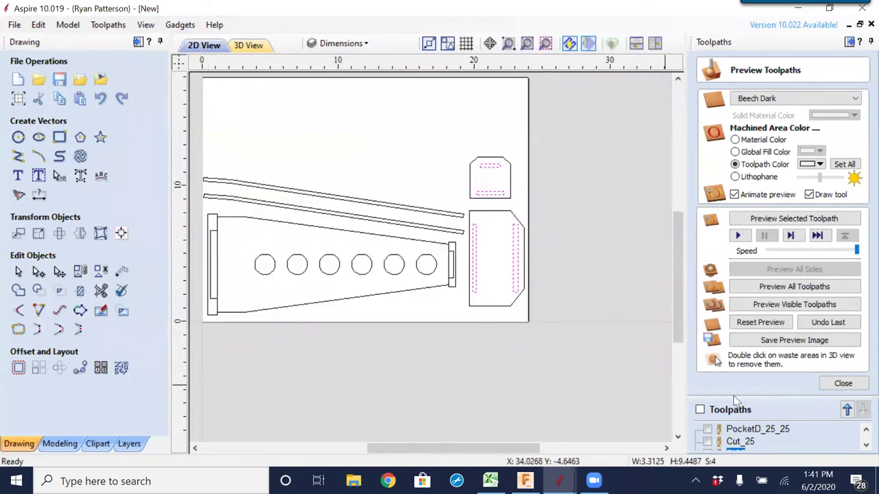
- Close the preview, display PocketD_25_25, Cut_25 and PI25 together, and select the tapered part outline
{"action": "left_click", "coordinate": [843, 383]}
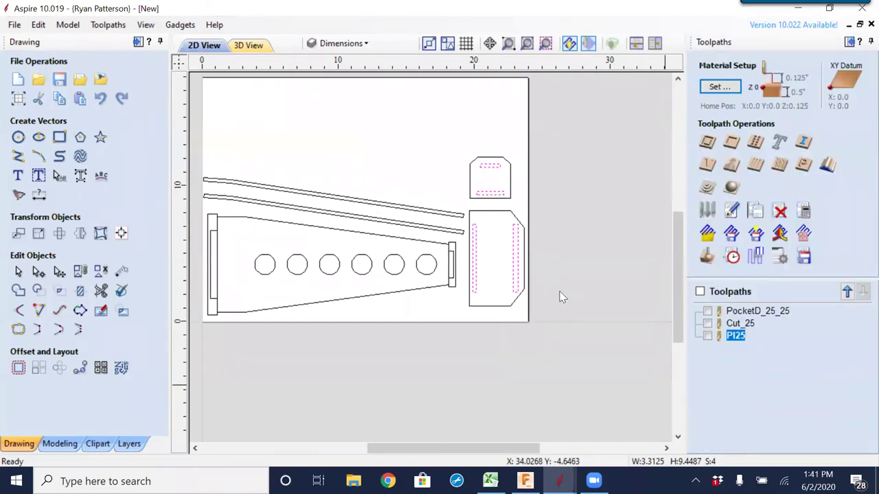
{"action": "left_click", "coordinate": [701, 291]}
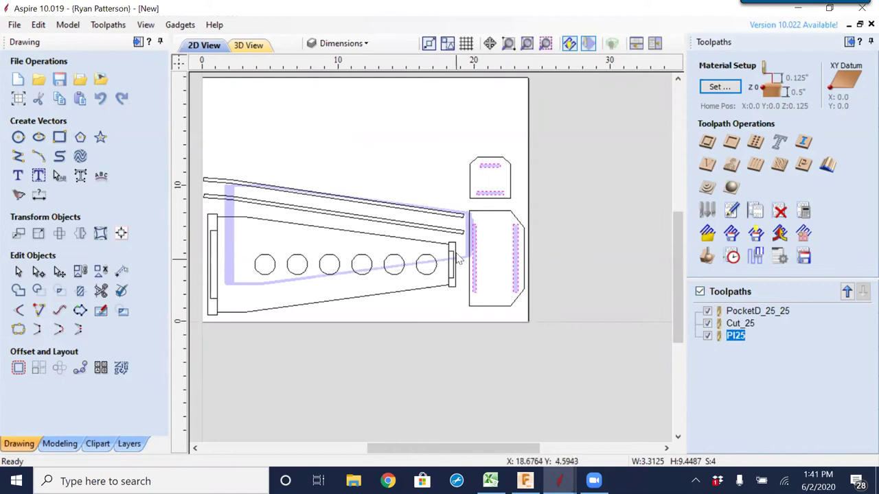
{"action": "scroll", "coordinate": [464, 259], "scroll_direction": "up", "scroll_amount": 2}
{"action": "scroll", "coordinate": [464, 260], "scroll_direction": "up", "scroll_amount": 2}
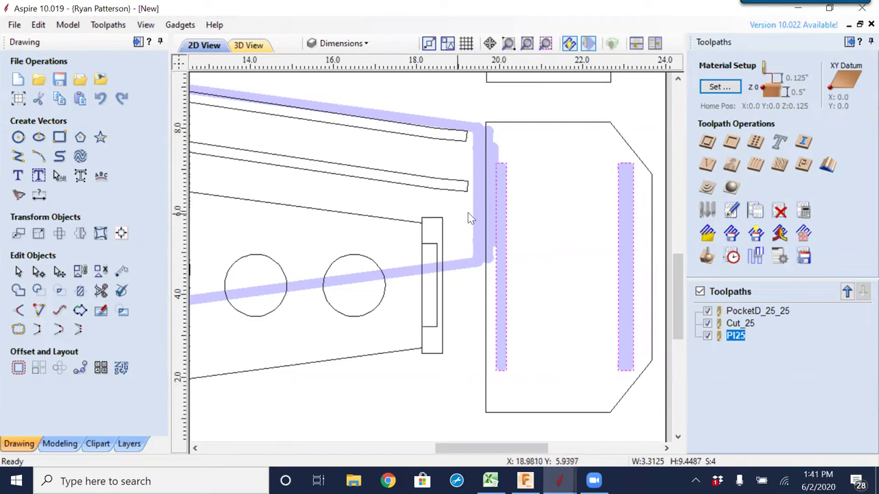
{"action": "left_click", "coordinate": [383, 223]}
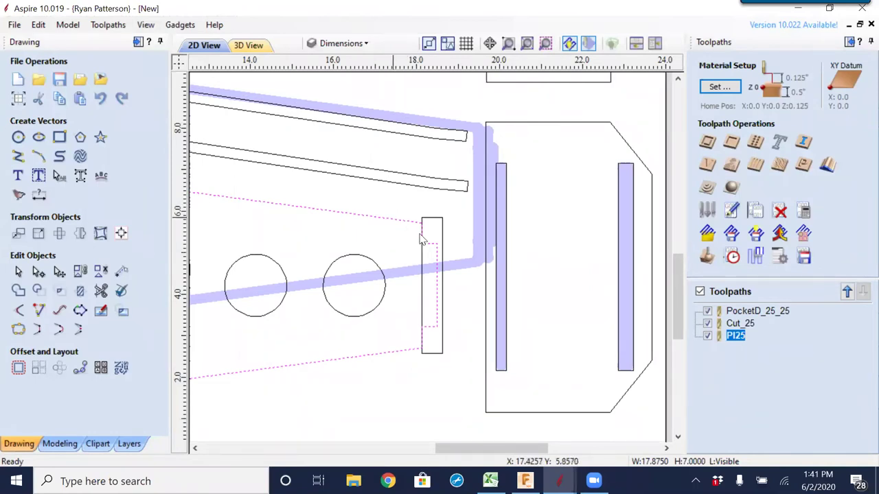
- Calculate the Cut_25 profile toolpath, accepting the cut-through warning
{"action": "double_click", "coordinate": [740, 323]}
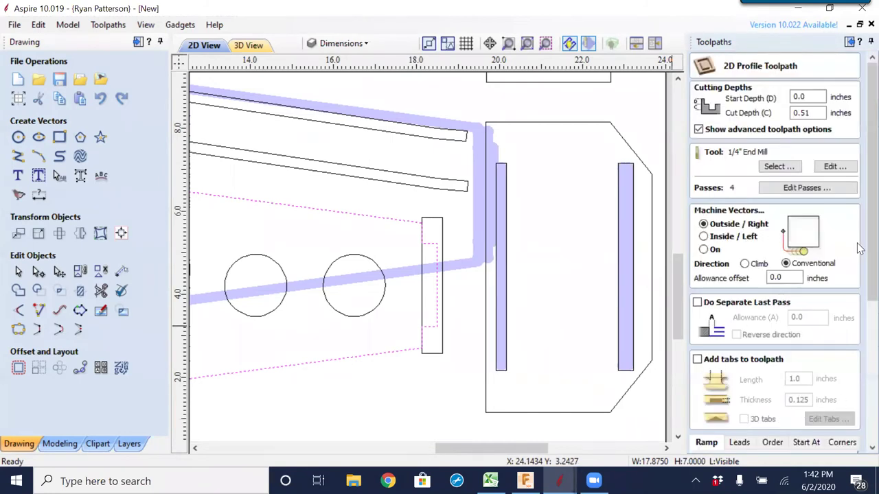
{"action": "scroll", "coordinate": [804, 271], "scroll_direction": "down", "scroll_amount": 5}
{"action": "left_click", "coordinate": [712, 445]}
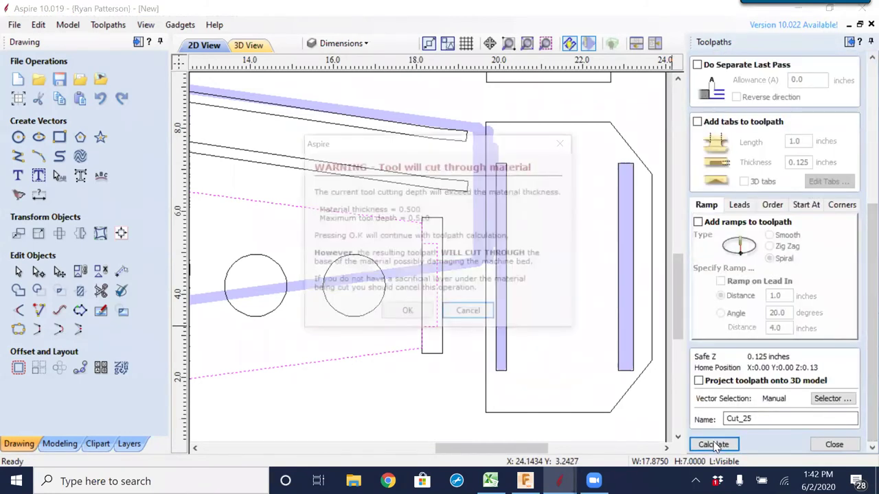
{"action": "left_click", "coordinate": [407, 310]}
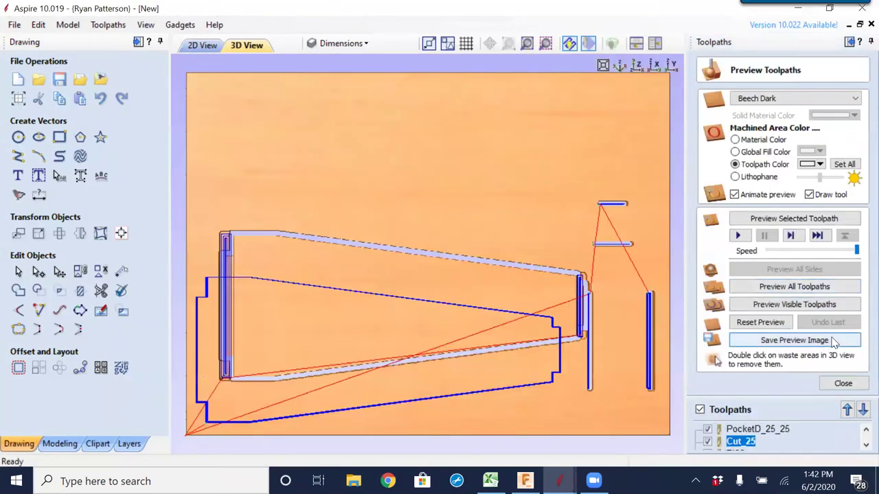
- Reset and simulate all toolpaths on the wood, then recalculate all toolpaths, accepting the warning
{"action": "left_click", "coordinate": [760, 323]}
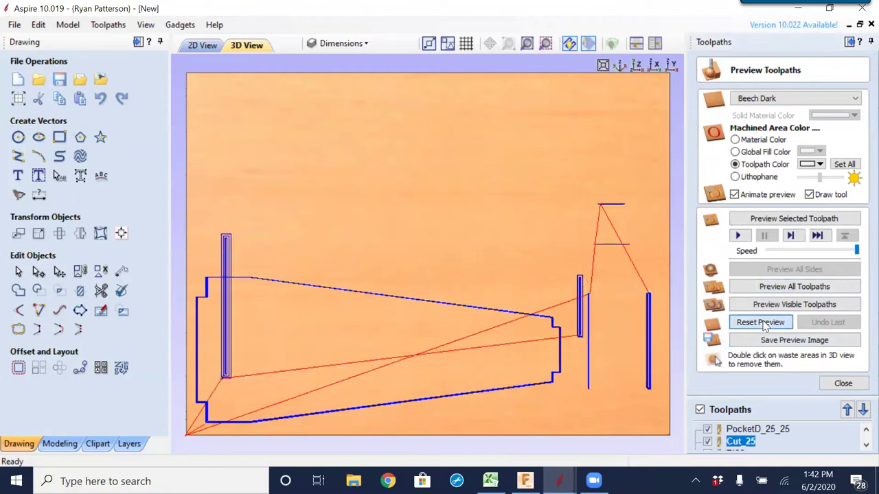
{"action": "left_click", "coordinate": [793, 287]}
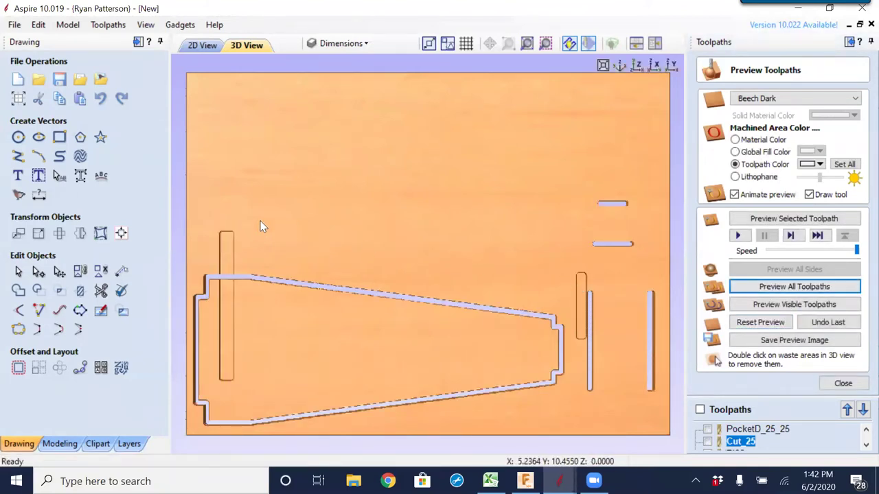
{"action": "left_click", "coordinate": [844, 383]}
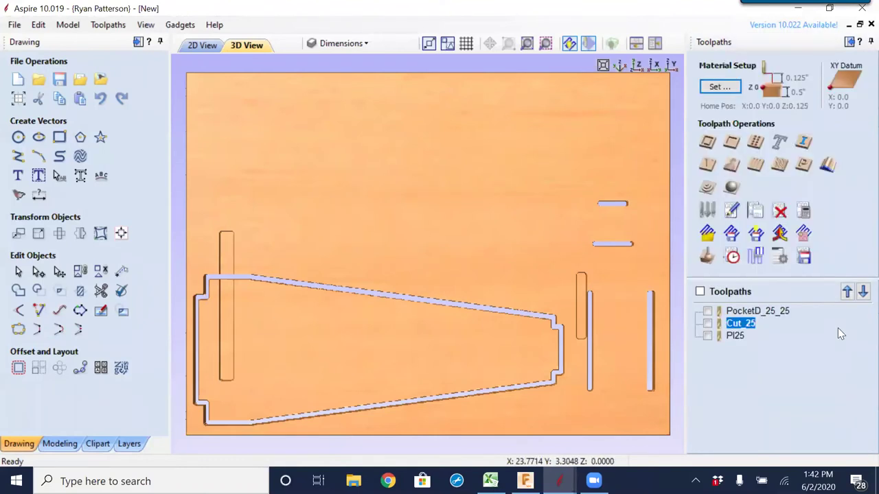
{"action": "left_click", "coordinate": [803, 210]}
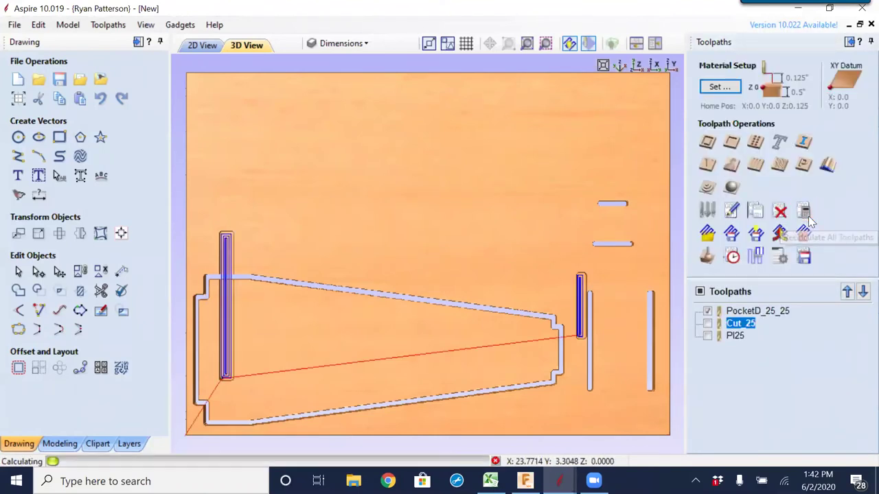
{"action": "left_click", "coordinate": [440, 296]}
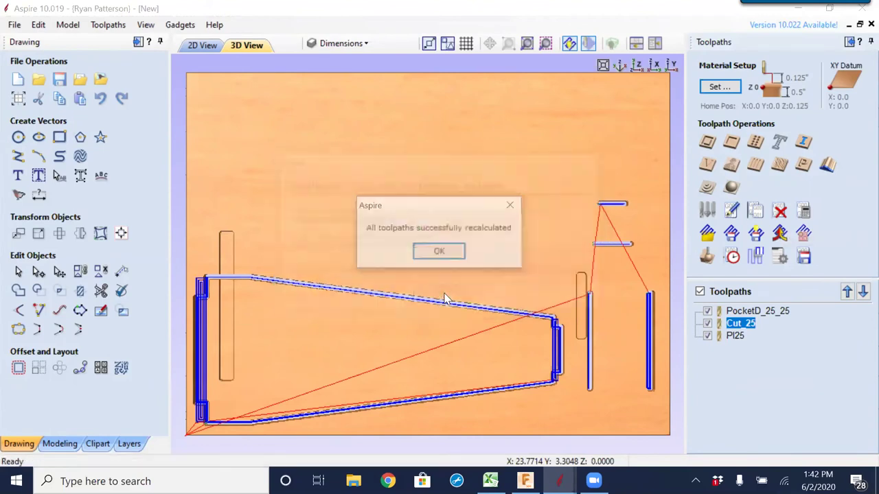
- Dismiss the success message, reset and rerun the full toolpath simulation, then return to the 2D drawing
{"action": "left_click", "coordinate": [457, 252]}
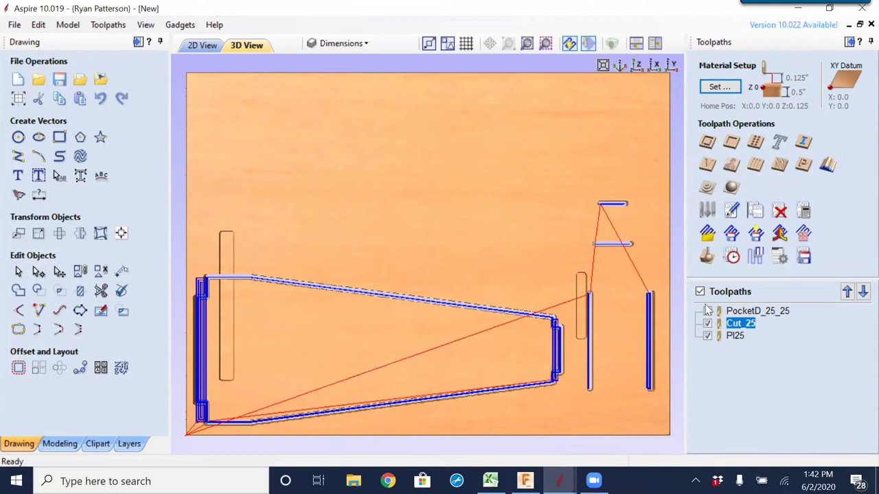
{"action": "left_click", "coordinate": [707, 256]}
{"action": "left_click", "coordinate": [783, 323]}
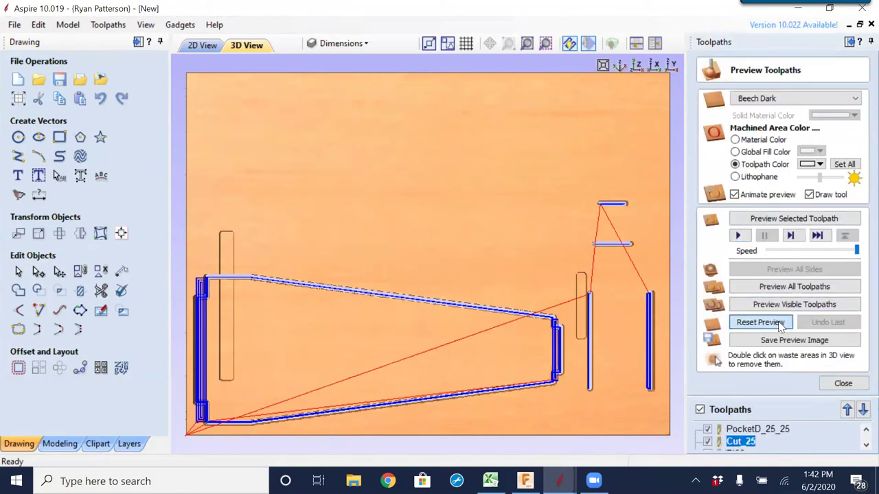
{"action": "left_click", "coordinate": [784, 289]}
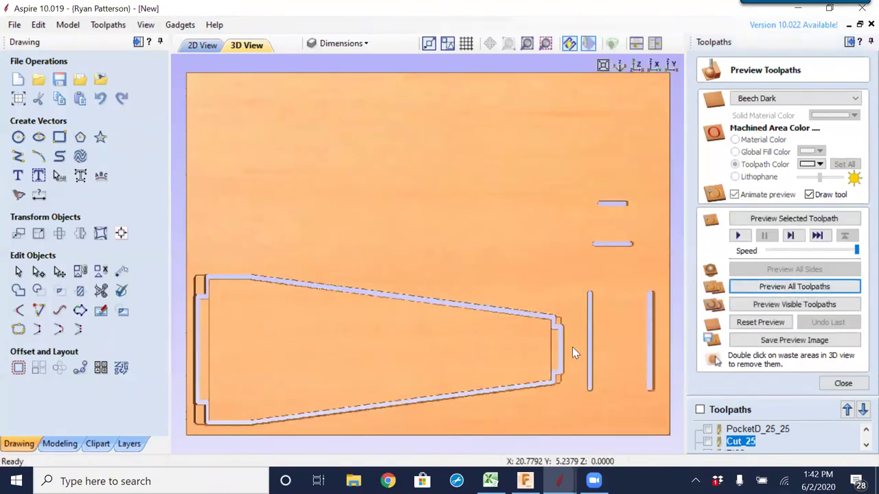
{"action": "left_click", "coordinate": [202, 45]}
{"action": "scroll", "coordinate": [456, 247], "scroll_direction": "down", "scroll_amount": 2}
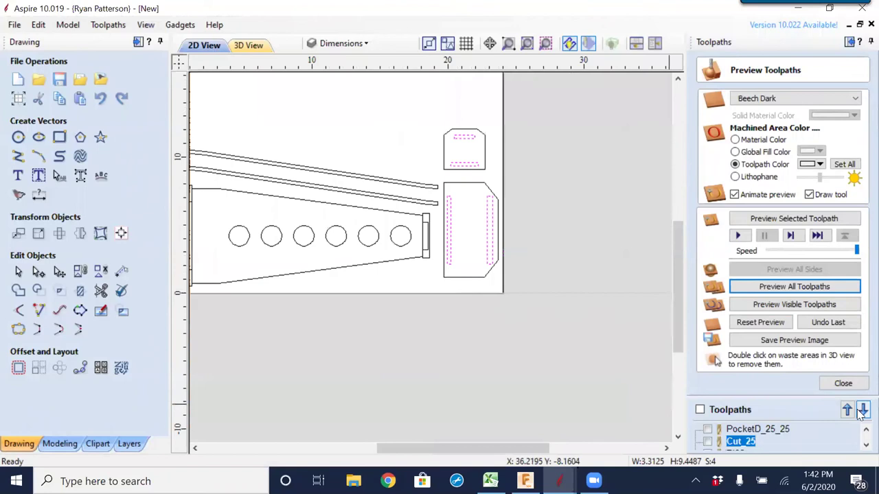
- Add the head outlines and both slanted strips to Cut_25, then recalculate it past the cut-through warning
{"action": "left_click", "coordinate": [743, 442]}
{"action": "double_click", "coordinate": [741, 443]}
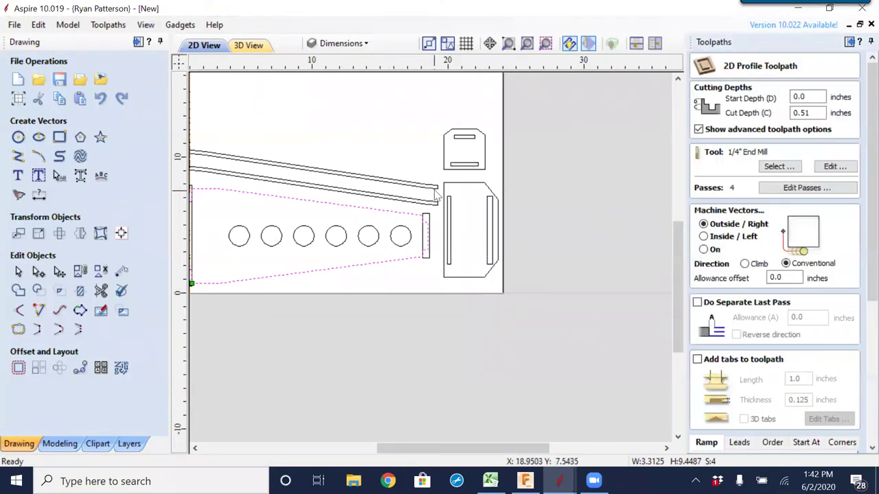
{"action": "left_click", "coordinate": [463, 180], "text": "shift"}
{"action": "left_click", "coordinate": [464, 170], "text": "shift"}
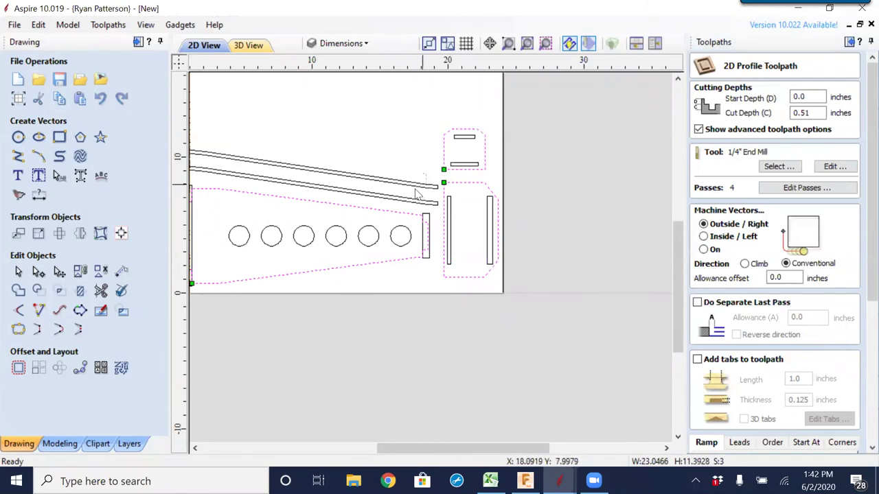
{"action": "left_click", "coordinate": [406, 207], "text": "shift"}
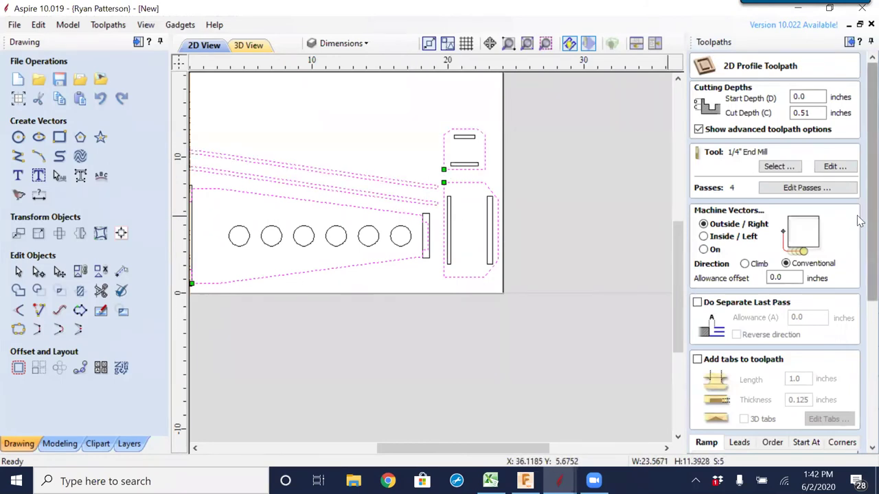
{"action": "scroll", "coordinate": [857, 343], "scroll_direction": "down", "scroll_amount": 5}
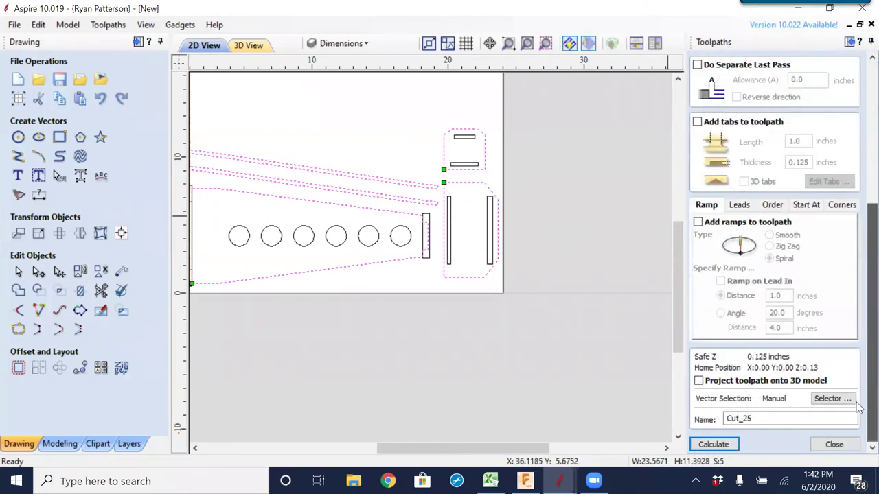
{"action": "left_click", "coordinate": [714, 444]}
{"action": "left_click", "coordinate": [408, 314]}
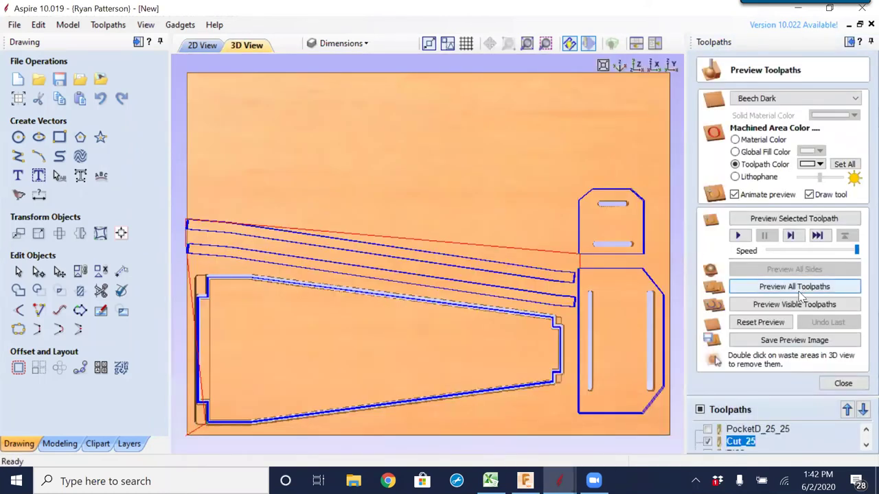
- Reset and simulate all toolpaths, inspect the cut strips and head pieces, then return to 2D
{"action": "left_click", "coordinate": [782, 324]}
{"action": "left_click", "coordinate": [794, 286]}
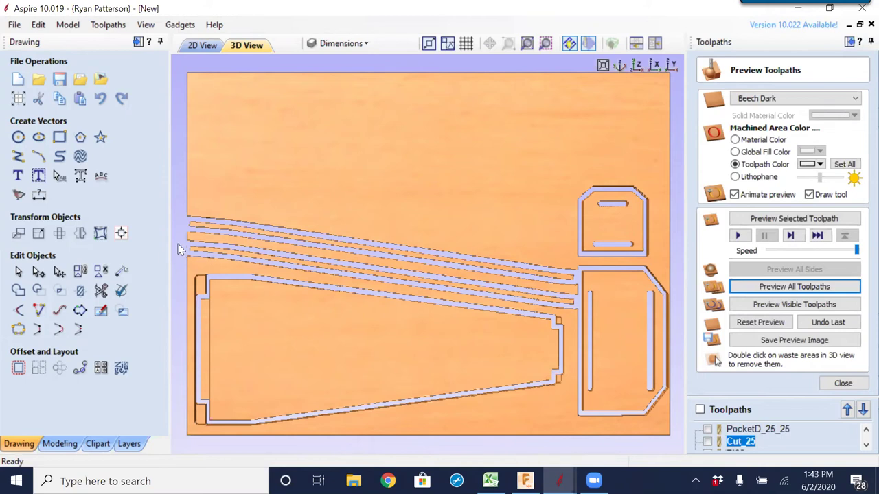
{"action": "scroll", "coordinate": [572, 307], "scroll_direction": "up", "scroll_amount": 3}
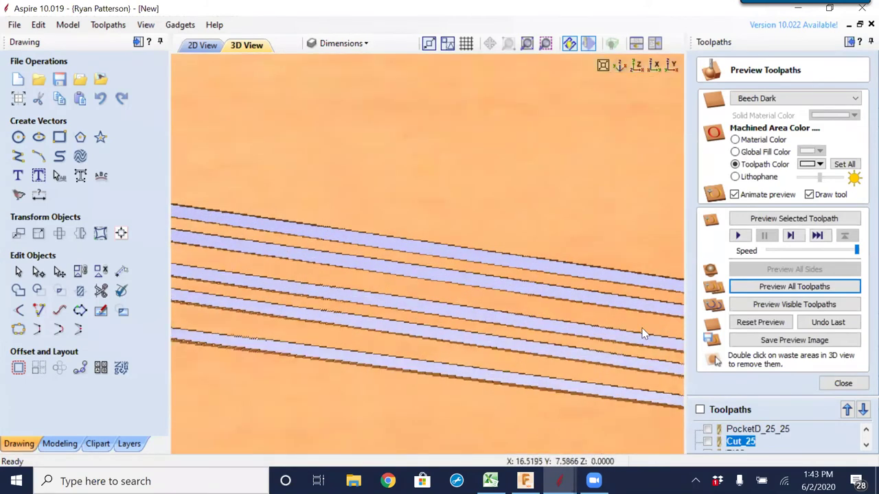
{"action": "scroll", "coordinate": [391, 304], "scroll_direction": "down", "scroll_amount": 3}
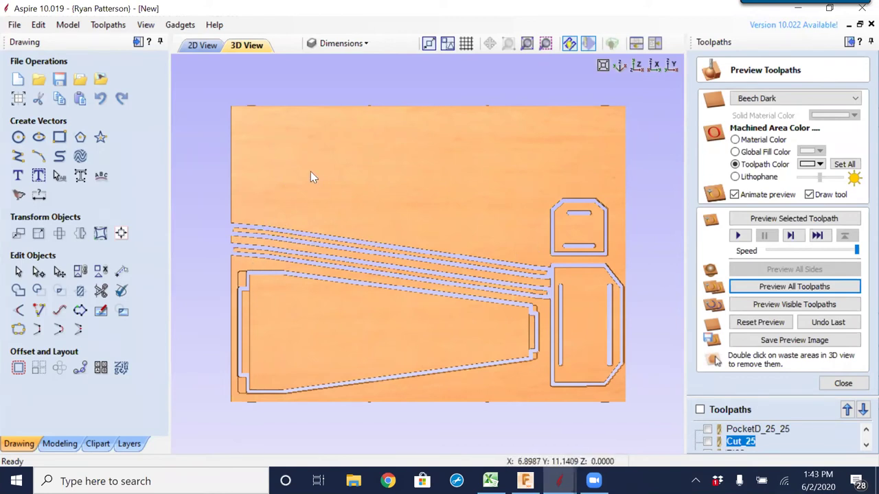
{"action": "left_click", "coordinate": [206, 44]}
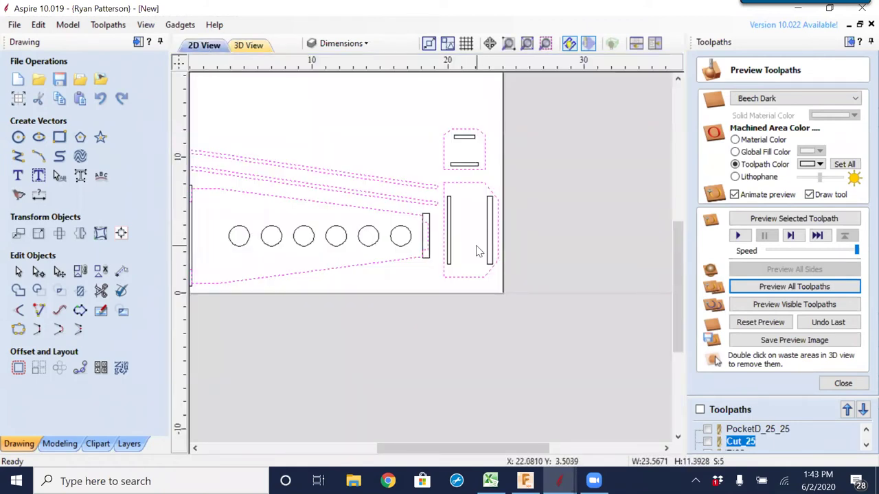
- Drag the upper tapered strip to a new spot on the sheet and deselect it
{"action": "scroll", "coordinate": [477, 250], "scroll_direction": "down", "scroll_amount": 2}
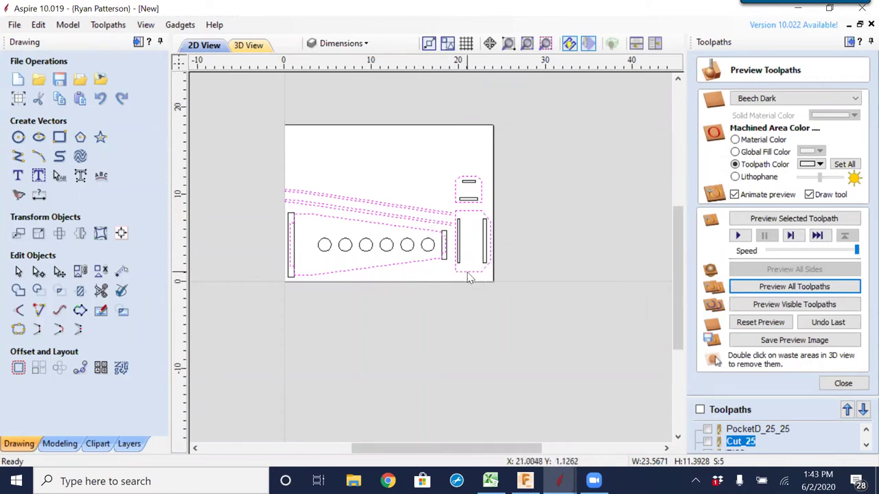
{"action": "middle_click_drag", "start_coordinate": [451, 322], "coordinate": [467, 359]}
{"action": "scroll", "coordinate": [447, 283], "scroll_direction": "up", "scroll_amount": 1}
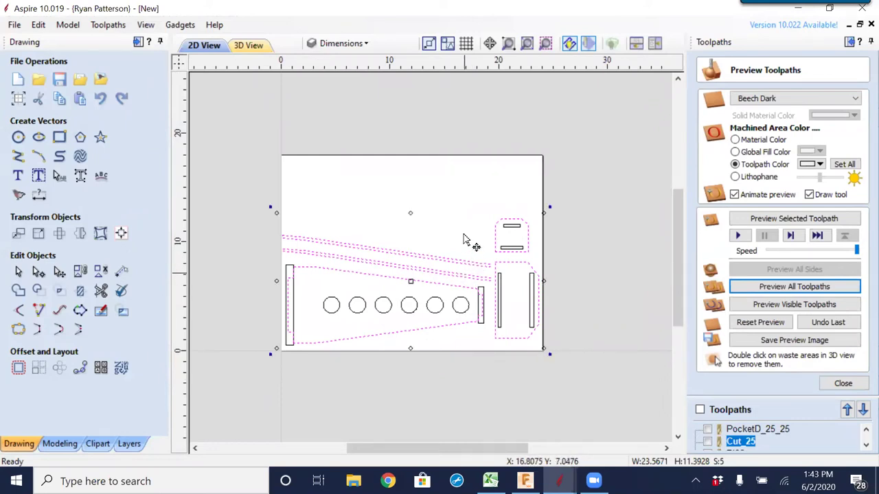
{"action": "left_click", "coordinate": [467, 241]}
{"action": "left_click", "coordinate": [458, 263]}
{"action": "left_click_drag", "start_coordinate": [453, 285], "coordinate": [450, 283]}
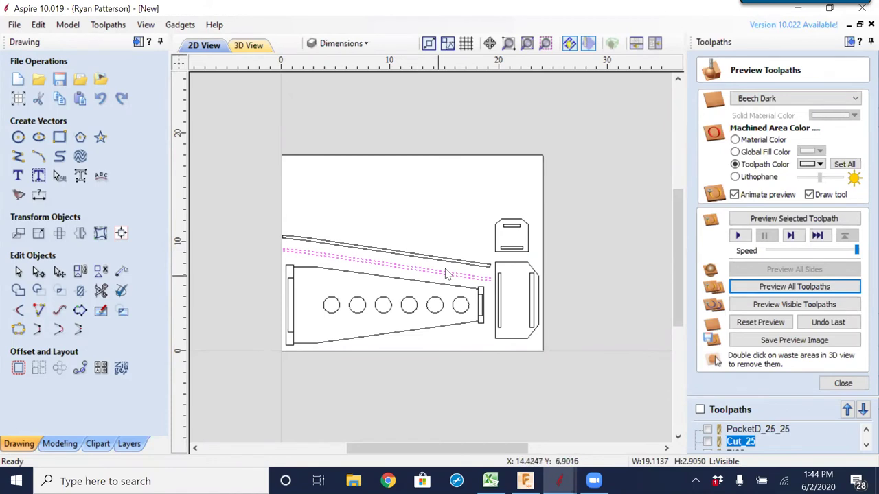
{"action": "left_click", "coordinate": [446, 217]}
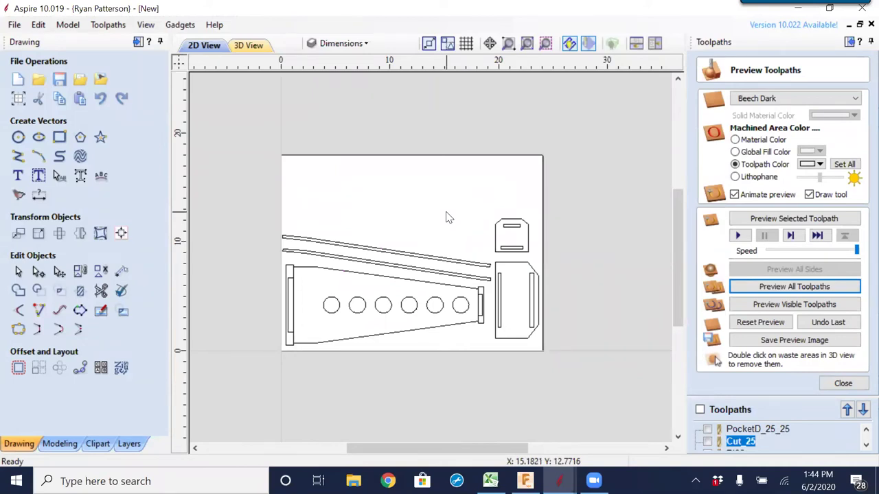
- Open the Main v10 assembly, update its out-of-date components, and select the Foot design card
{"action": "key", "text": "alt+Tab"}
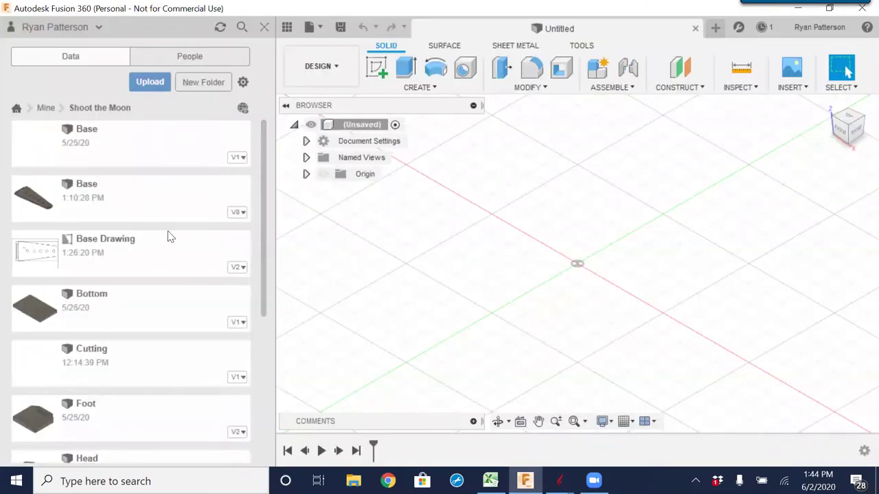
{"action": "scroll", "coordinate": [114, 229], "scroll_direction": "down", "scroll_amount": 5}
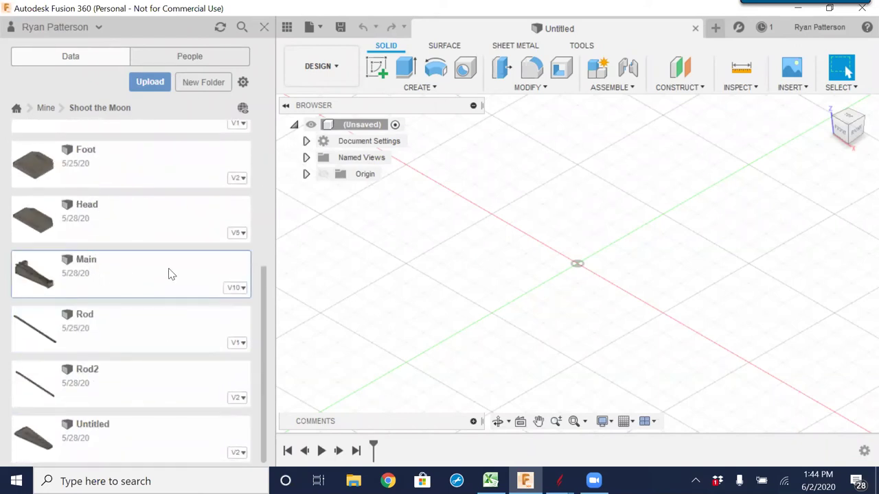
{"action": "double_click", "coordinate": [71, 273]}
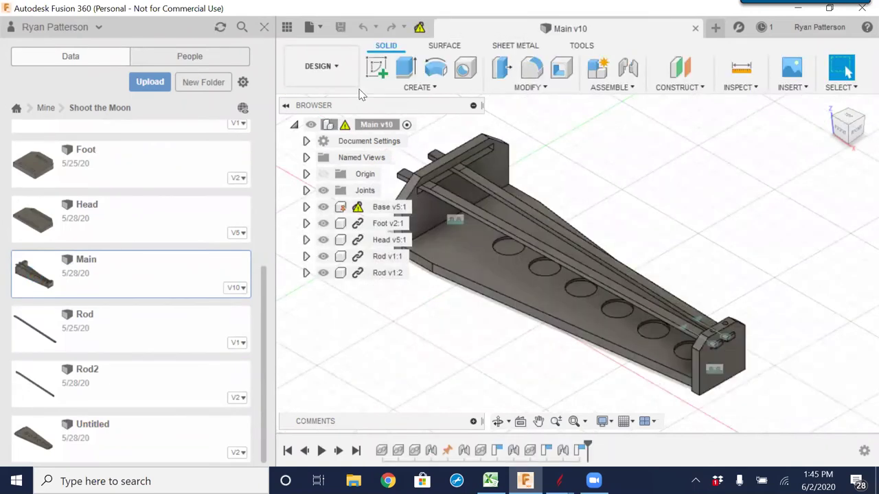
{"action": "left_click", "coordinate": [419, 26]}
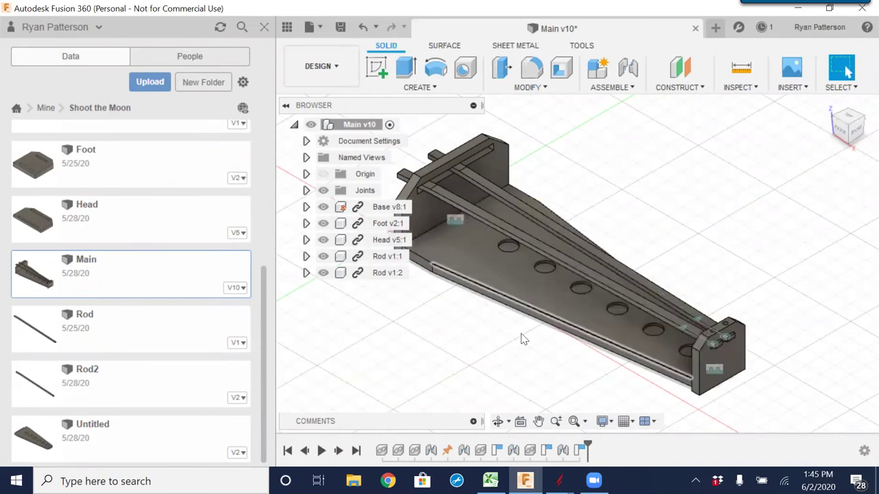
{"action": "middle_click_drag", "start_coordinate": [534, 334], "coordinate": [508, 364], "text": "shift"}
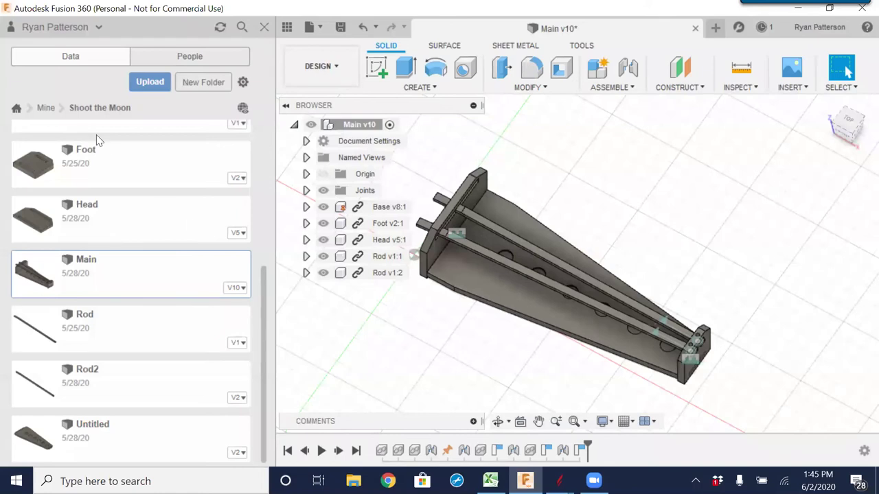
{"action": "left_click", "coordinate": [88, 164]}
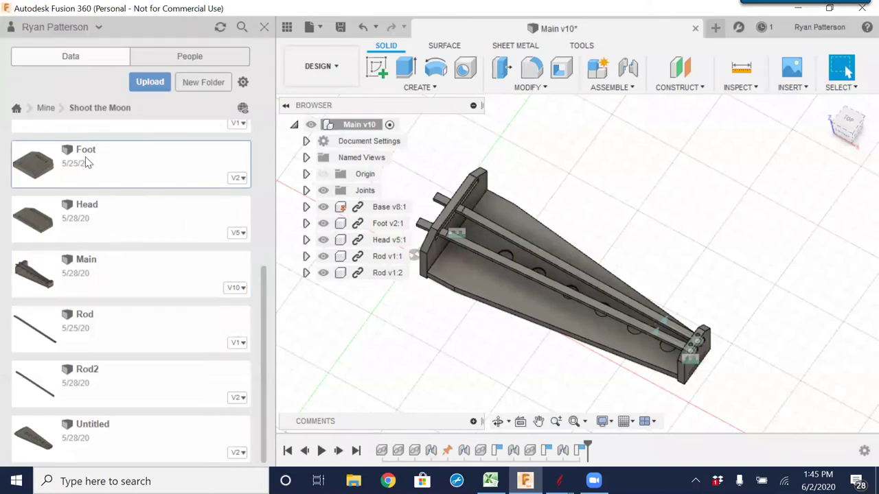
- Open the Foot design, view it from the top, and switch to the Manufacture workspace
{"action": "double_click", "coordinate": [88, 163]}
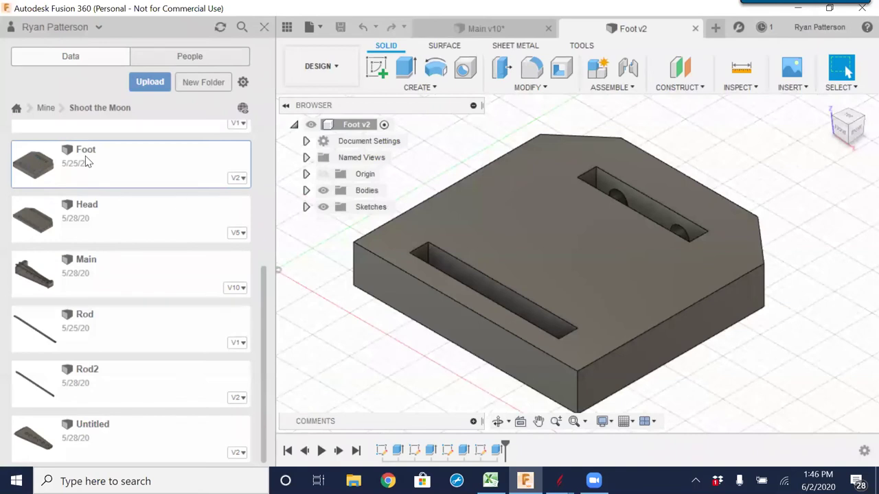
{"action": "scroll", "coordinate": [530, 227], "scroll_direction": "down", "scroll_amount": 5}
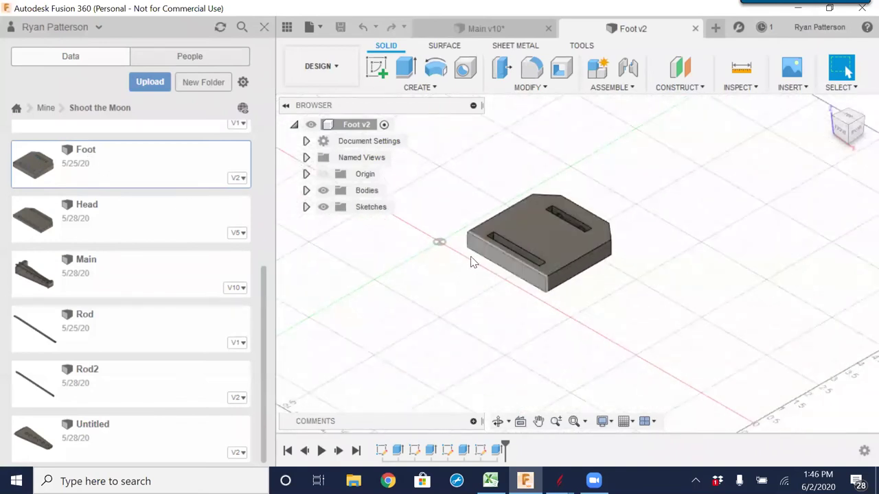
{"action": "middle_click_drag", "start_coordinate": [469, 258], "coordinate": [559, 325], "text": "shift"}
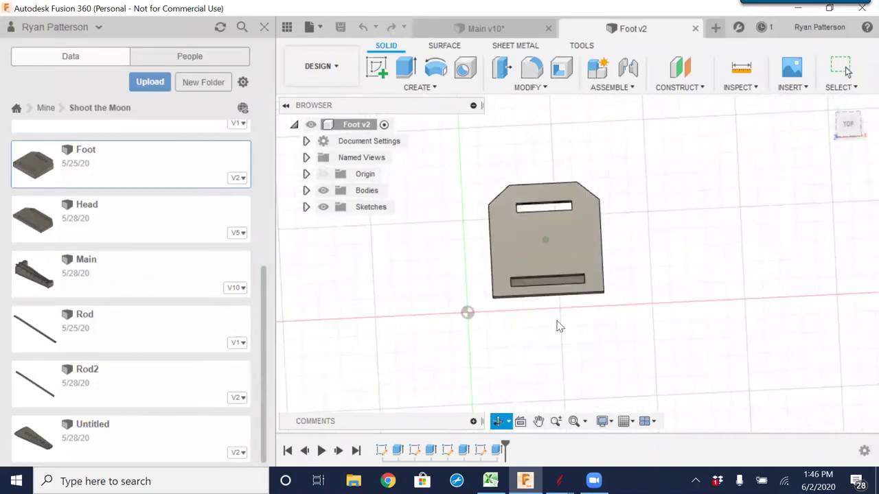
{"action": "left_click", "coordinate": [336, 66]}
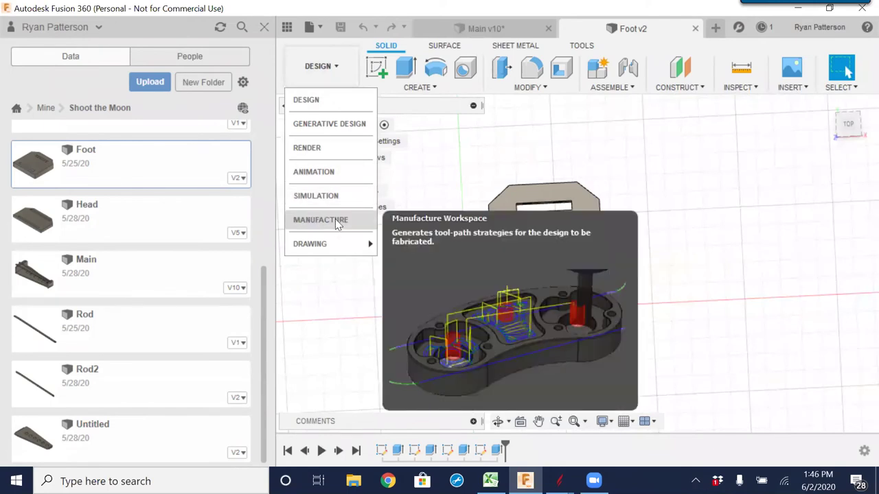
{"action": "left_click", "coordinate": [335, 220]}
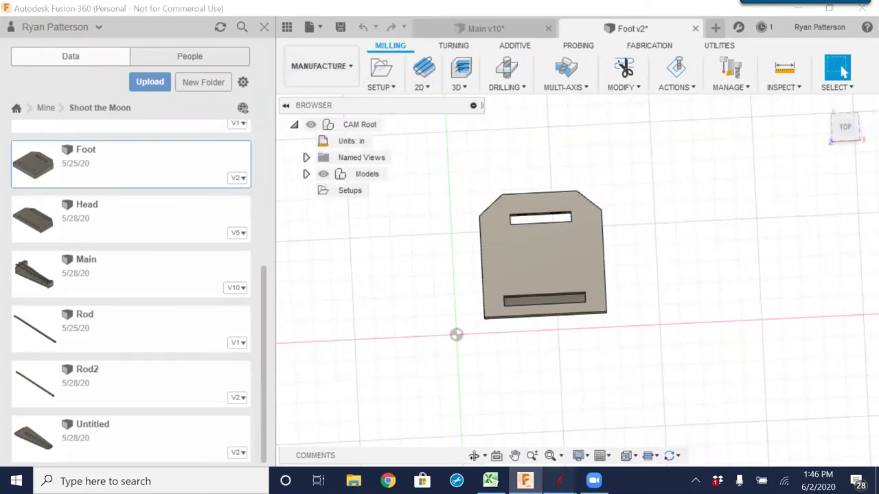
- Minimize the Aspire window and recenter the Foot part in the view
{"action": "mouse_move", "coordinate": [560, 481]}
{"action": "left_click", "coordinate": [517, 416]}
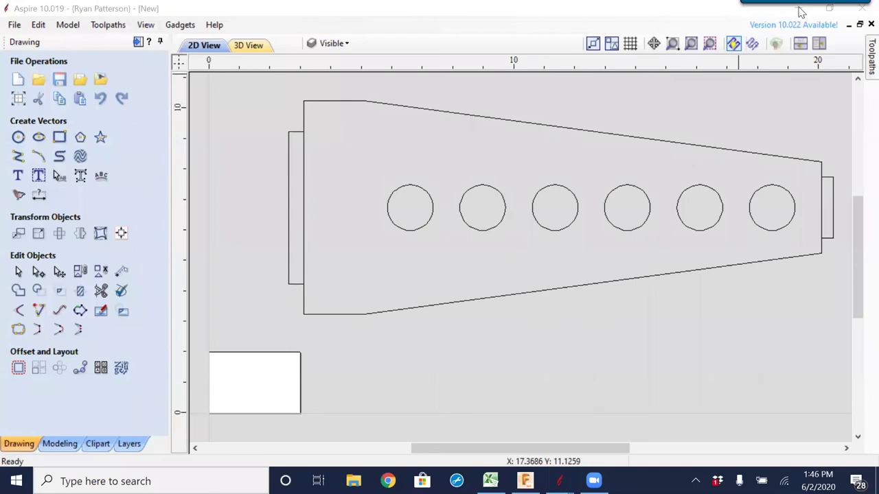
{"action": "left_click", "coordinate": [796, 8]}
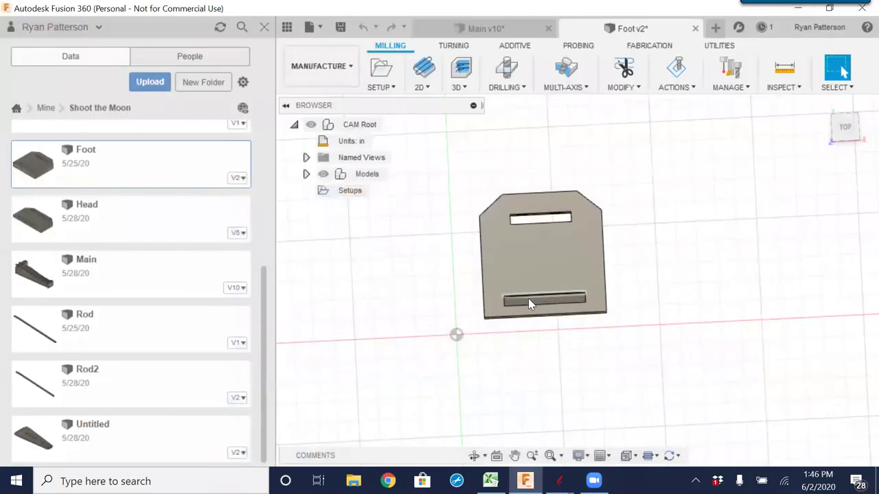
{"action": "middle_click_drag", "start_coordinate": [545, 276], "coordinate": [521, 303]}
{"action": "scroll", "coordinate": [536, 314], "scroll_direction": "up", "scroll_amount": 3}
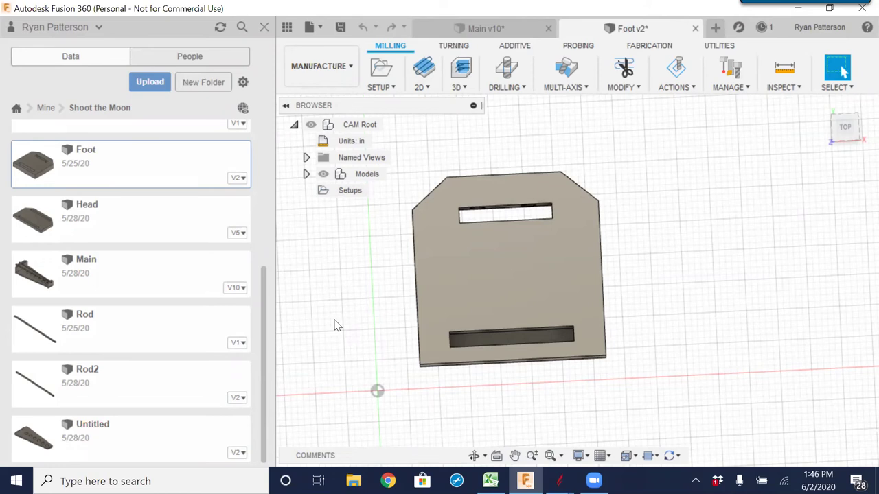
- Create a new milling setup, move the SETUP1 dialog aside, and inspect the stock box
{"action": "left_click", "coordinate": [383, 78]}
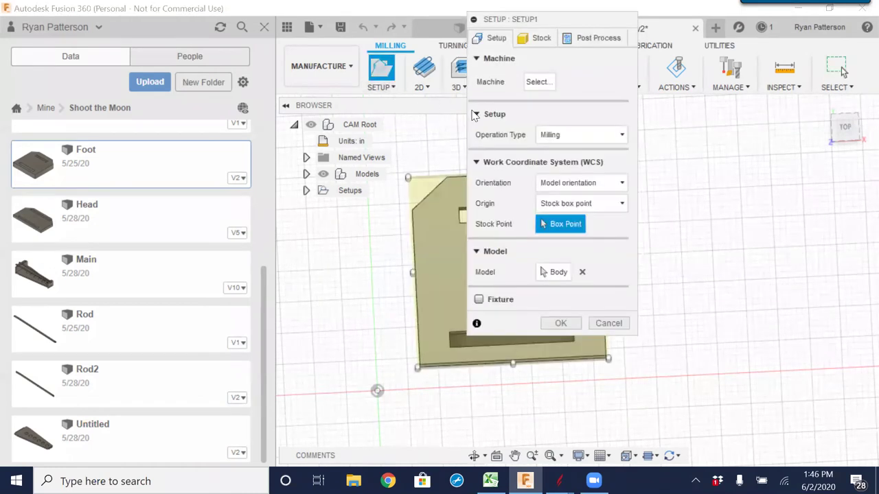
{"action": "left_click_drag", "start_coordinate": [561, 26], "coordinate": [739, 49]}
{"action": "middle_click_drag", "start_coordinate": [478, 287], "coordinate": [431, 281]}
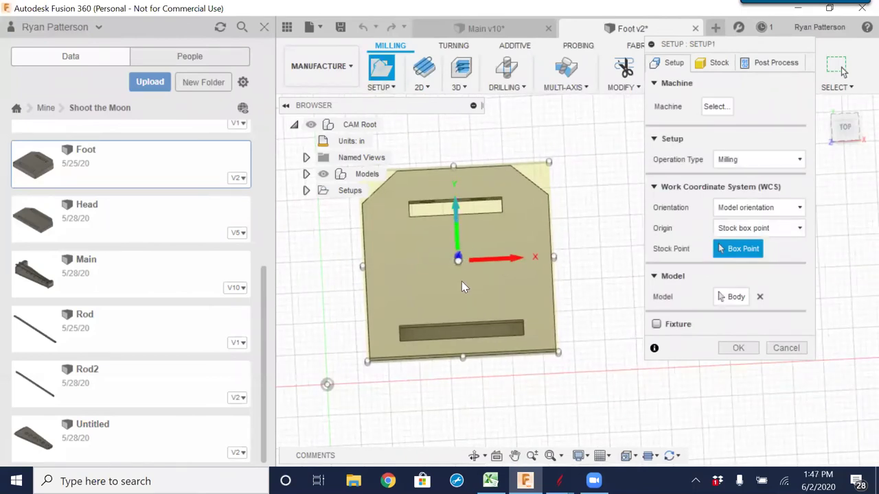
{"action": "key", "text": "F6"}
{"action": "middle_click_drag", "start_coordinate": [377, 280], "coordinate": [462, 254], "text": "shift"}
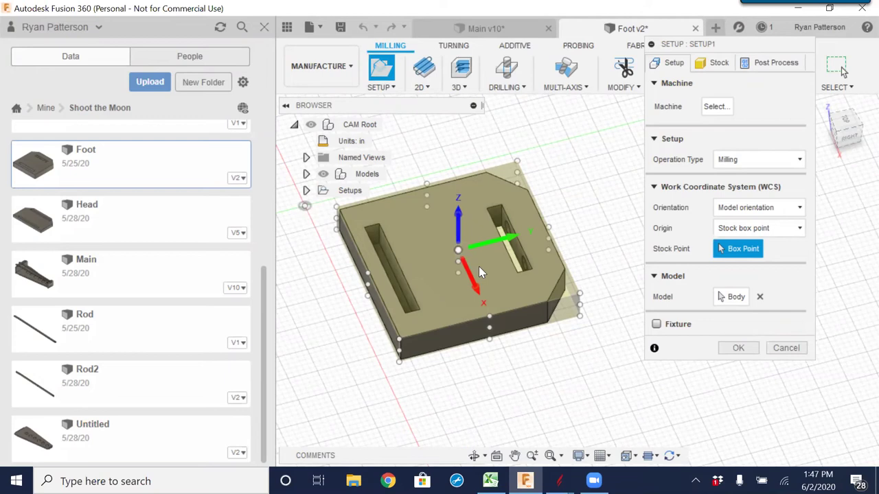
{"action": "middle_click_drag", "start_coordinate": [471, 359], "coordinate": [466, 271], "text": "shift"}
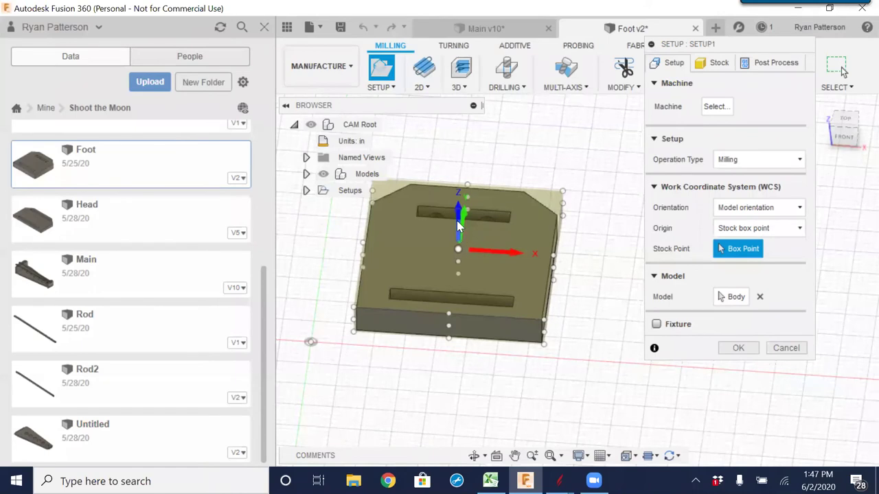
{"action": "middle_click_drag", "start_coordinate": [467, 307], "coordinate": [362, 264], "text": "shift"}
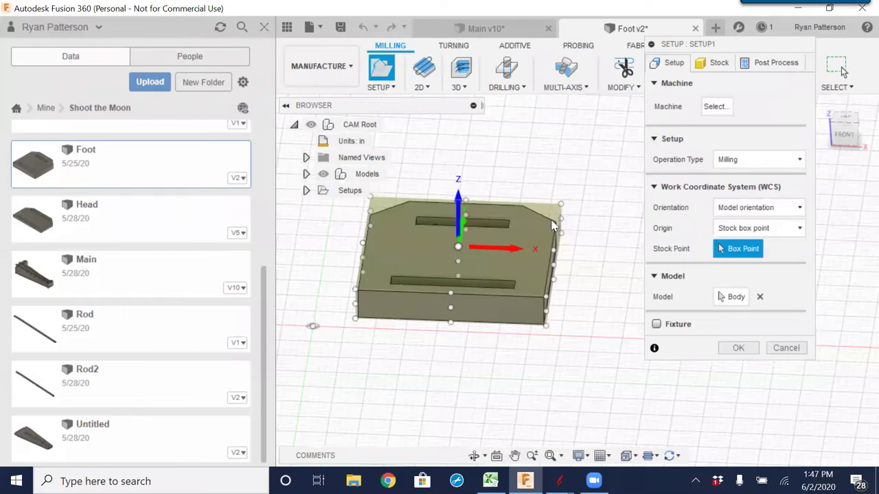
{"action": "scroll", "coordinate": [553, 210], "scroll_direction": "up", "scroll_amount": 4}
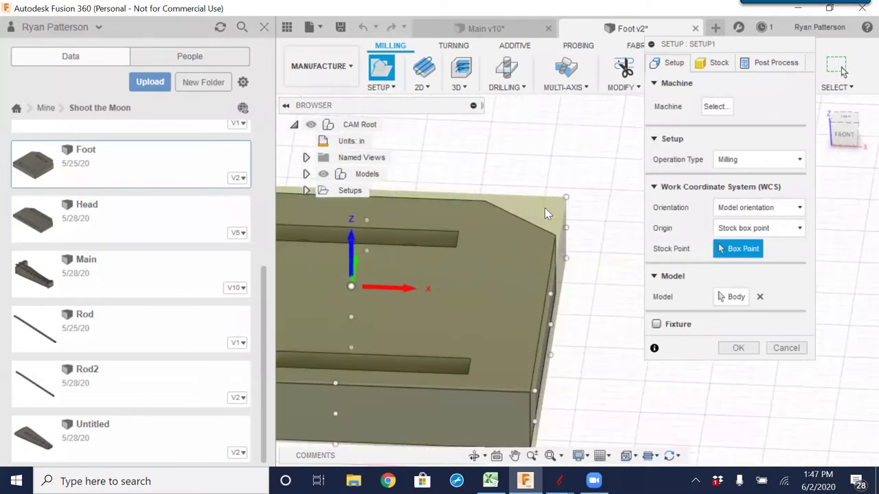
{"action": "scroll", "coordinate": [549, 215], "scroll_direction": "down", "scroll_amount": 4}
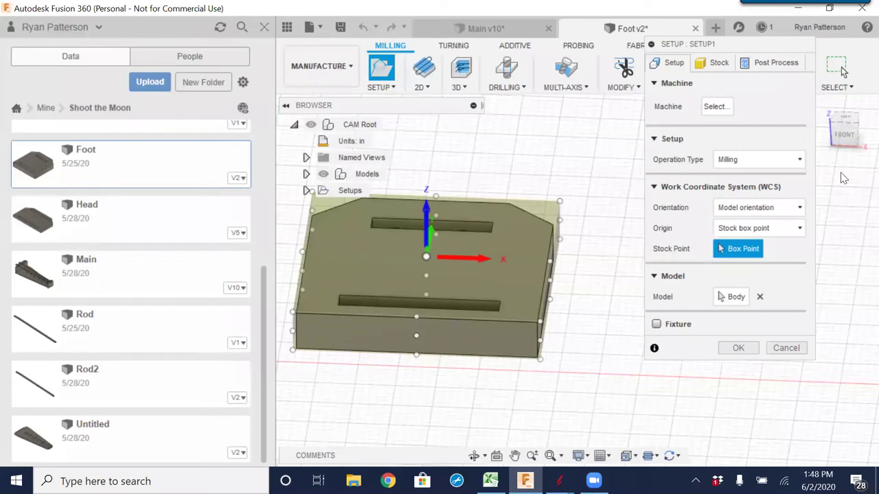
{"action": "left_click", "coordinate": [800, 161]}
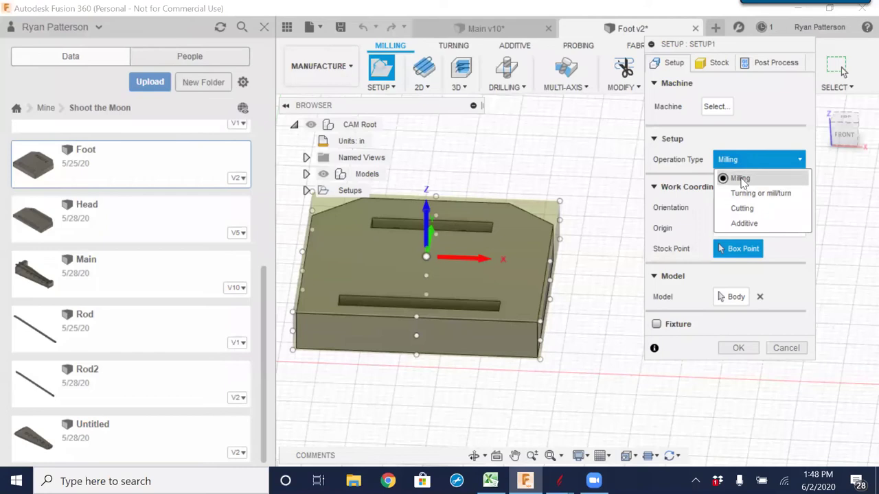
{"action": "left_click", "coordinate": [745, 208]}
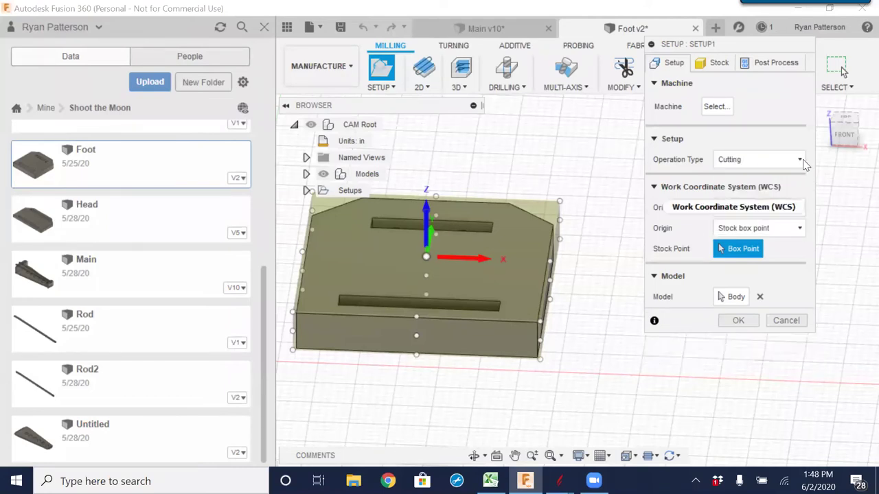
{"action": "left_click", "coordinate": [800, 160]}
{"action": "left_click", "coordinate": [746, 178]}
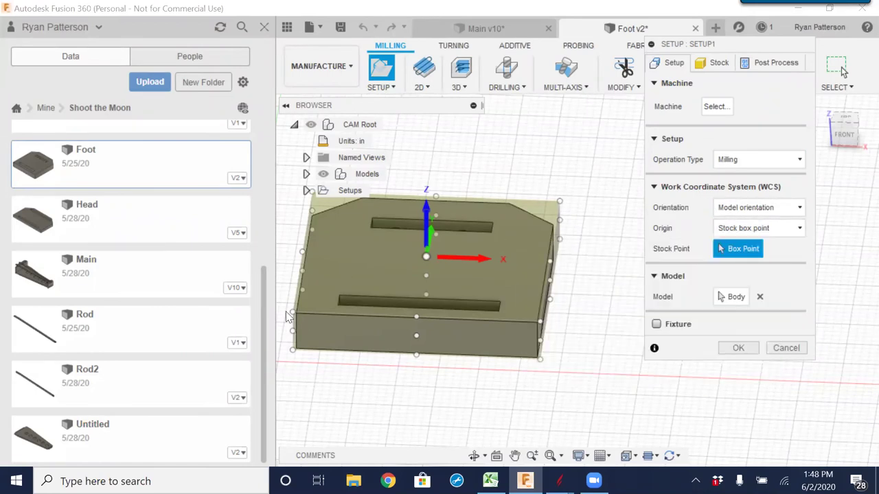
{"action": "left_click", "coordinate": [790, 208]}
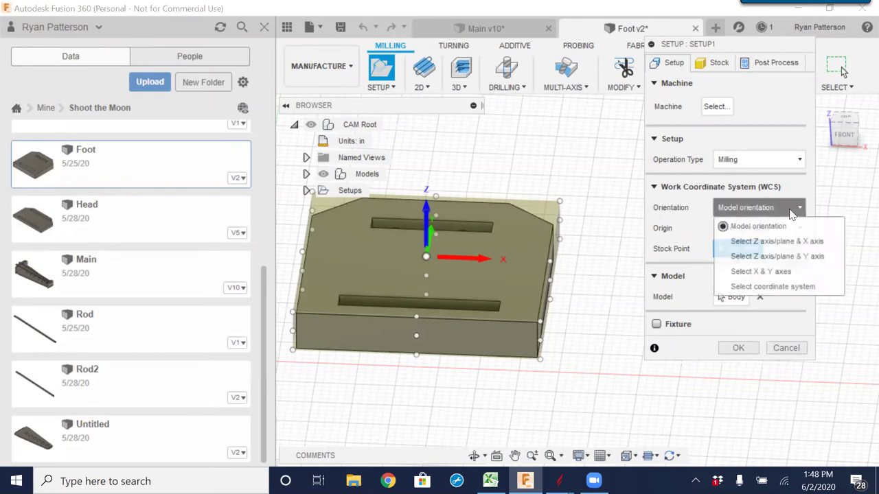
{"action": "left_click", "coordinate": [776, 273]}
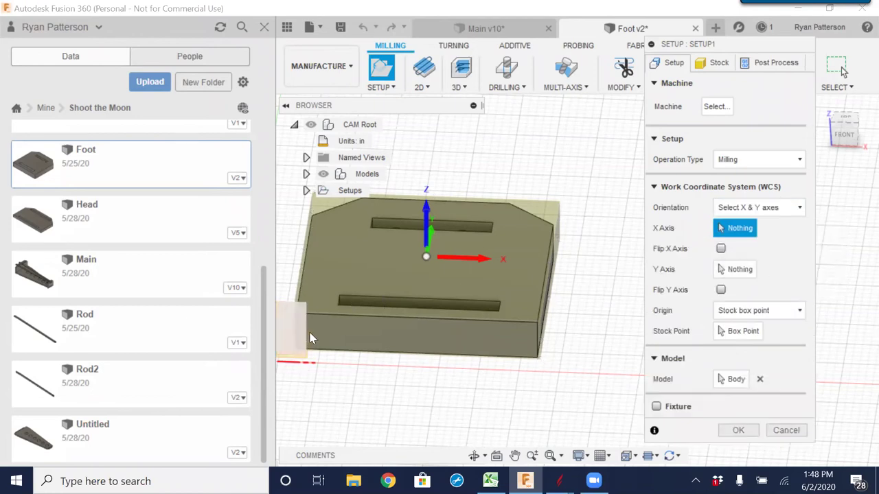
{"action": "middle_click_drag", "start_coordinate": [412, 330], "coordinate": [510, 283]}
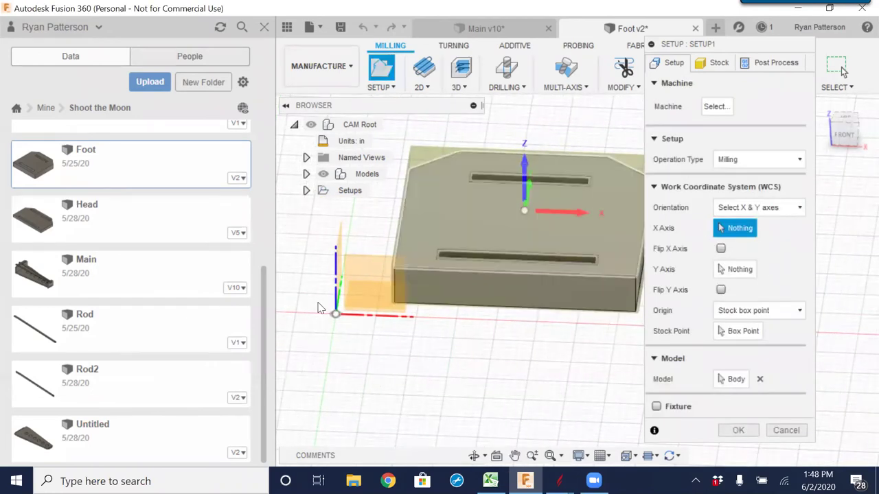
{"action": "left_click", "coordinate": [780, 211]}
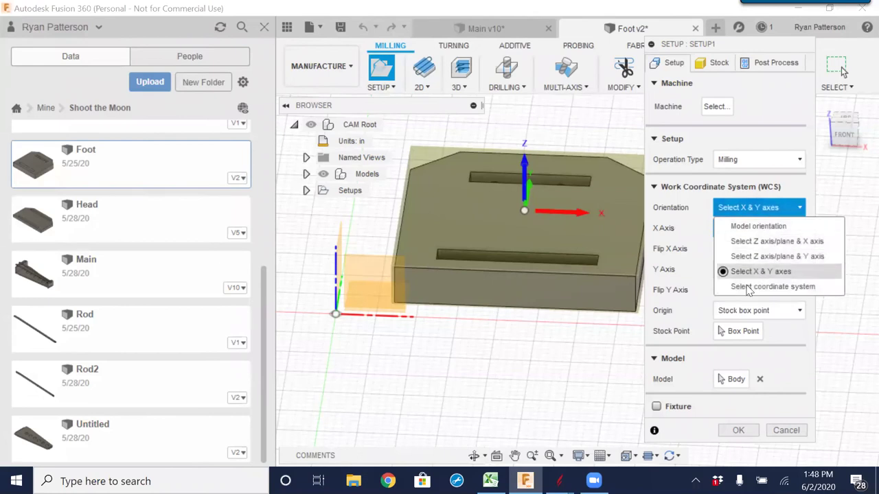
{"action": "left_click", "coordinate": [741, 287]}
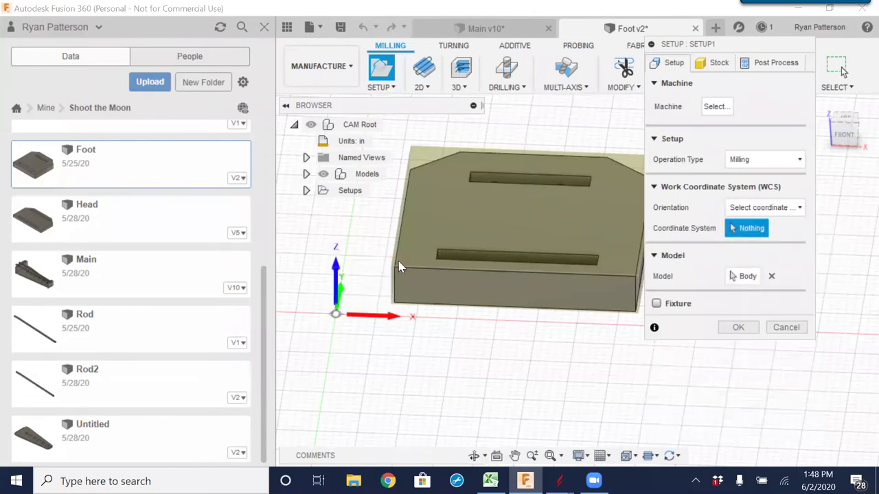
{"action": "left_click", "coordinate": [793, 207]}
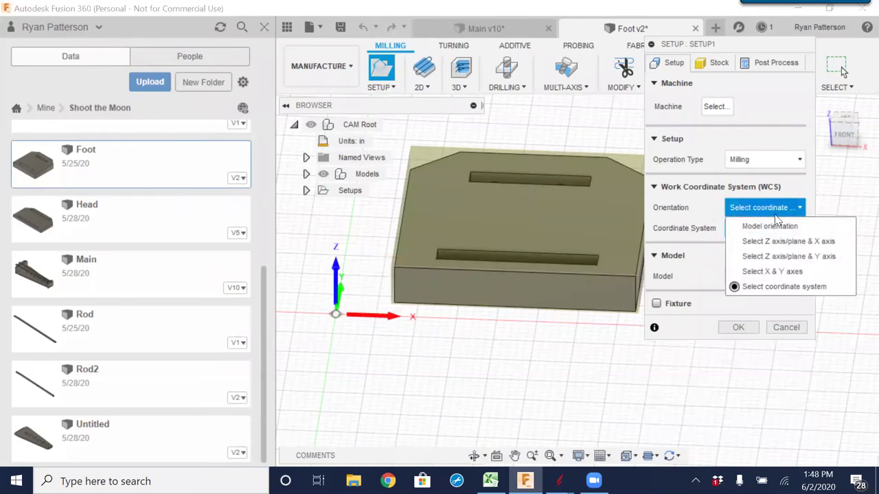
{"action": "left_click", "coordinate": [770, 227]}
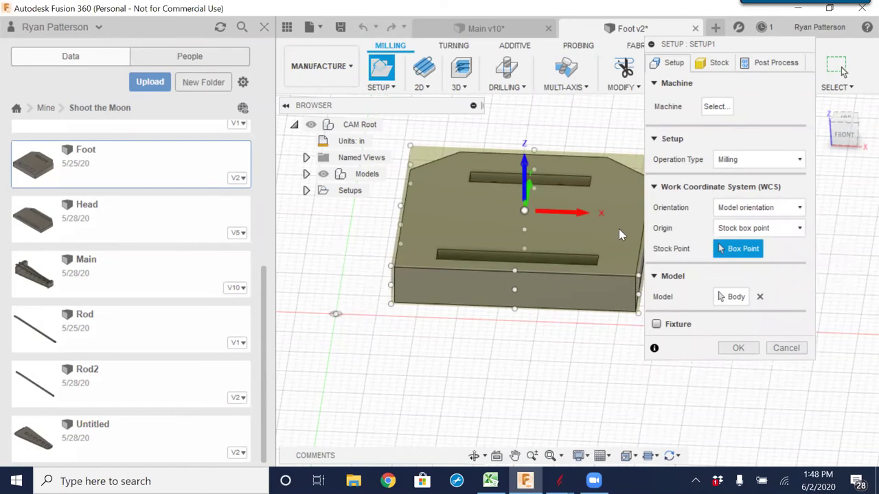
- Try a selected-point work origin at the body's corner, keeping the model orientation
{"action": "left_click", "coordinate": [755, 230]}
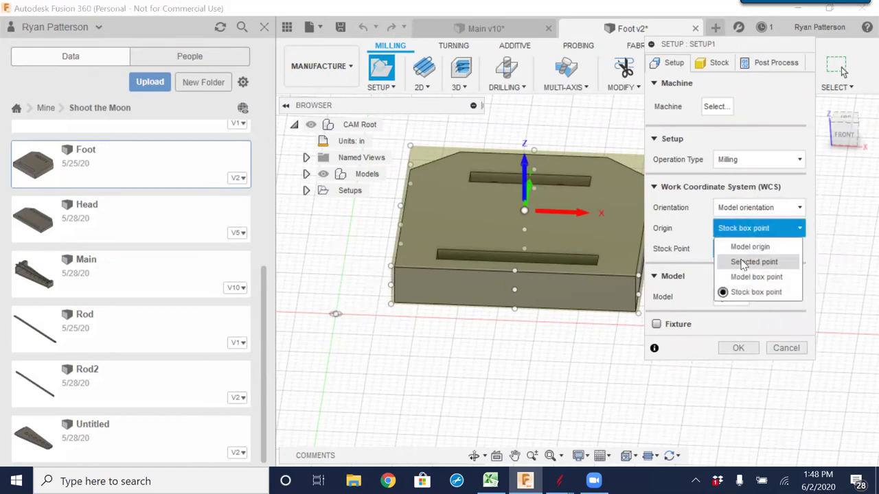
{"action": "left_click", "coordinate": [746, 262]}
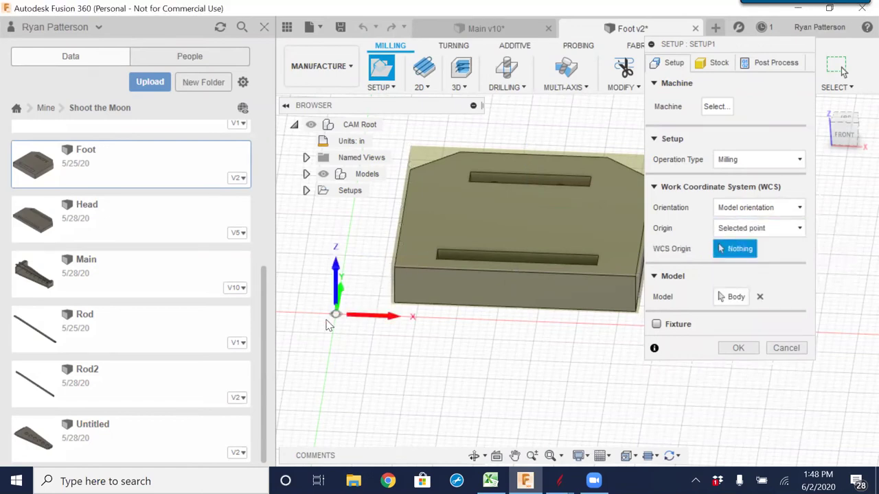
{"action": "left_click", "coordinate": [396, 269]}
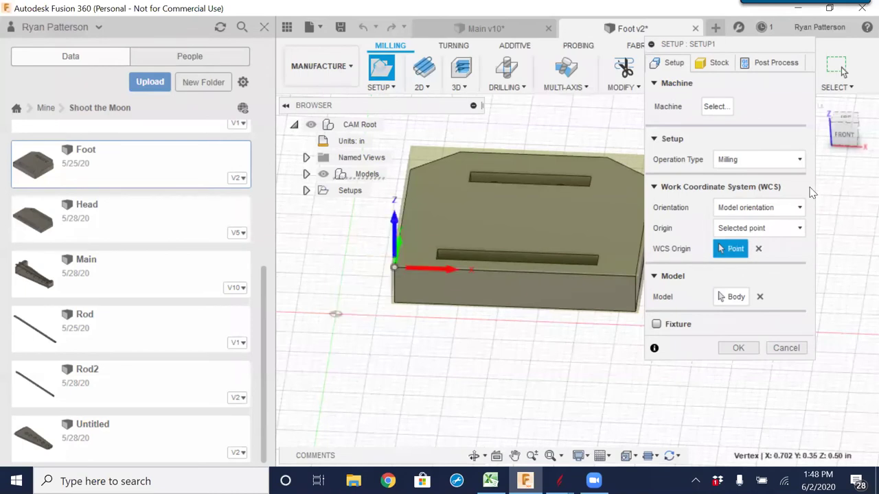
{"action": "scroll", "coordinate": [379, 269], "scroll_direction": "up", "scroll_amount": 3}
{"action": "scroll", "coordinate": [379, 269], "scroll_direction": "up", "scroll_amount": 3}
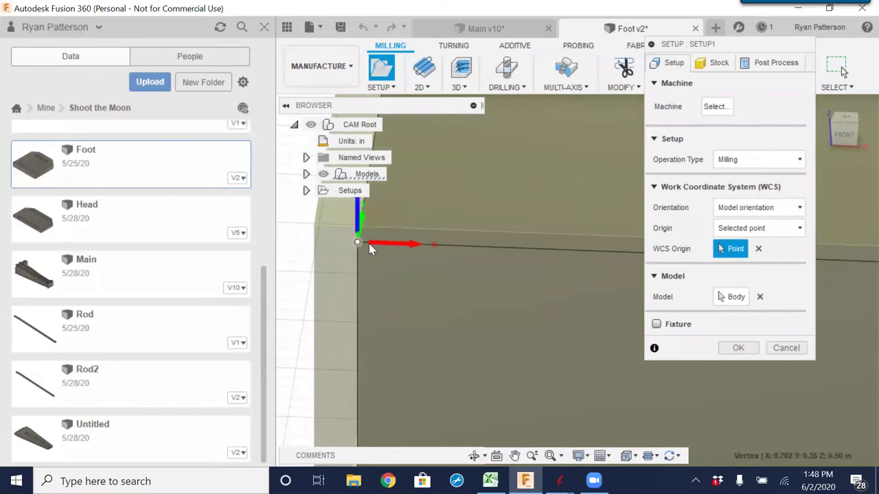
{"action": "left_click", "coordinate": [798, 209]}
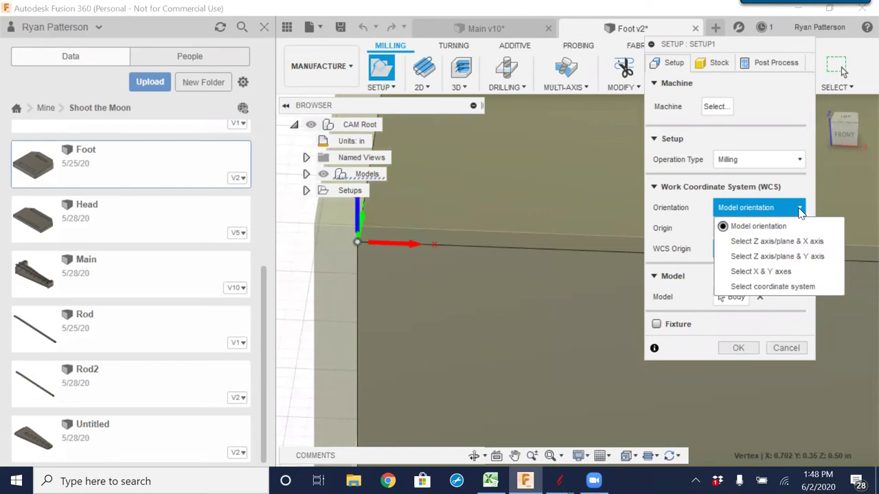
{"action": "left_click", "coordinate": [697, 238]}
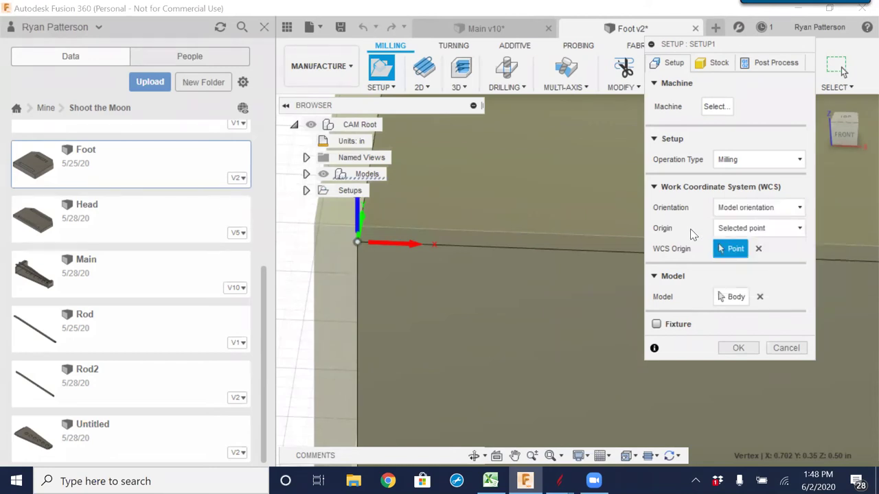
- Set the origin to a Stock box point at the stock's top front-left corner
{"action": "left_click", "coordinate": [800, 230]}
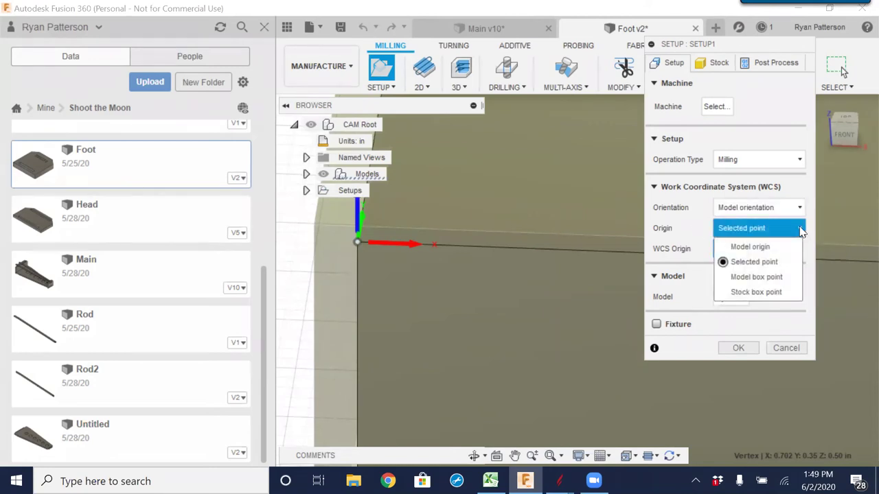
{"action": "left_click", "coordinate": [756, 292]}
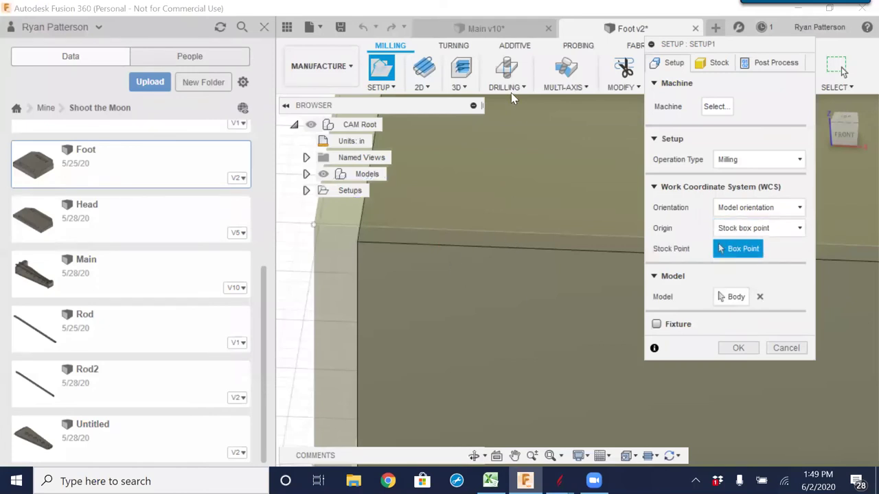
{"action": "scroll", "coordinate": [495, 227], "scroll_direction": "down", "scroll_amount": 5}
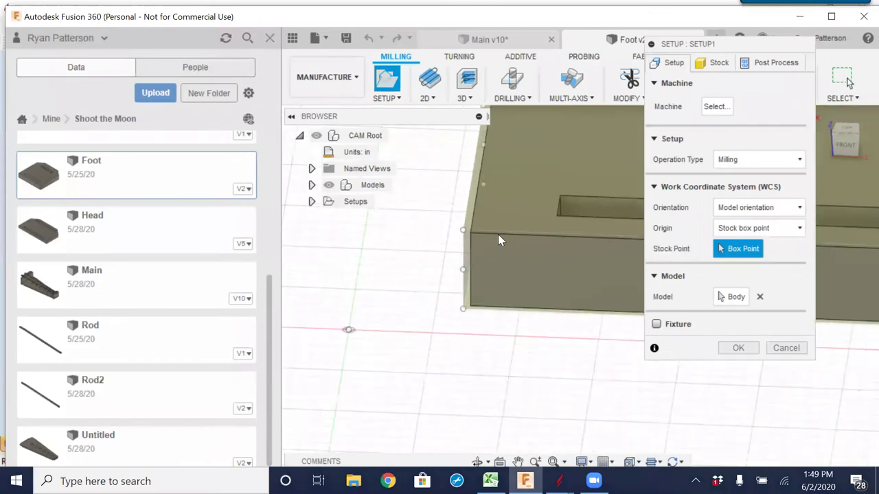
{"action": "scroll", "coordinate": [499, 239], "scroll_direction": "down", "scroll_amount": 5}
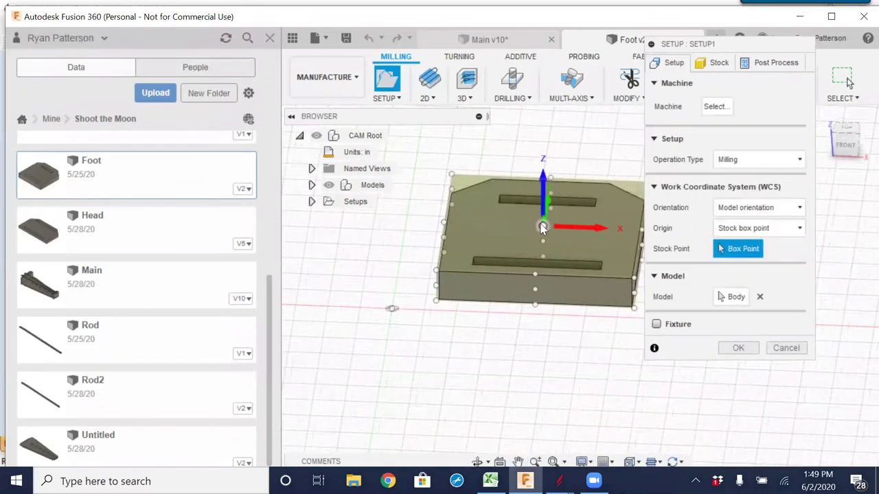
{"action": "left_click", "coordinate": [436, 269]}
{"action": "scroll", "coordinate": [436, 270], "scroll_direction": "up", "scroll_amount": 5}
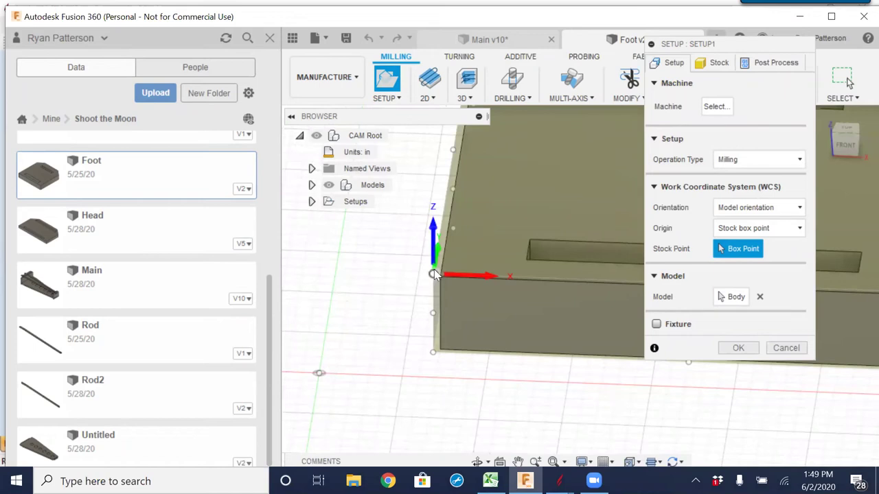
{"action": "left_click", "coordinate": [433, 353]}
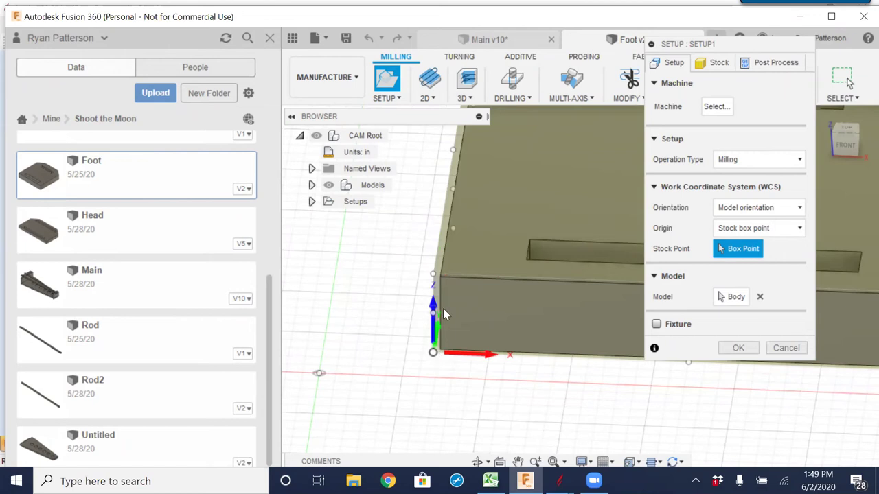
{"action": "left_click", "coordinate": [432, 276]}
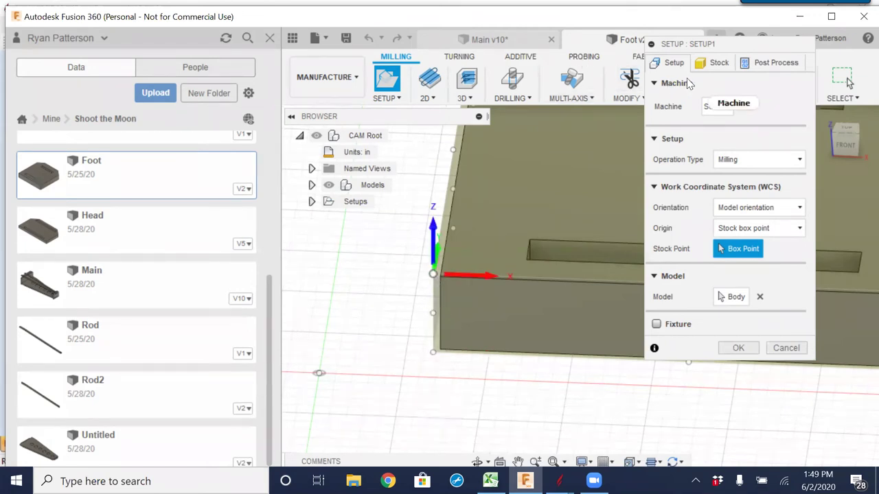
- Set the Stock Side Offset to .5 in for a 4 in by 4 in stock box
{"action": "left_click", "coordinate": [713, 65]}
{"action": "scroll", "coordinate": [484, 295], "scroll_direction": "down", "scroll_amount": 5}
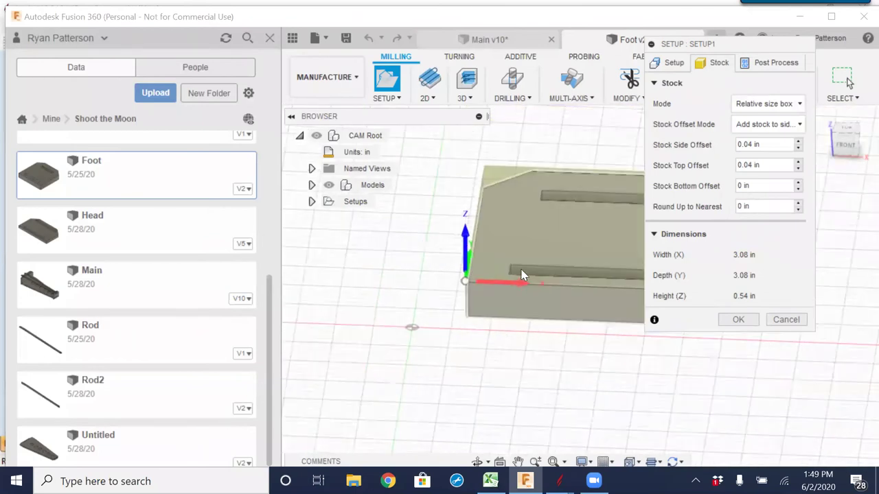
{"action": "middle_click_drag", "start_coordinate": [566, 251], "coordinate": [479, 273]}
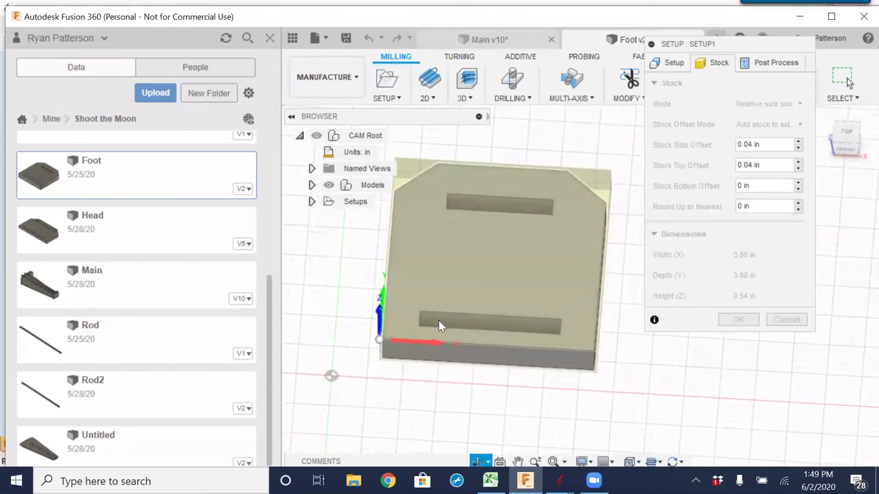
{"action": "left_click_drag", "start_coordinate": [768, 149], "coordinate": [728, 149]}
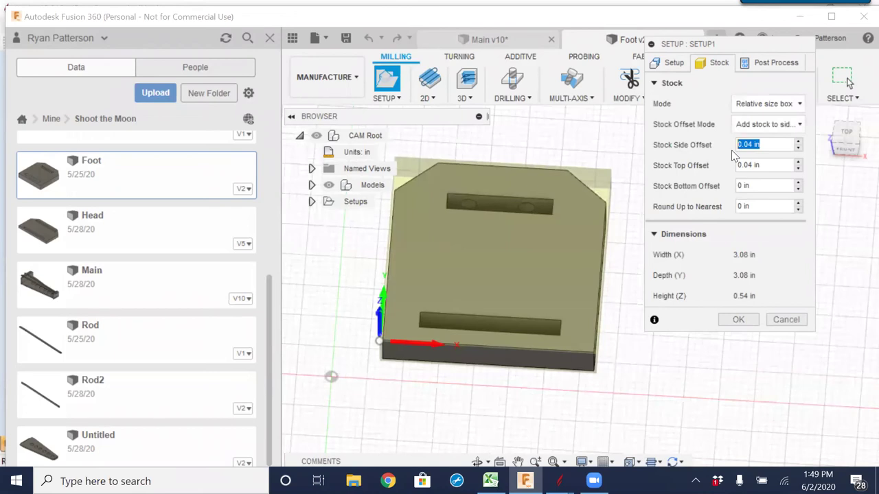
{"action": "type", "text": "1"}
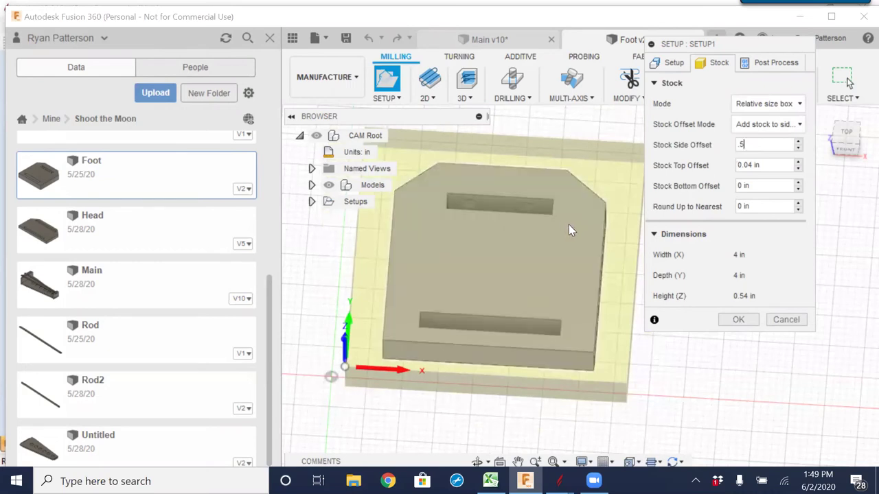
{"action": "scroll", "coordinate": [569, 225], "scroll_direction": "down", "scroll_amount": 2}
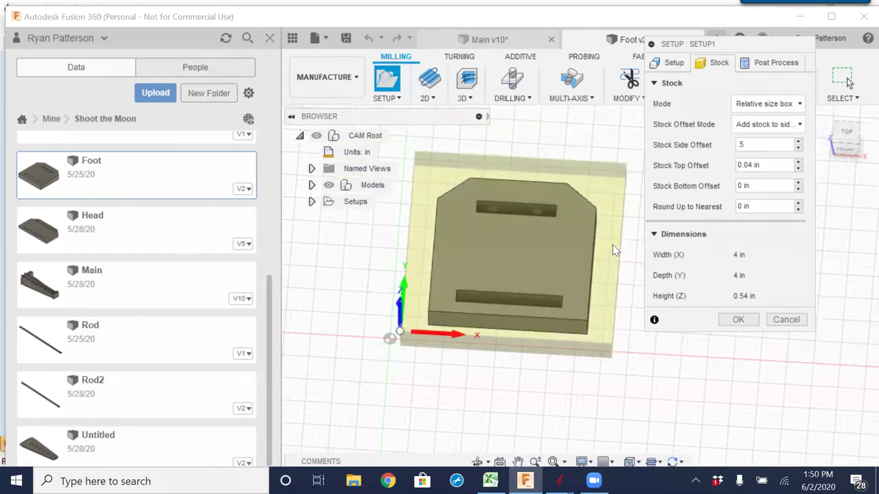
{"action": "middle_click_drag", "start_coordinate": [481, 387], "coordinate": [444, 296], "text": "shift"}
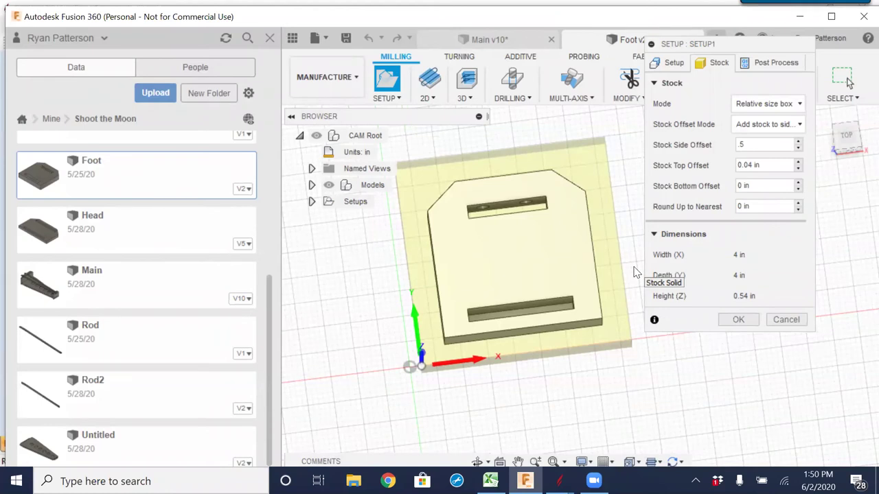
- Review the Post Process settings and confirm Setup1 with its stock around the part
{"action": "left_click", "coordinate": [774, 64]}
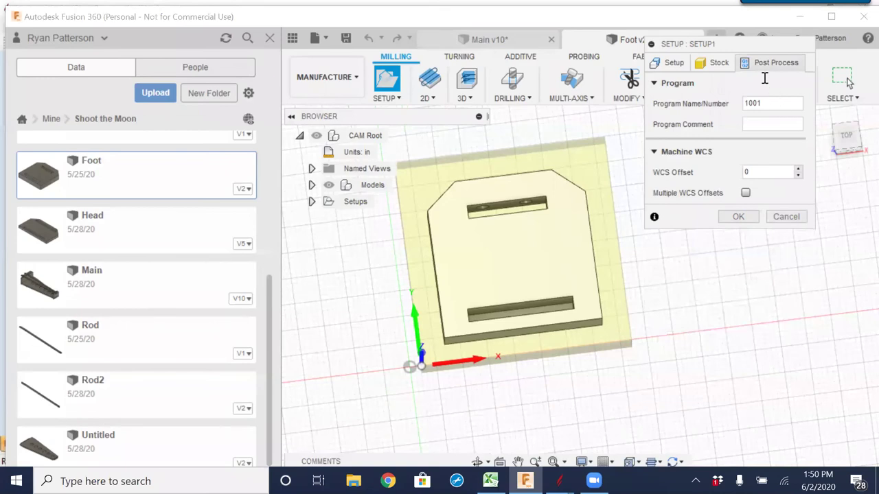
{"action": "left_click", "coordinate": [737, 217]}
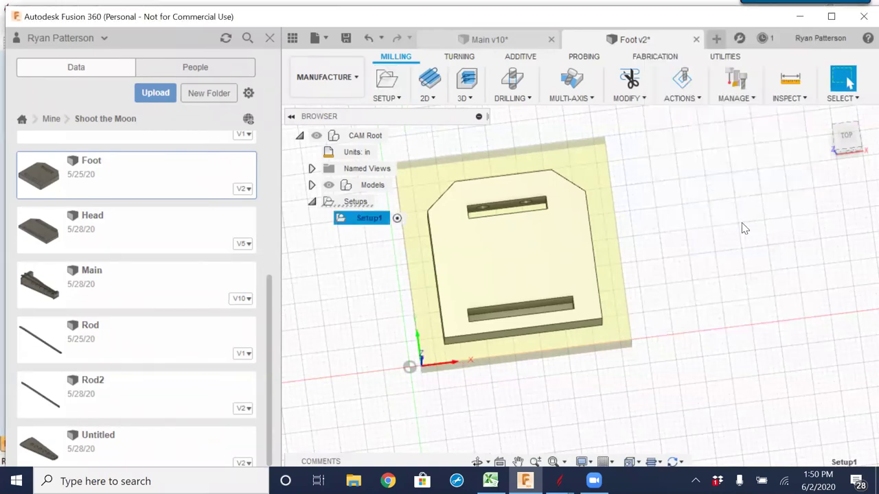
{"action": "middle_click_drag", "start_coordinate": [554, 389], "coordinate": [443, 259], "text": "shift"}
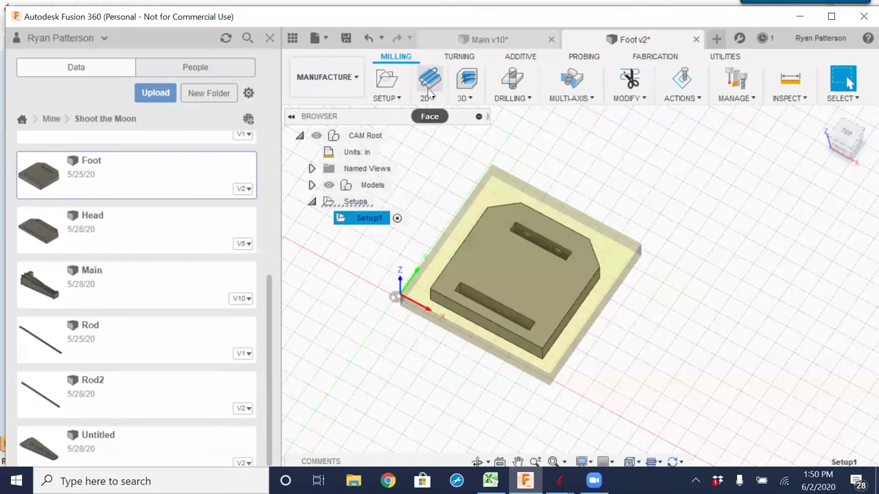
- Start a 2D Contour using the Ø1/4" flat end mill from the cloud library
{"action": "left_click", "coordinate": [431, 99]}
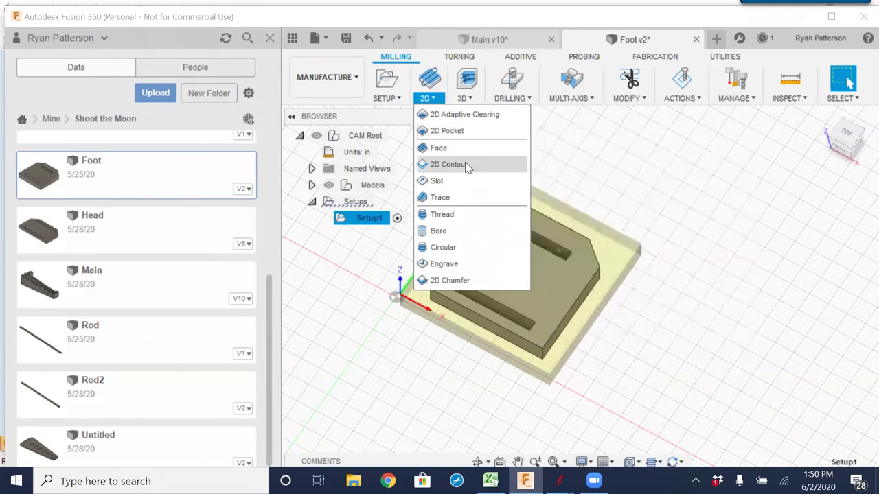
{"action": "left_click", "coordinate": [465, 167]}
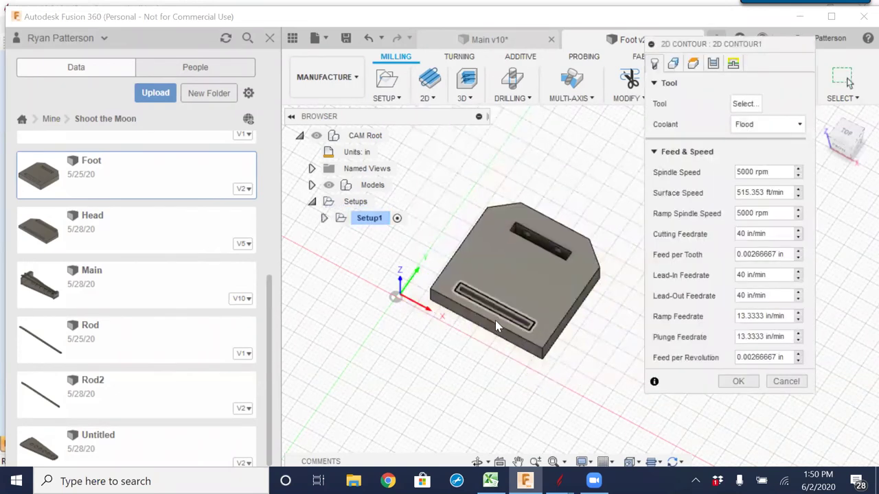
{"action": "scroll", "coordinate": [495, 320], "scroll_direction": "up", "scroll_amount": 3}
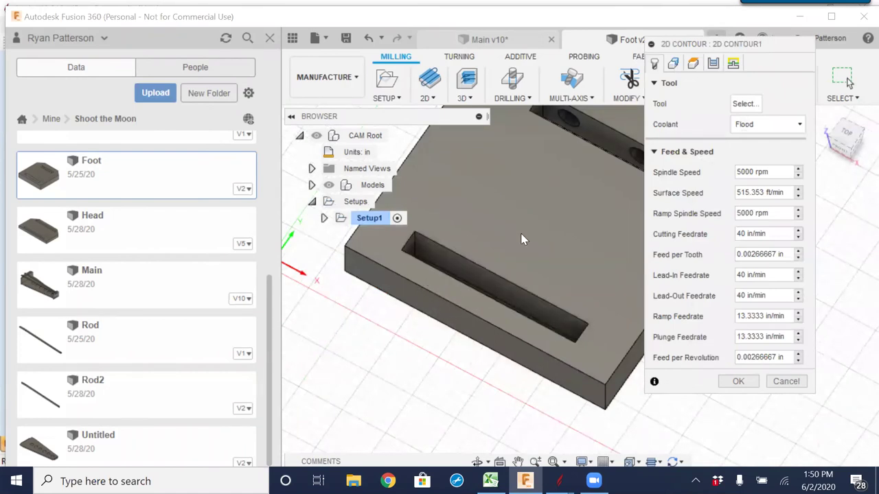
{"action": "left_click", "coordinate": [746, 105]}
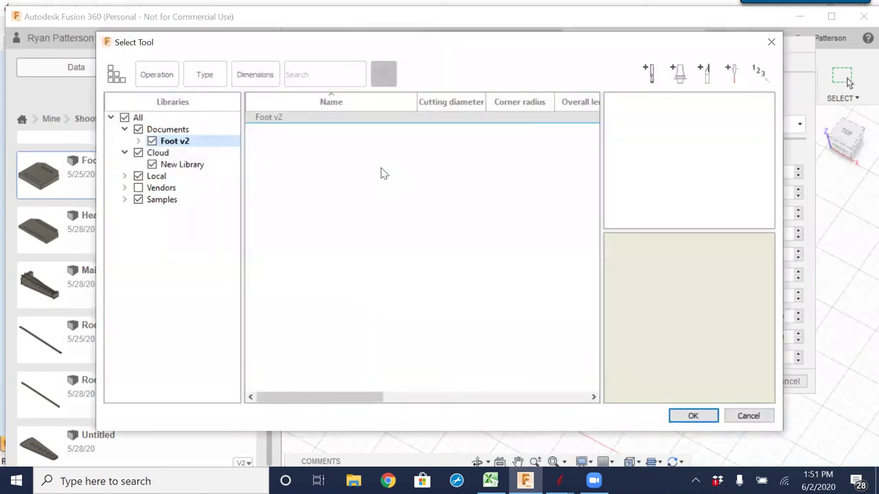
{"action": "left_click", "coordinate": [157, 153]}
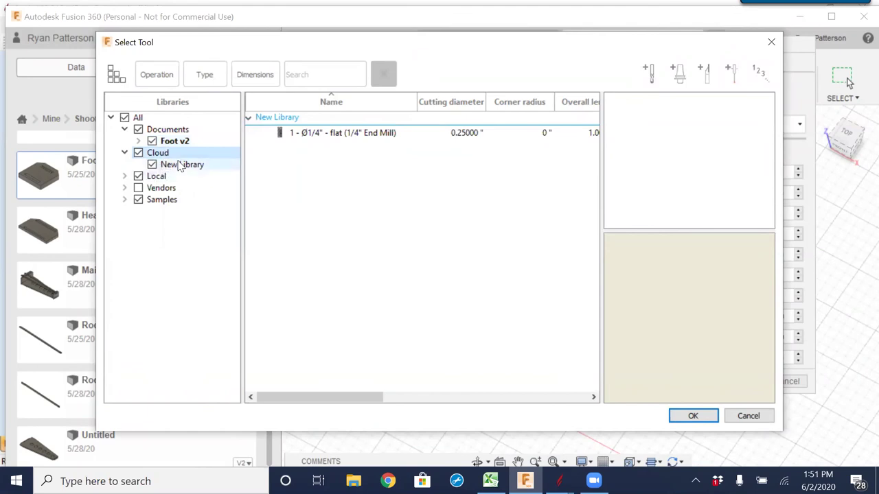
{"action": "left_click", "coordinate": [325, 135]}
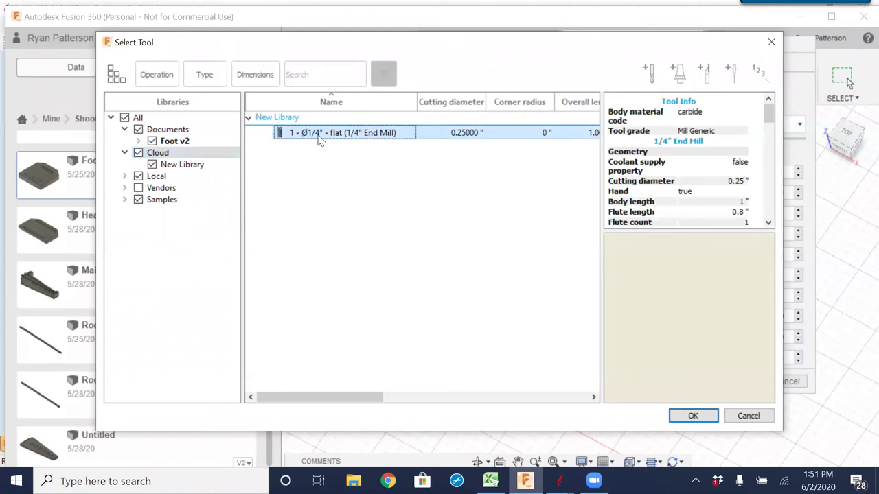
{"action": "left_click", "coordinate": [685, 417]}
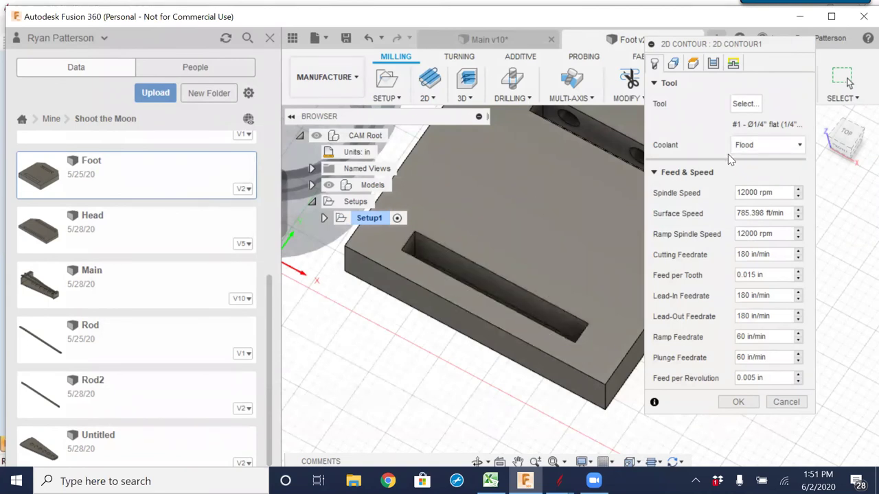
- Select the lower and upper slot outlines as contour geometry and accept 2D Contour1
{"action": "left_click", "coordinate": [672, 64]}
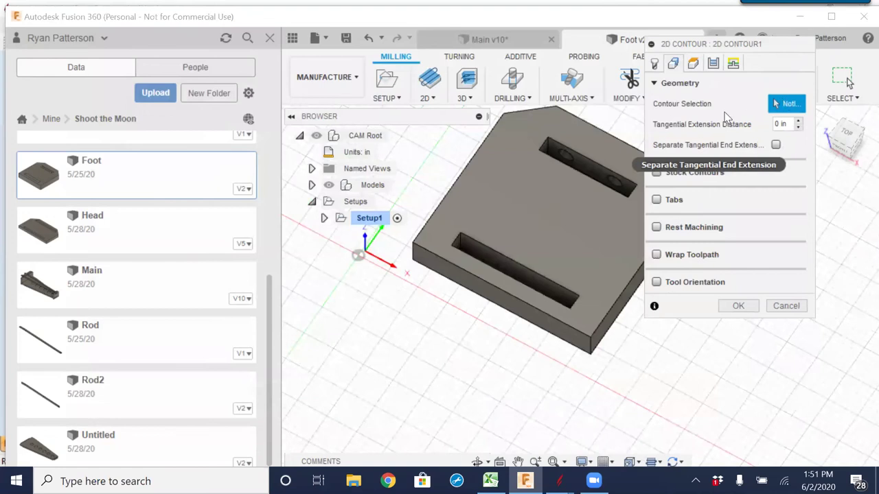
{"action": "middle_click_drag", "start_coordinate": [471, 304], "coordinate": [523, 299], "text": "shift"}
{"action": "scroll", "coordinate": [525, 288], "scroll_direction": "up", "scroll_amount": 5}
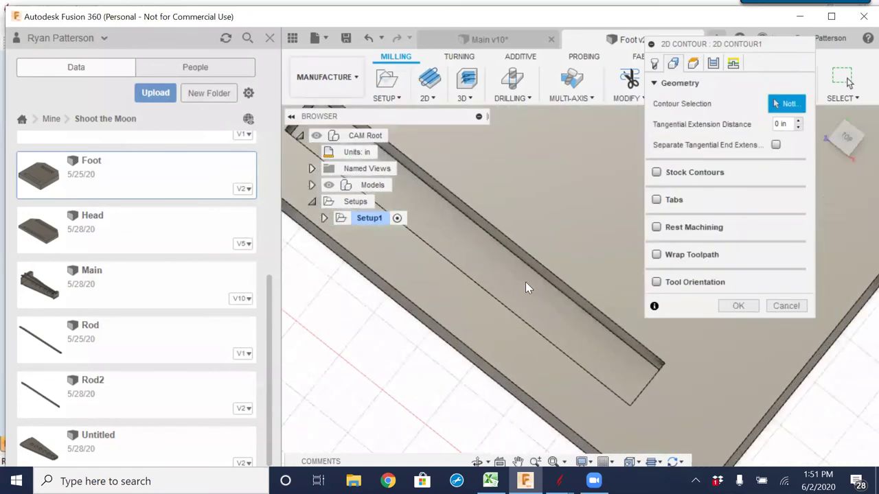
{"action": "left_click", "coordinate": [534, 276]}
{"action": "scroll", "coordinate": [538, 263], "scroll_direction": "down", "scroll_amount": 5}
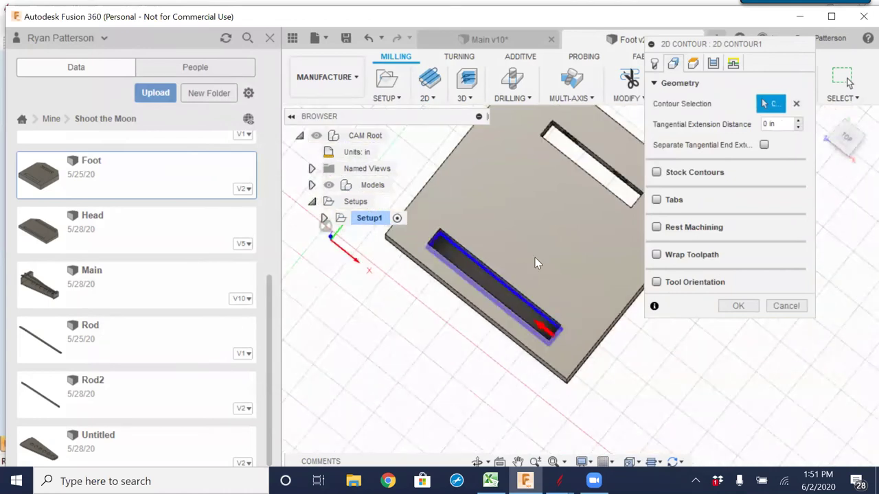
{"action": "middle_click_drag", "start_coordinate": [573, 203], "coordinate": [533, 245], "text": "shift"}
{"action": "scroll", "coordinate": [532, 248], "scroll_direction": "up", "scroll_amount": 5}
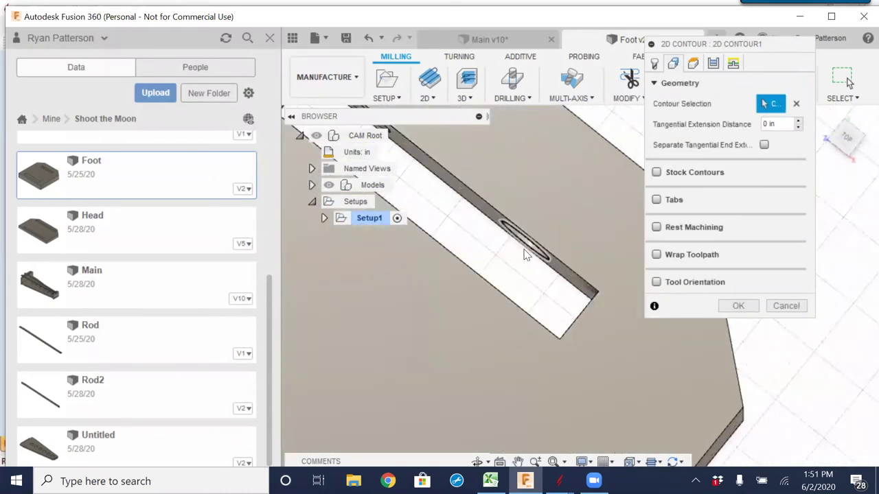
{"action": "left_click", "coordinate": [491, 224]}
{"action": "scroll", "coordinate": [484, 248], "scroll_direction": "down", "scroll_amount": 4}
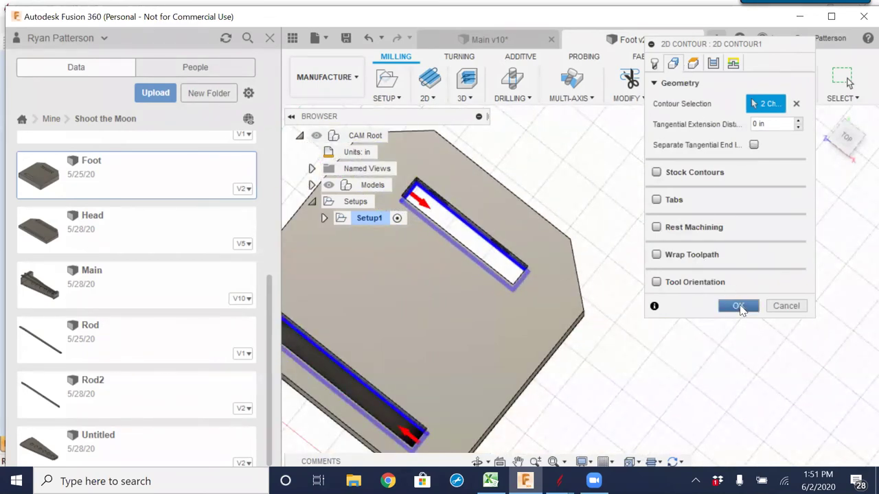
{"action": "left_click", "coordinate": [739, 306]}
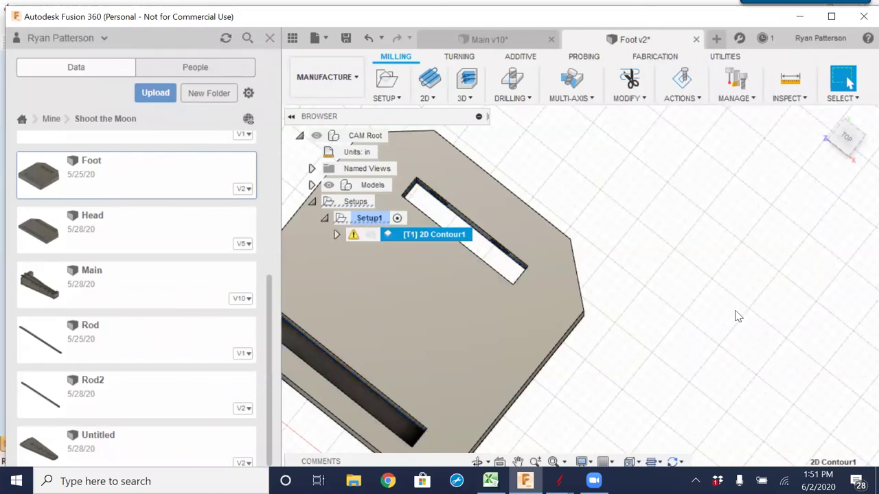
{"action": "middle_click_drag", "start_coordinate": [563, 264], "coordinate": [500, 220], "text": "shift"}
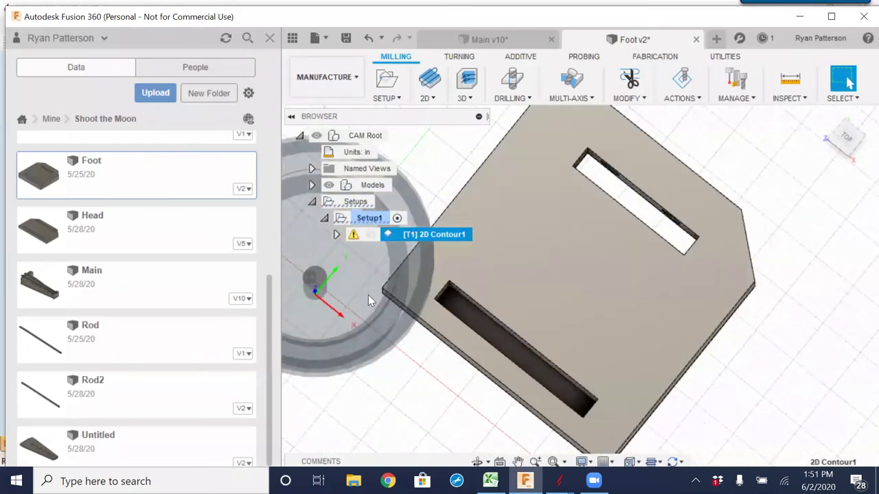
{"action": "middle_click_drag", "start_coordinate": [490, 373], "coordinate": [392, 235], "text": "shift"}
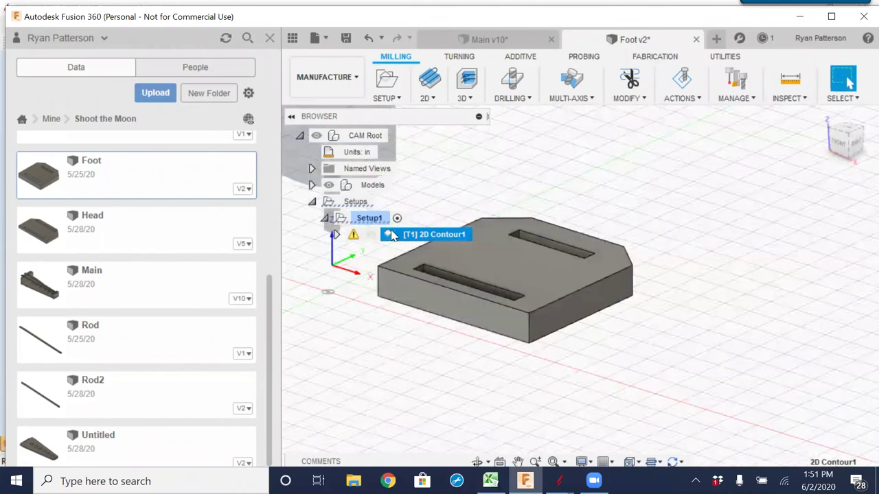
{"action": "left_click", "coordinate": [354, 236]}
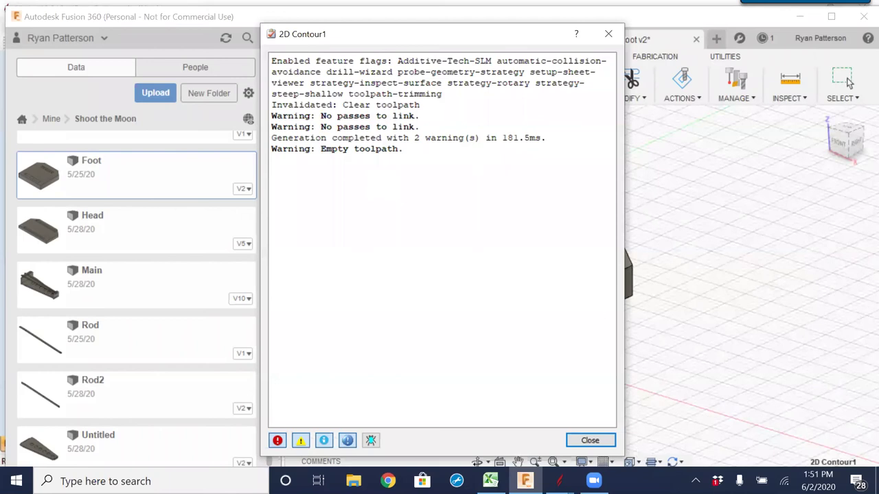
{"action": "left_click", "coordinate": [590, 440]}
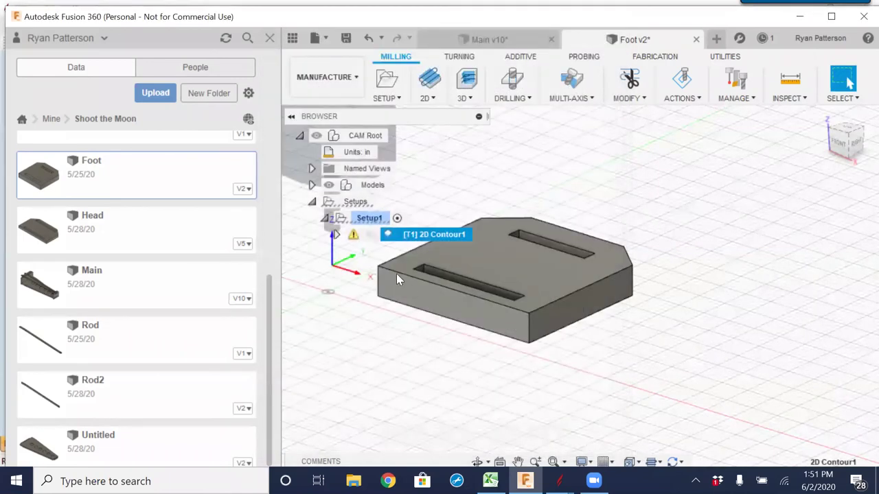
{"action": "double_click", "coordinate": [419, 234]}
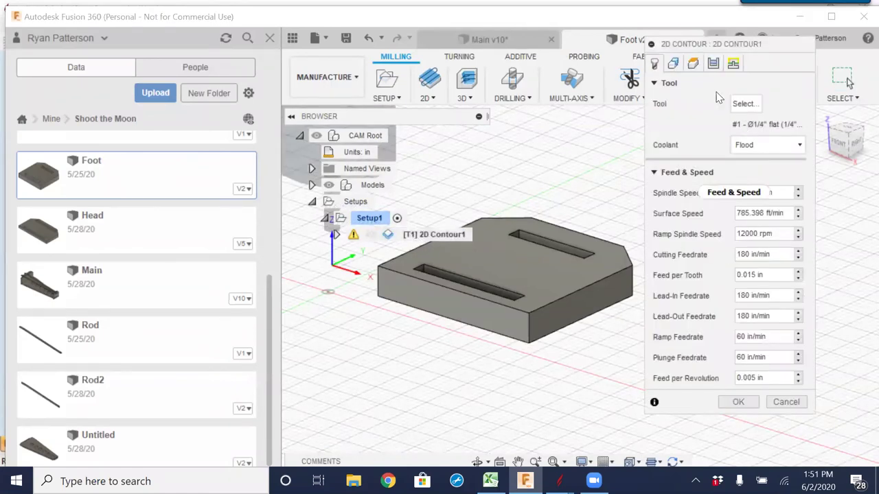
{"action": "left_click", "coordinate": [675, 63]}
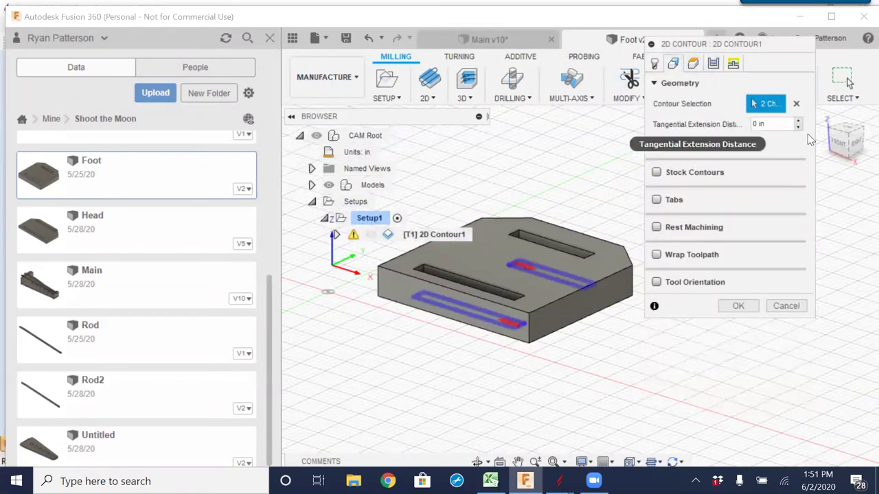
{"action": "left_click", "coordinate": [695, 63]}
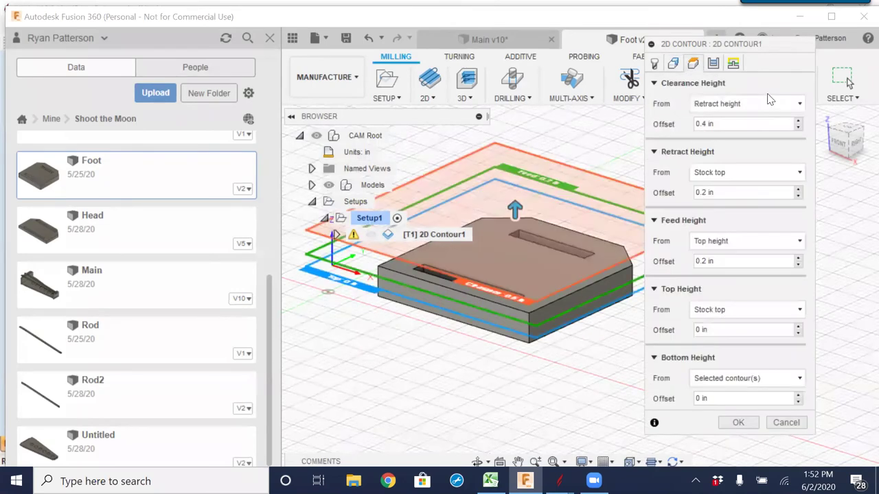
{"action": "left_click", "coordinate": [713, 63]}
{"action": "middle_click_drag", "start_coordinate": [568, 334], "coordinate": [550, 314], "text": "shift"}
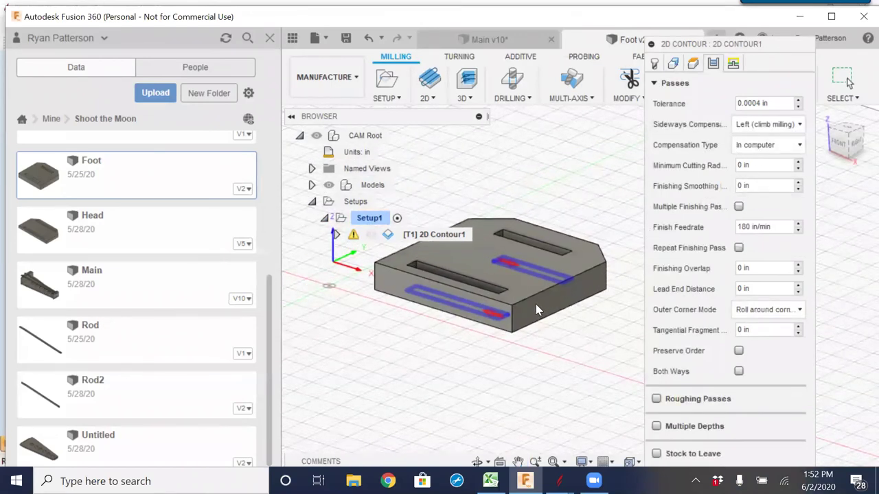
{"action": "scroll", "coordinate": [516, 308], "scroll_direction": "up", "scroll_amount": 5}
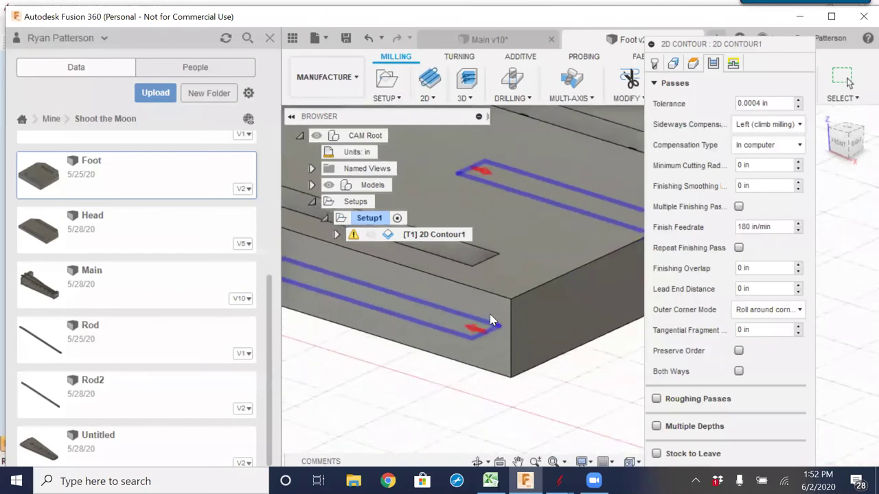
{"action": "middle_click_drag", "start_coordinate": [538, 302], "coordinate": [534, 293], "text": "shift"}
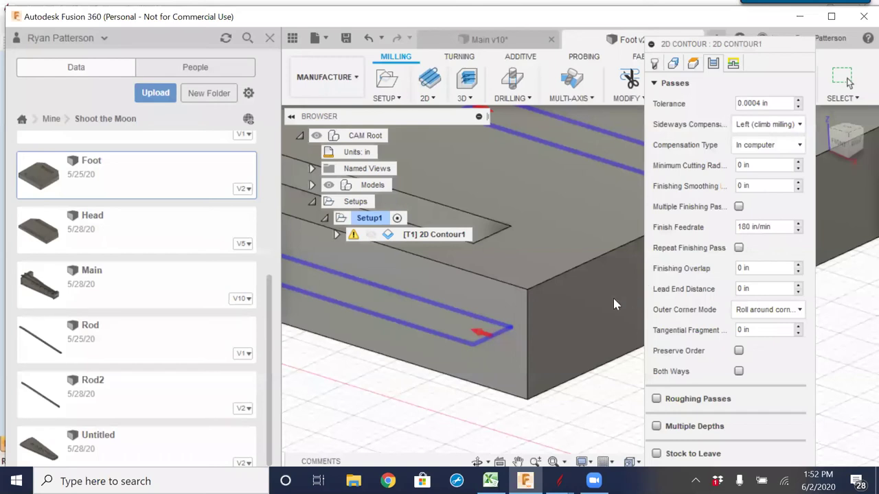
{"action": "scroll", "coordinate": [613, 298], "scroll_direction": "down", "scroll_amount": 8}
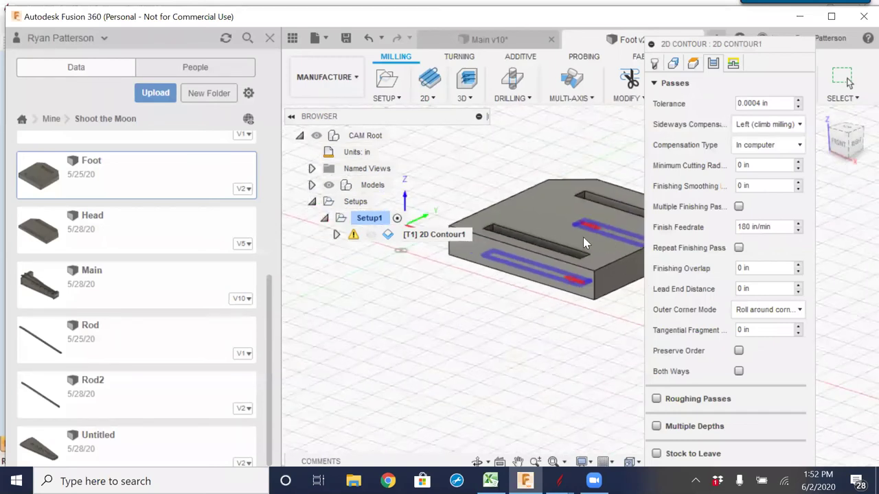
{"action": "middle_click_drag", "start_coordinate": [549, 295], "coordinate": [559, 362], "text": "shift"}
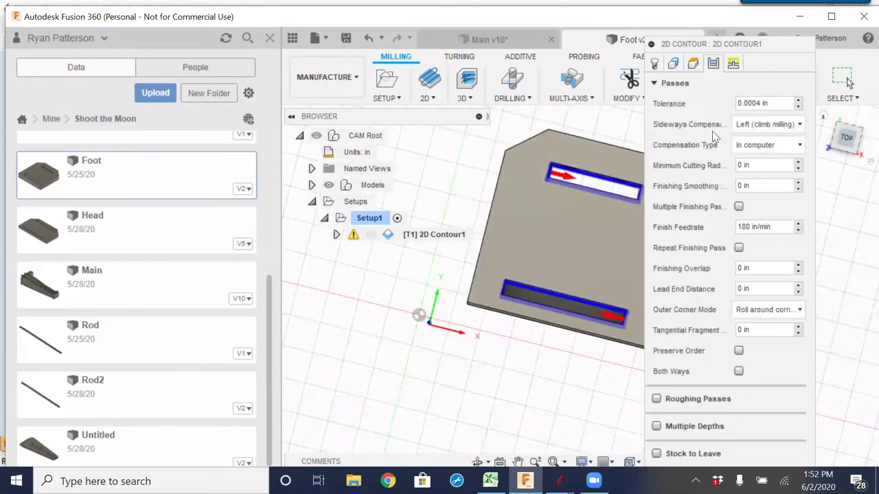
{"action": "key", "text": "Escape"}
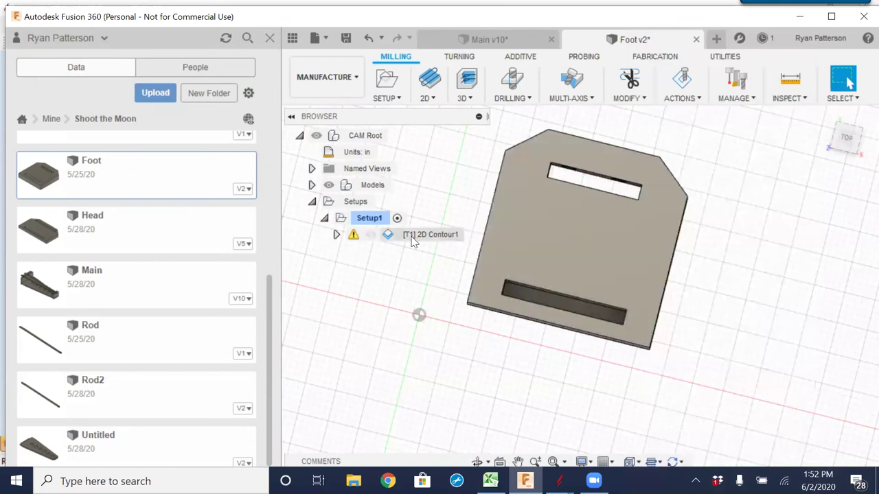
- Edit 2D Contour1 to replace the slot outlines with the Foot's outer bottom edge
{"action": "double_click", "coordinate": [390, 235]}
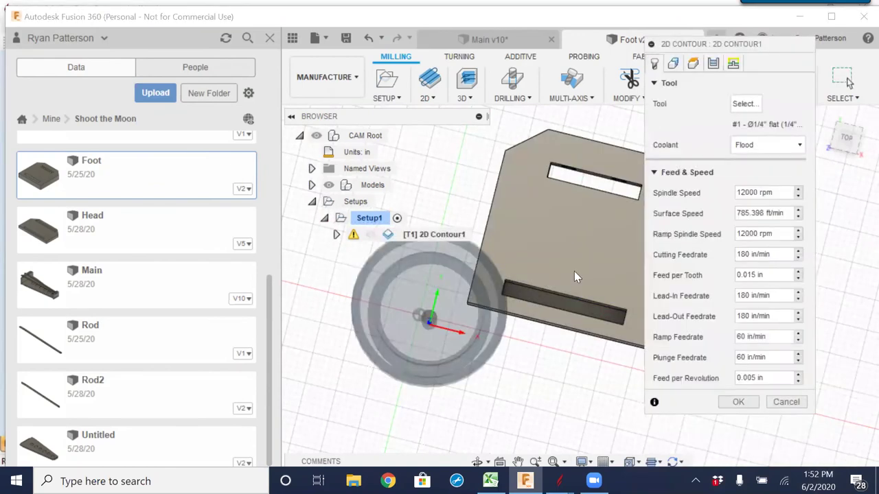
{"action": "left_click", "coordinate": [673, 63]}
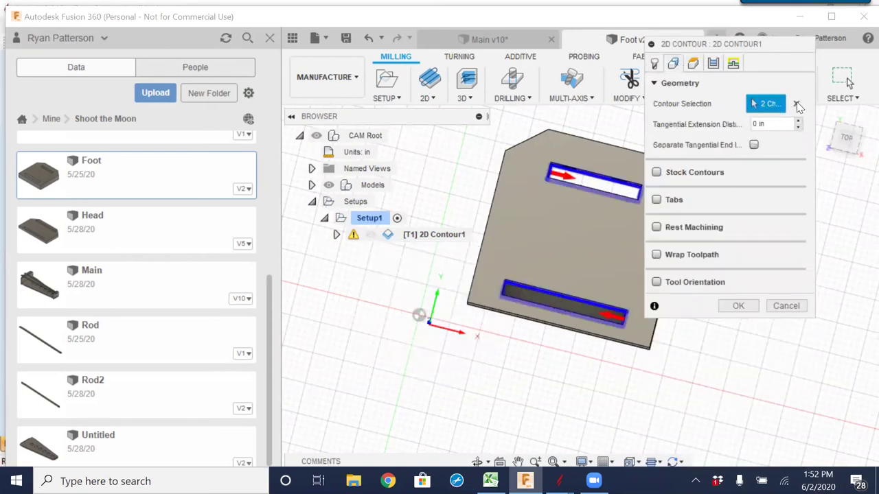
{"action": "left_click", "coordinate": [796, 103]}
{"action": "middle_click_drag", "start_coordinate": [532, 368], "coordinate": [506, 354]}
{"action": "scroll", "coordinate": [478, 369], "scroll_direction": "up", "scroll_amount": 3}
{"action": "left_click", "coordinate": [514, 371]}
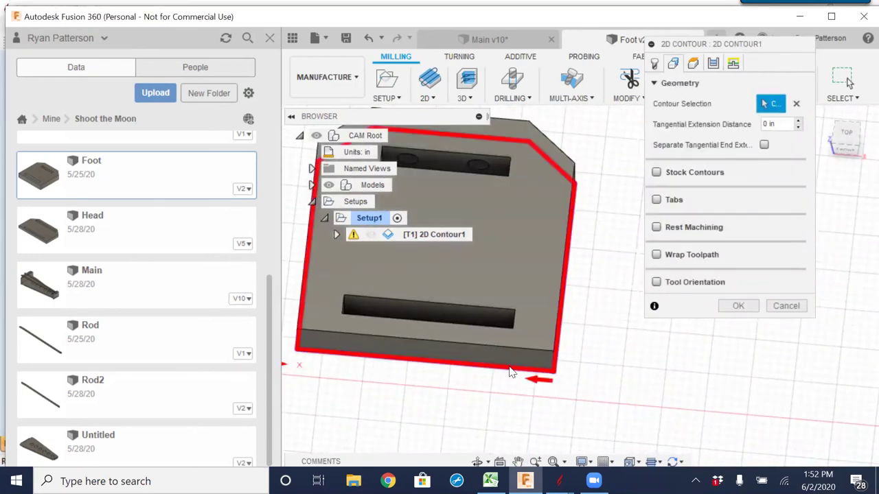
{"action": "left_click", "coordinate": [739, 307]}
{"action": "middle_click_drag", "start_coordinate": [675, 353], "coordinate": [639, 315], "text": "shift"}
{"action": "scroll", "coordinate": [563, 337], "scroll_direction": "up", "scroll_amount": 6}
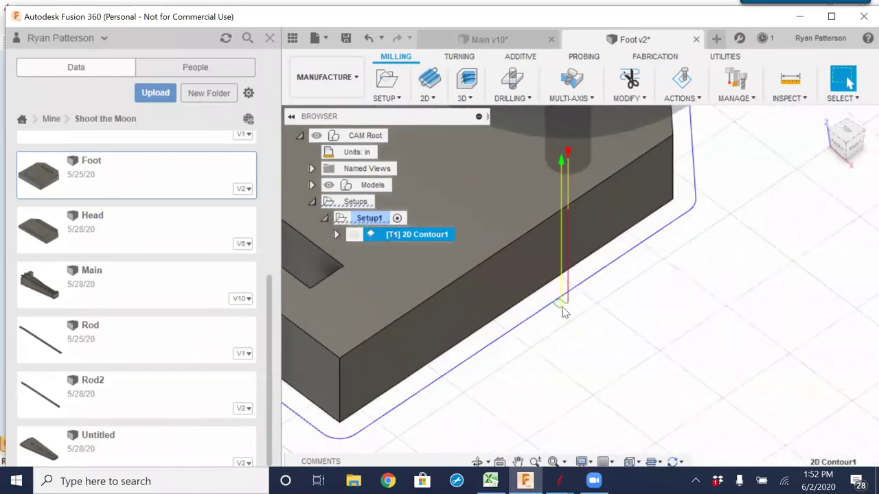
{"action": "scroll", "coordinate": [560, 310], "scroll_direction": "up", "scroll_amount": 2}
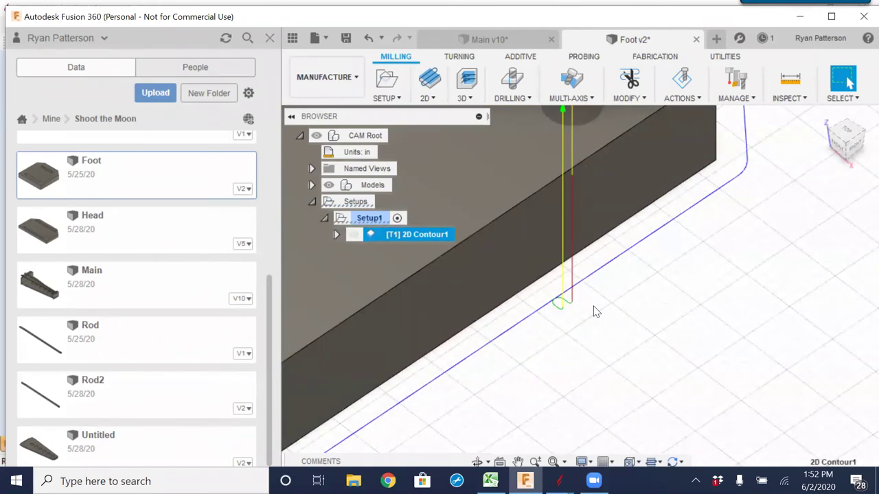
{"action": "scroll", "coordinate": [573, 127], "scroll_direction": "down", "scroll_amount": 4}
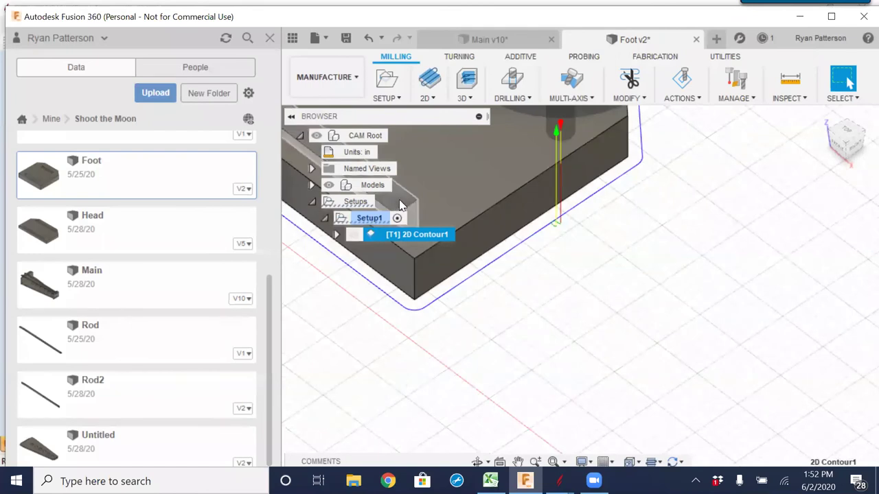
{"action": "scroll", "coordinate": [580, 233], "scroll_direction": "up", "scroll_amount": 5}
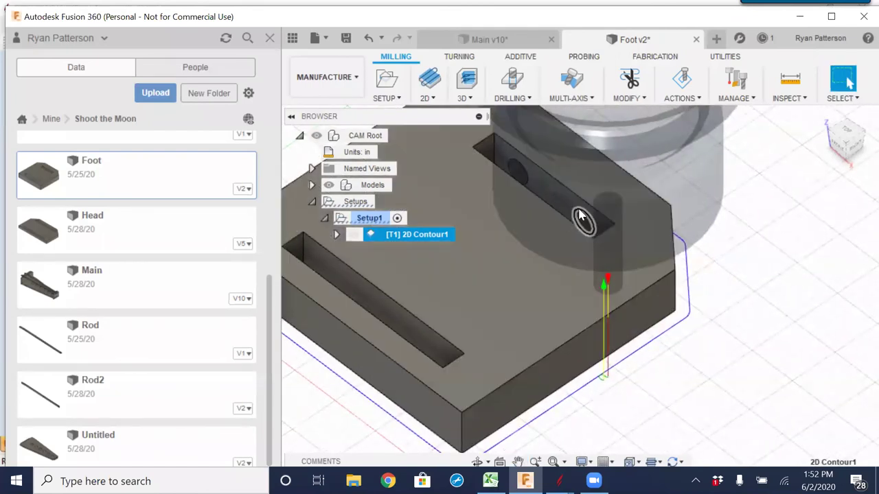
{"action": "scroll", "coordinate": [580, 229], "scroll_direction": "down", "scroll_amount": 5}
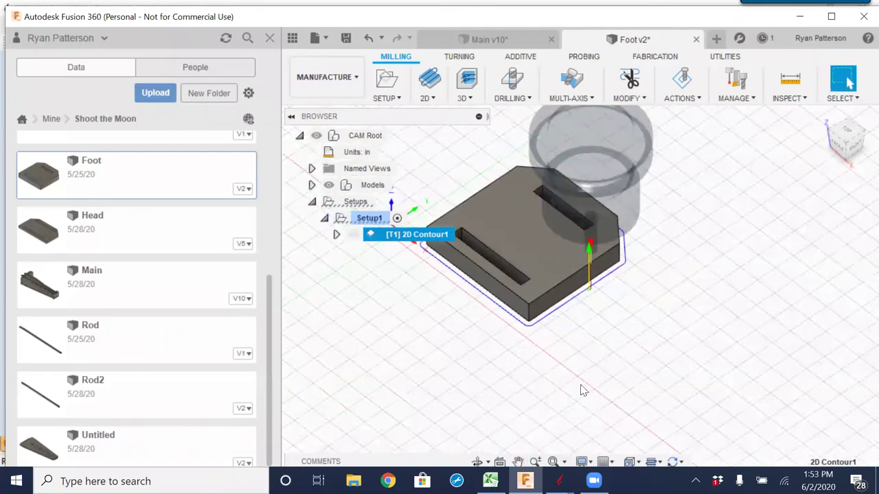
{"action": "middle_click_drag", "start_coordinate": [567, 341], "coordinate": [634, 321], "text": "shift"}
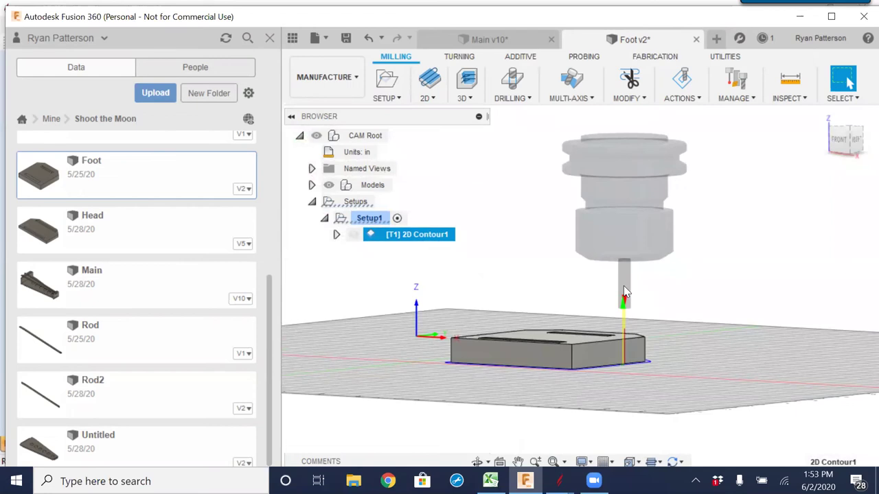
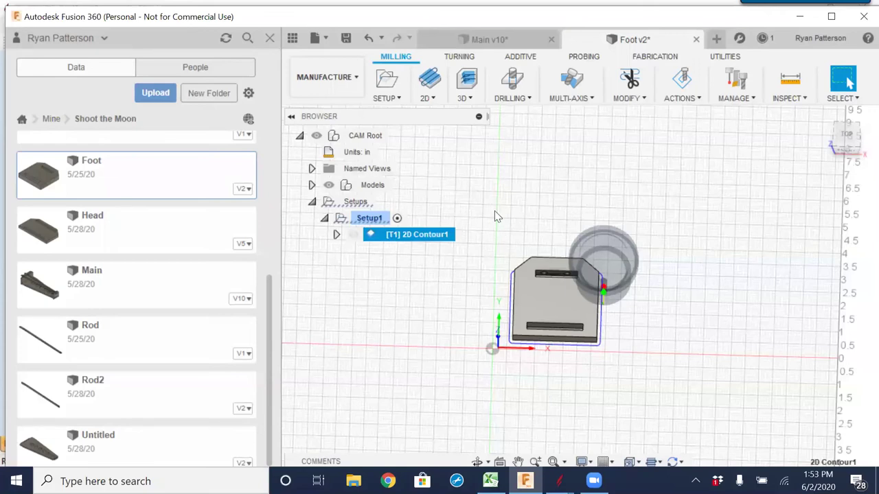
- Deselect 2D Contour1 and open the Main v10 assembly from the Data panel
{"action": "left_click", "coordinate": [540, 197]}
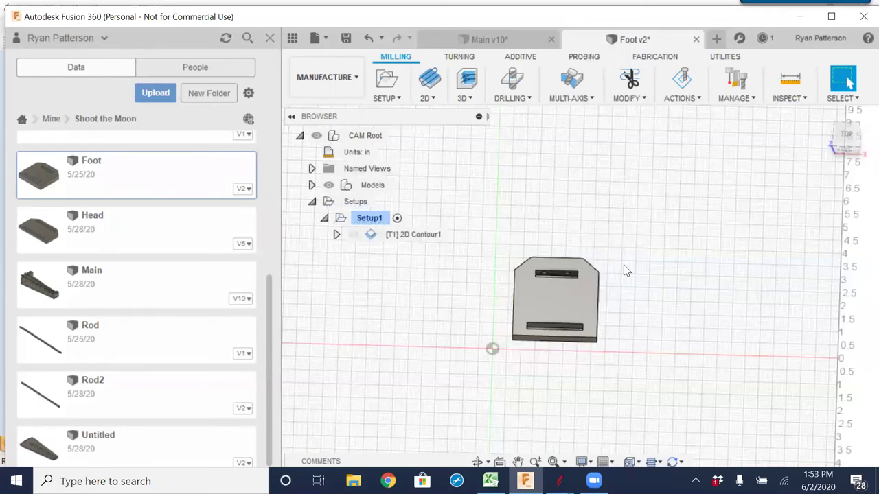
{"action": "scroll", "coordinate": [618, 276], "scroll_direction": "down", "scroll_amount": 2}
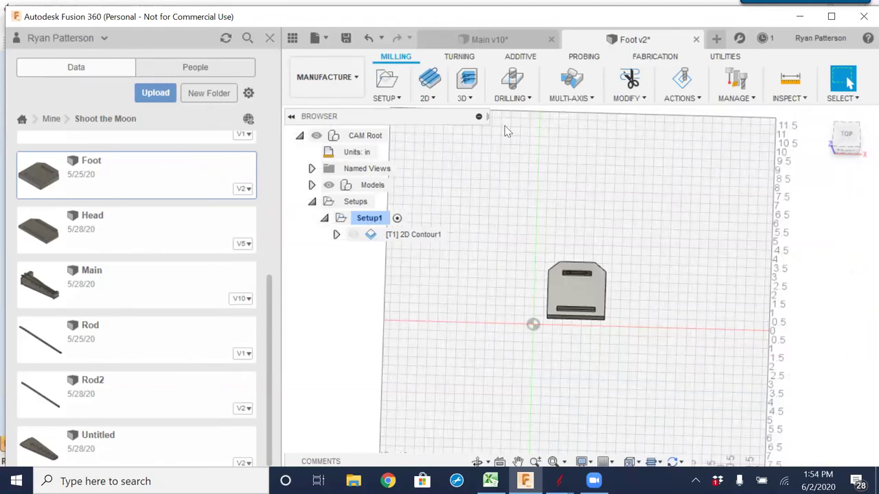
{"action": "left_click", "coordinate": [88, 283]}
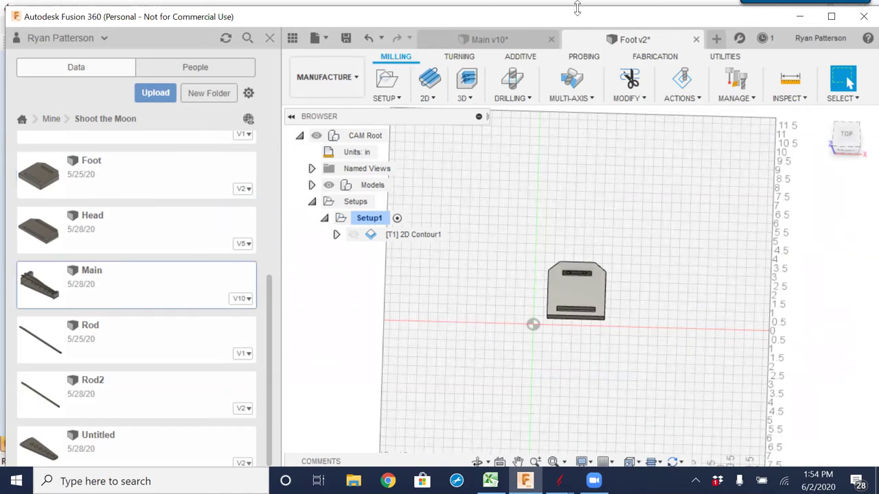
{"action": "left_click", "coordinate": [510, 37]}
{"action": "scroll", "coordinate": [525, 322], "scroll_direction": "down", "scroll_amount": 3}
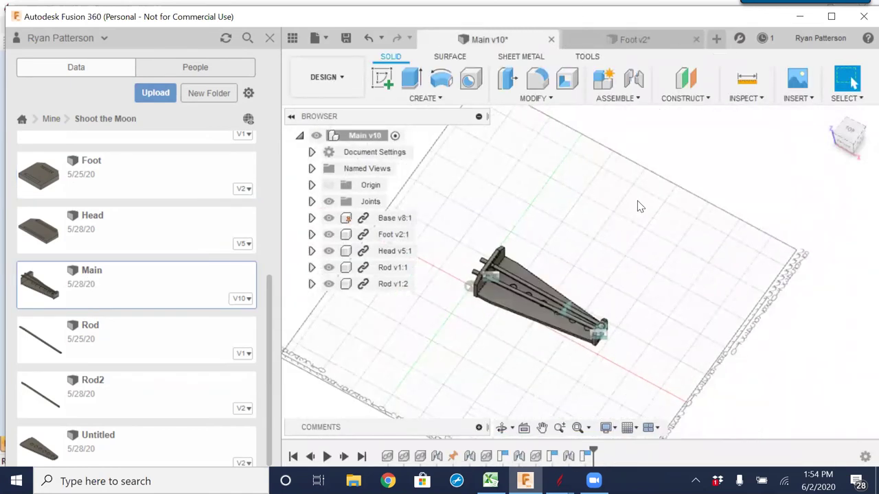
- Close Foot v2 without saving and start a new blank design
{"action": "left_click", "coordinate": [696, 40]}
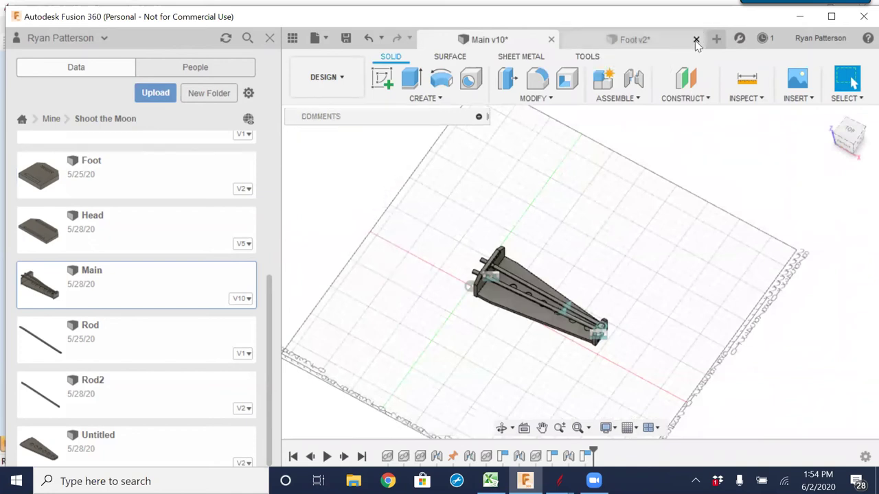
{"action": "left_click", "coordinate": [449, 271]}
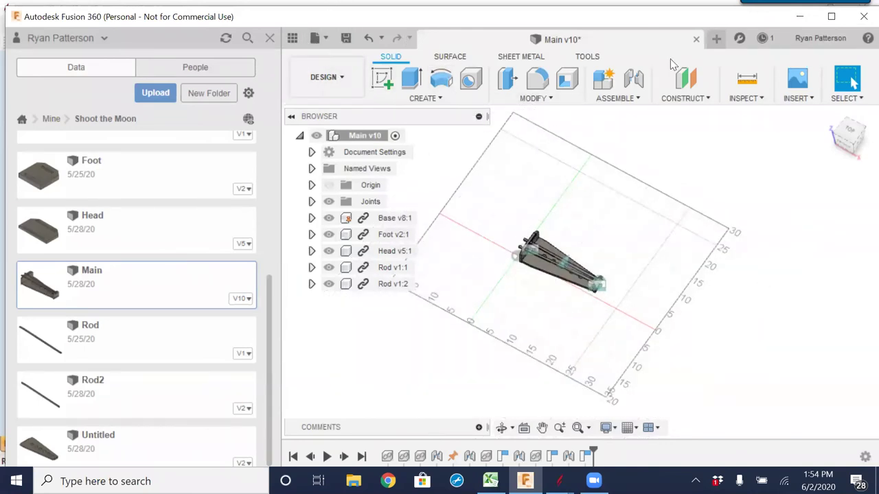
{"action": "left_click", "coordinate": [716, 40]}
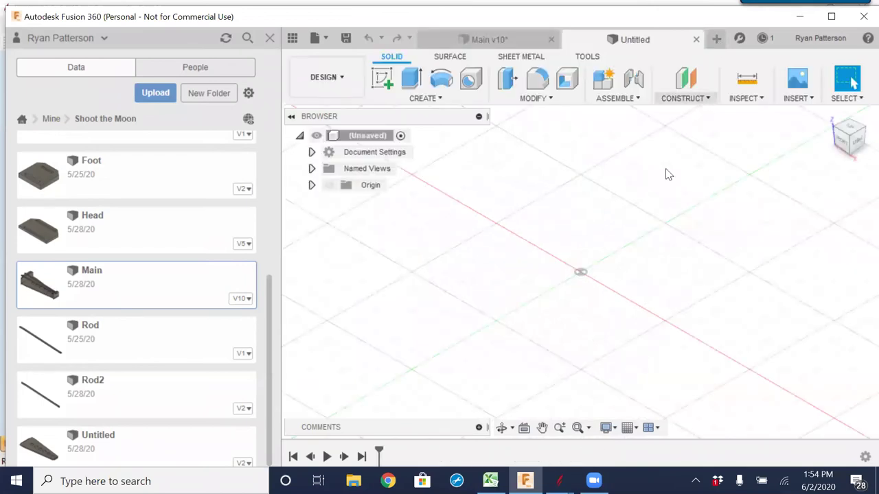
{"action": "left_click_drag", "start_coordinate": [48, 179], "coordinate": [608, 251]}
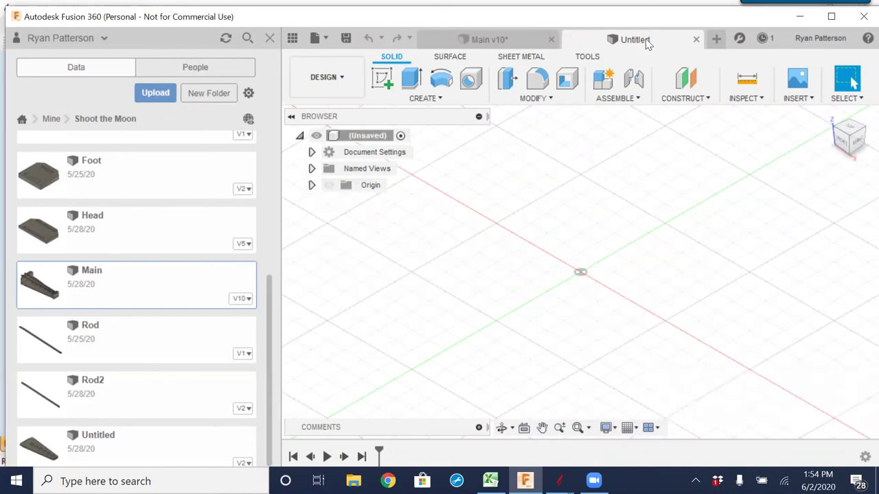
- Save the new design as Cut_Layout and place the Foot part in it
{"action": "left_click", "coordinate": [346, 38]}
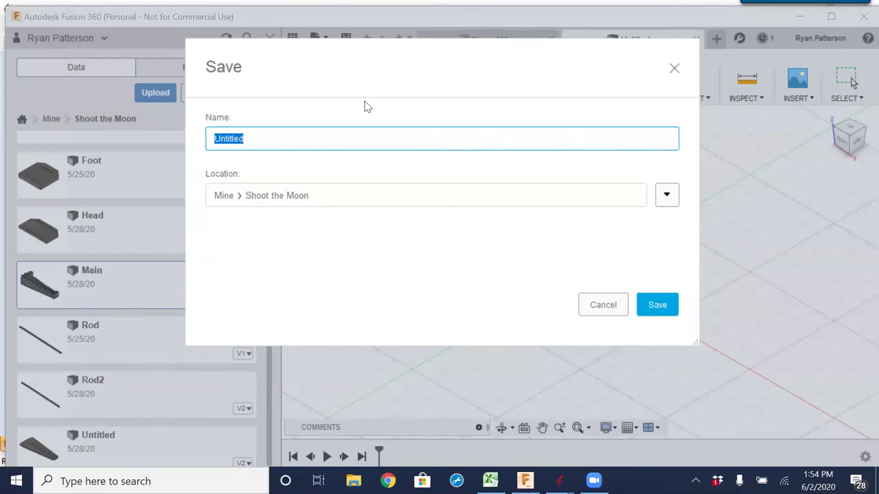
{"action": "type", "text": "Cut_Layout"}
{"action": "left_click", "coordinate": [657, 305]}
{"action": "left_click_drag", "start_coordinate": [51, 182], "coordinate": [609, 254]}
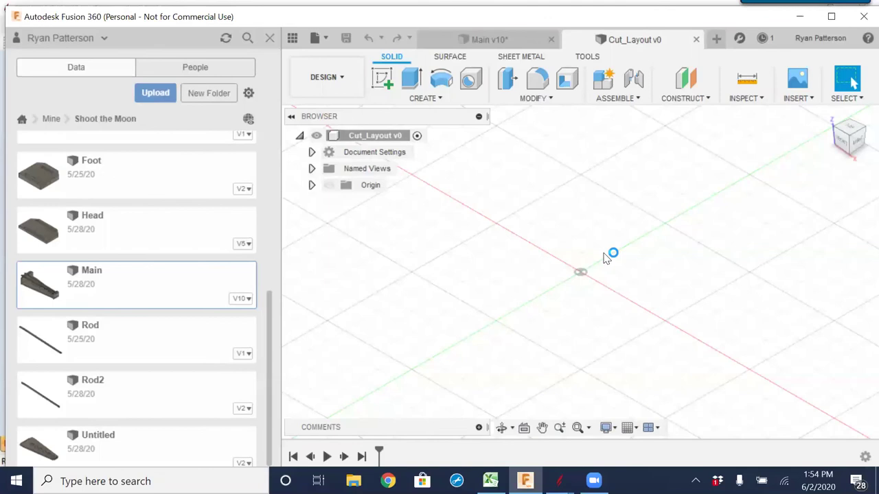
- Confirm the Foot placement and insert the Head part into the layout
{"action": "scroll", "coordinate": [334, 240], "scroll_direction": "down", "scroll_amount": 3}
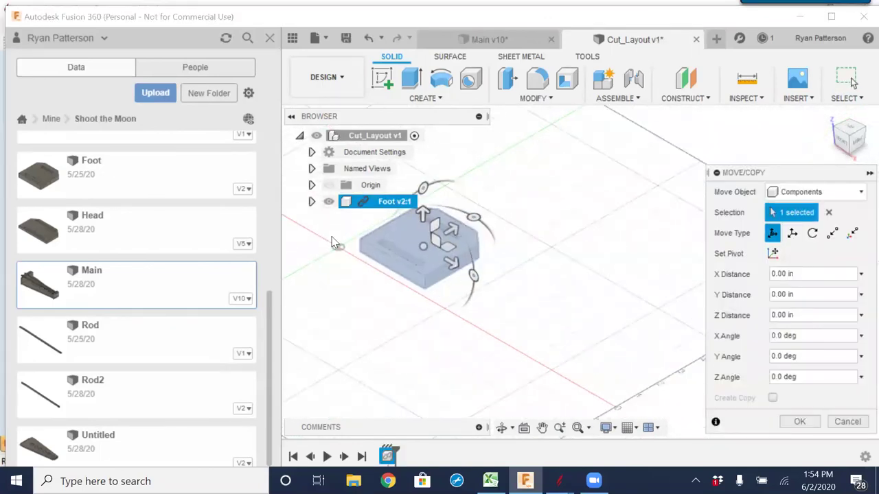
{"action": "left_click", "coordinate": [801, 421]}
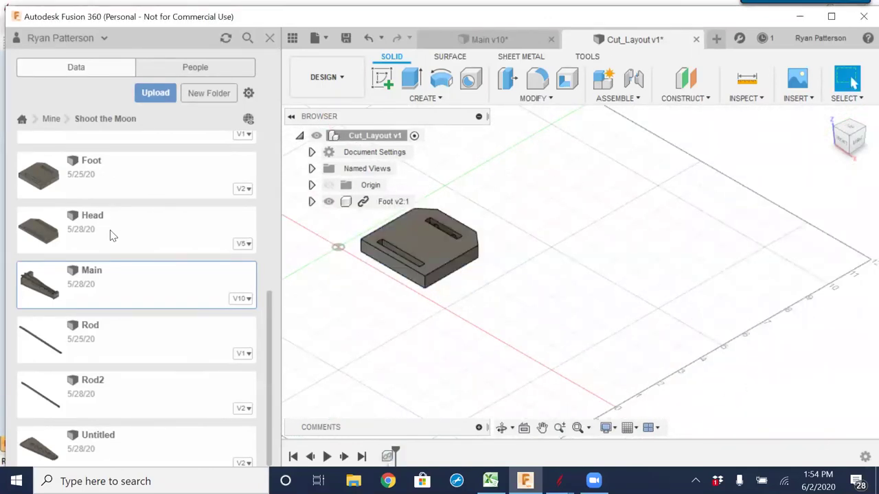
{"action": "left_click_drag", "start_coordinate": [39, 227], "coordinate": [505, 293]}
{"action": "scroll", "coordinate": [563, 287], "scroll_direction": "down", "scroll_amount": 3}
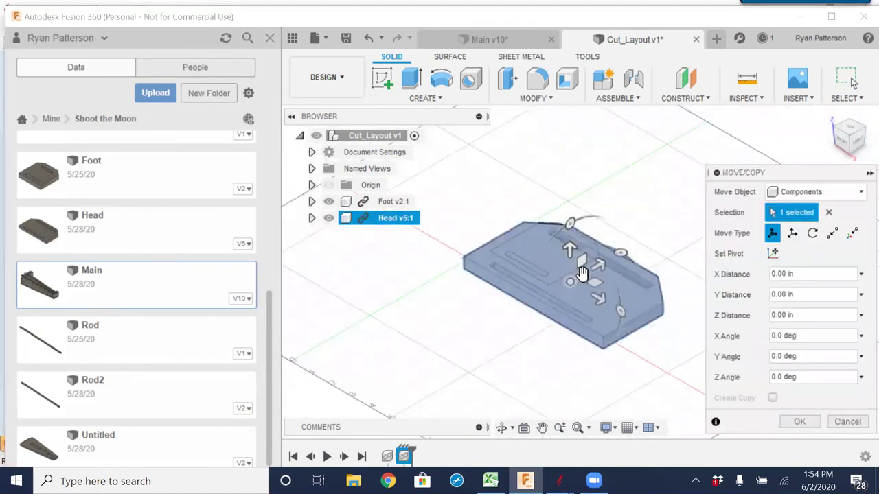
- Position Head at 0.00 in along X and 1.00 in along Y, then confirm
{"action": "left_click_drag", "start_coordinate": [597, 289], "coordinate": [677, 350]}
{"action": "middle_click_drag", "start_coordinate": [597, 353], "coordinate": [459, 336]}
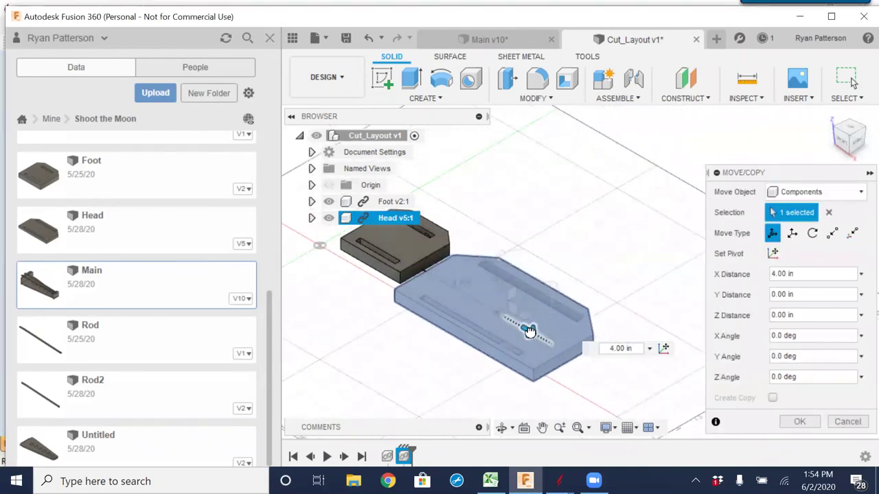
{"action": "left_click", "coordinate": [525, 328]}
{"action": "left_click_drag", "start_coordinate": [547, 296], "coordinate": [569, 282]}
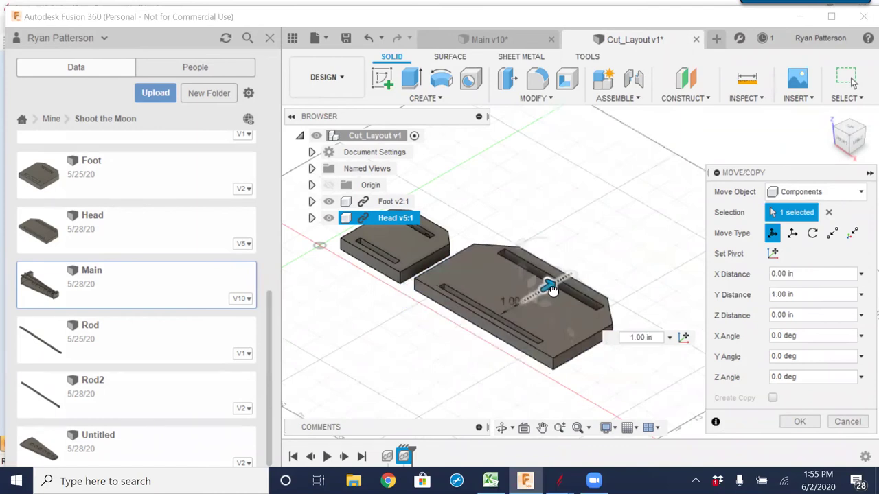
{"action": "scroll", "coordinate": [481, 308], "scroll_direction": "down", "scroll_amount": 3}
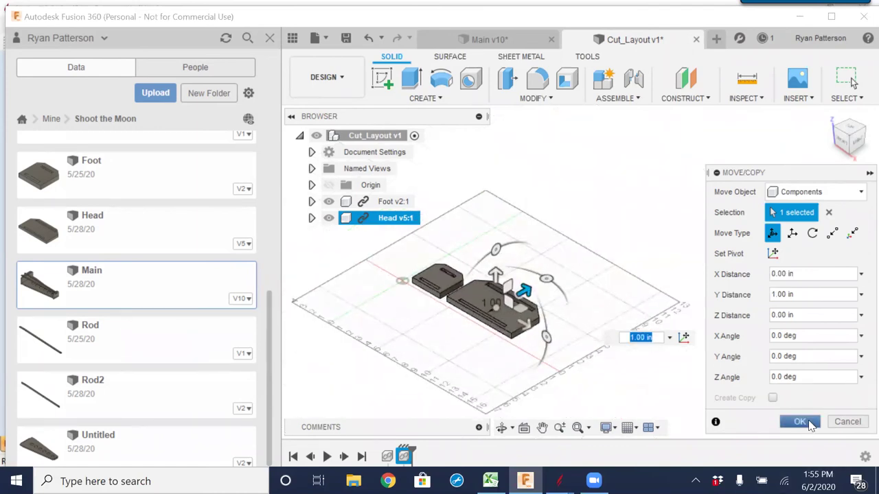
{"action": "left_click", "coordinate": [803, 423]}
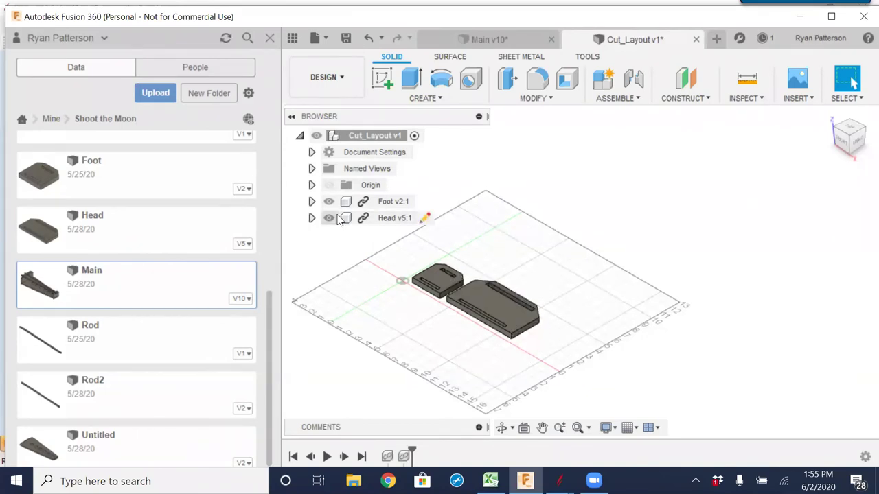
- Save a new Cut_Layout version with the 'User Saved' description
{"action": "left_click", "coordinate": [46, 177]}
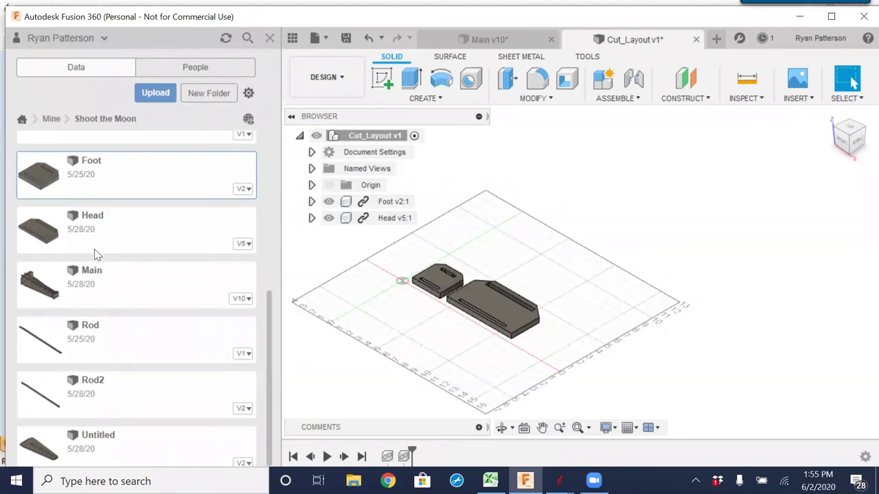
{"action": "scroll", "coordinate": [96, 220], "scroll_direction": "down", "scroll_amount": 1}
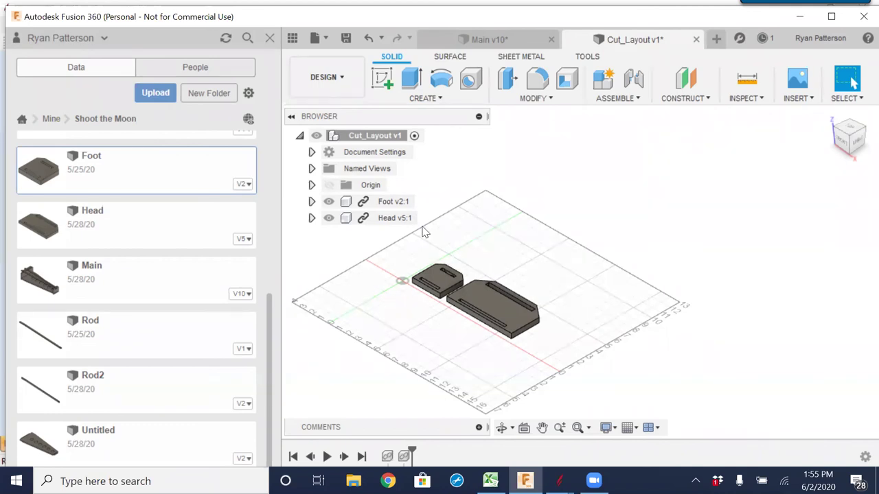
{"action": "mouse_move", "coordinate": [395, 220]}
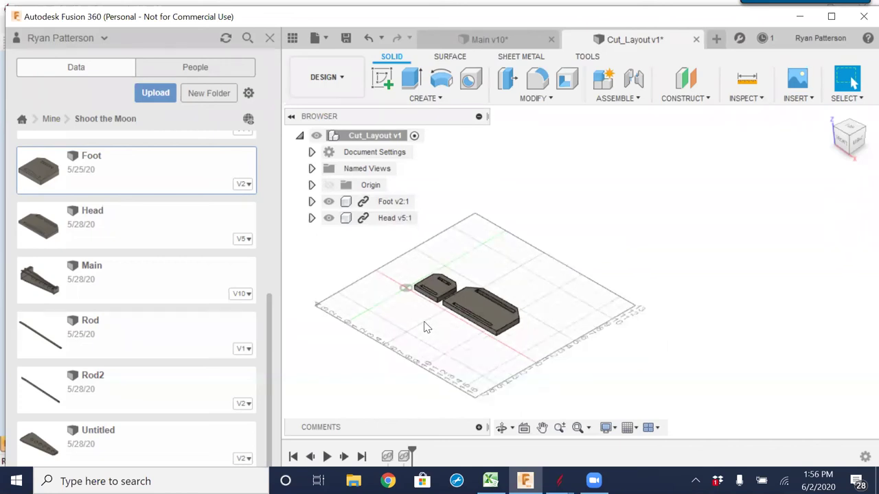
{"action": "scroll", "coordinate": [436, 334], "scroll_direction": "up", "scroll_amount": 2}
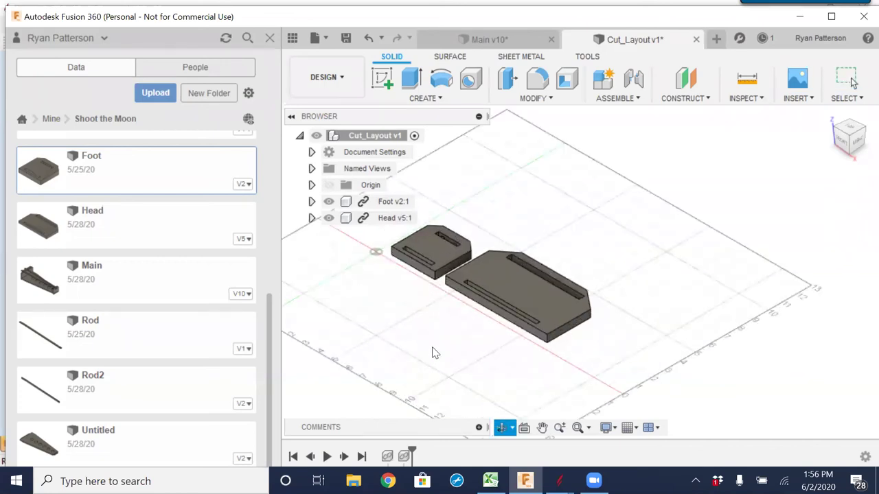
{"action": "left_click", "coordinate": [340, 78]}
{"action": "left_click", "coordinate": [346, 38]}
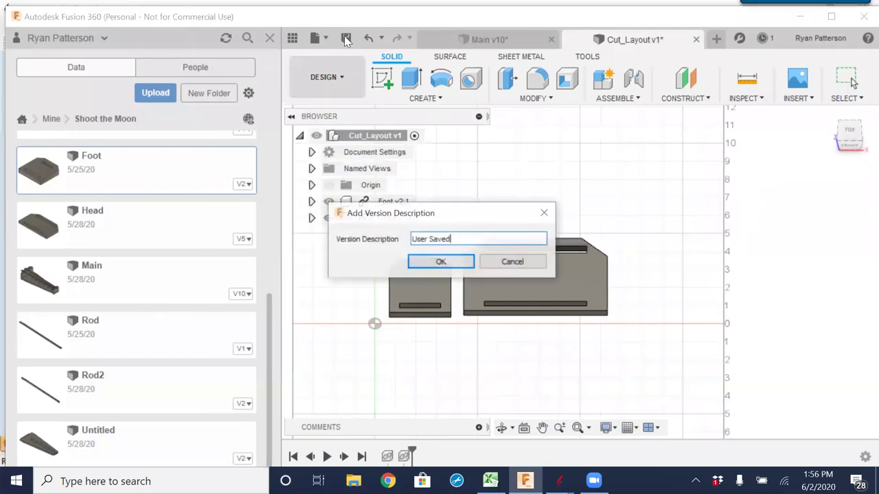
{"action": "left_click", "coordinate": [431, 262]}
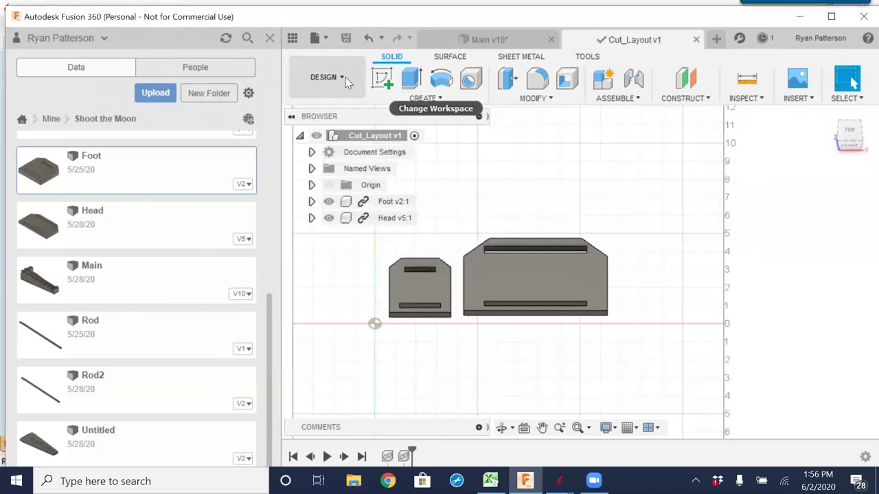
- In Manufacture, start Setup1 with its origin at the stock box's bottom-left point
{"action": "left_click", "coordinate": [343, 78]}
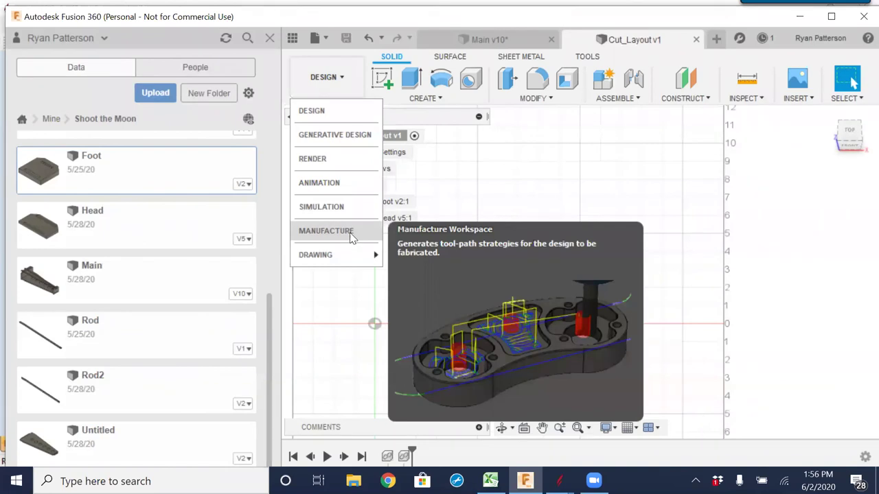
{"action": "left_click", "coordinate": [357, 234]}
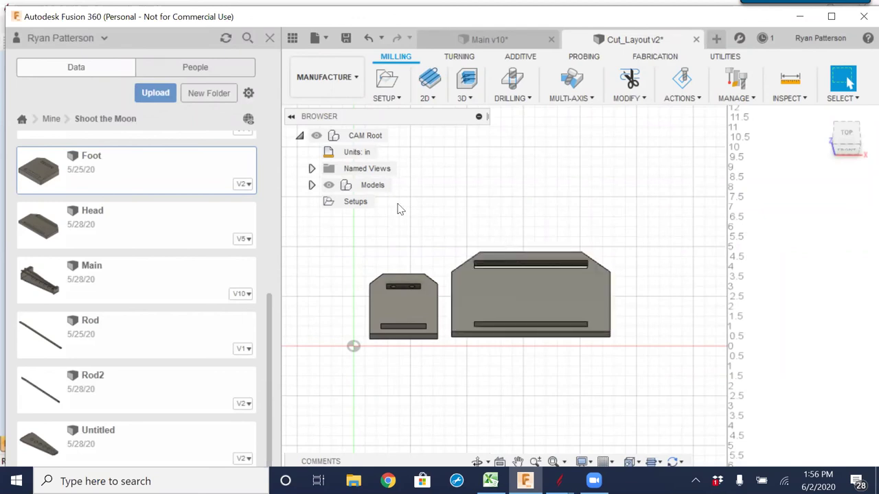
{"action": "left_click", "coordinate": [387, 81]}
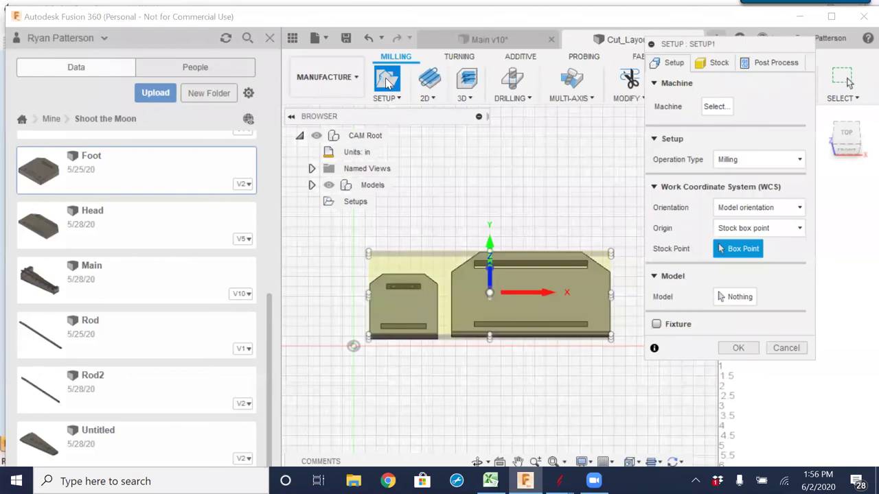
{"action": "left_click", "coordinate": [800, 209]}
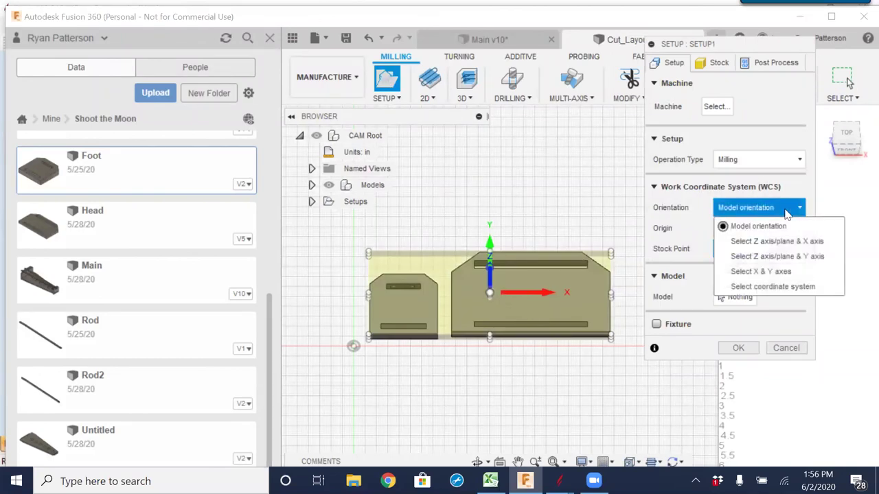
{"action": "left_click", "coordinate": [679, 228]}
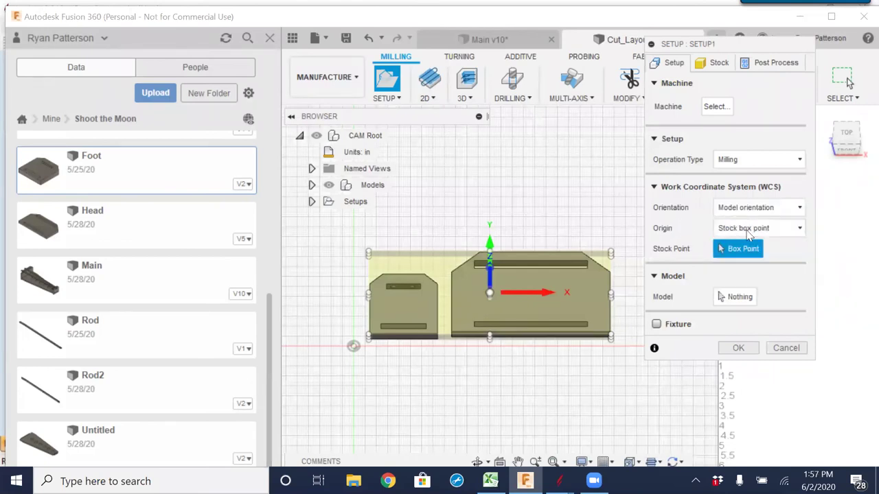
{"action": "left_click", "coordinate": [797, 228]}
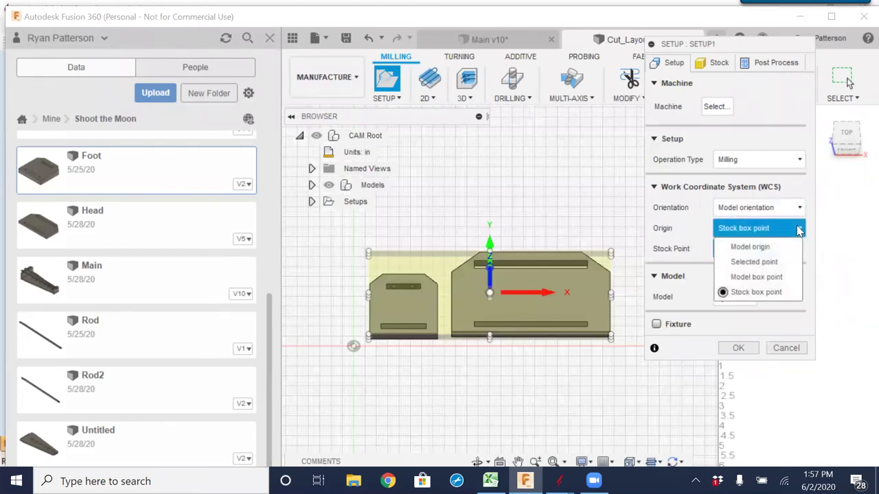
{"action": "left_click", "coordinate": [754, 293]}
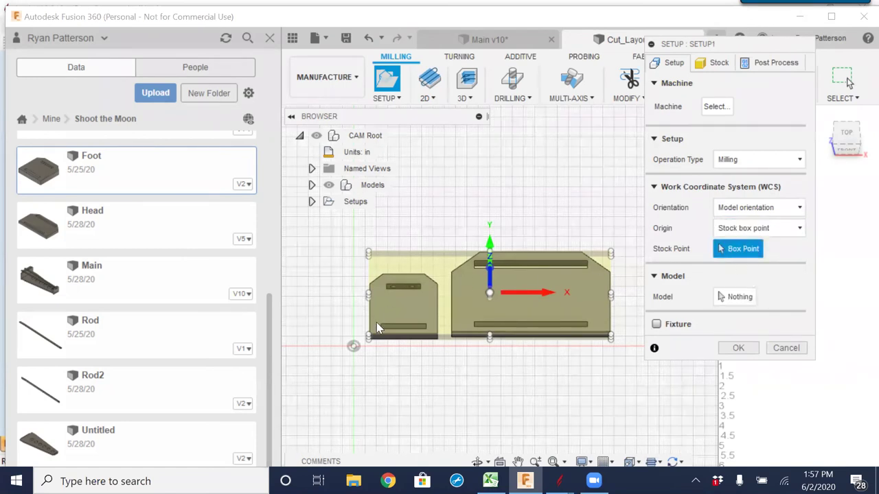
{"action": "left_click", "coordinate": [369, 336]}
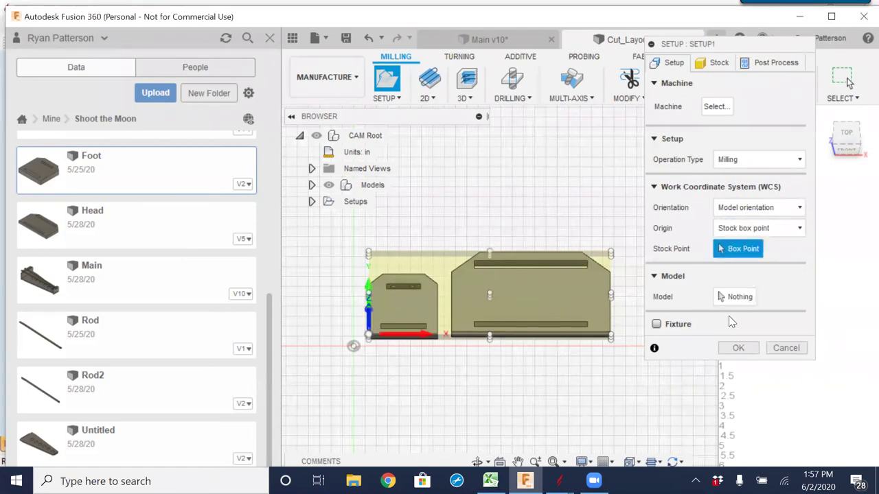
- Set stock side offset to 0.25 in and top offset to 0, using all models
{"action": "left_click", "coordinate": [711, 63]}
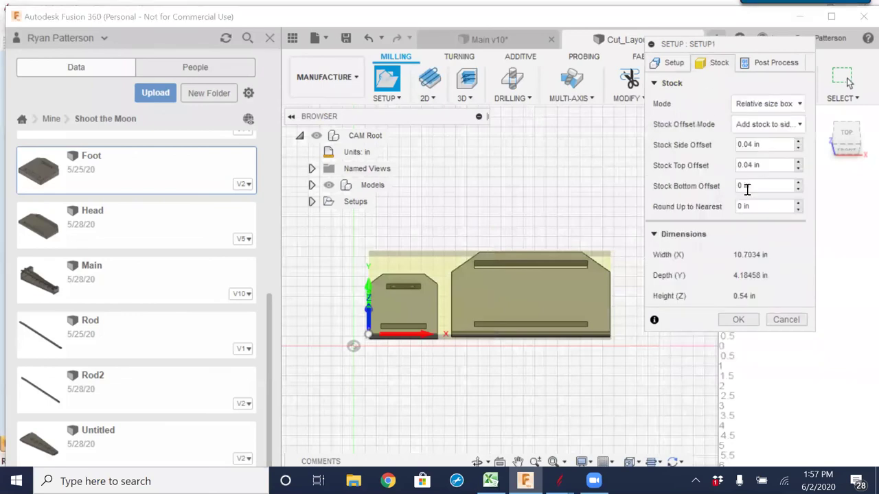
{"action": "left_click", "coordinate": [767, 147]}
{"action": "key", "text": "BackSpace"}
{"action": "type", "text": "25"}
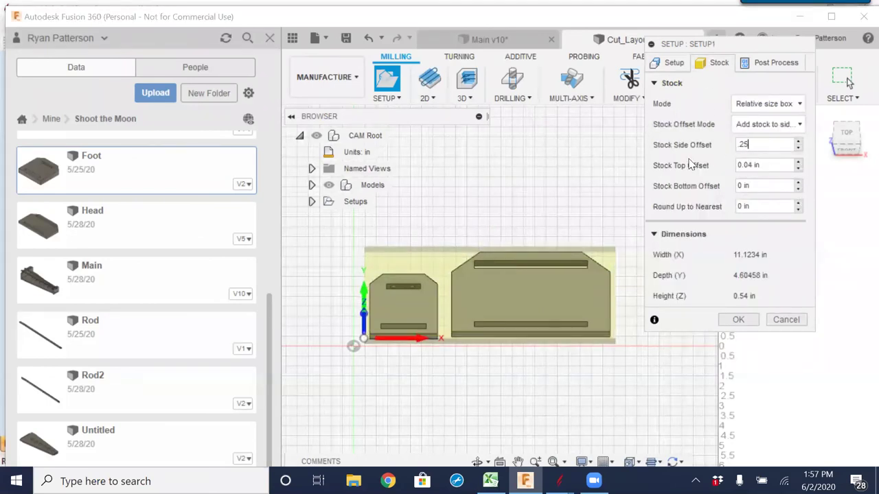
{"action": "left_click", "coordinate": [765, 168]}
{"action": "type", "text": "0"}
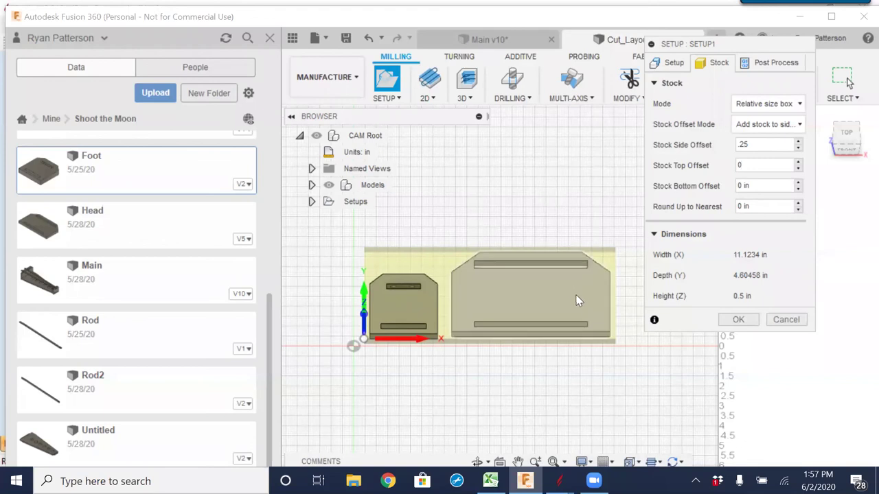
{"action": "left_click", "coordinate": [737, 320]}
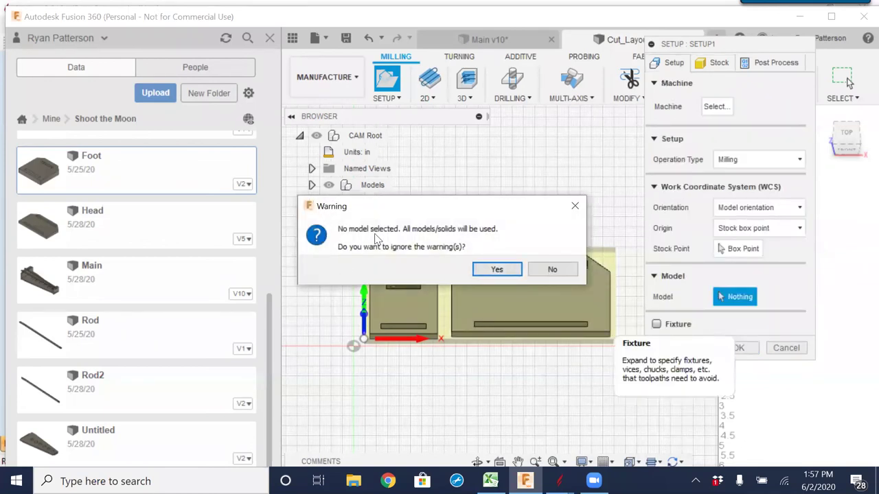
{"action": "left_click", "coordinate": [501, 269]}
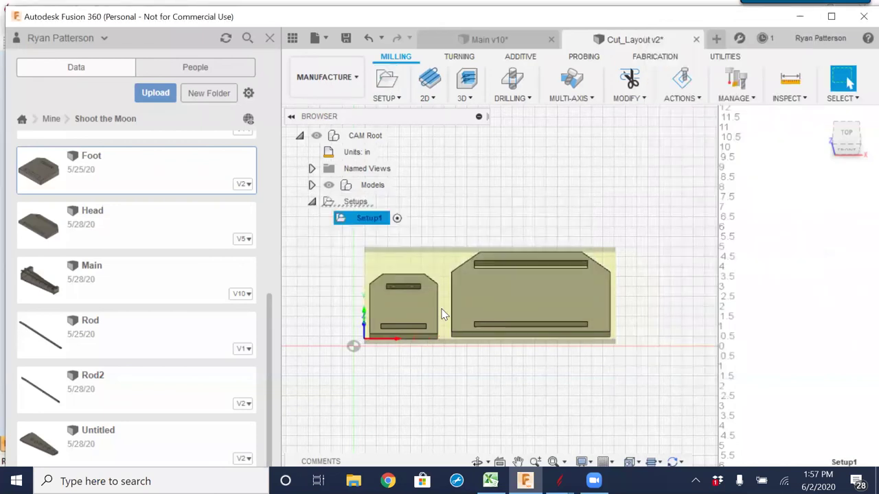
- Tilt to an angled view, cancel a trial Face operation, and list the 2D milling operations
{"action": "scroll", "coordinate": [443, 308], "scroll_direction": "down", "scroll_amount": 1}
{"action": "middle_click_drag", "start_coordinate": [473, 364], "coordinate": [465, 317], "text": "shift"}
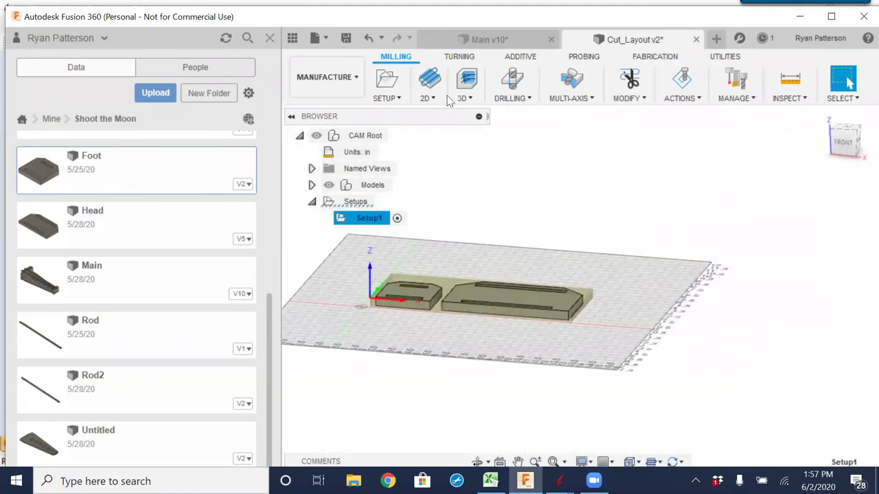
{"action": "left_click", "coordinate": [429, 79]}
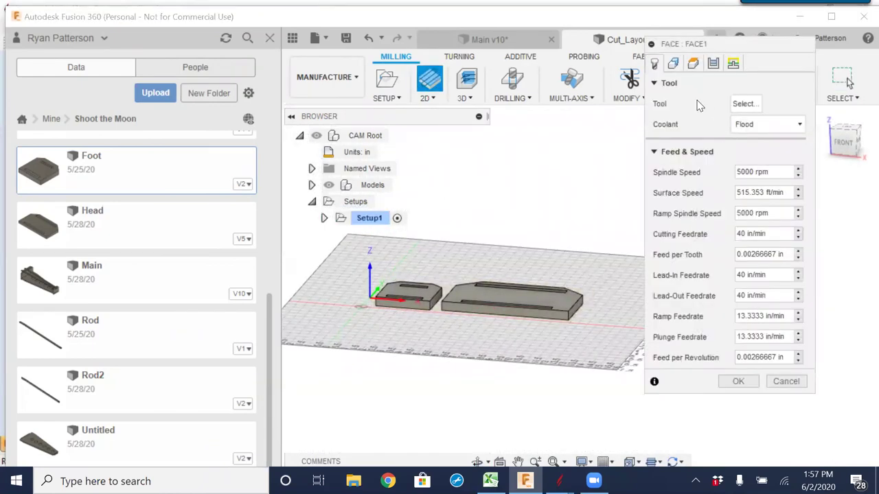
{"action": "left_click", "coordinate": [797, 384]}
{"action": "left_click", "coordinate": [427, 98]}
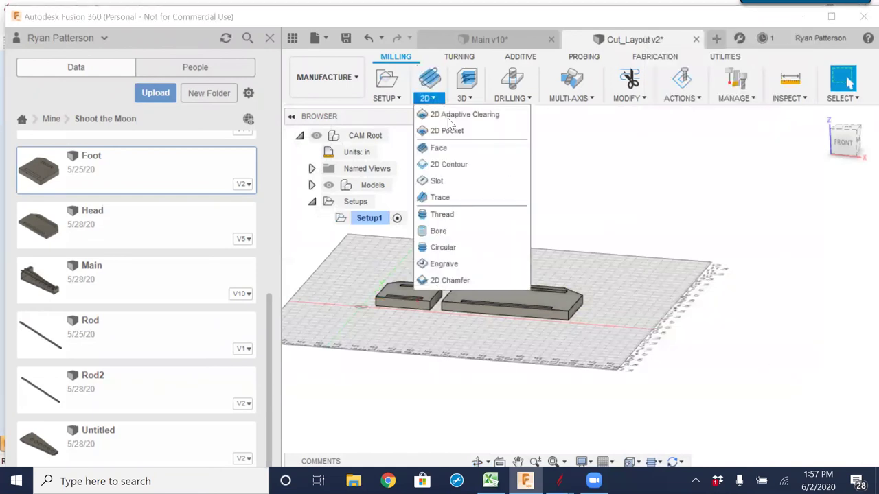
- Start a 2D Contour, close the tool library without a tool, and show its Geometry settings
{"action": "left_click", "coordinate": [450, 165]}
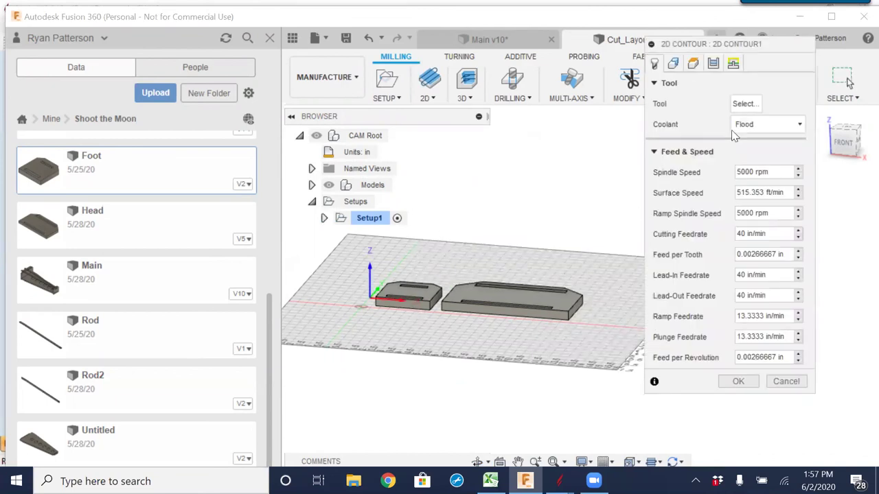
{"action": "left_click", "coordinate": [744, 104]}
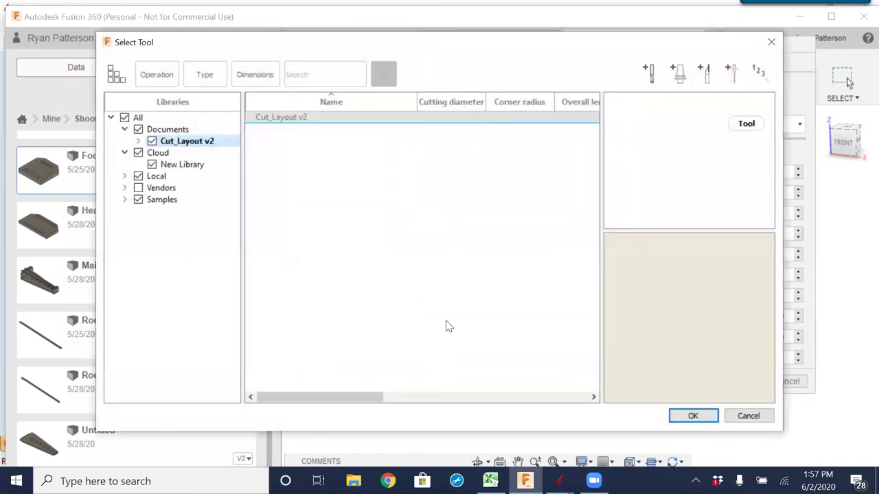
{"action": "left_click", "coordinate": [747, 416]}
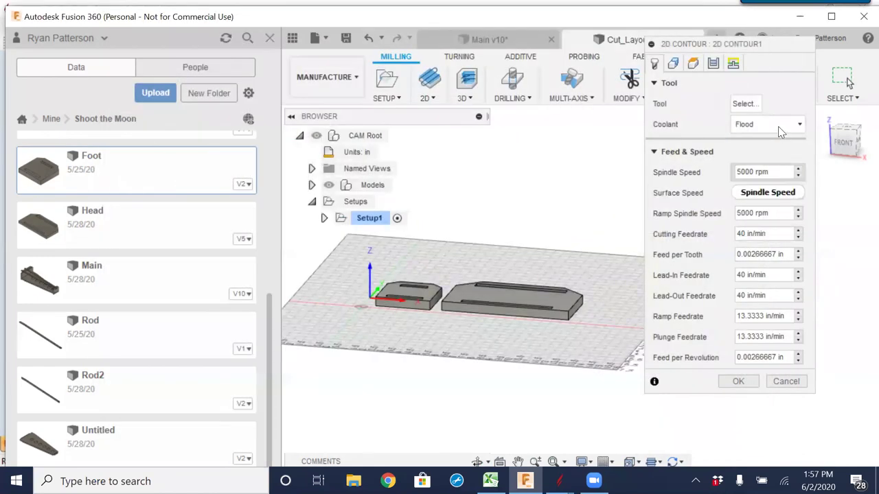
{"action": "left_click", "coordinate": [673, 63]}
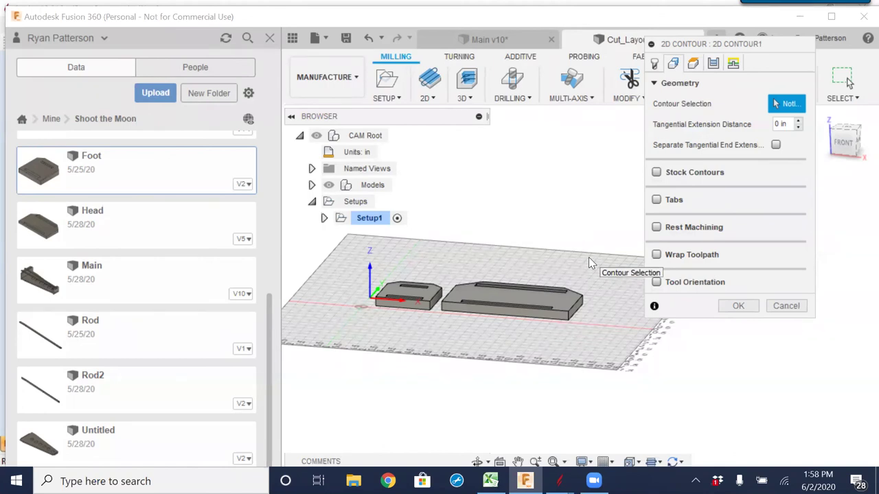
- Cancel the 2D Contour1 operation
{"action": "left_click", "coordinate": [788, 306]}
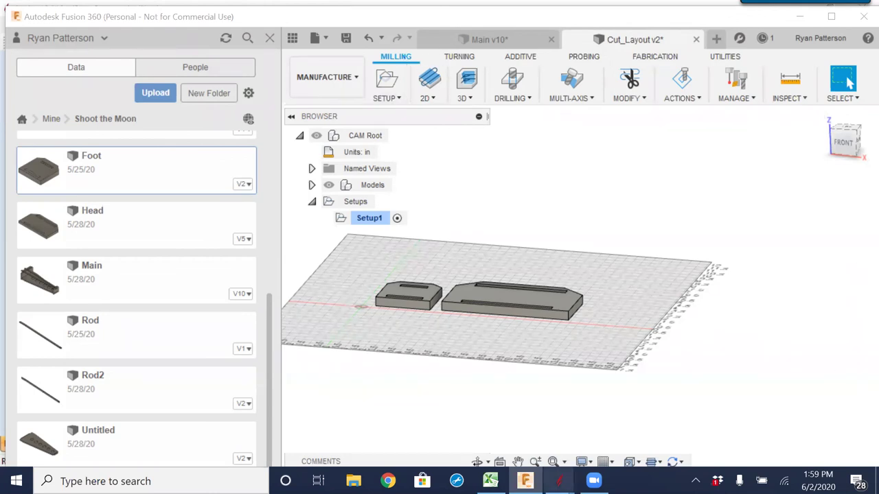
{"action": "left_click", "coordinate": [331, 202]}
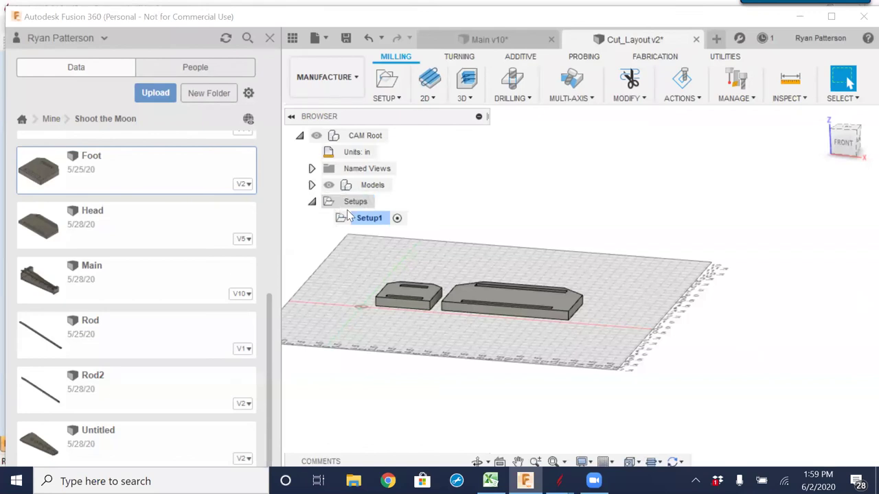
{"action": "left_click", "coordinate": [362, 218]}
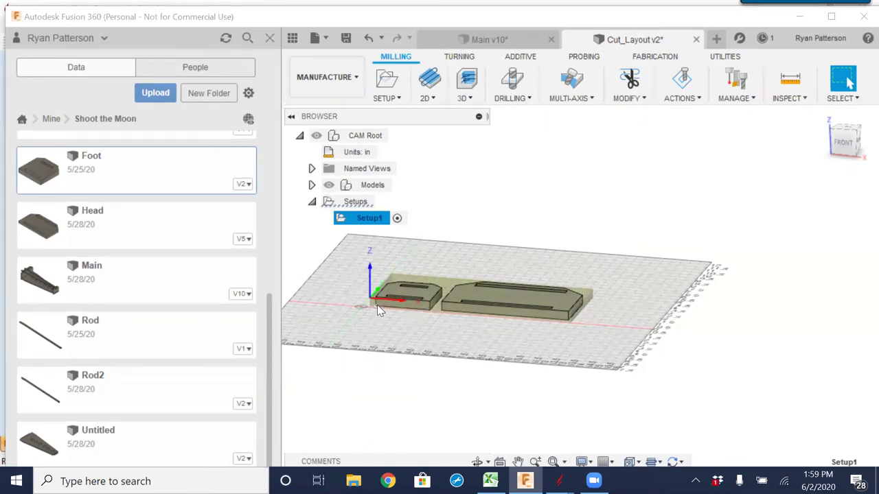
{"action": "double_click", "coordinate": [352, 218]}
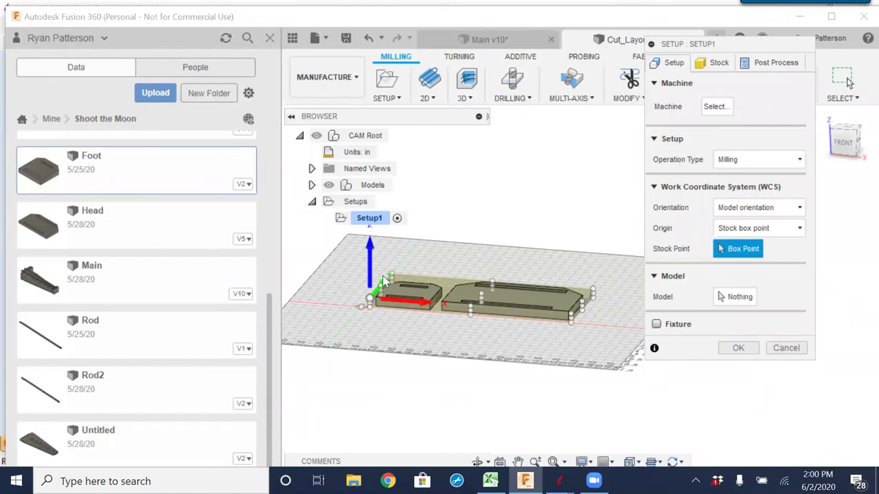
{"action": "scroll", "coordinate": [385, 285], "scroll_direction": "up", "scroll_amount": 5}
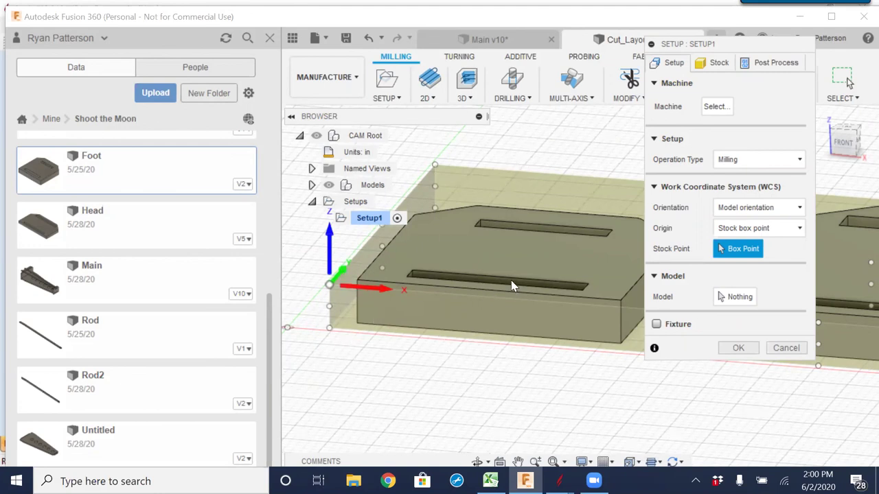
{"action": "scroll", "coordinate": [498, 270], "scroll_direction": "down", "scroll_amount": 5}
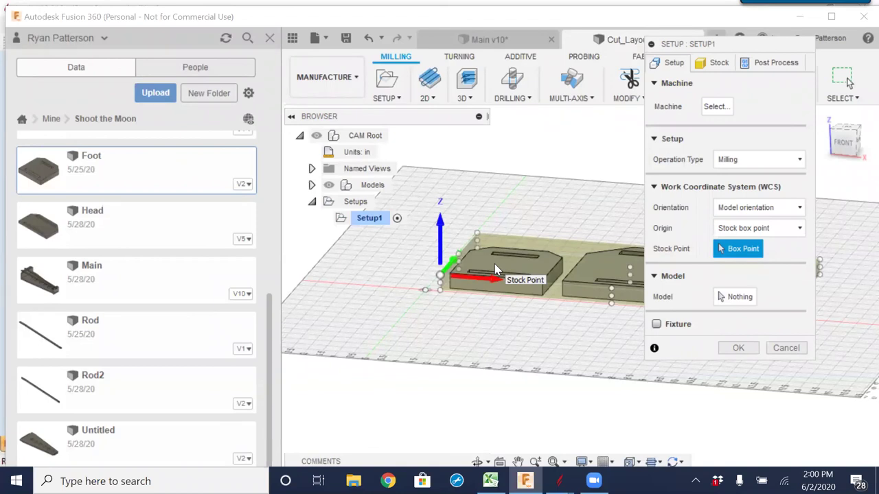
{"action": "left_click", "coordinate": [738, 348]}
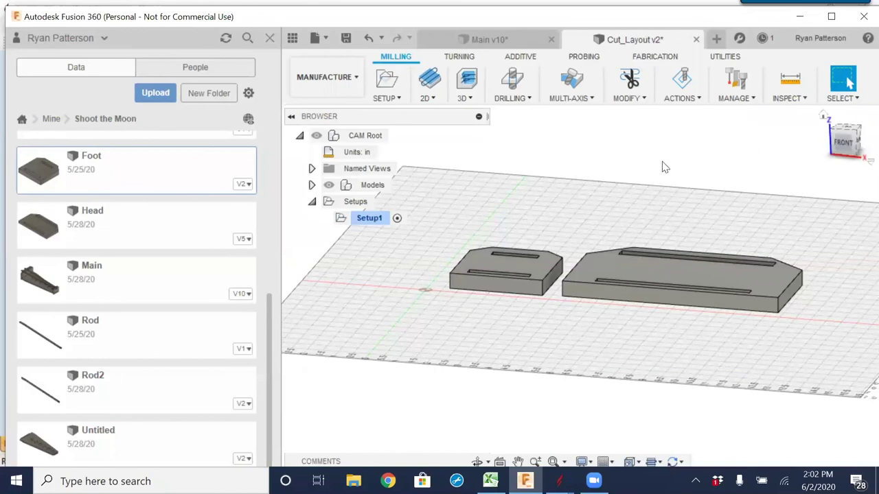
- Start a new 2D Contour and choose the 1/4" flat end mill from New Library
{"action": "middle_click_drag", "start_coordinate": [467, 306], "coordinate": [461, 290], "text": "shift"}
{"action": "scroll", "coordinate": [462, 290], "scroll_direction": "up", "scroll_amount": 5}
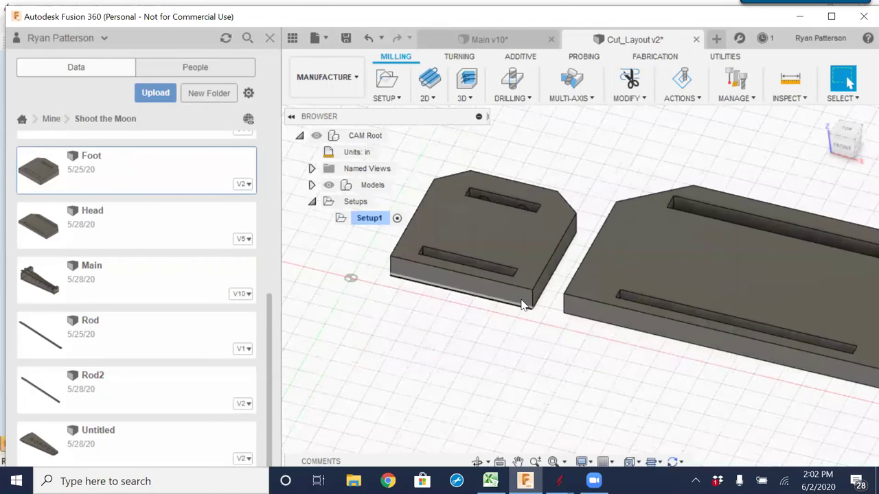
{"action": "left_click", "coordinate": [427, 95]}
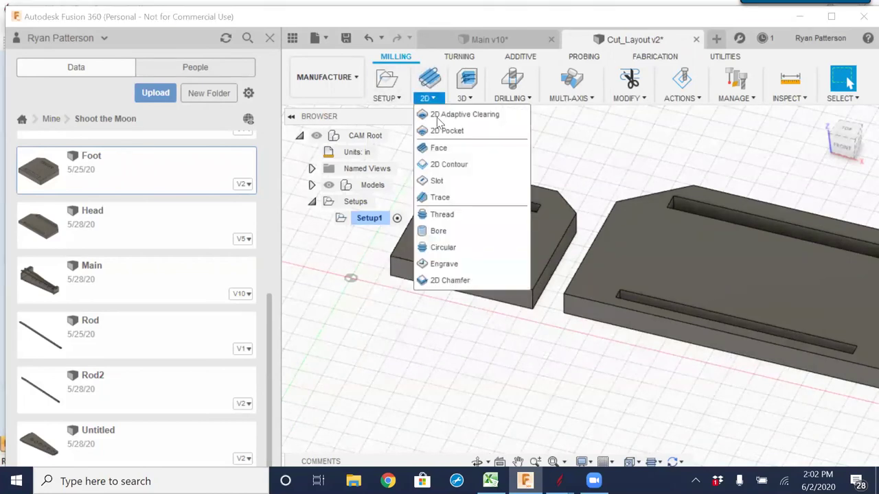
{"action": "left_click", "coordinate": [449, 164]}
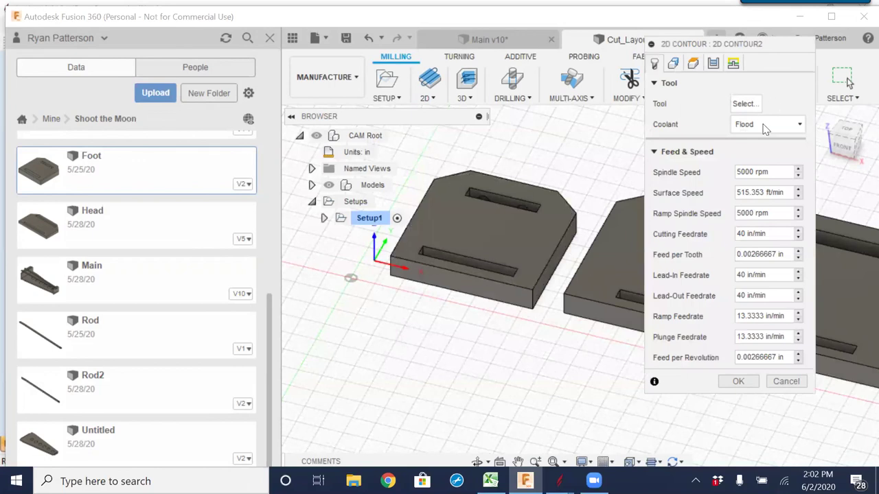
{"action": "left_click", "coordinate": [742, 103]}
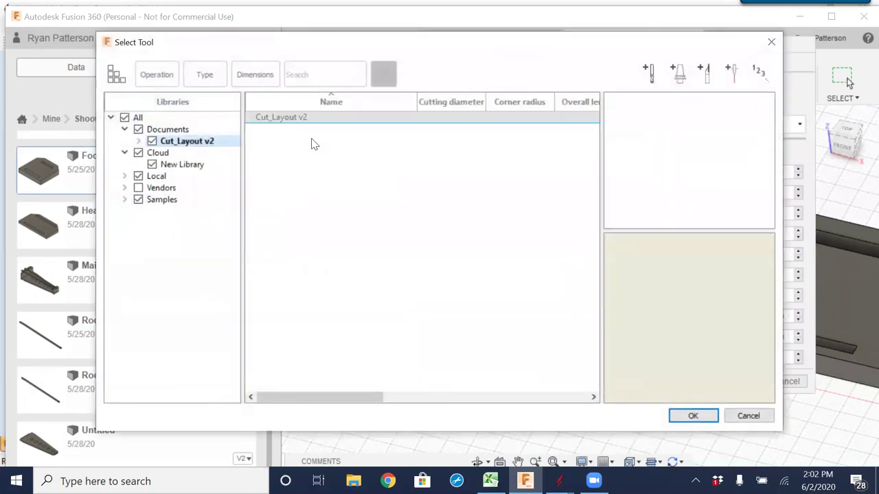
{"action": "left_click", "coordinate": [172, 165]}
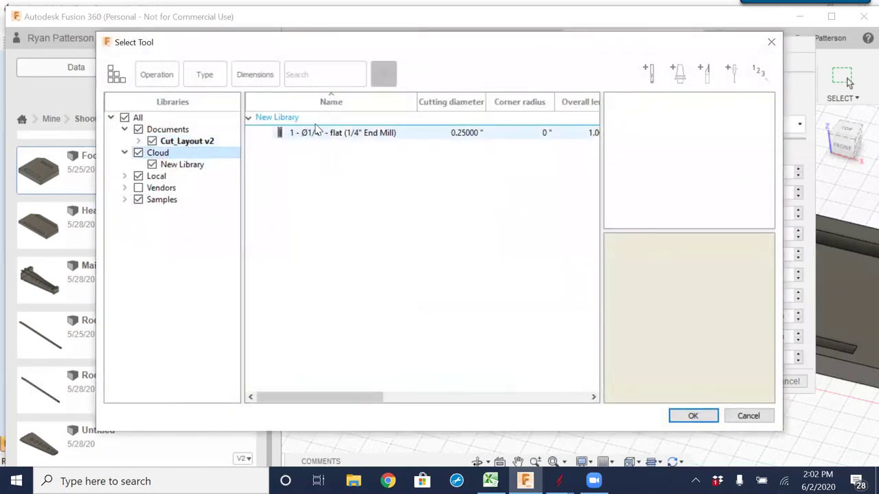
{"action": "double_click", "coordinate": [317, 131]}
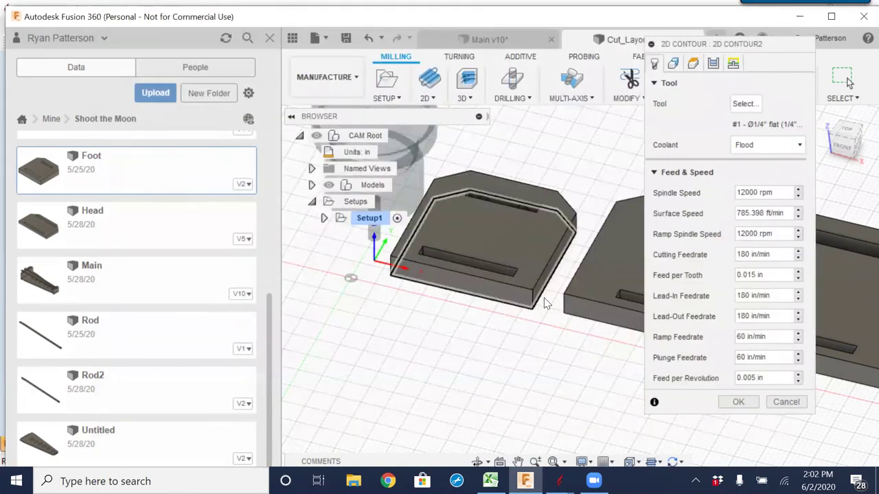
- Select the Foot's outer edge as the contour and confirm 2D Contour2
{"action": "left_click", "coordinate": [543, 303]}
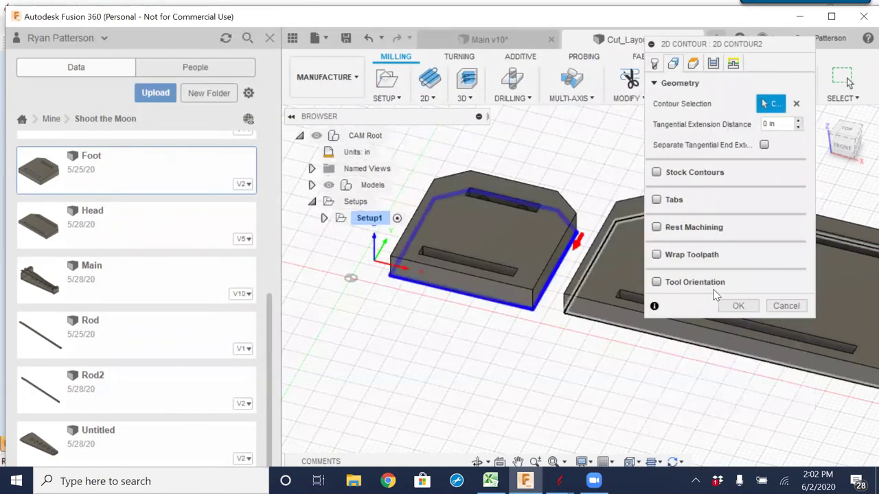
{"action": "left_click", "coordinate": [738, 306]}
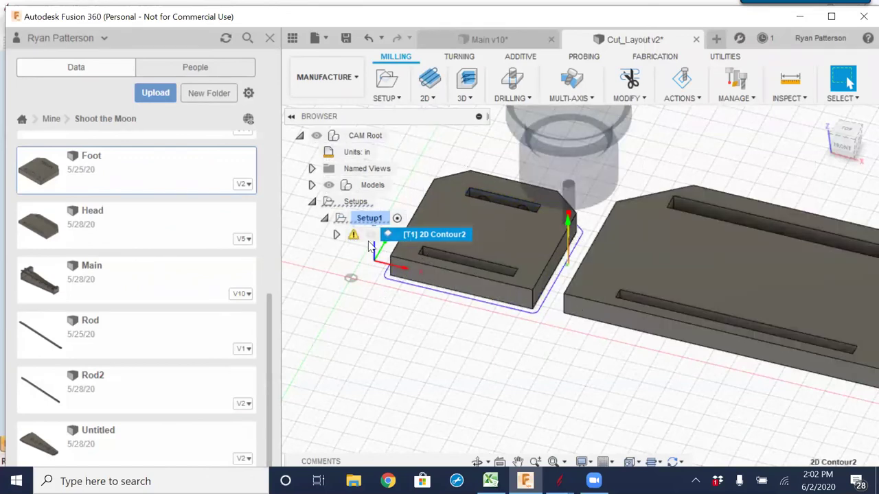
{"action": "left_click", "coordinate": [355, 203]}
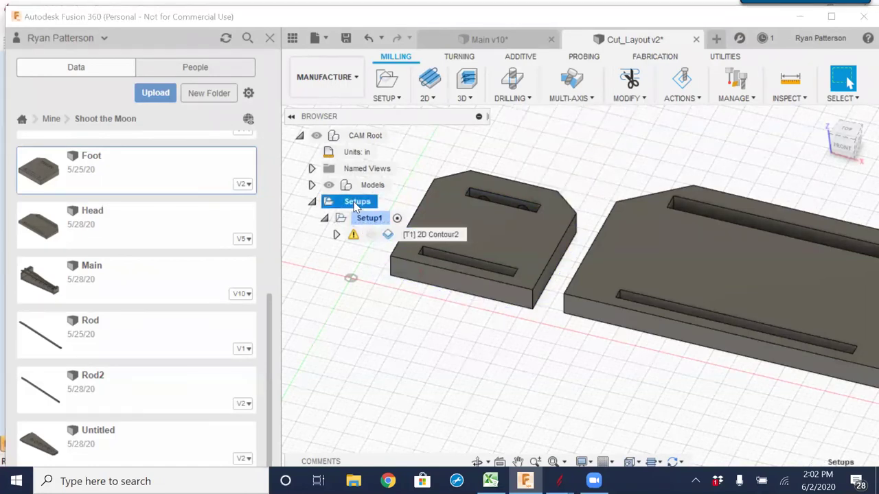
- Create an NC program from the setups with the ShopBot Tools ShopBot OpenSBP post
{"action": "left_click", "coordinate": [371, 234]}
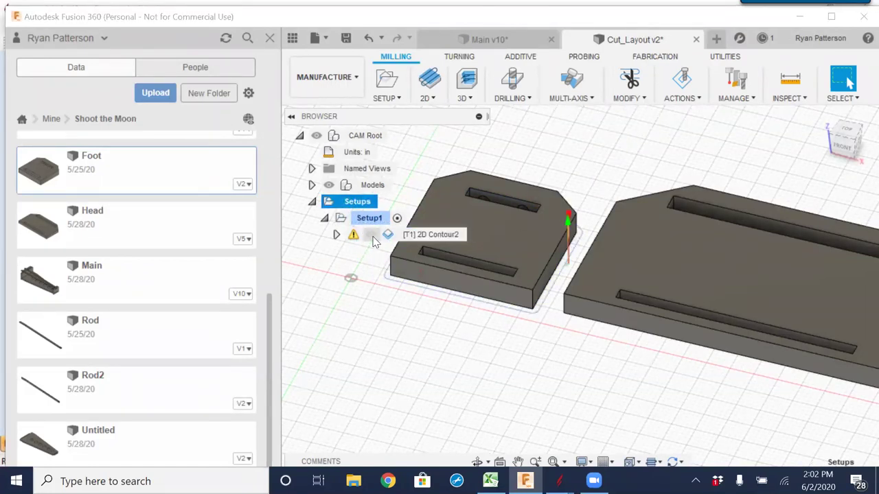
{"action": "right_click", "coordinate": [356, 201]}
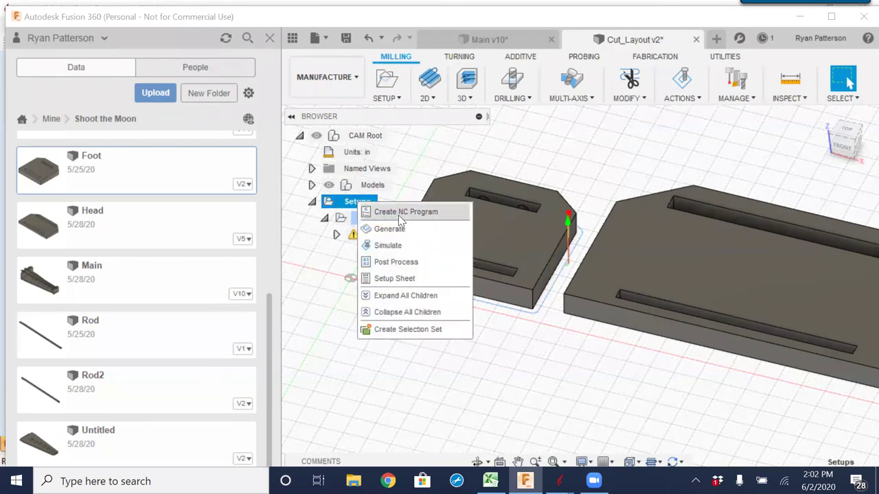
{"action": "left_click", "coordinate": [398, 213]}
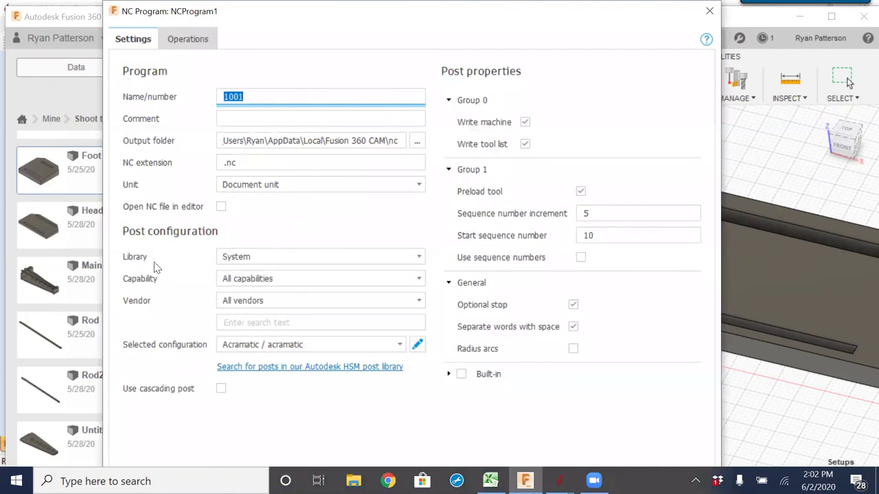
{"action": "left_click", "coordinate": [420, 303]}
{"action": "scroll", "coordinate": [319, 374], "scroll_direction": "down", "scroll_amount": 6}
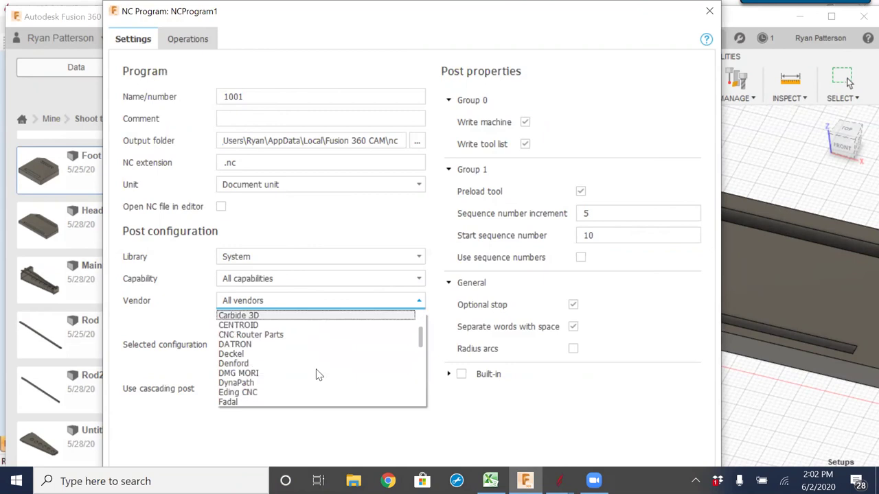
{"action": "scroll", "coordinate": [319, 374], "scroll_direction": "down", "scroll_amount": 7}
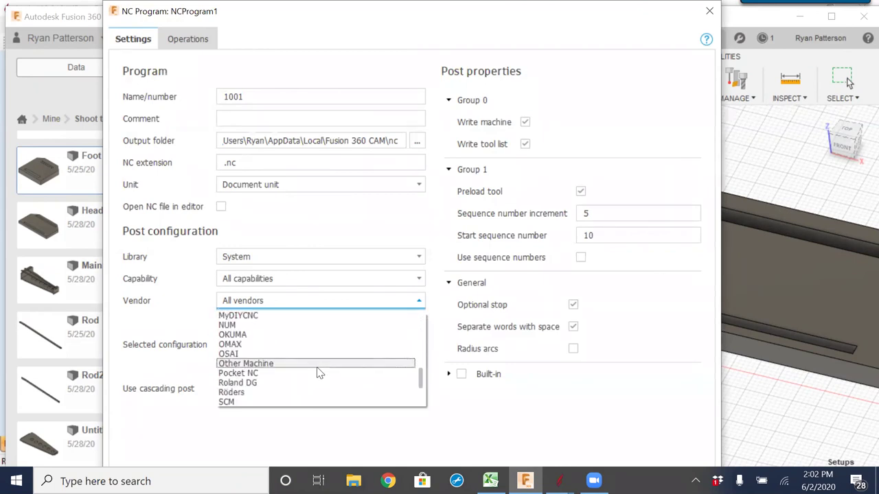
{"action": "scroll", "coordinate": [319, 373], "scroll_direction": "down", "scroll_amount": 2}
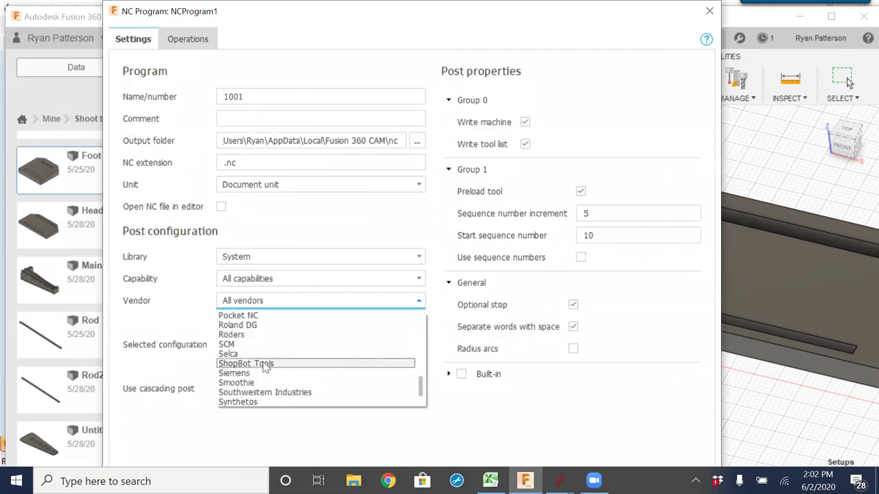
{"action": "left_click", "coordinate": [314, 363]}
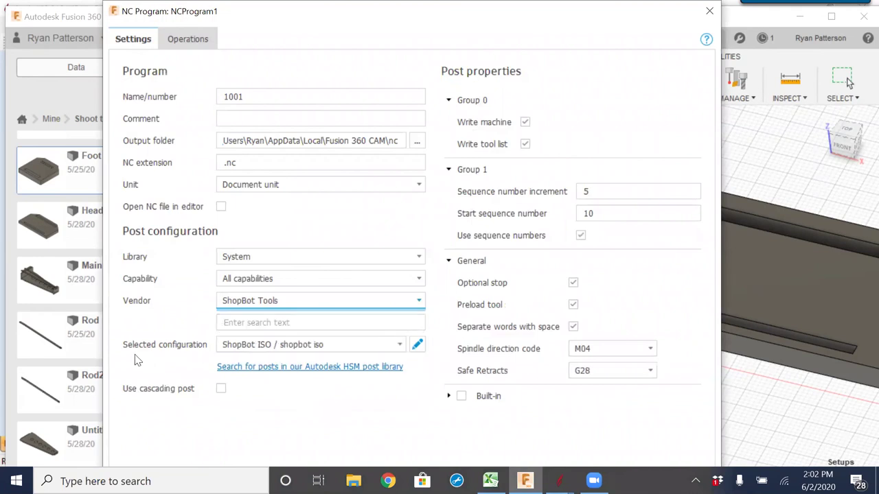
{"action": "left_click", "coordinate": [398, 344]}
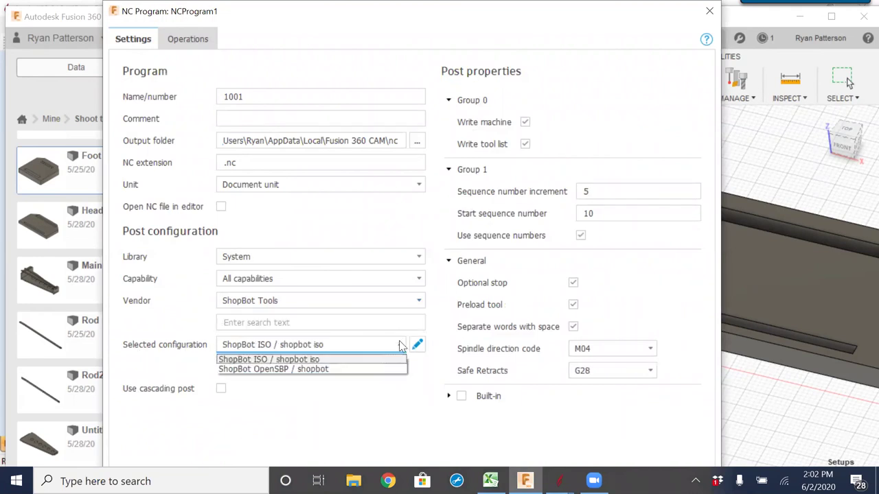
{"action": "left_click", "coordinate": [263, 370]}
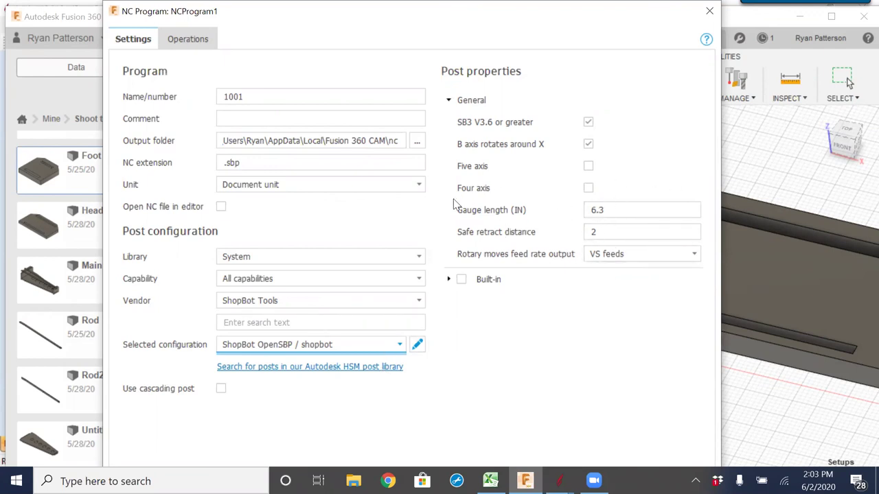
- Keep the System post library, post over the existing 1001.sbp, and view the NC code
{"action": "left_click", "coordinate": [418, 256]}
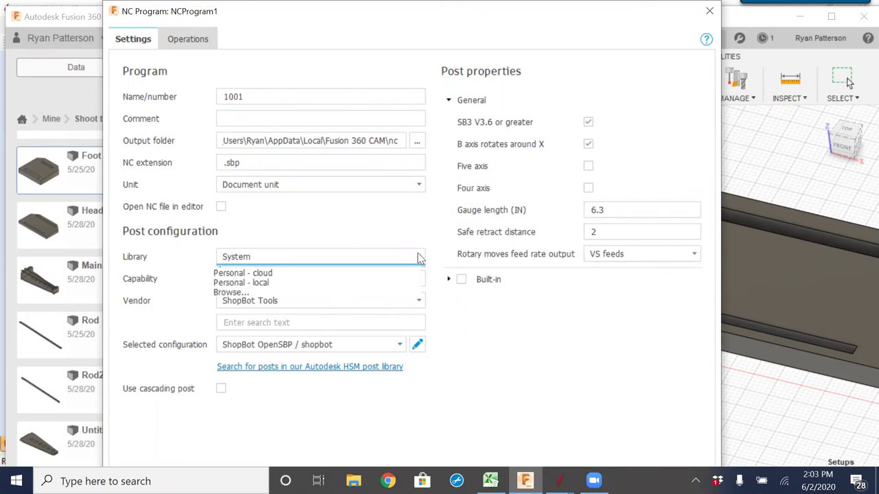
{"action": "left_click", "coordinate": [420, 258]}
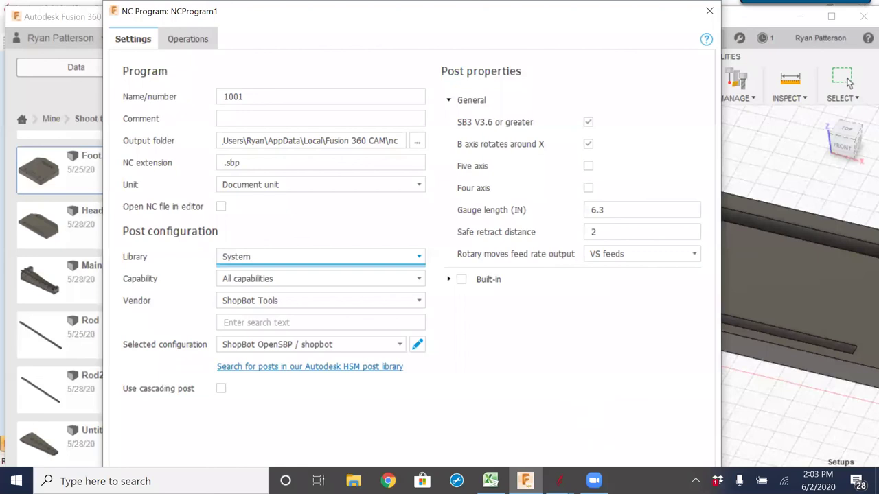
{"action": "mouse_move", "coordinate": [593, 480]}
{"action": "key", "text": "Return"}
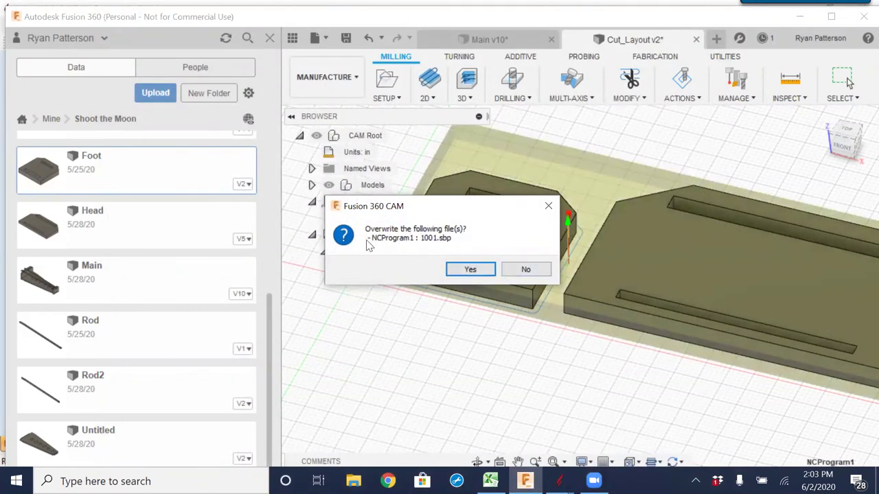
{"action": "left_click", "coordinate": [471, 270]}
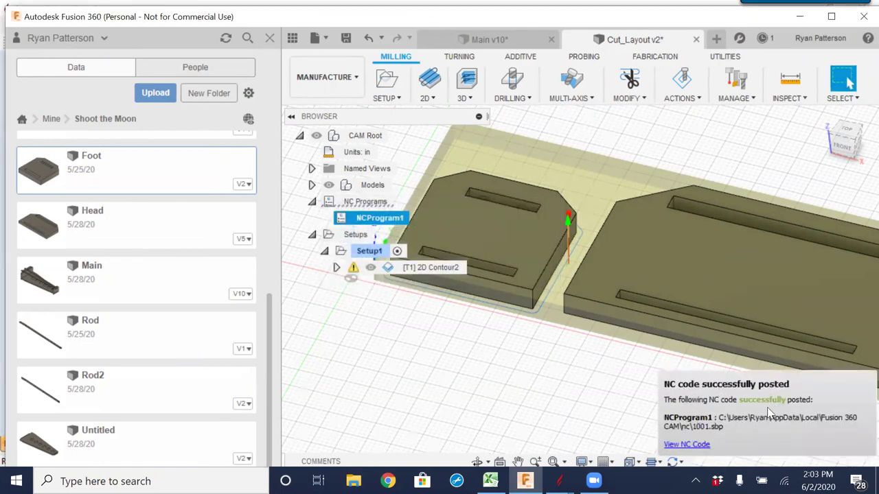
{"action": "left_click", "coordinate": [683, 444]}
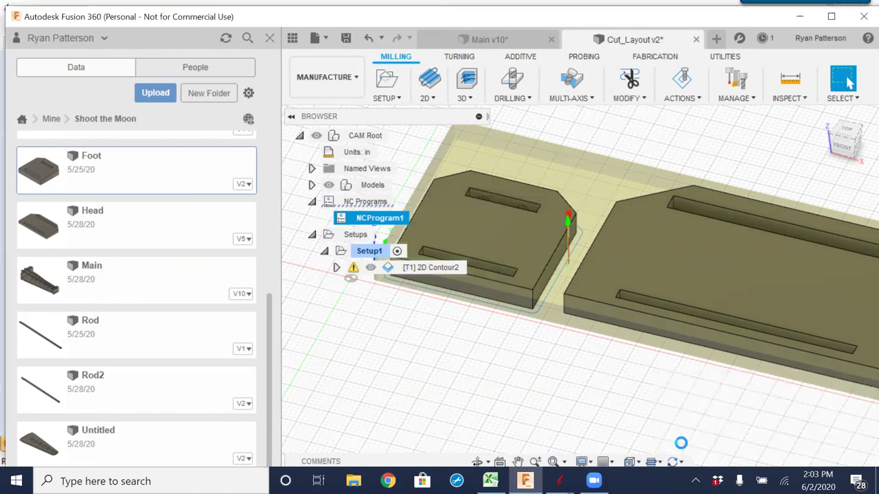
- Review the posted 1001.sbp ShopBot code in WordPad, then return to the Cut_Layout design in Fusion 360
{"action": "scroll", "coordinate": [367, 286], "scroll_direction": "down", "scroll_amount": 4}
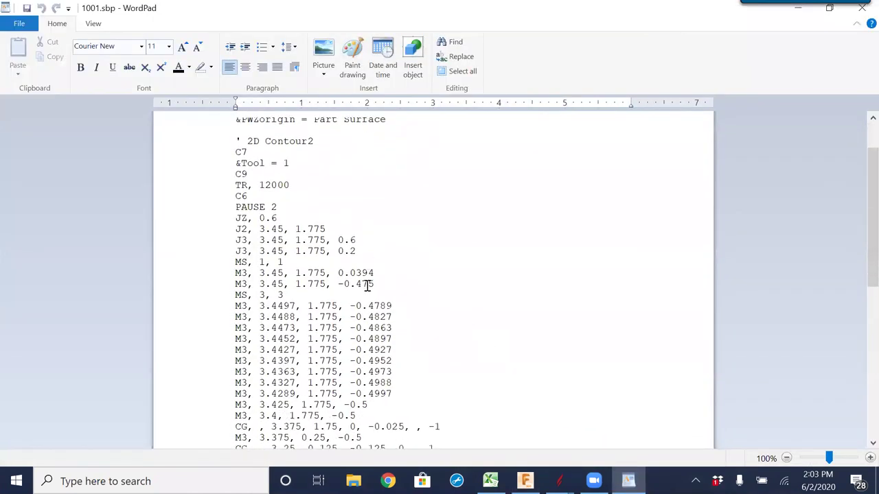
{"action": "scroll", "coordinate": [366, 286], "scroll_direction": "down", "scroll_amount": 2}
{"action": "scroll", "coordinate": [361, 280], "scroll_direction": "up", "scroll_amount": 6}
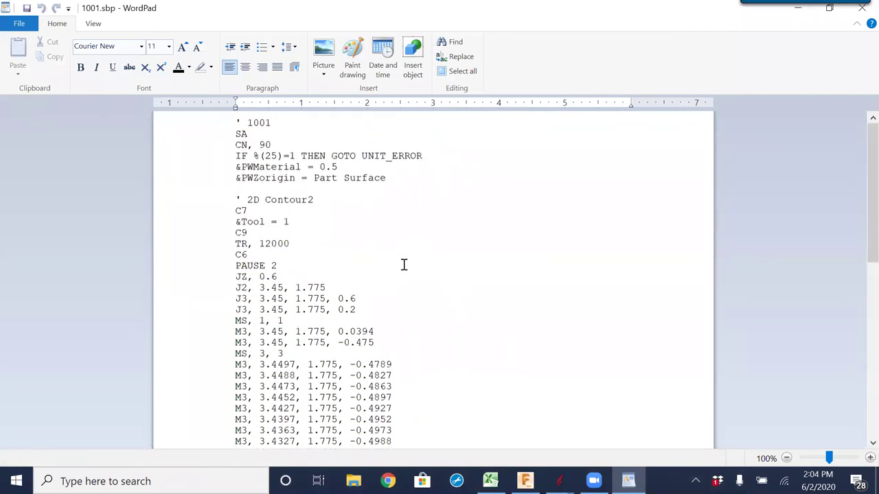
{"action": "key", "text": "alt+Tab"}
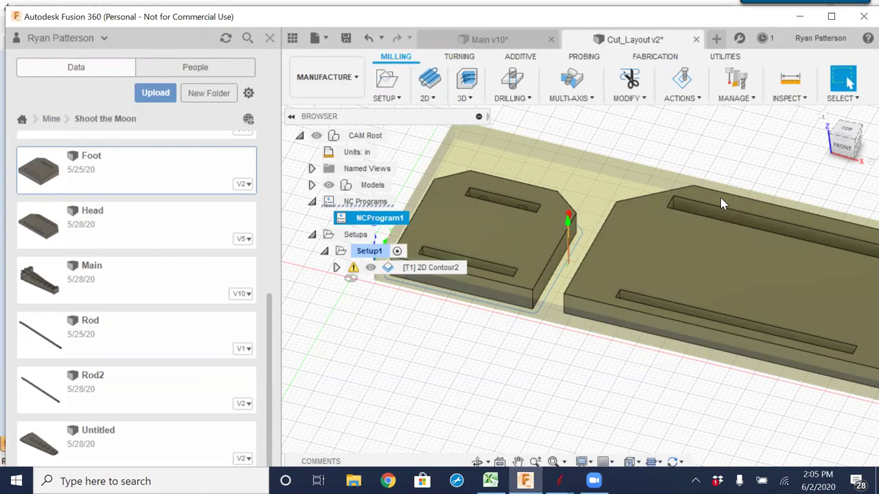